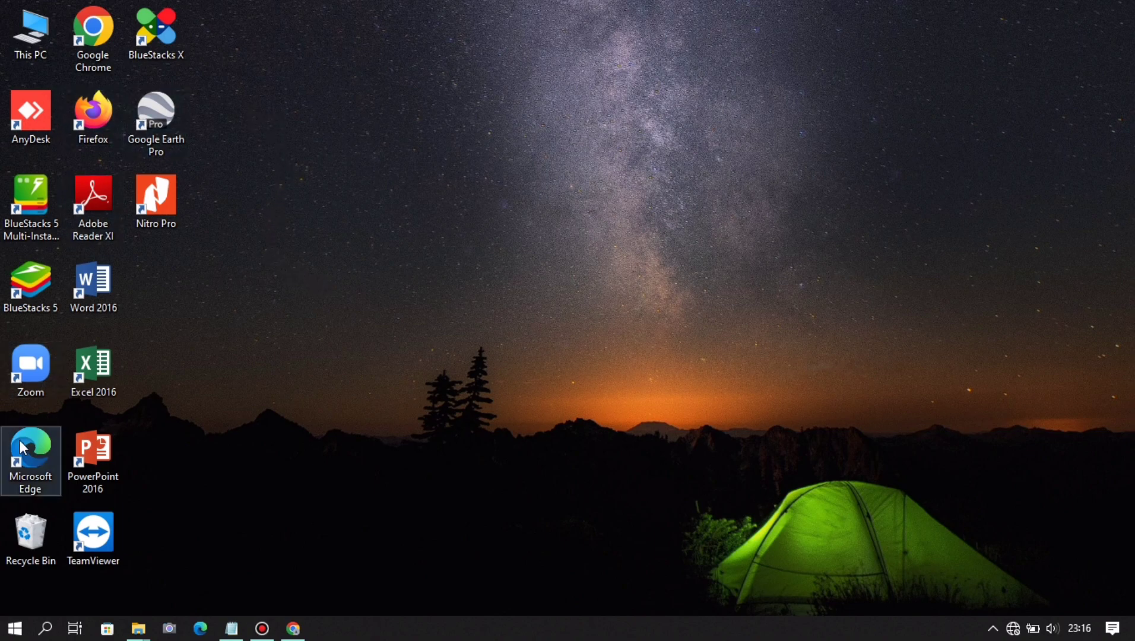
click(293, 630)
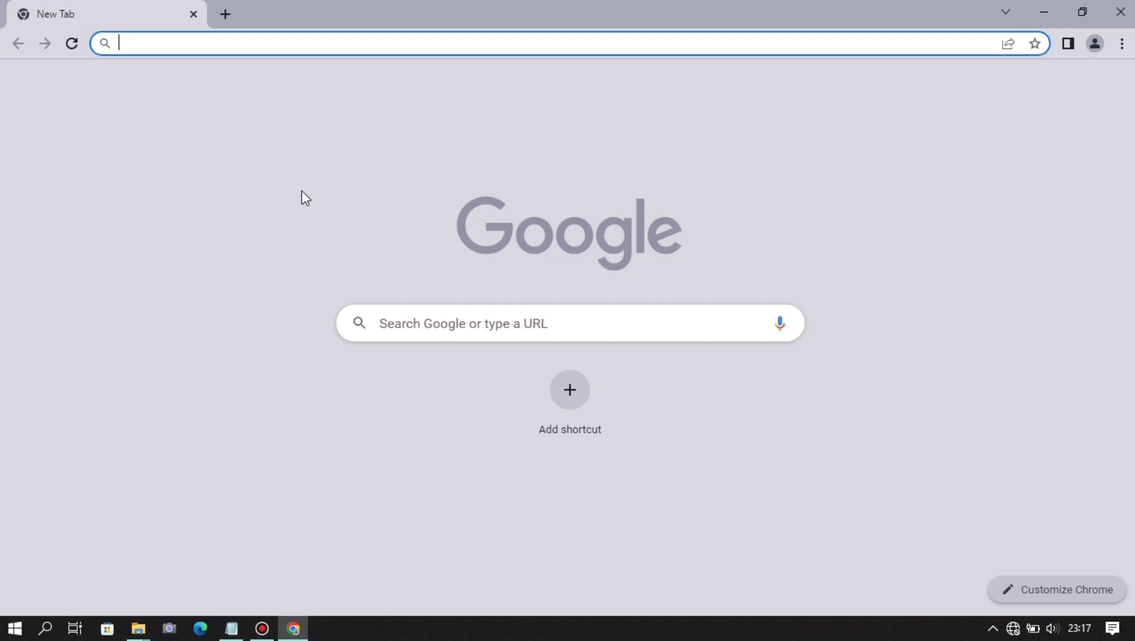
text(http)
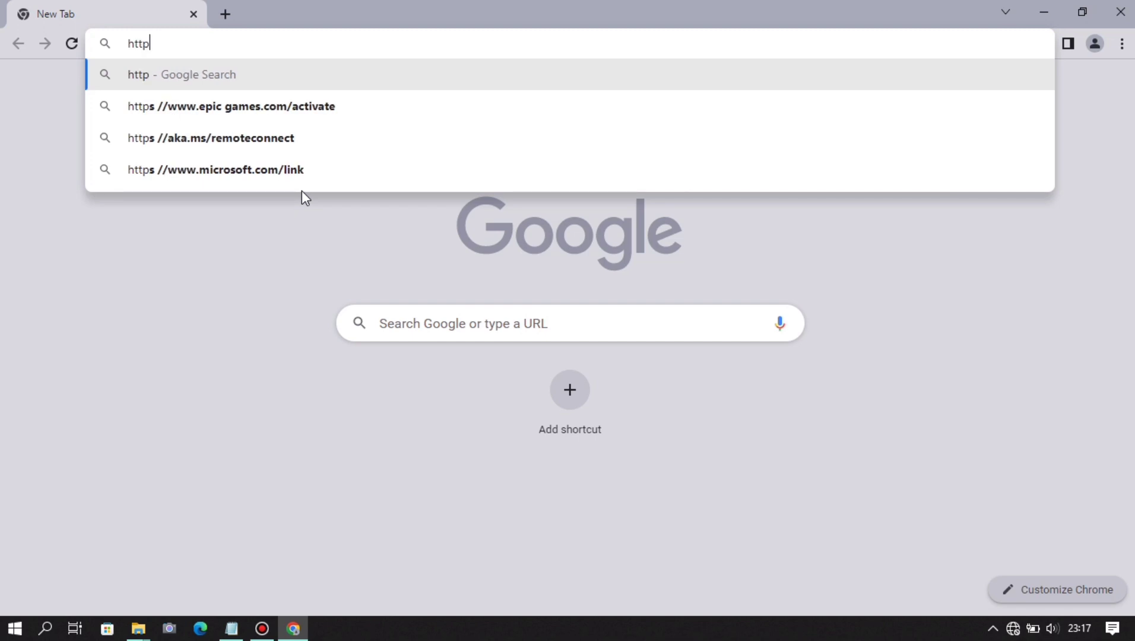
text(s://)
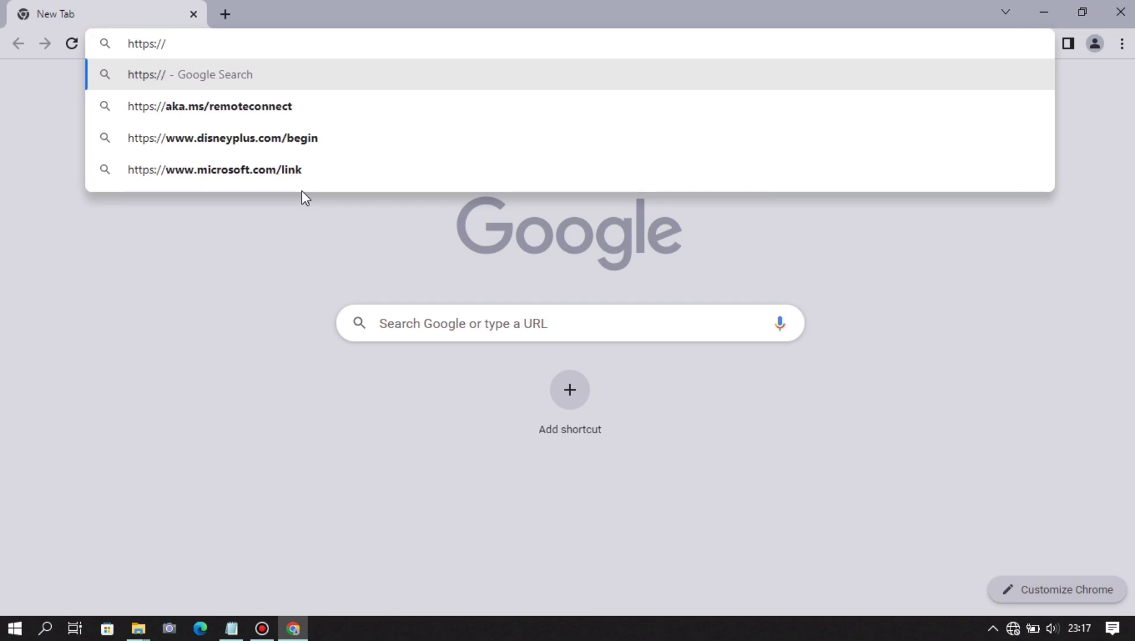
text(172.)
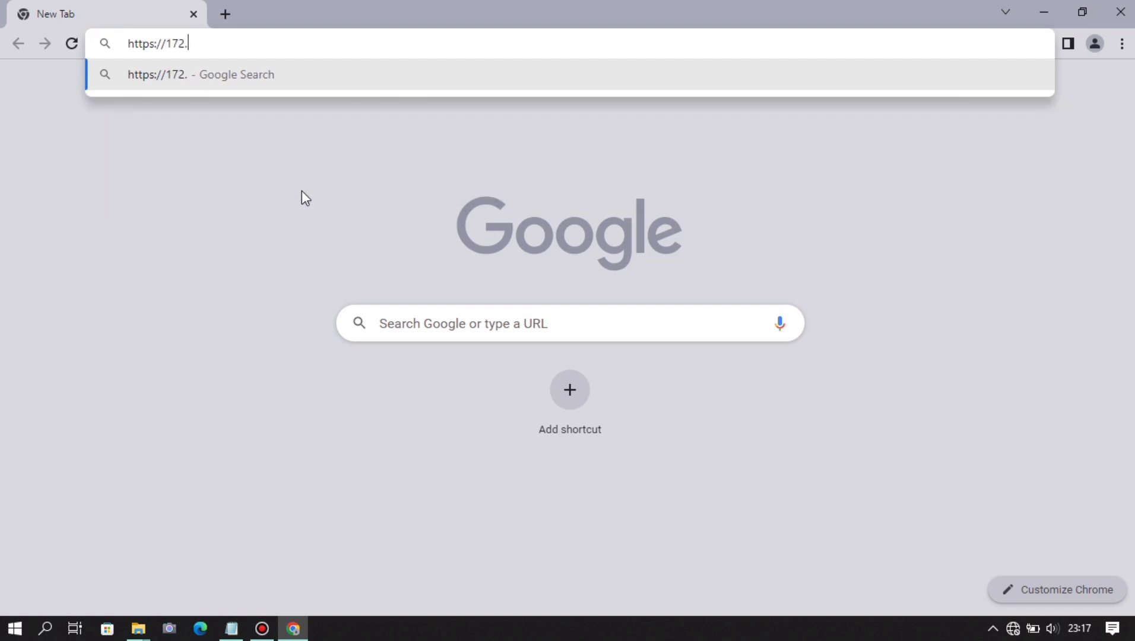
text(17.)
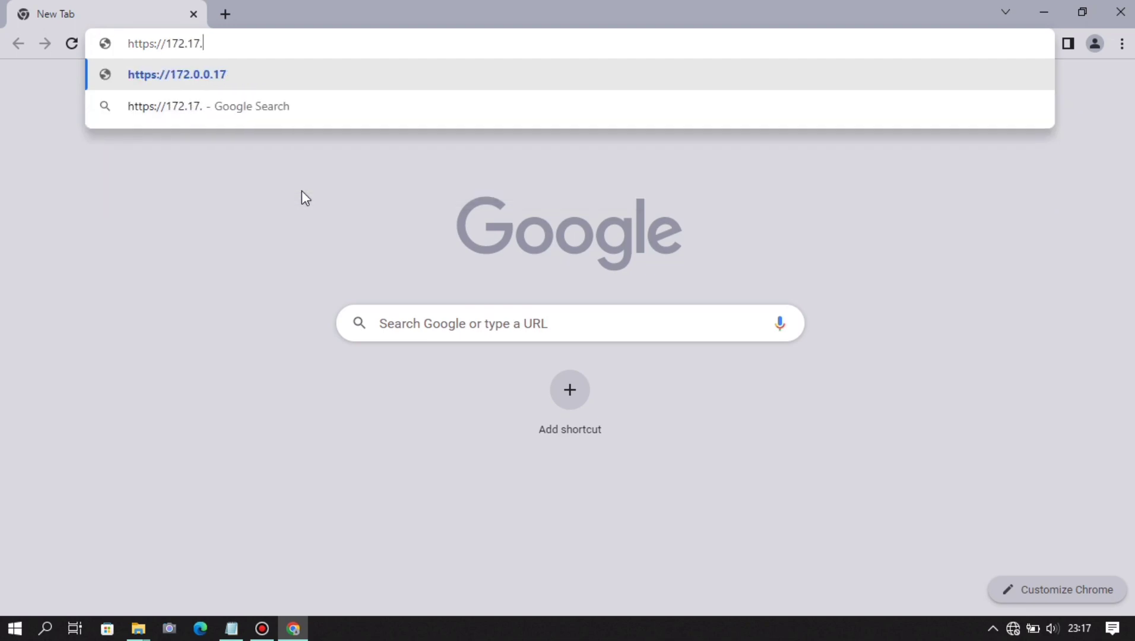
text(254)
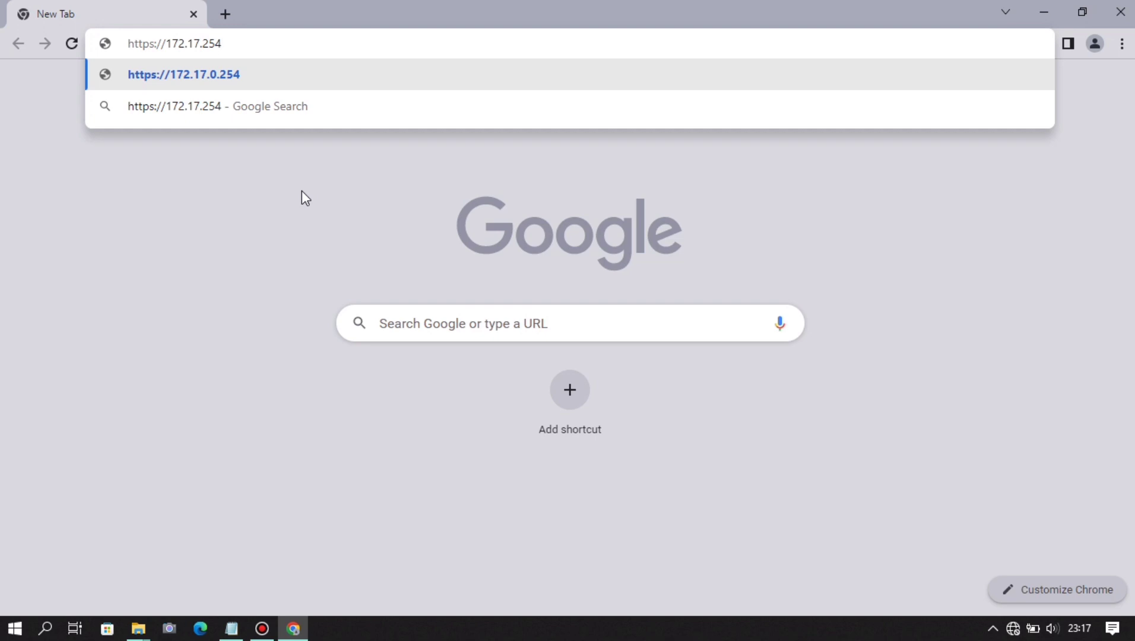
text(.253)
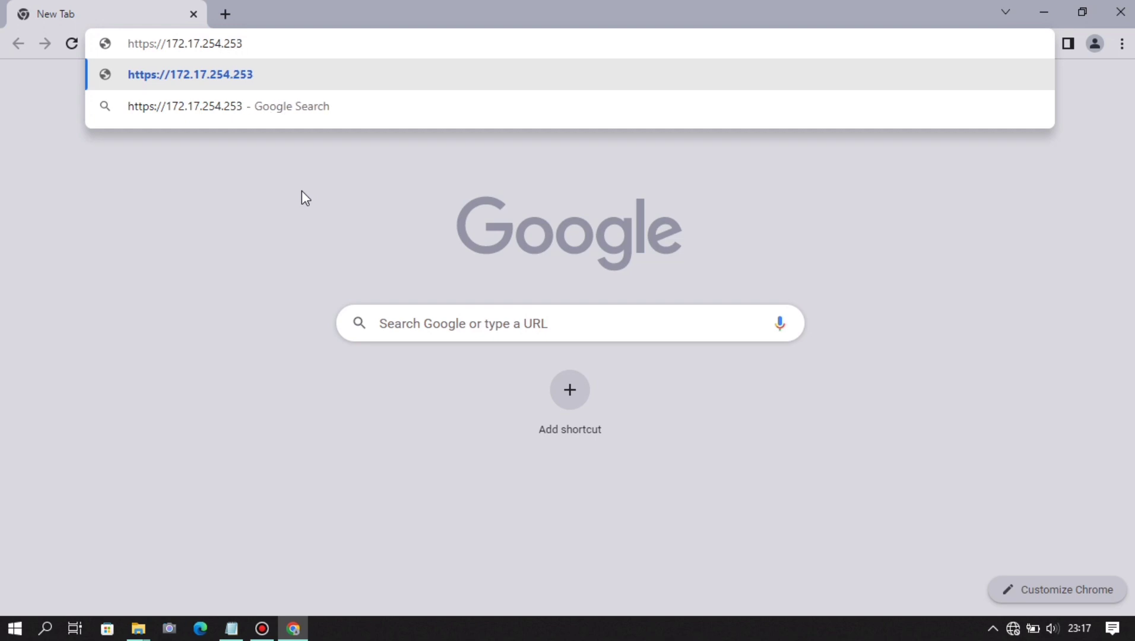
key(Return)
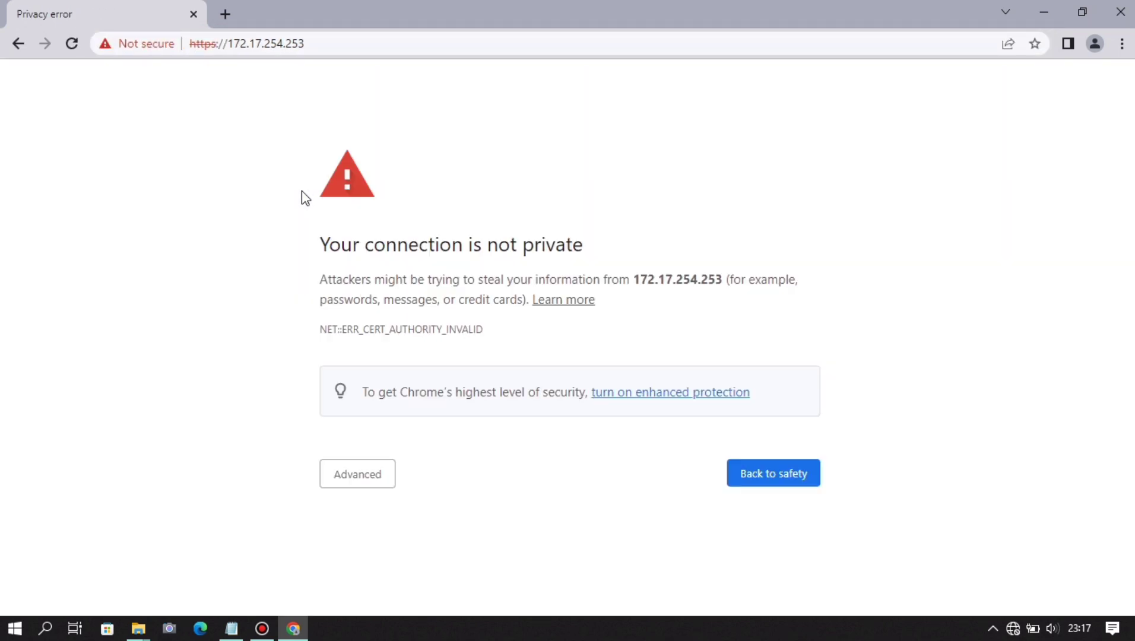
click(380, 478)
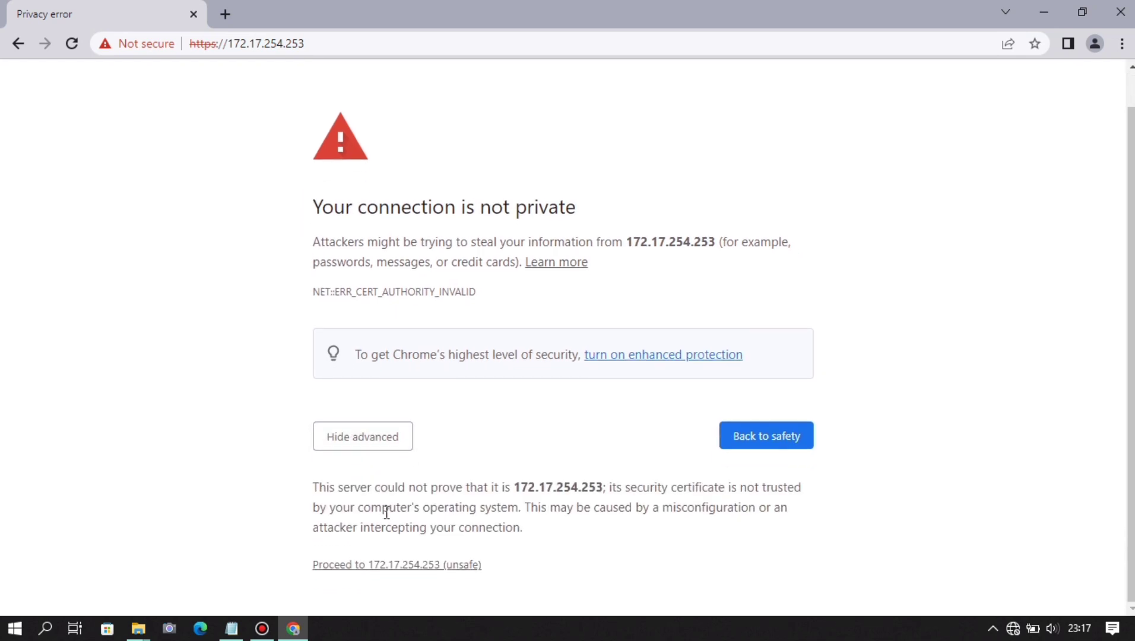
click(423, 567)
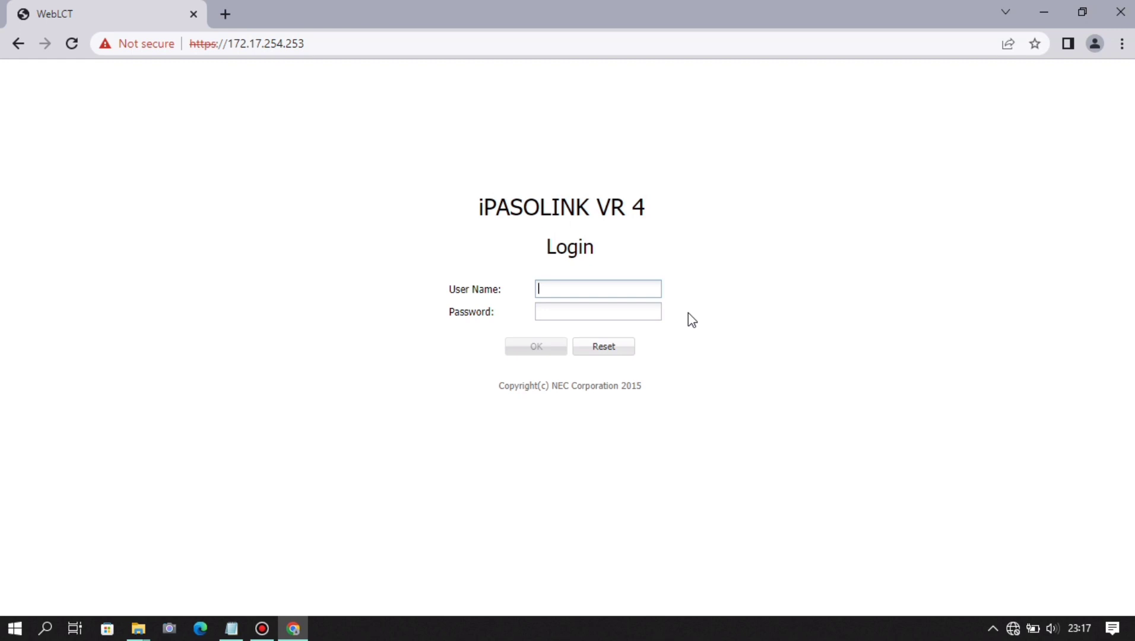
- Log in with the administrator user name and password, then acknowledge the Login completed message
text(Admin)
key(Tab)
text(12345678)
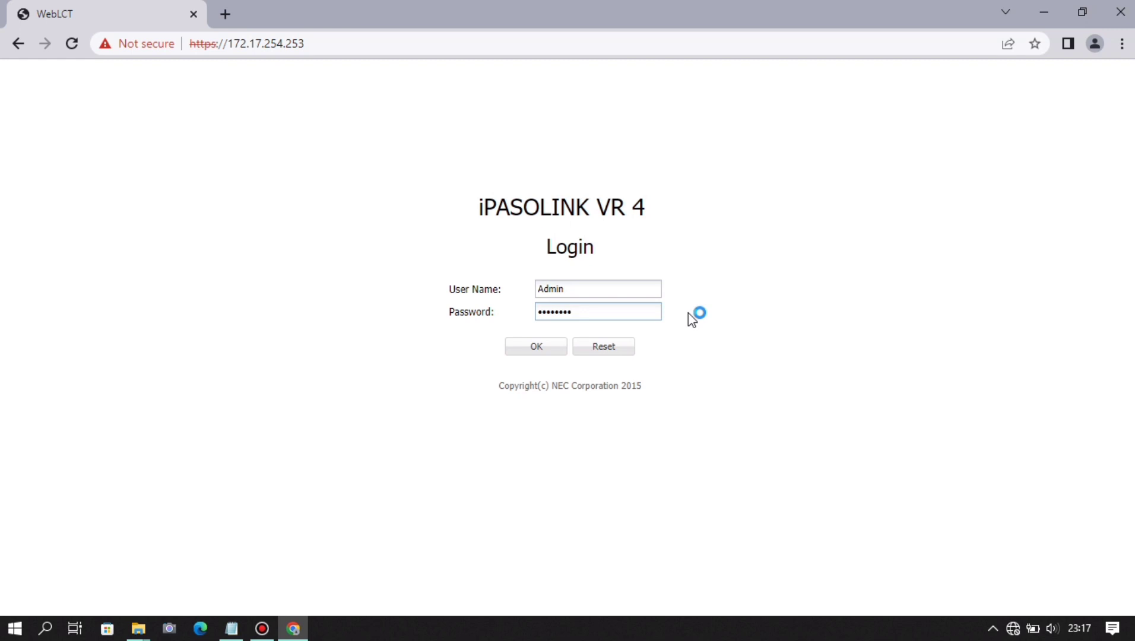
key(Return)
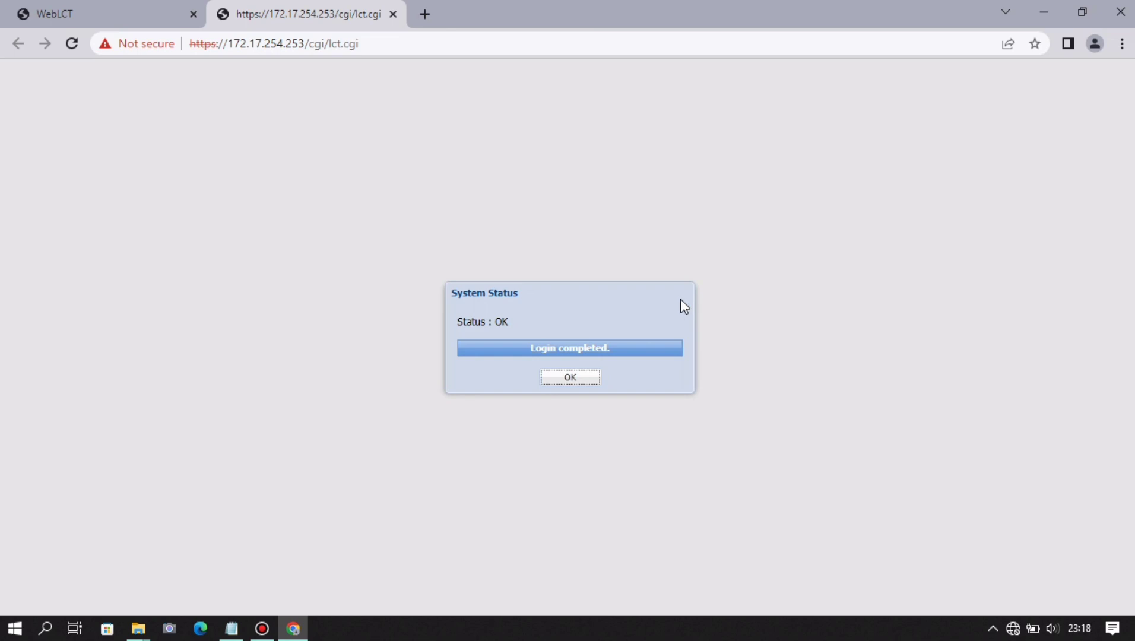
click(586, 378)
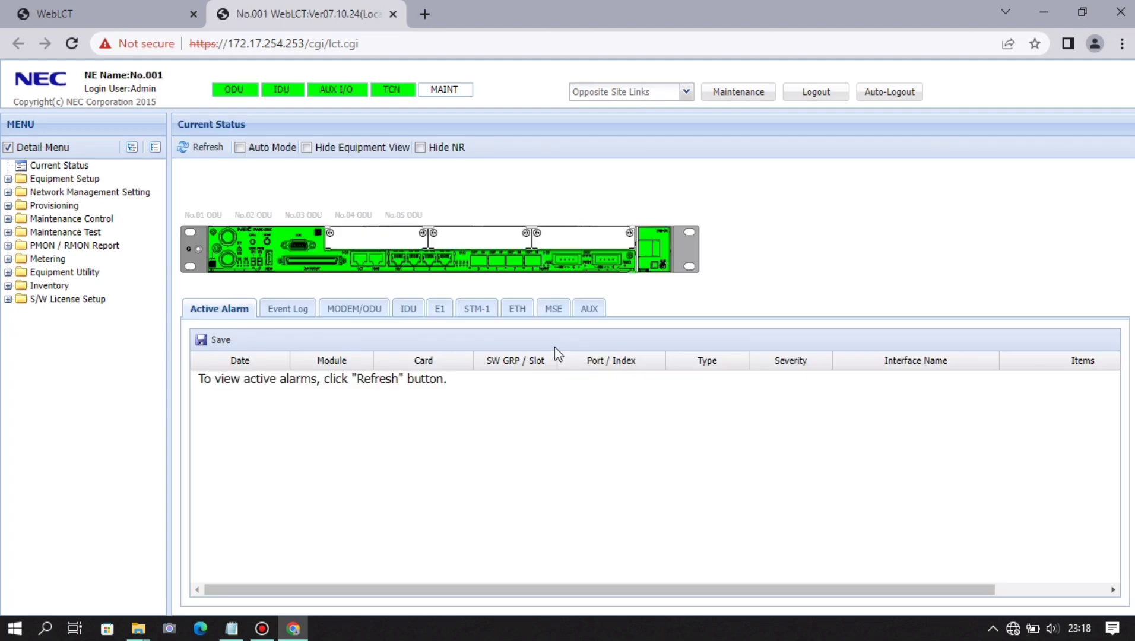
- Under Equipment Setup, open Equipment Configuration and launch its Setup wizard
click(113, 167)
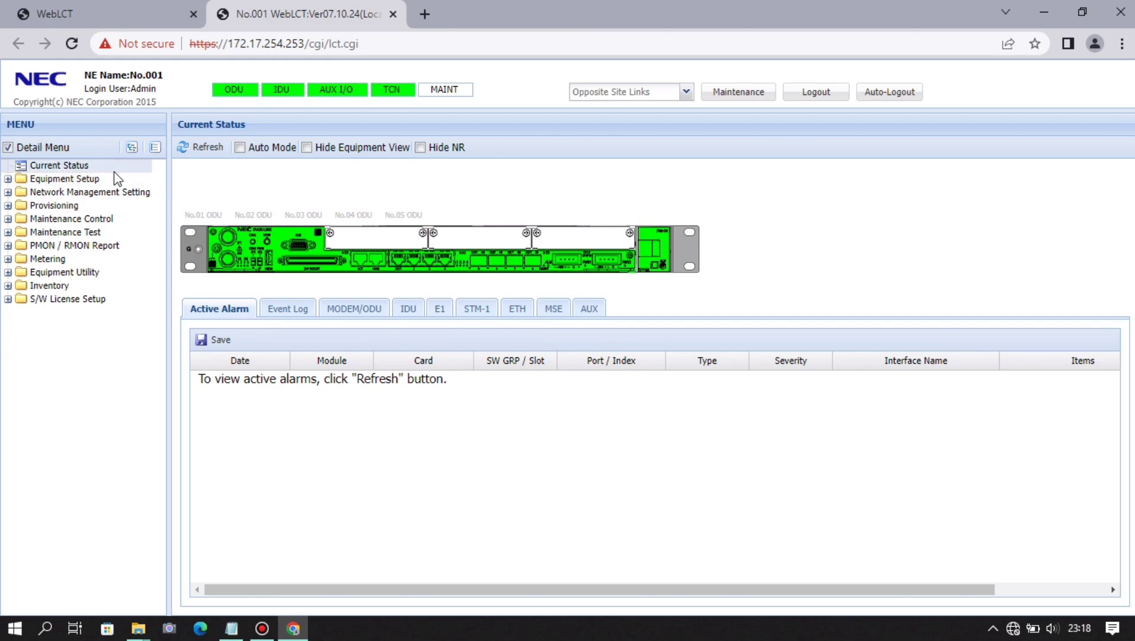
click(114, 178)
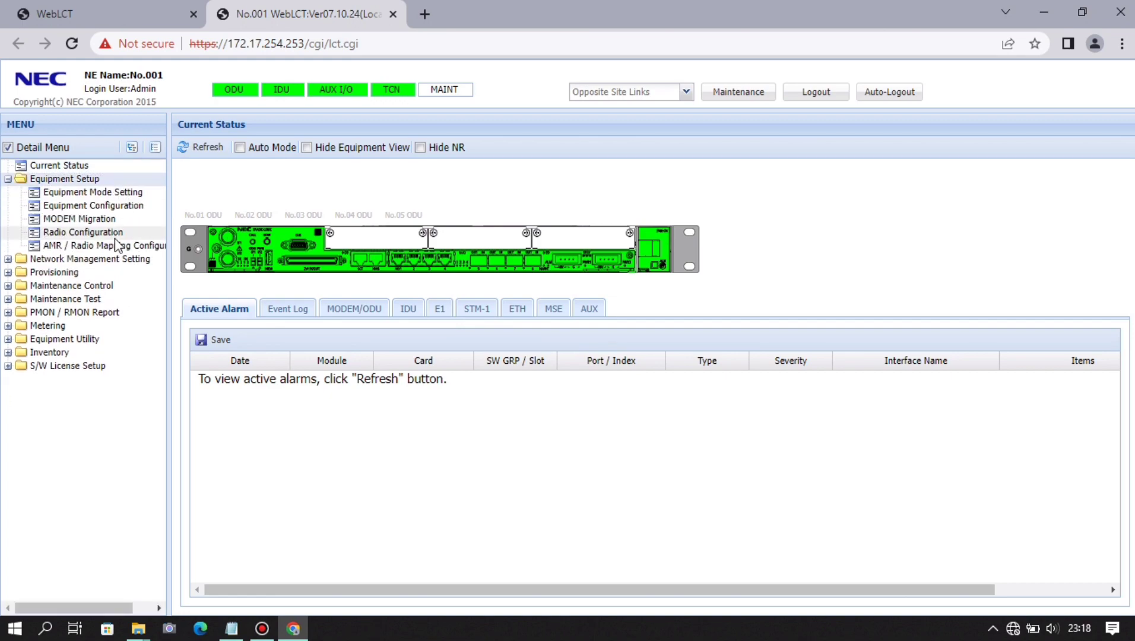
click(123, 205)
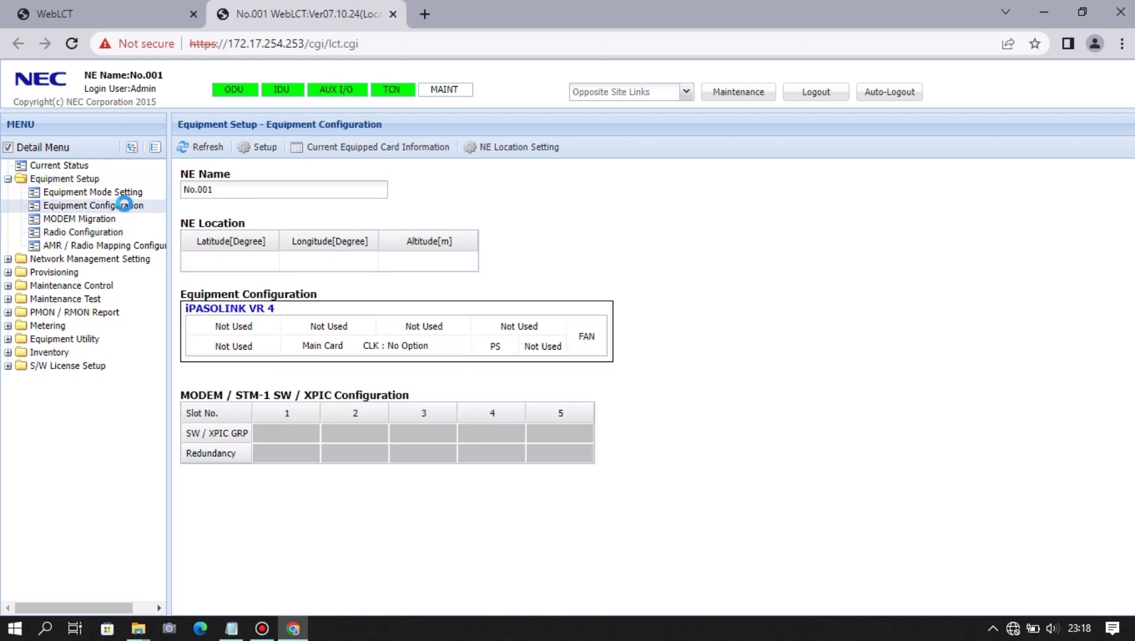
click(264, 147)
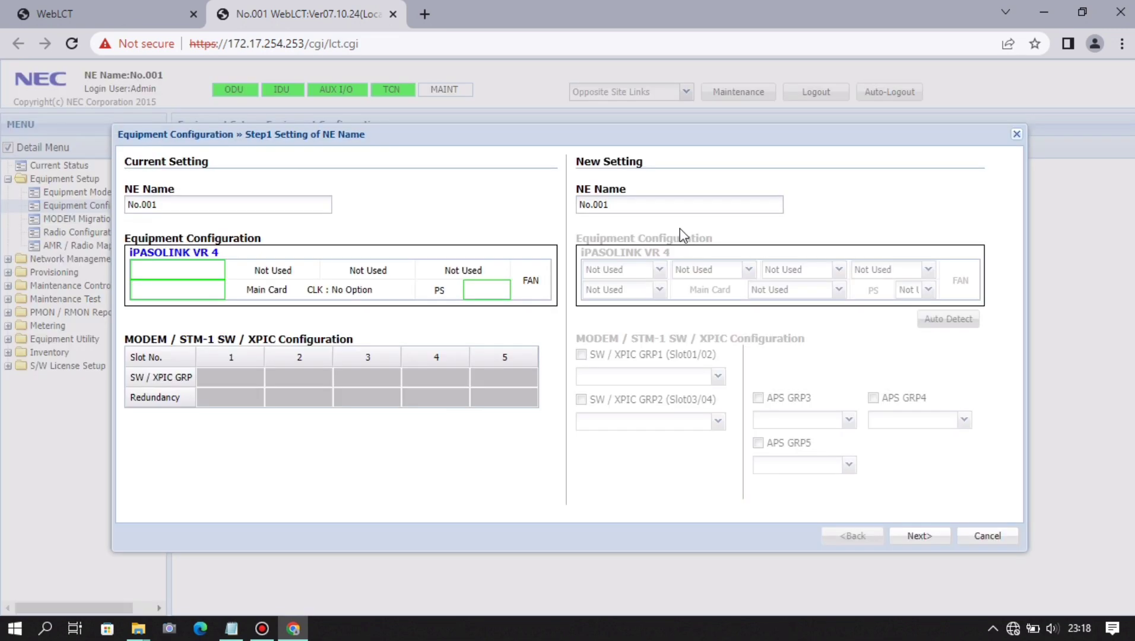
- Copy the site code 07PLG0232- from the notes into the New Setting NE Name field
click(238, 633)
click(433, 324)
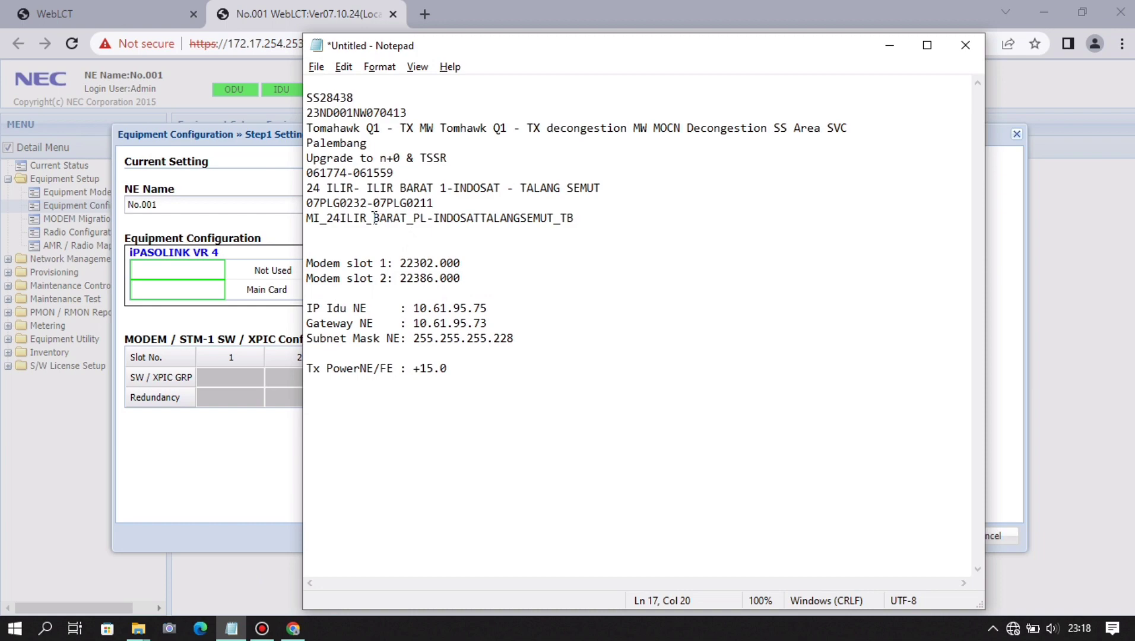
drag(374, 203, 306, 202)
key(ctrl+c)
key(alt+Tab)
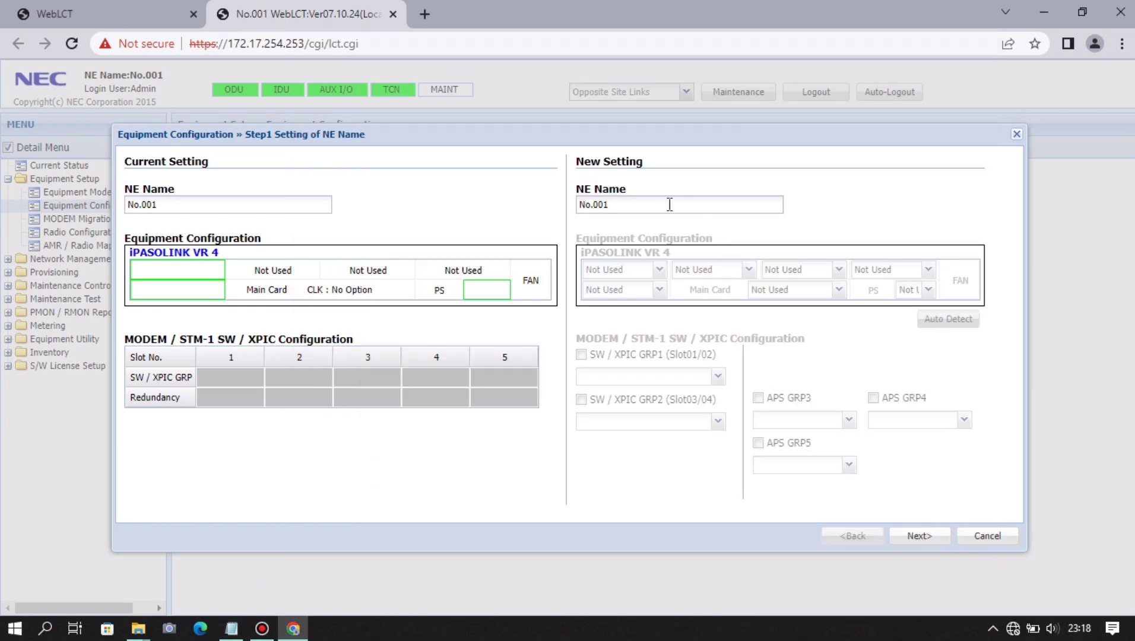
triple_click(669, 204)
key(ctrl+v)
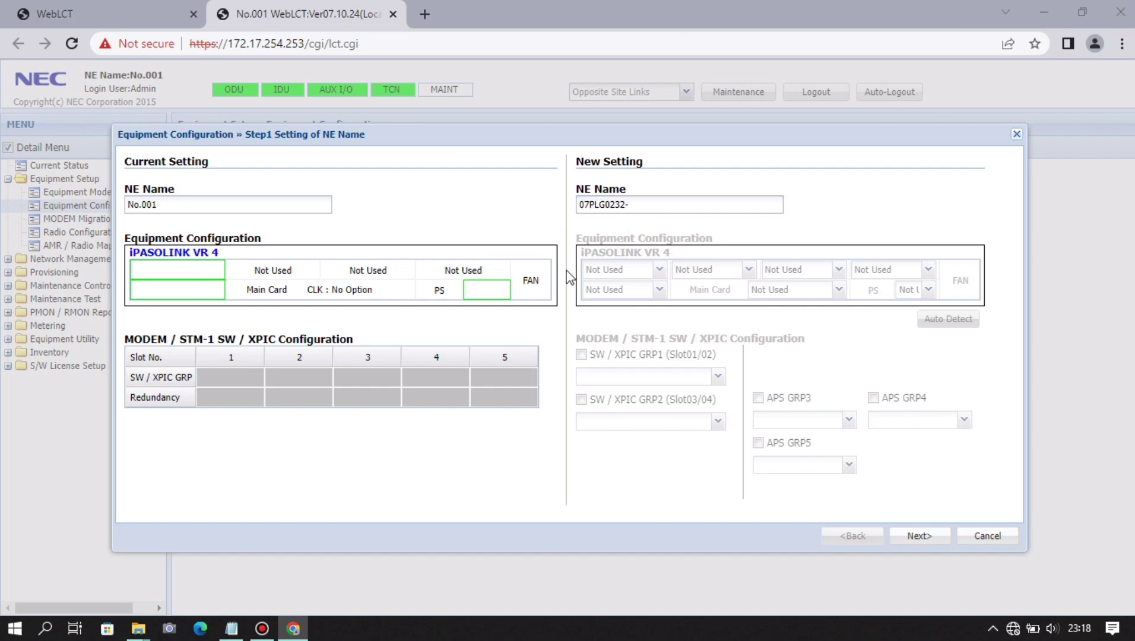
- Append MI_24ILIR_BARAT_PL and -1 to complete the NE Name, then advance to Step2
key(alt+Tab)
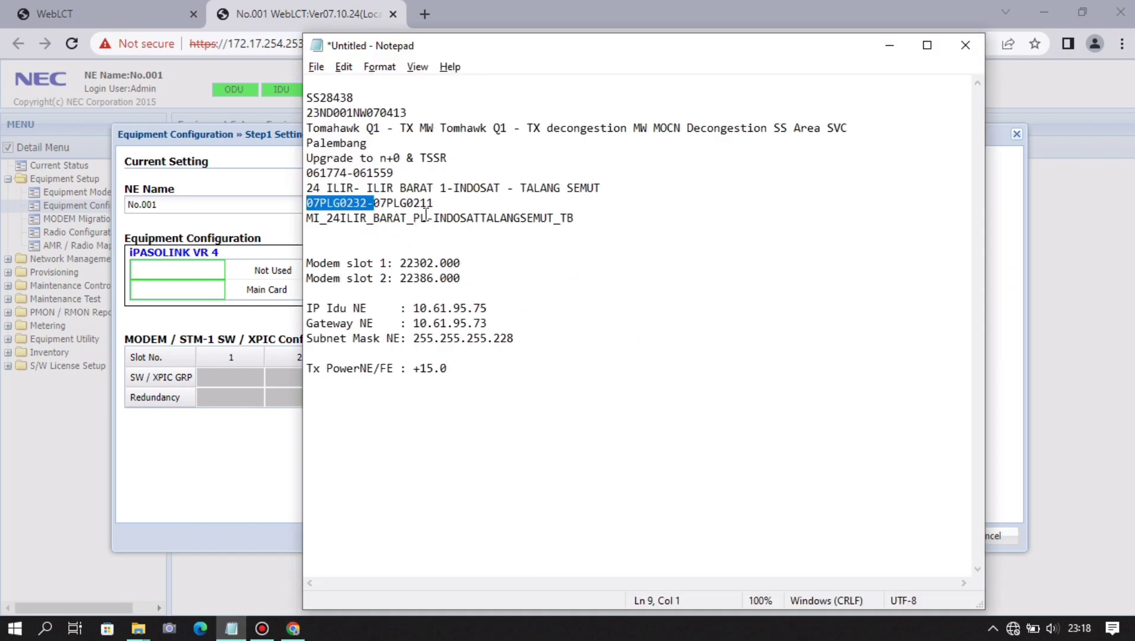
drag(426, 218, 306, 219)
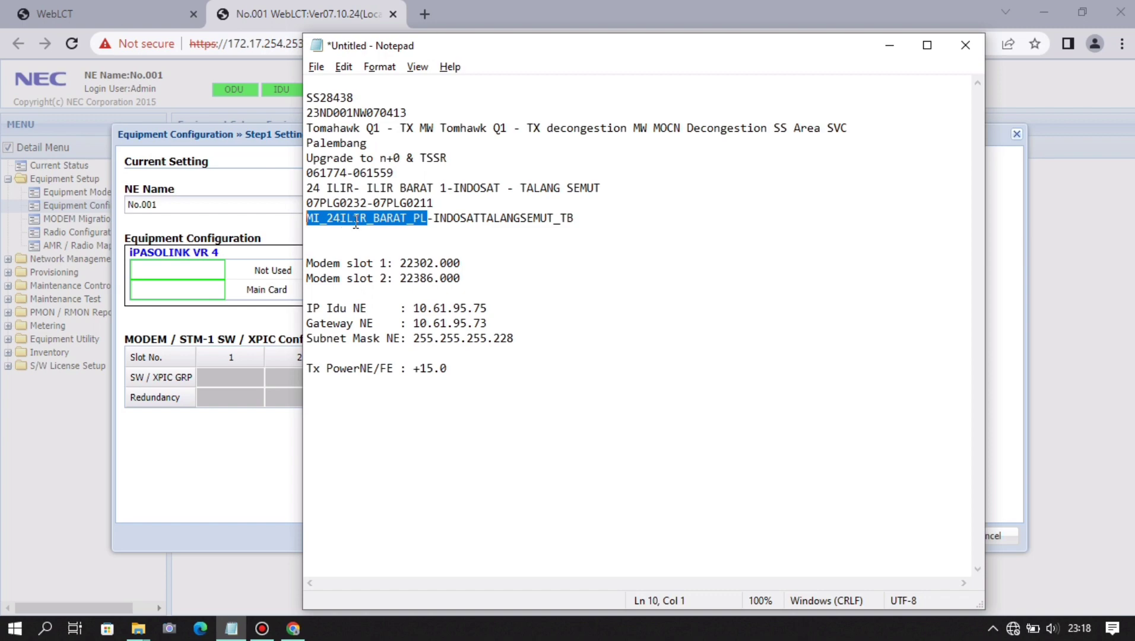
key(alt+Tab)
click(676, 204)
text(MI_24ILIR_BARAT_PL)
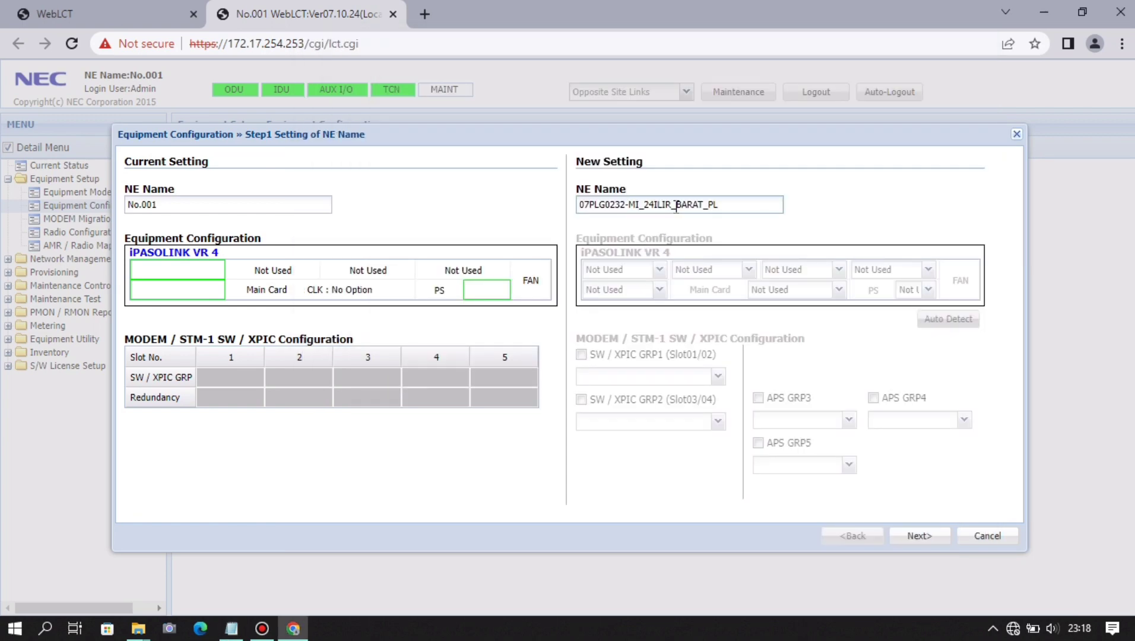
text(-1)
click(919, 537)
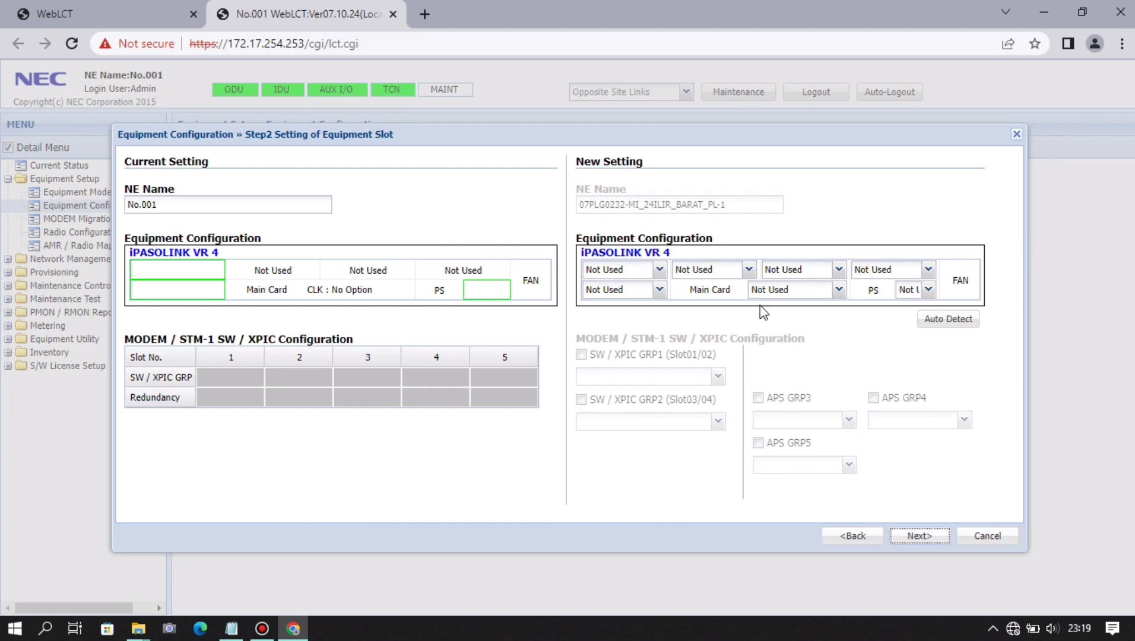
- Set both modem slots to MODEM-EV, the clock slot to High Accuracy CLK, and keep PS Not Used
click(660, 273)
click(653, 303)
click(658, 291)
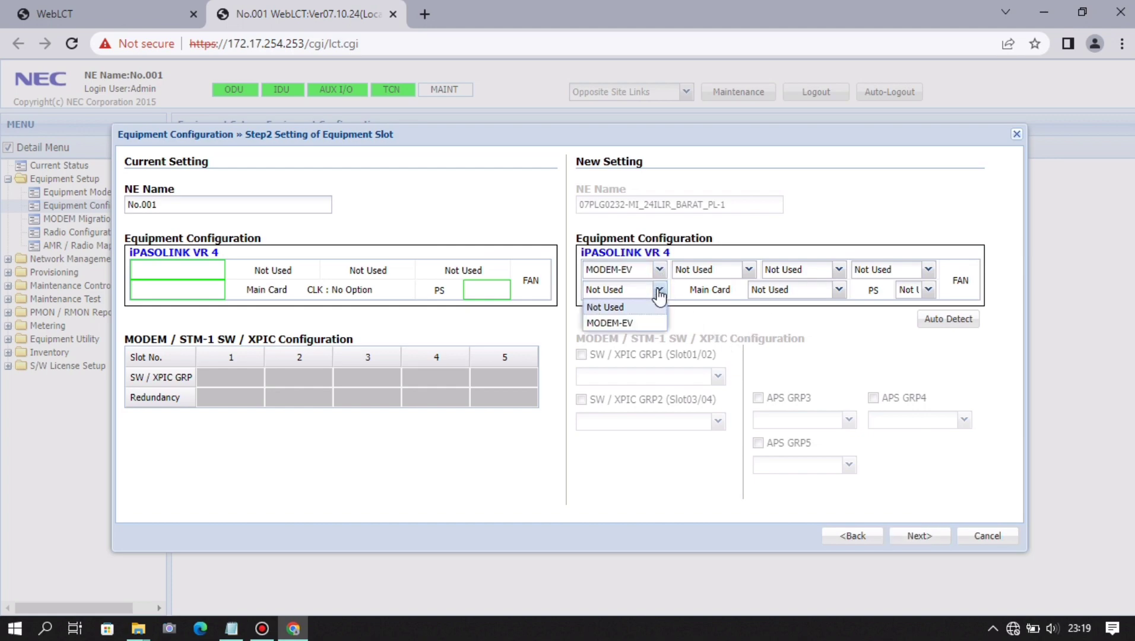
click(653, 323)
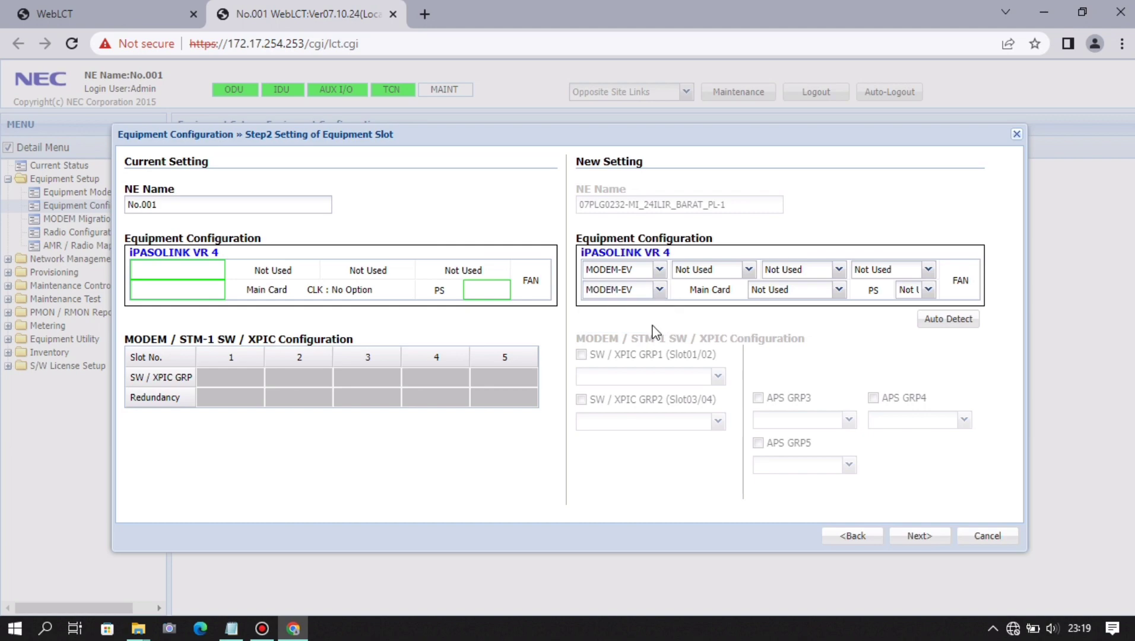
click(837, 289)
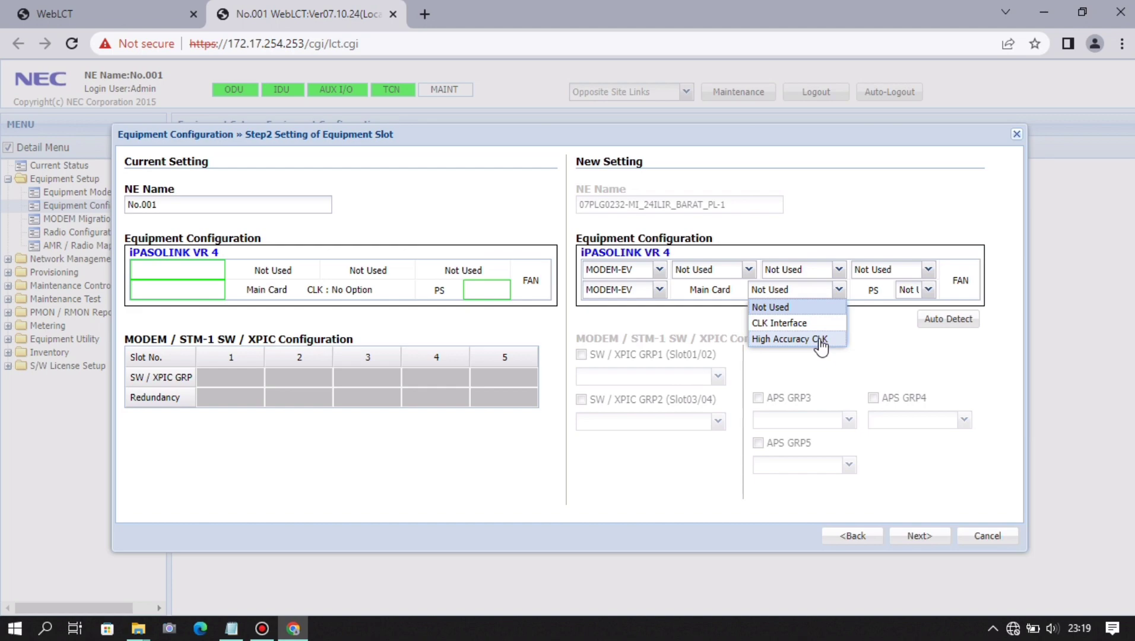
click(821, 343)
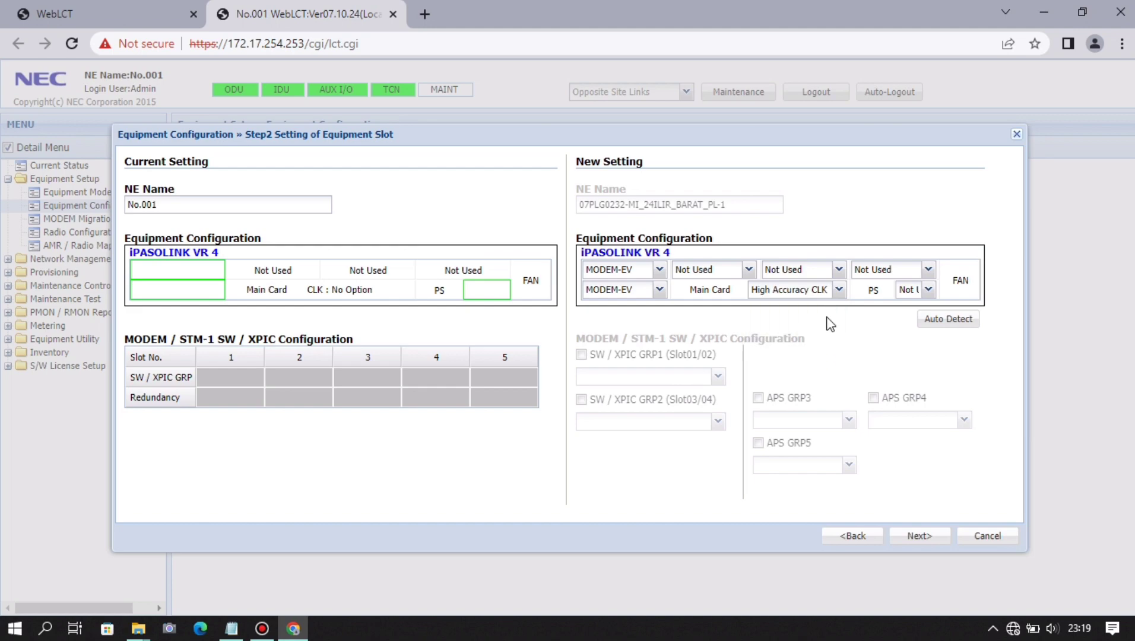
click(928, 290)
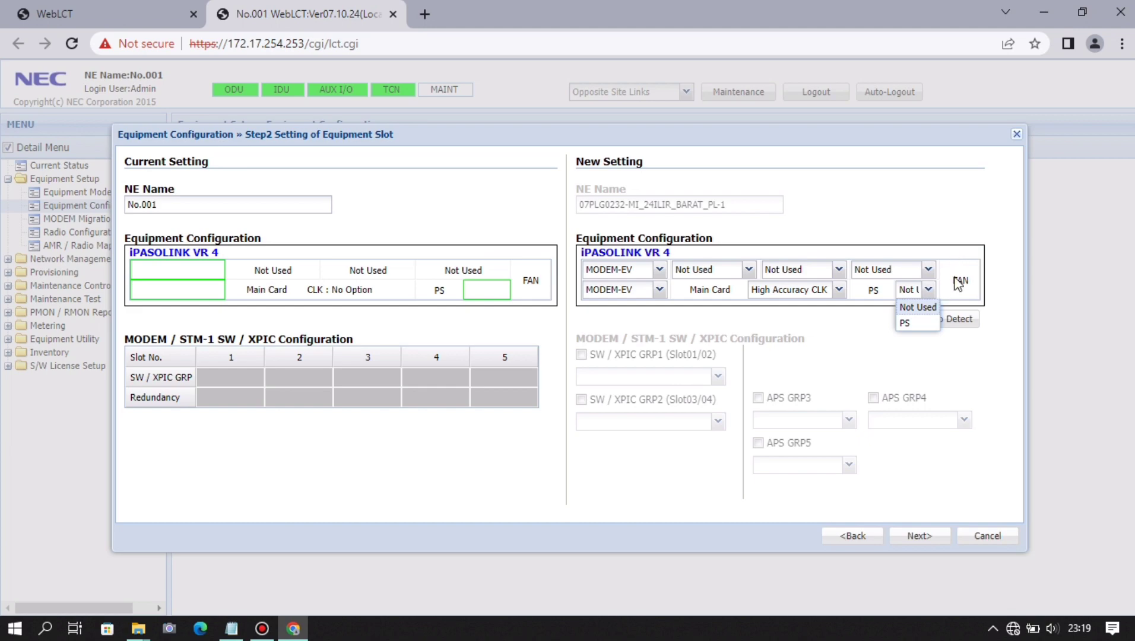
click(957, 279)
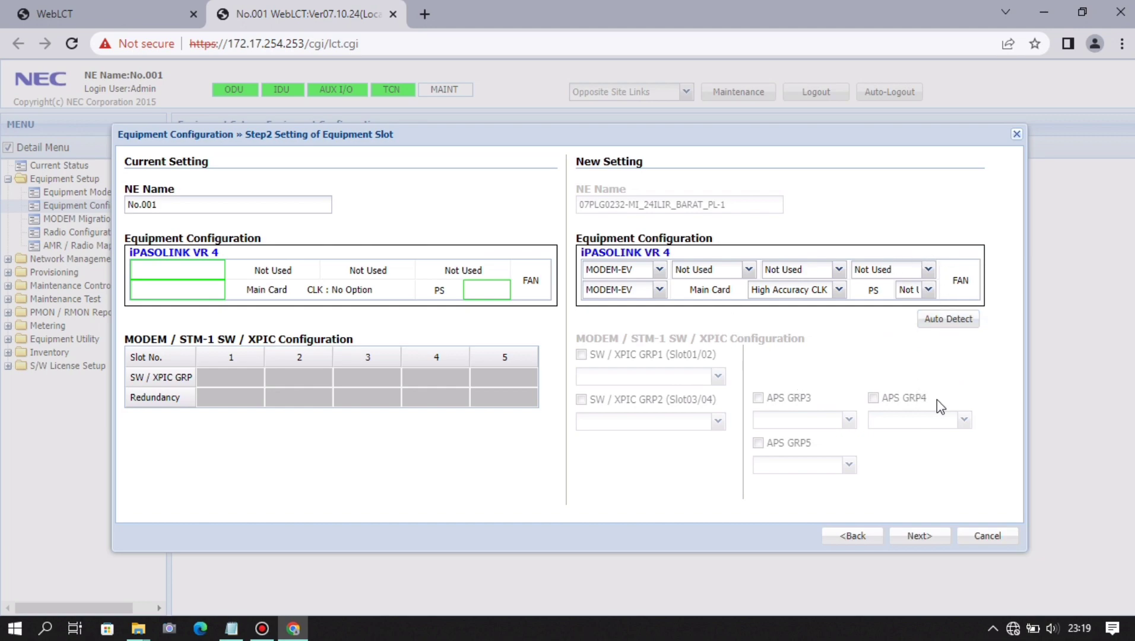
- Step through to confirmation and apply the two-MODEM-EV 1+0 configuration, accepting the purge warning
click(937, 535)
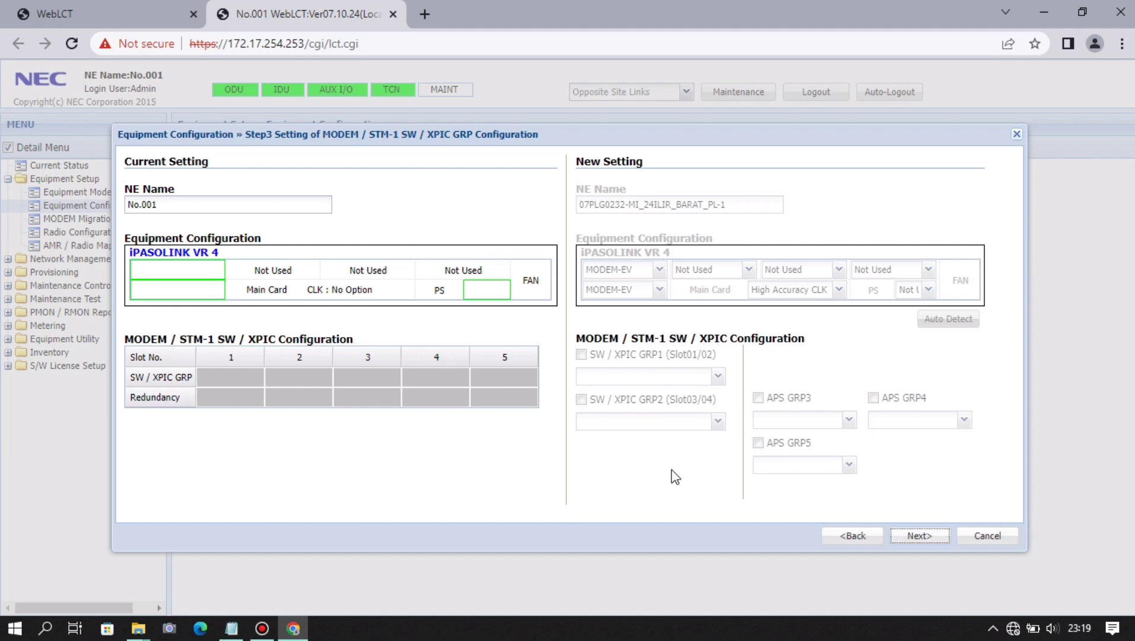
click(917, 537)
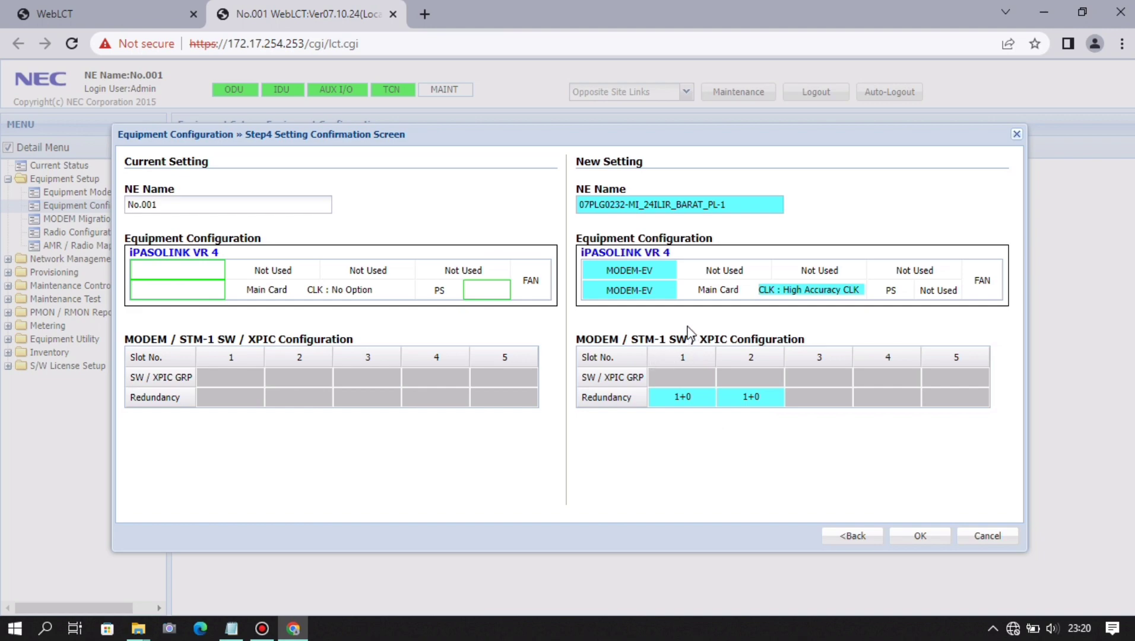
click(918, 534)
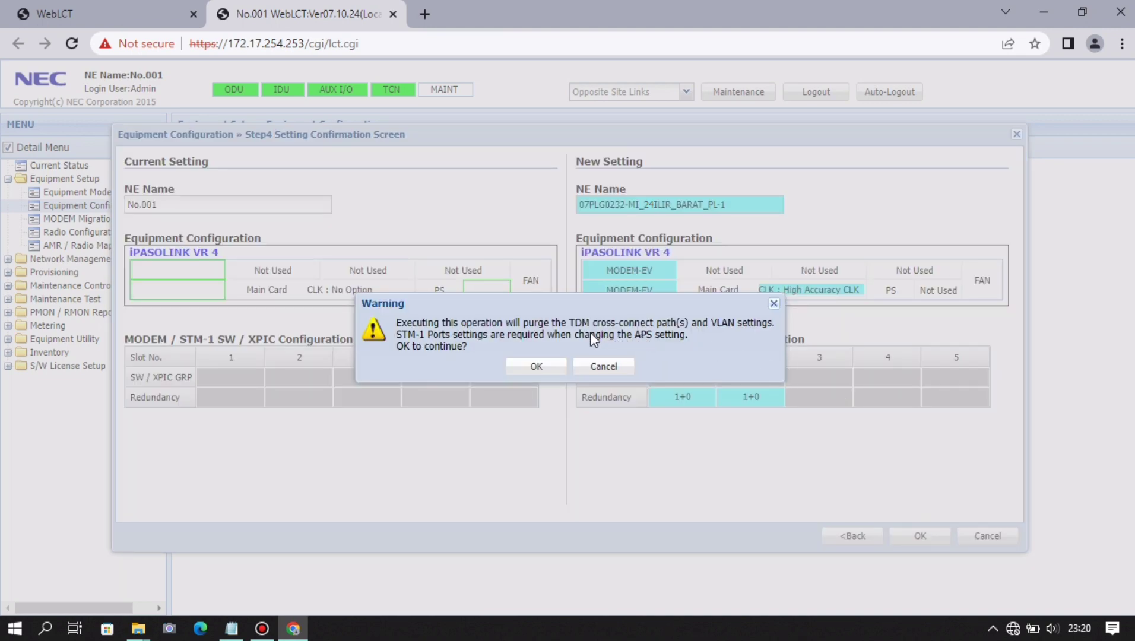
click(536, 367)
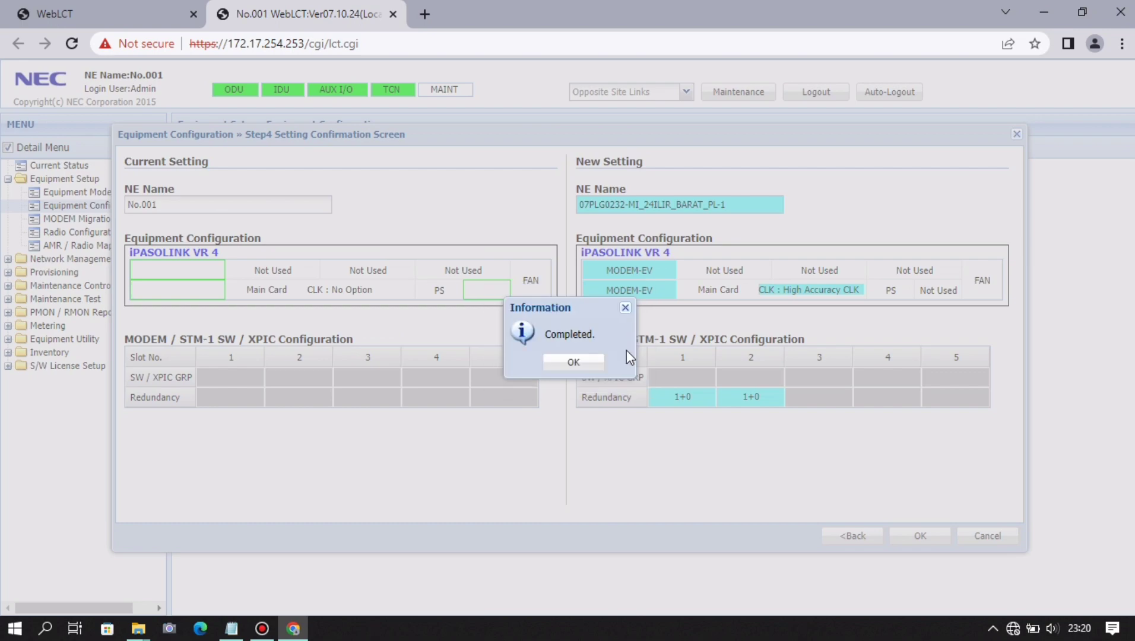
- Refresh Radio Configuration to show ODU range 22002.000–22592.000 MHz with 1008.000 MHz shift
click(593, 363)
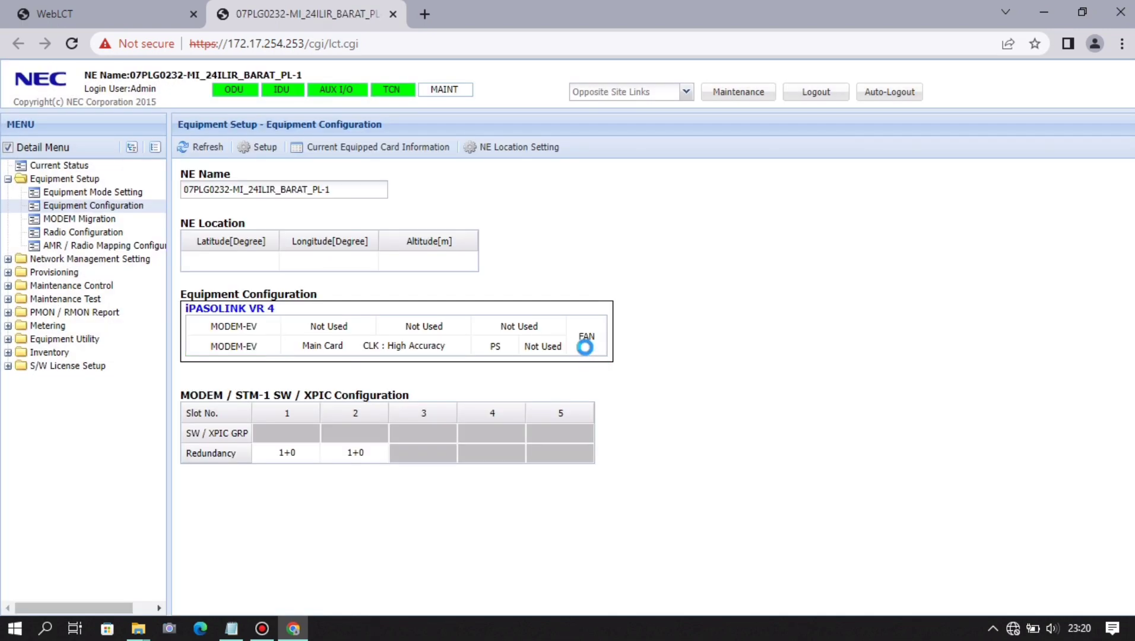
click(138, 233)
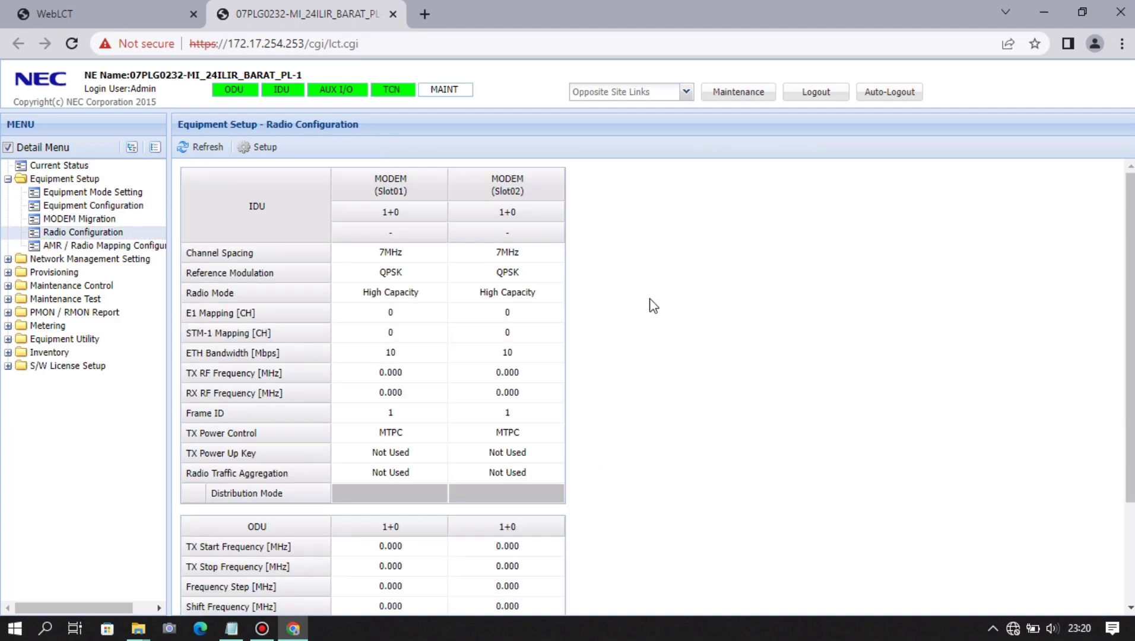
scroll(693, 264, down, 3)
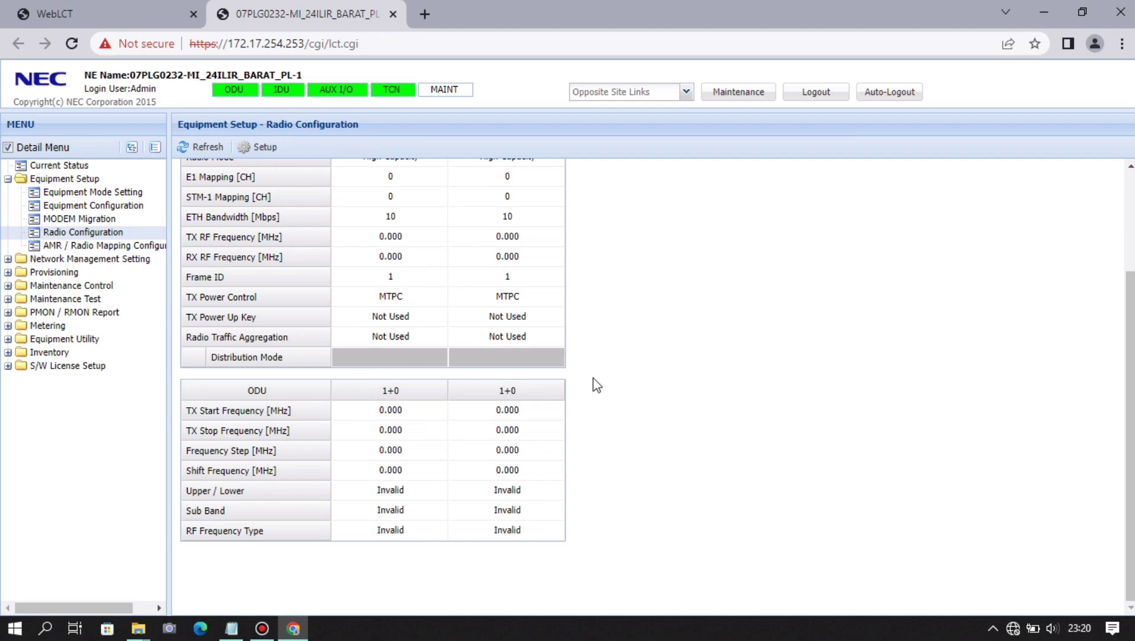
scroll(587, 375, up, 3)
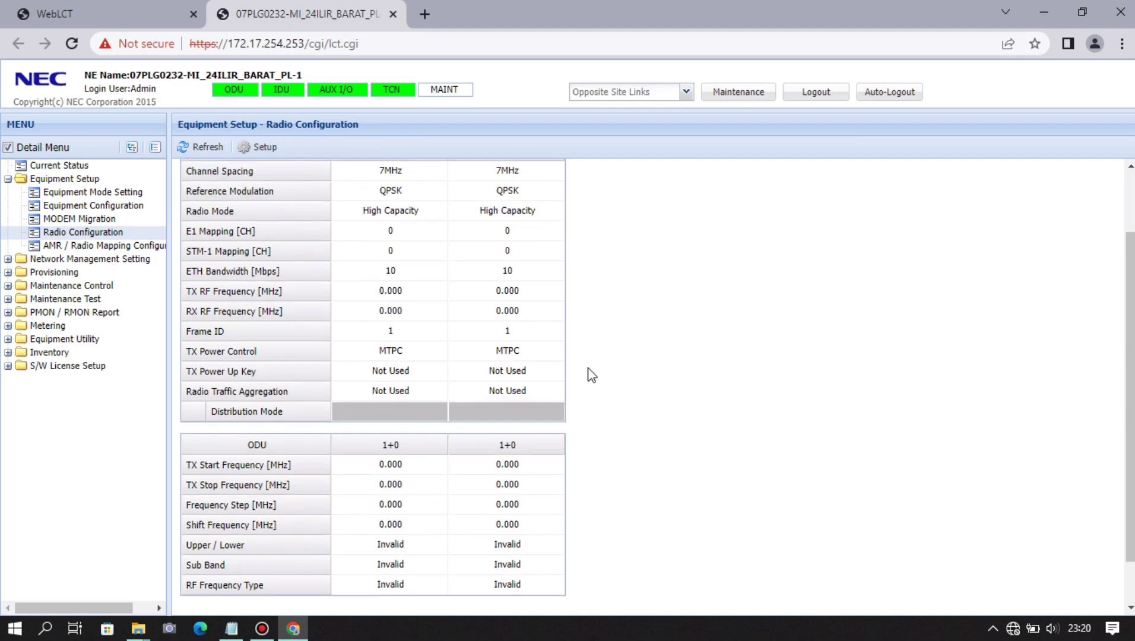
click(208, 149)
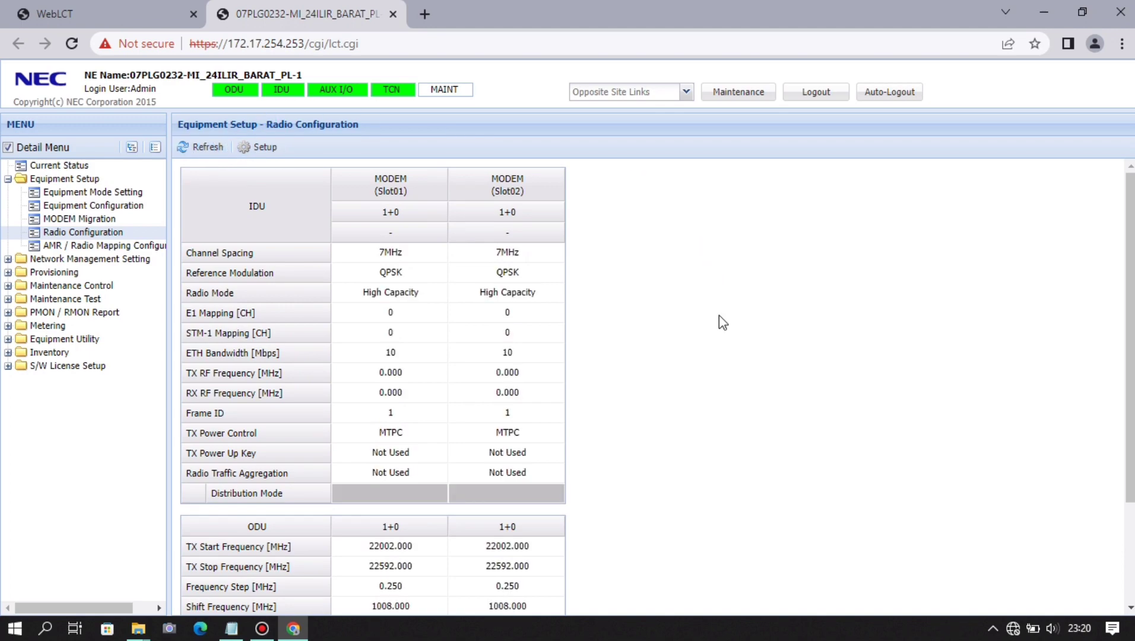
scroll(671, 303, down, 2)
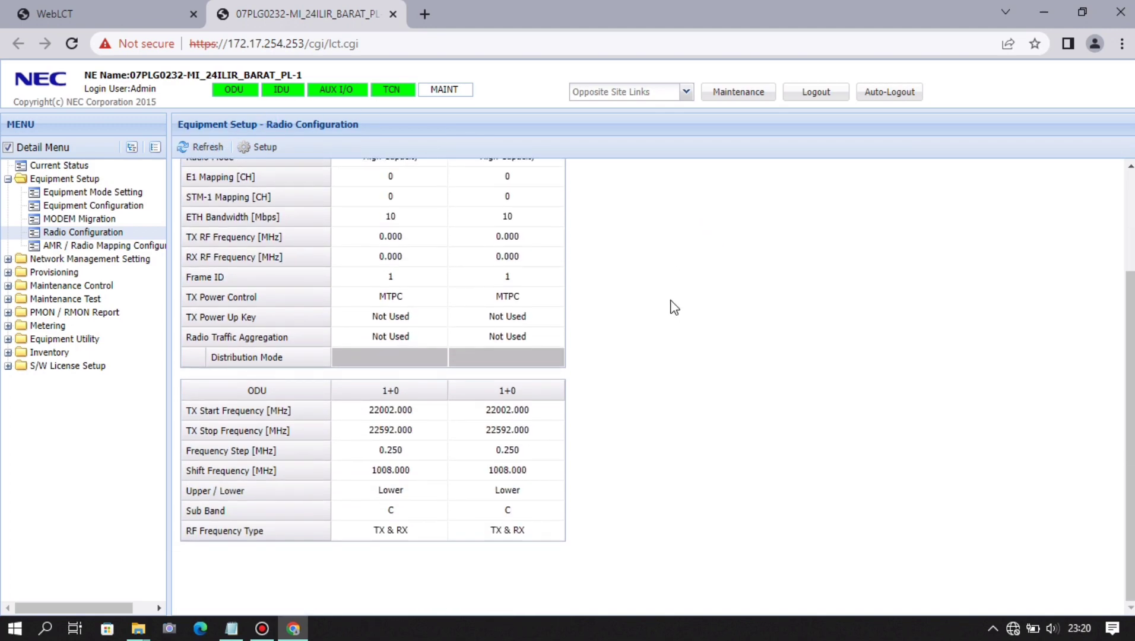
scroll(671, 307, up, 2)
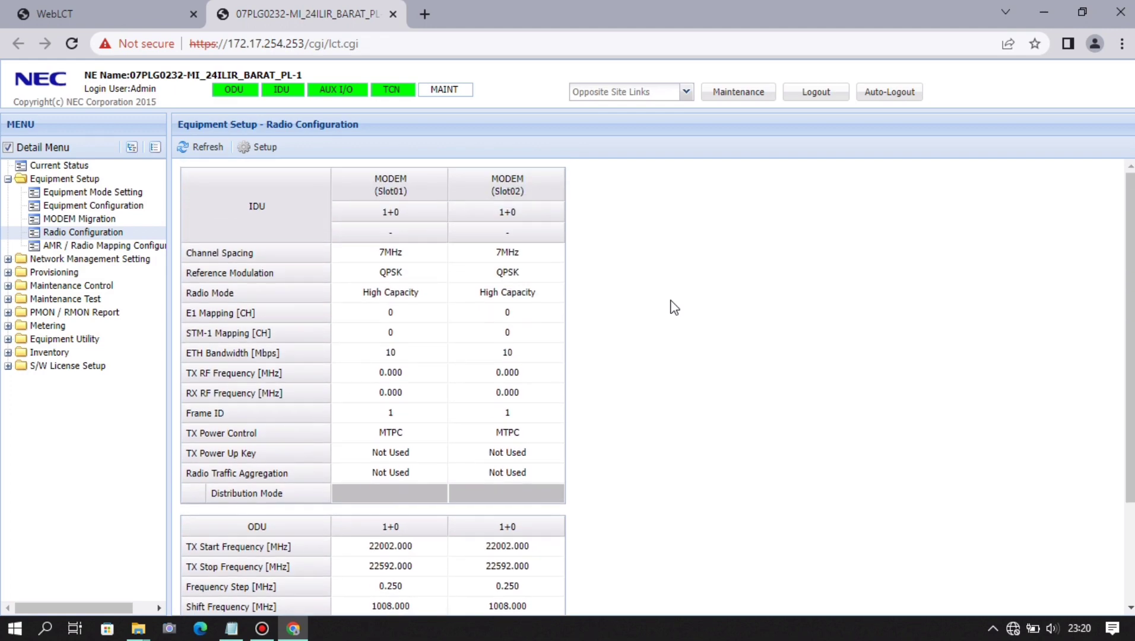
- In the Slot01 modem setup, set channel spacing to 28MHz and reference modulation to 2048QAM
click(277, 152)
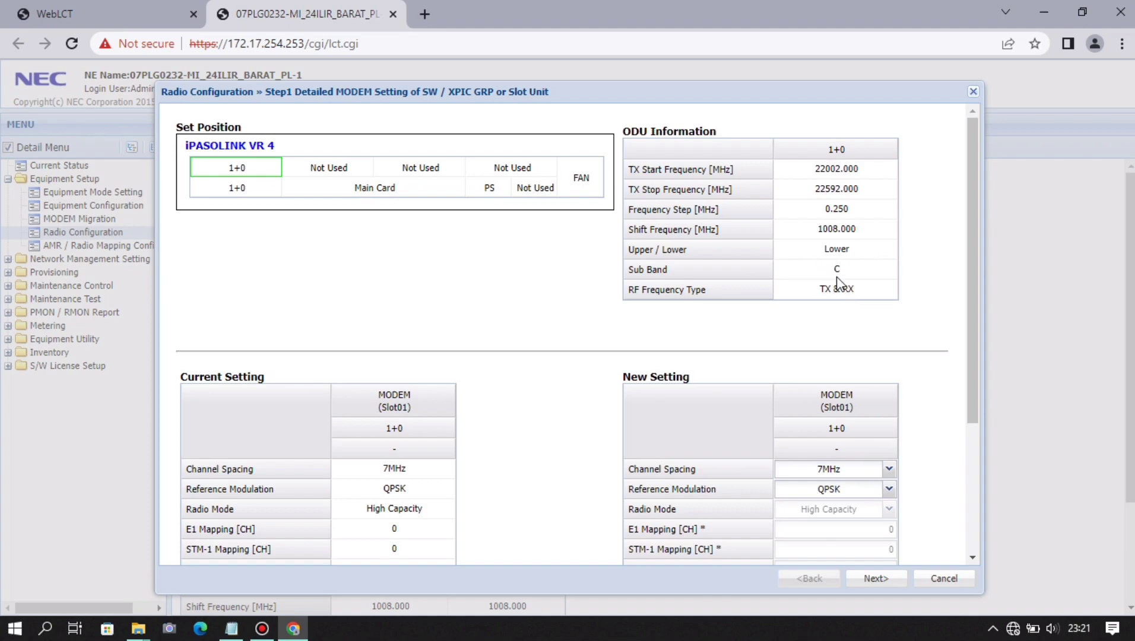
scroll(916, 280, down, 1)
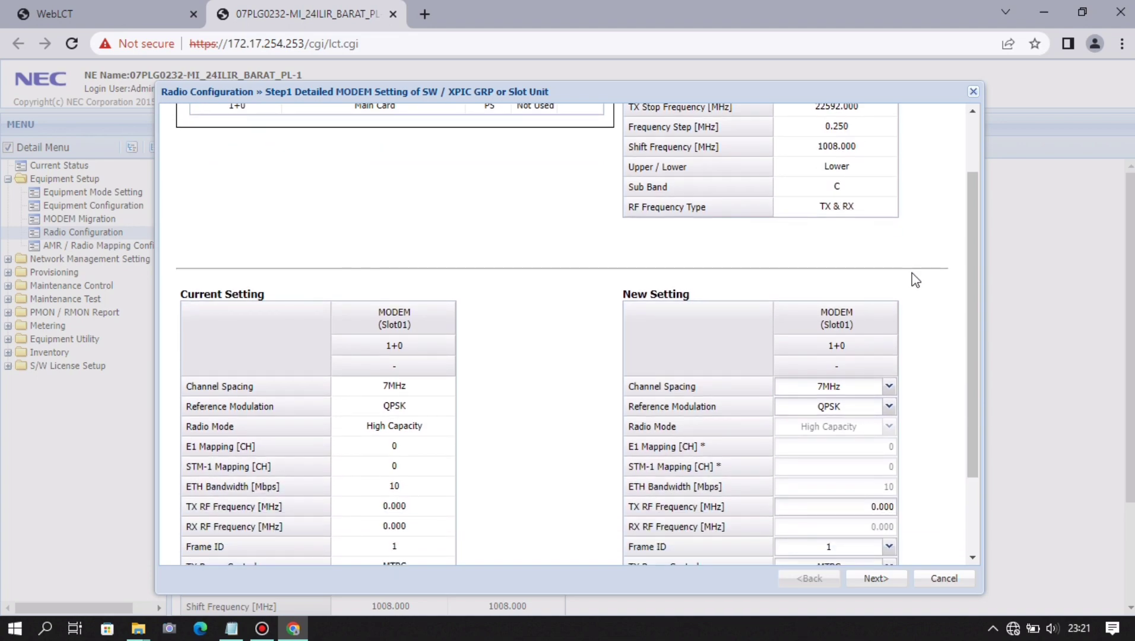
scroll(968, 280, down, 1)
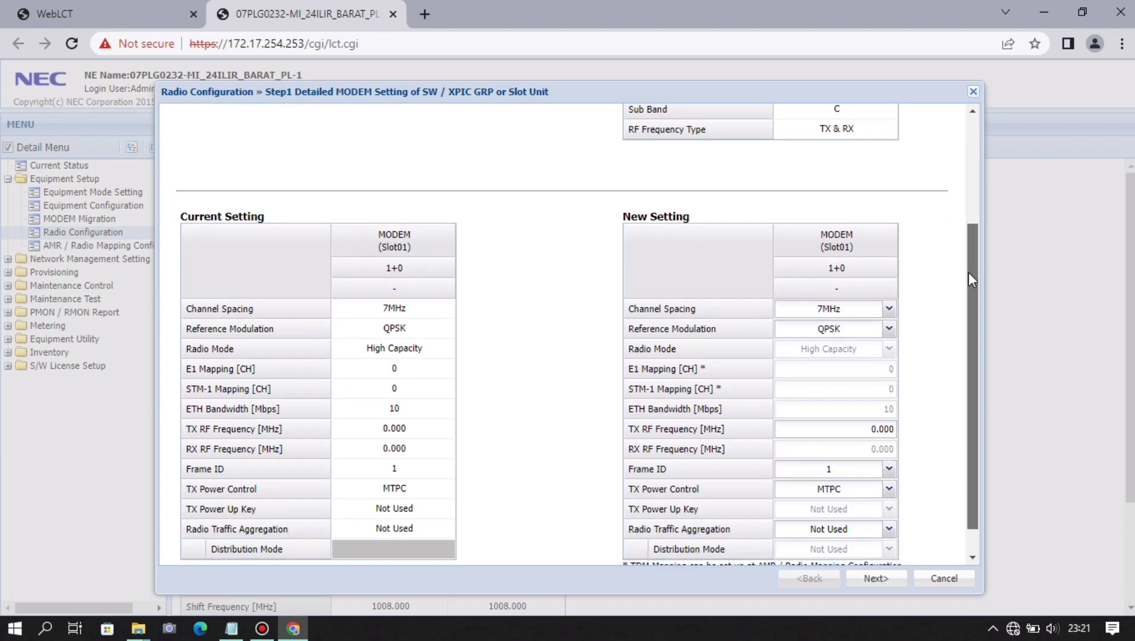
scroll(968, 279, down, 1)
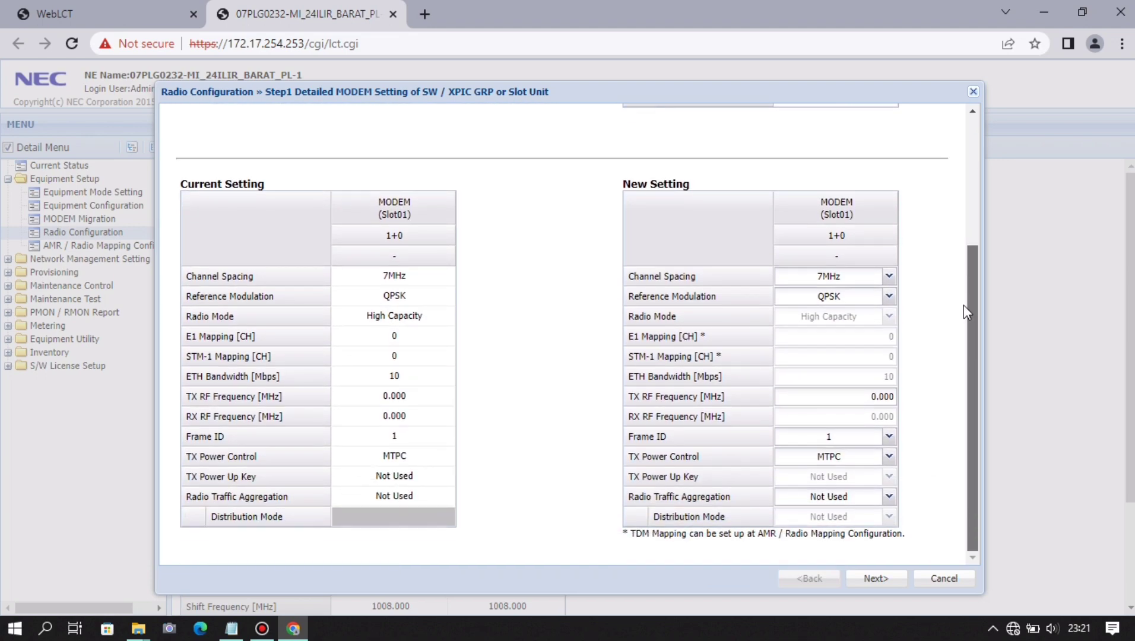
click(889, 276)
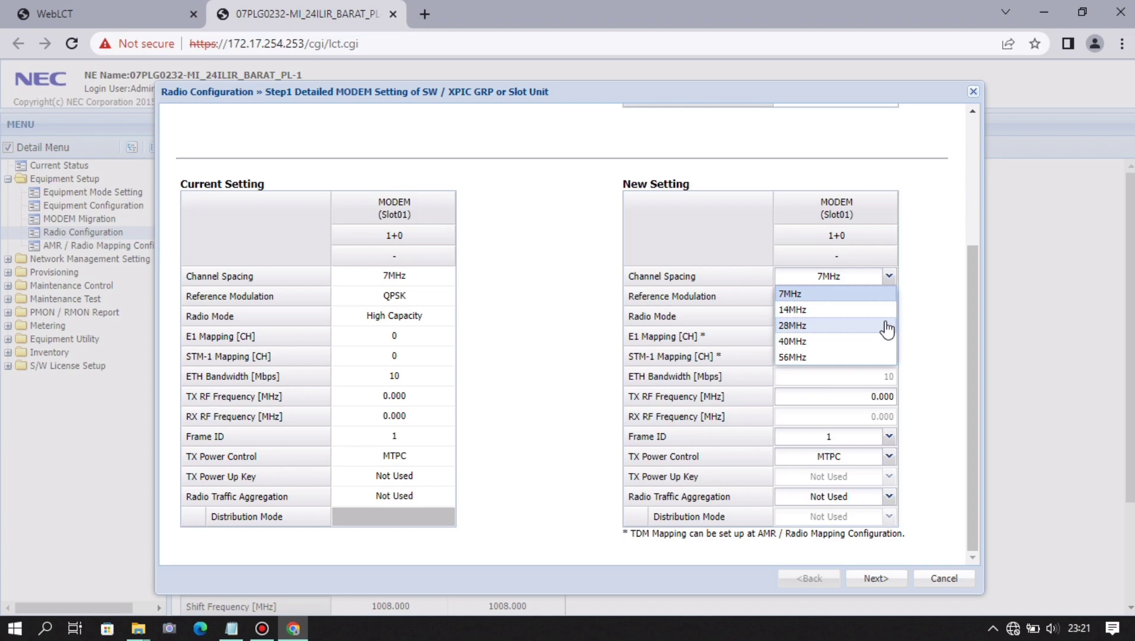
click(886, 326)
click(888, 297)
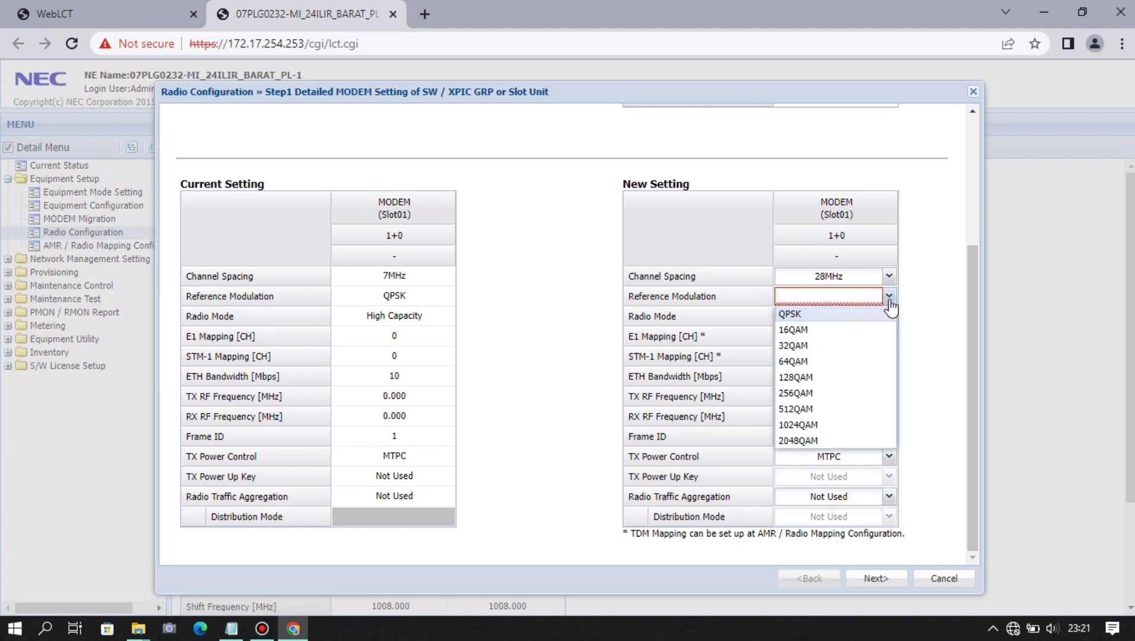
click(862, 441)
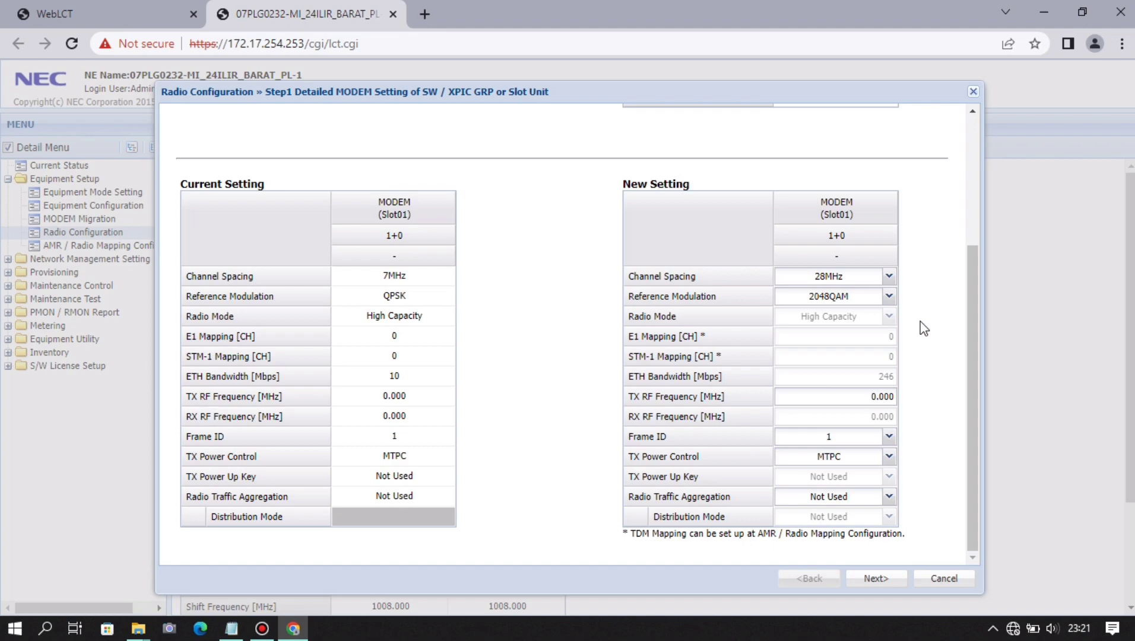
- Select the current Slot01 TX RF Frequency value and bring up the site notes in Notepad
click(929, 377)
drag(867, 402, 904, 403)
click(943, 411)
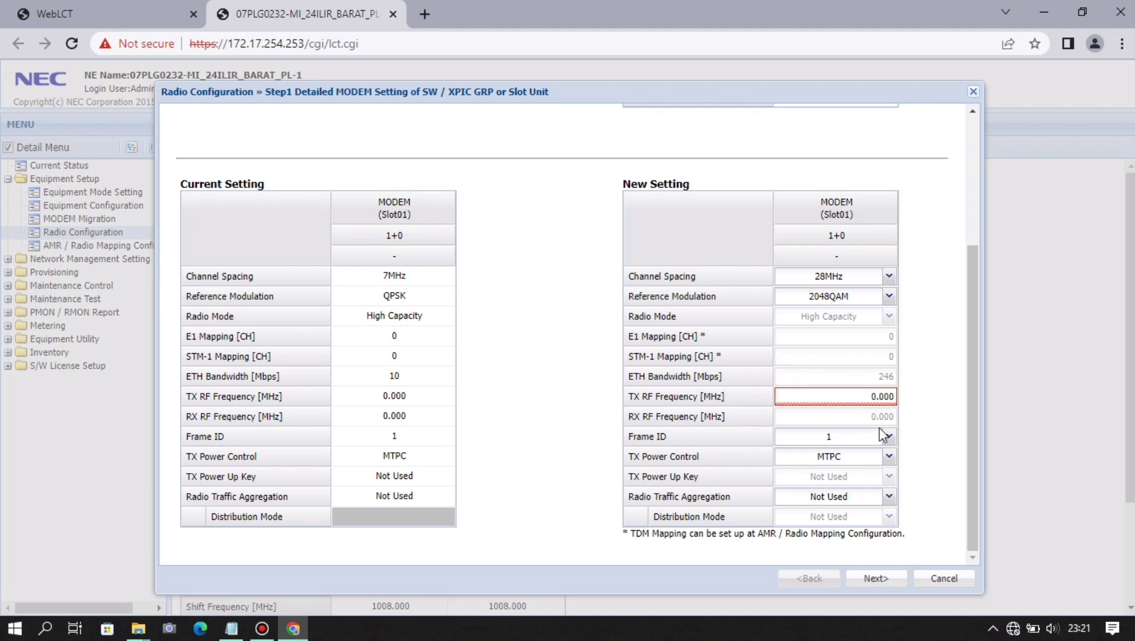
click(244, 634)
- Copy the Modem slot 1 frequency 22302.000 from the notes and return to the radio settings
click(369, 323)
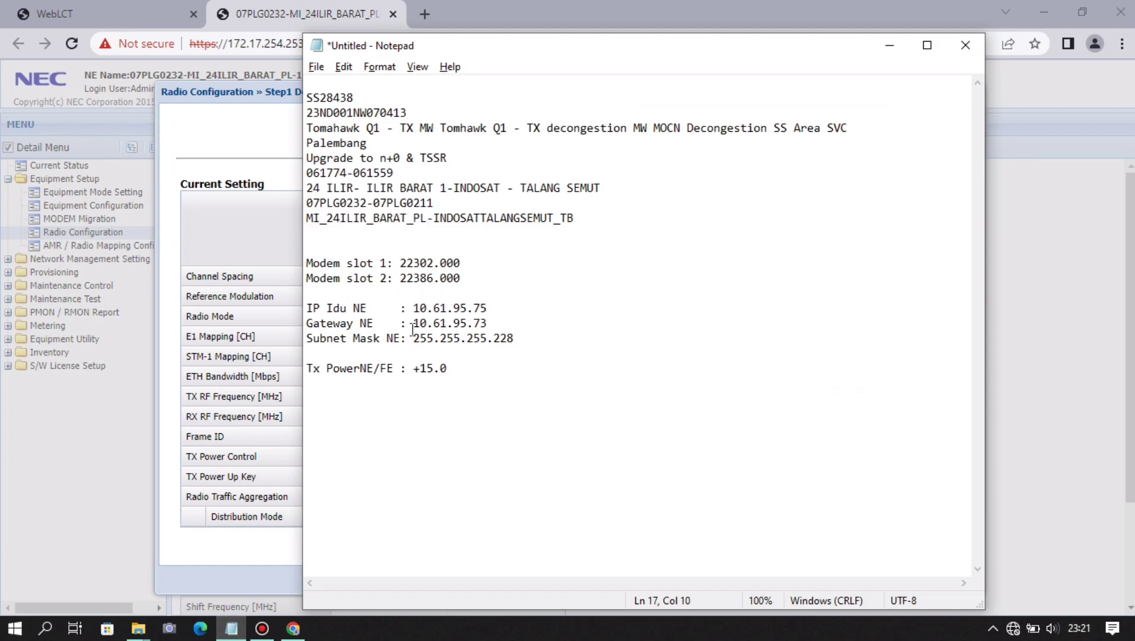
drag(469, 263, 401, 263)
key(ctrl+c)
key(alt+Tab)
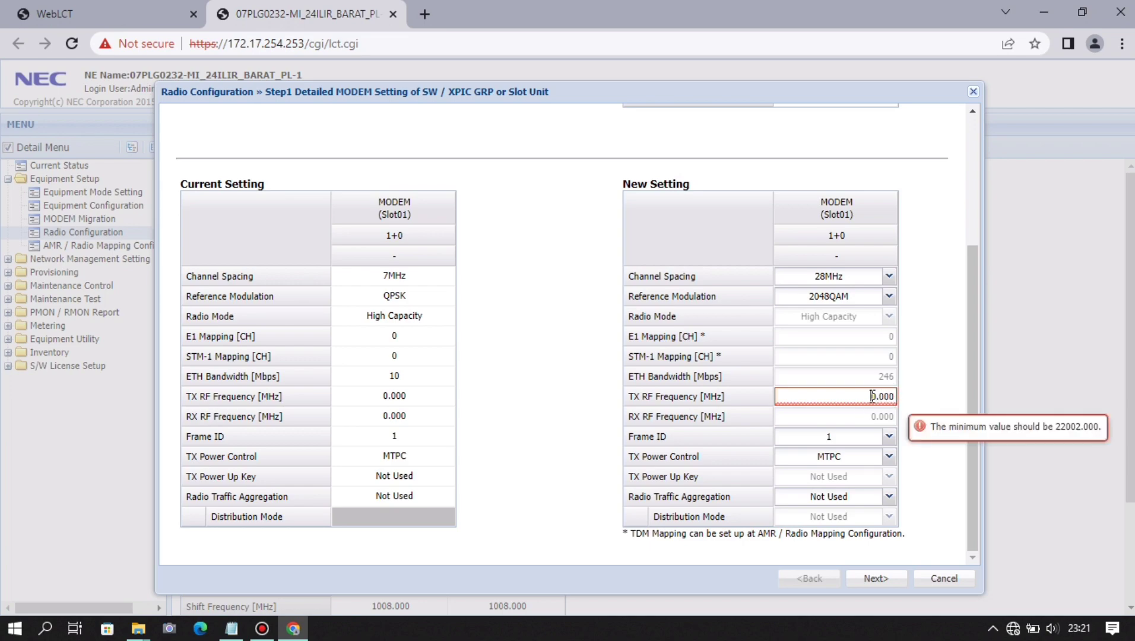
- Give Slot01 TX RF Frequency 22302.000, Radio GRP1 aggregation and Physical Layer distribution mode
drag(868, 396, 900, 401)
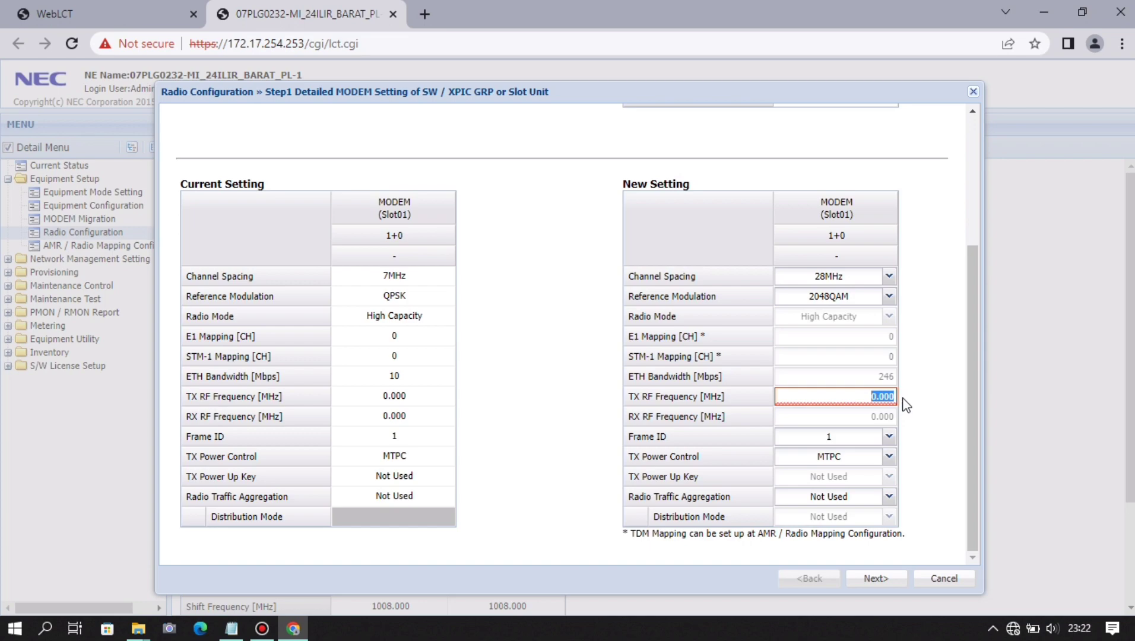
key(ctrl+v)
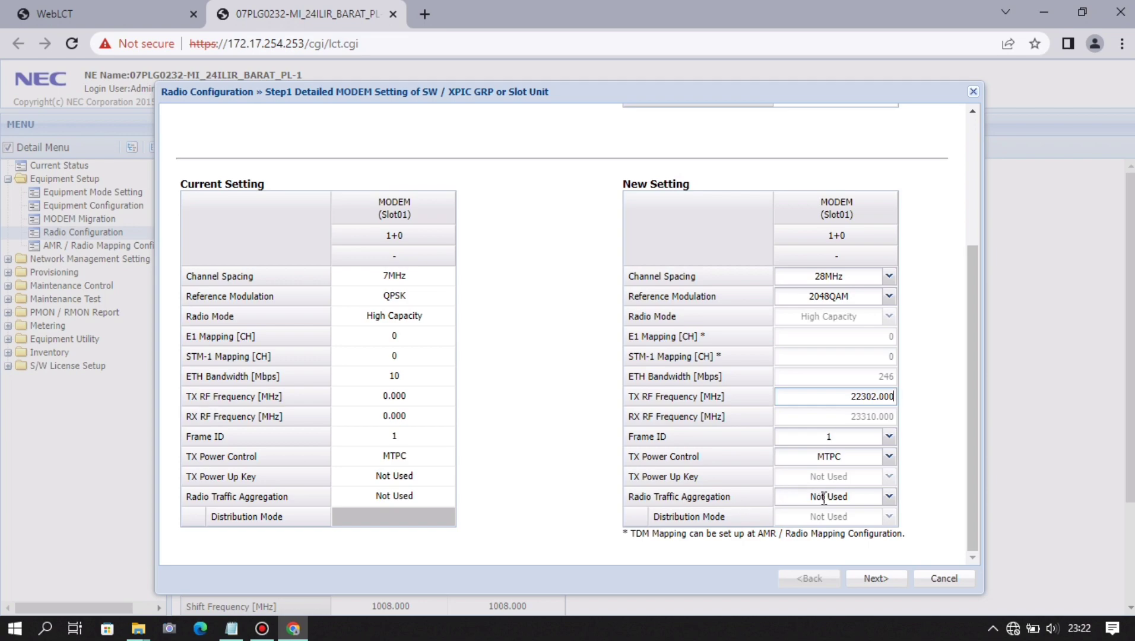
click(889, 497)
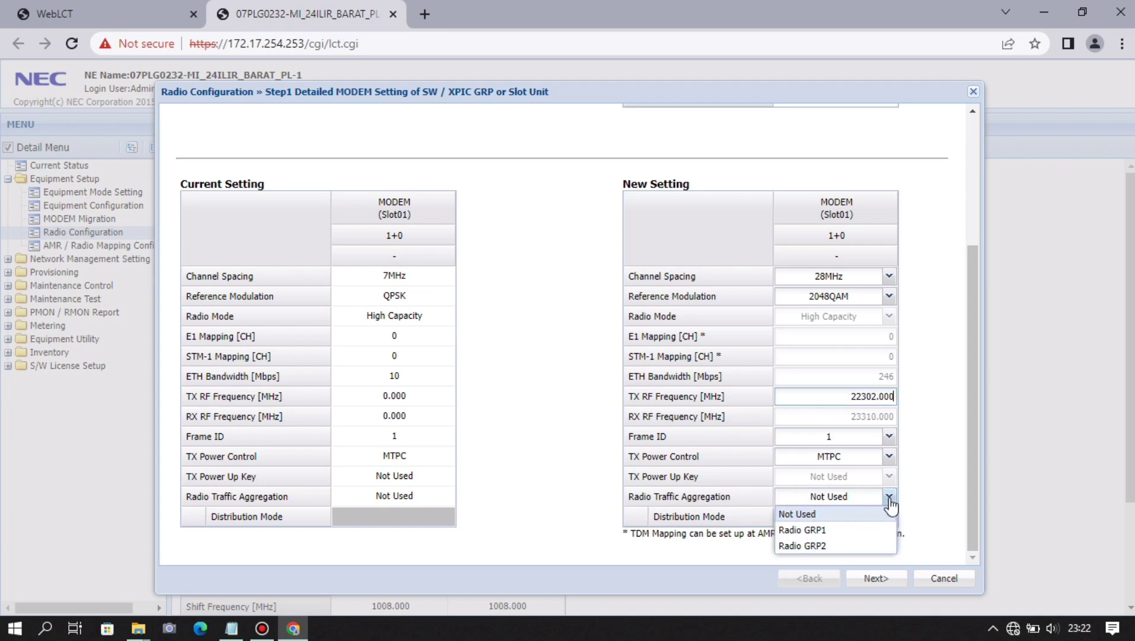
click(876, 530)
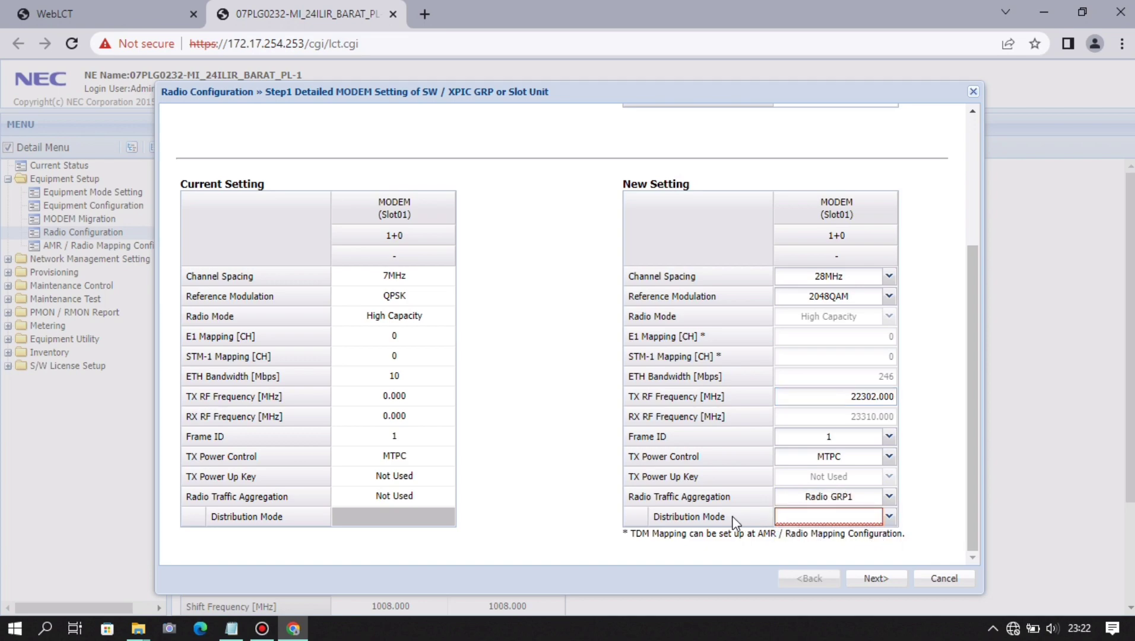
click(888, 516)
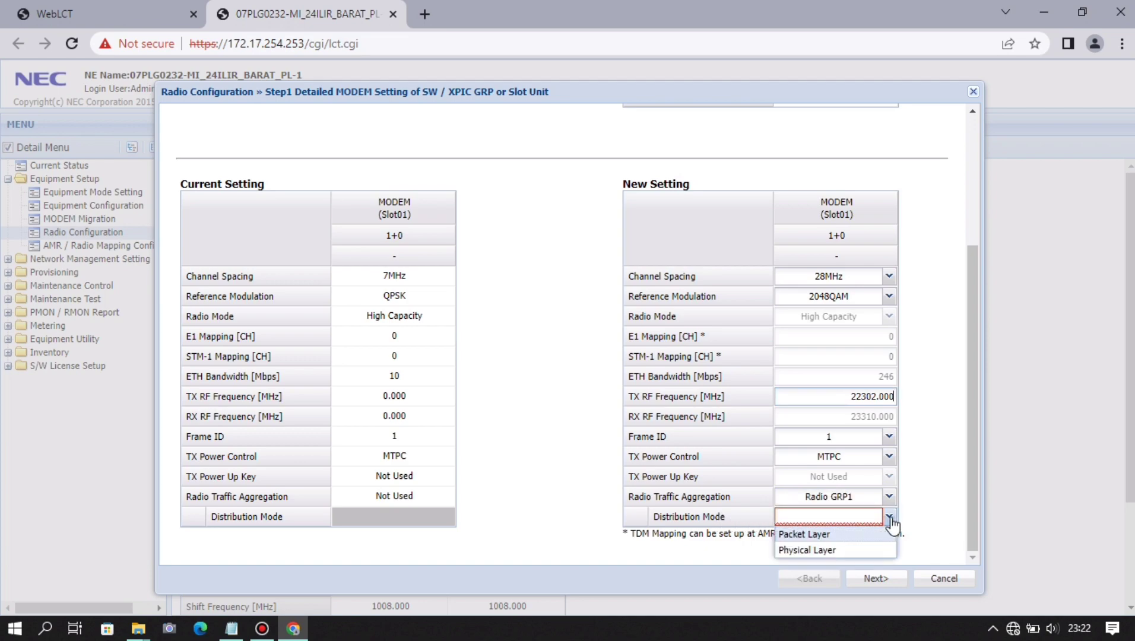
click(876, 556)
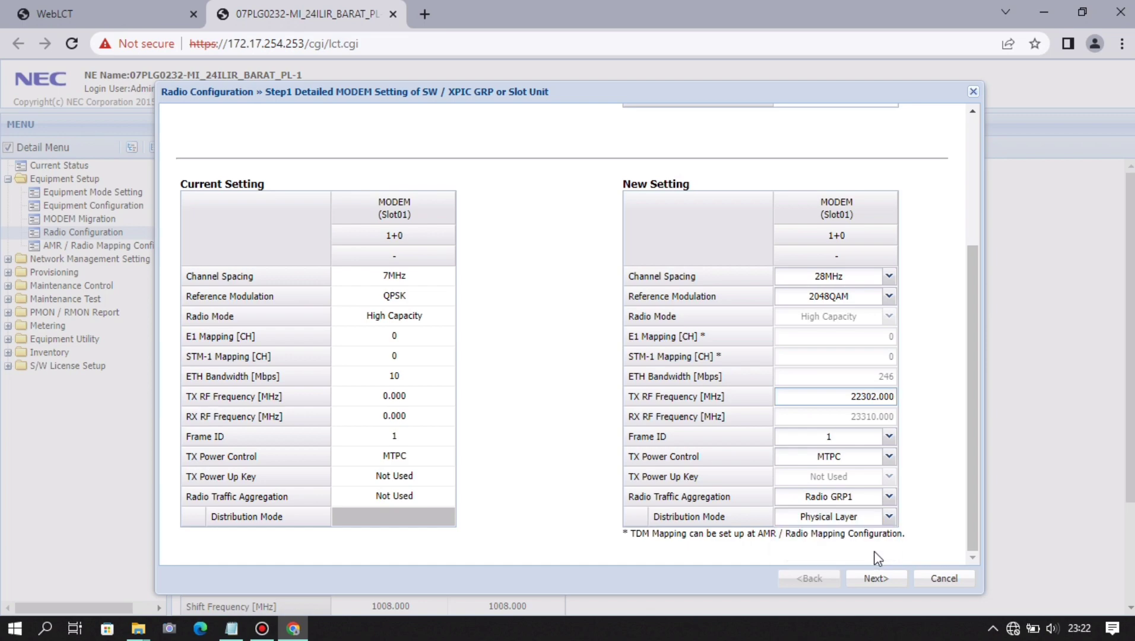
- Recheck Slot01's Distribution Mode, leaving it at Physical Layer
scroll(938, 469, up, 3)
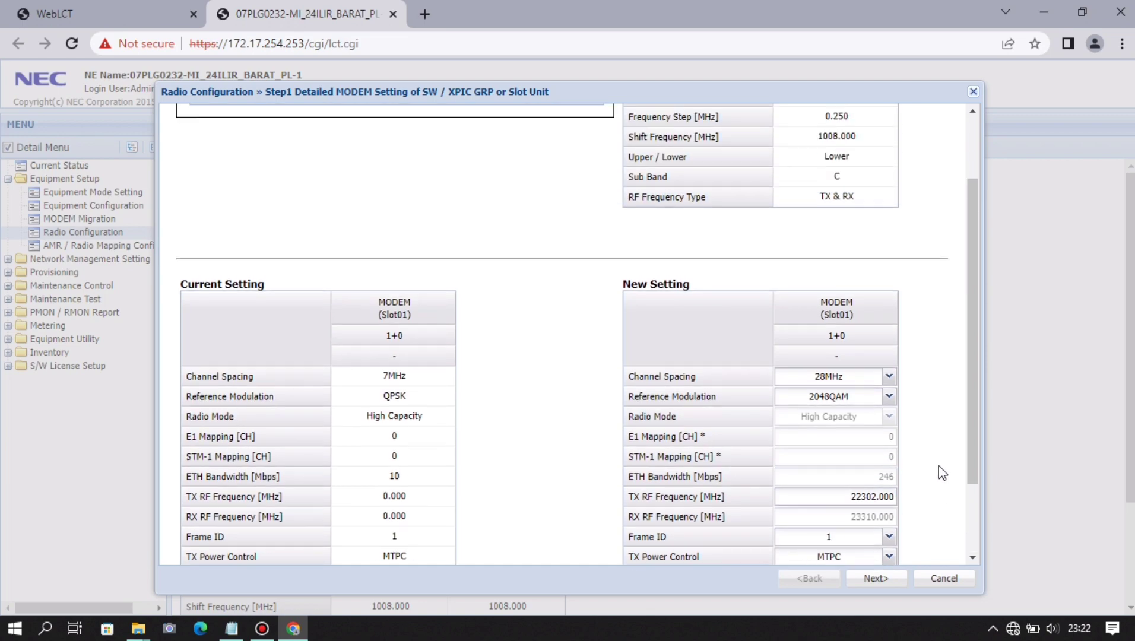
scroll(940, 473, down, 3)
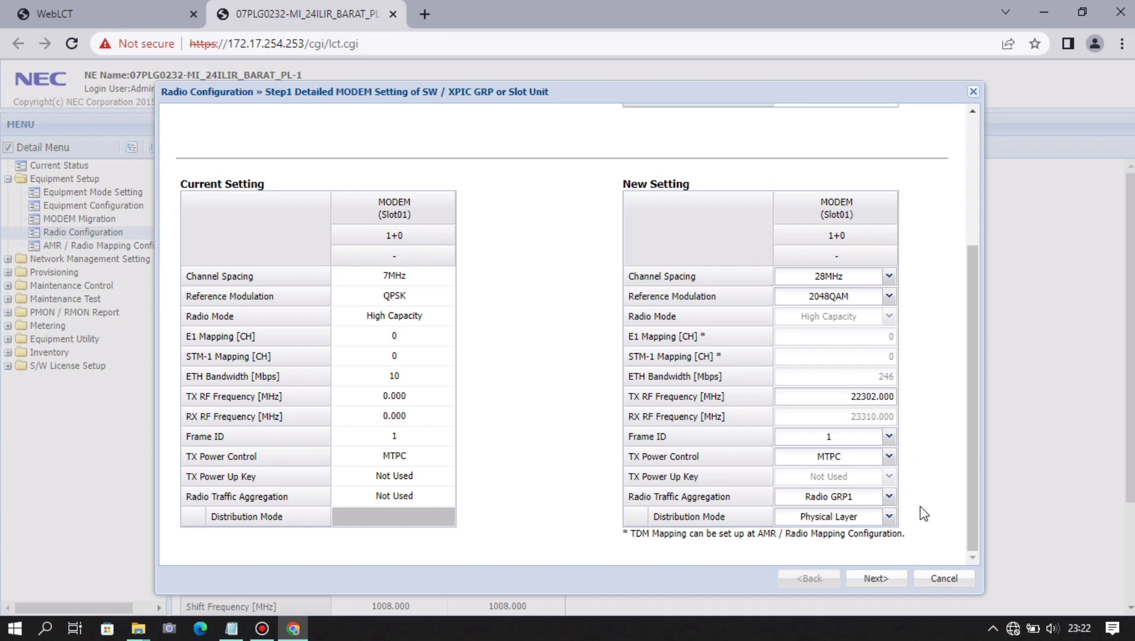
click(889, 517)
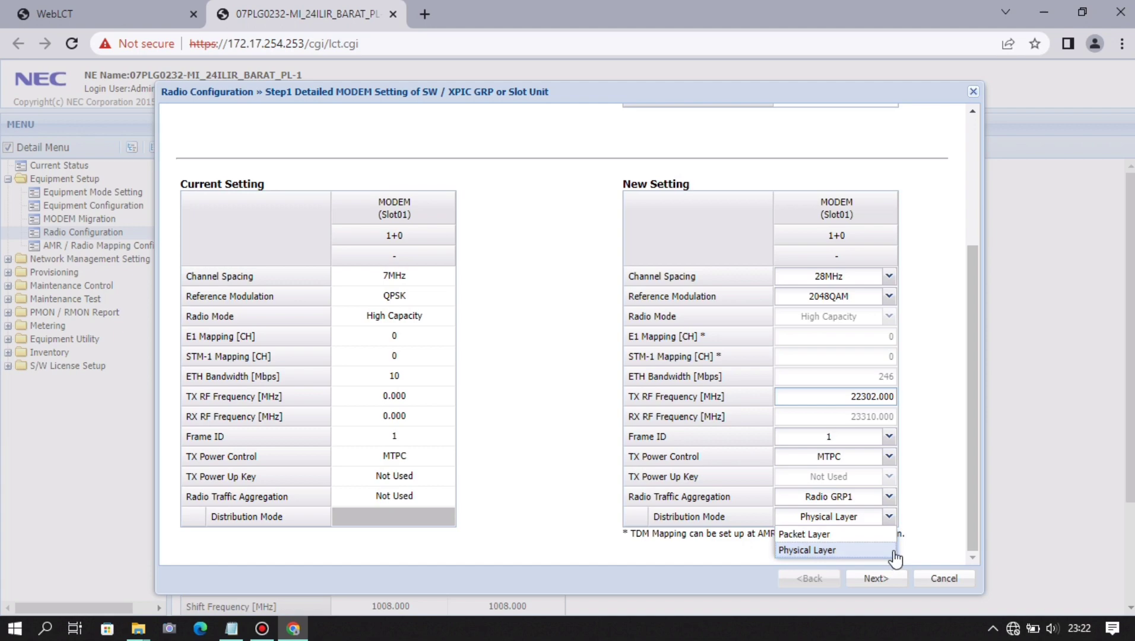
click(943, 516)
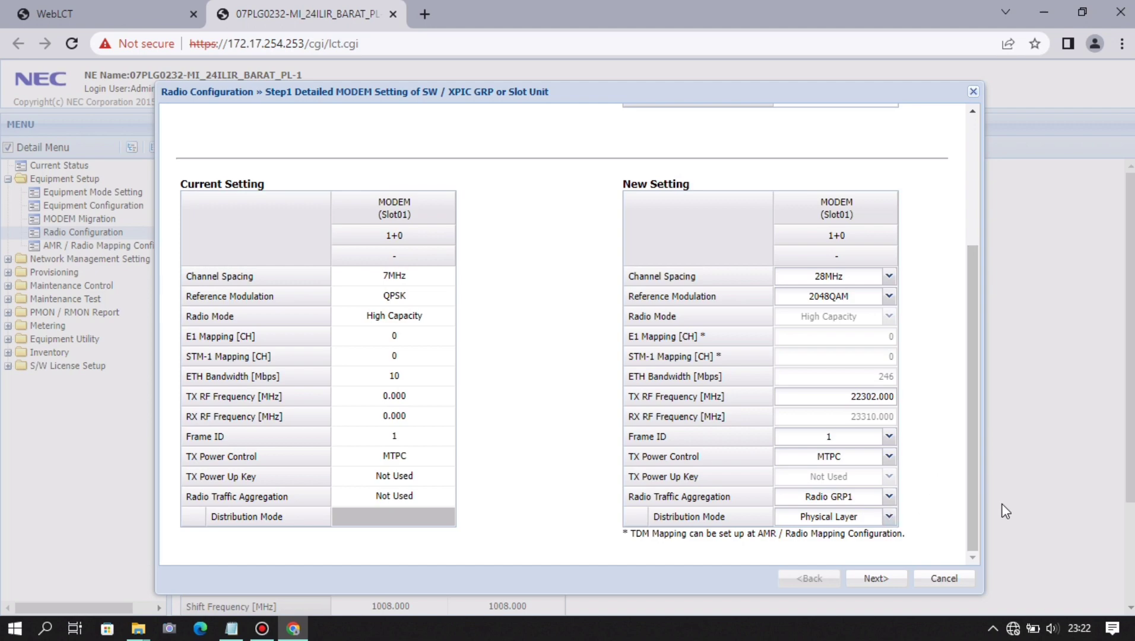
click(889, 516)
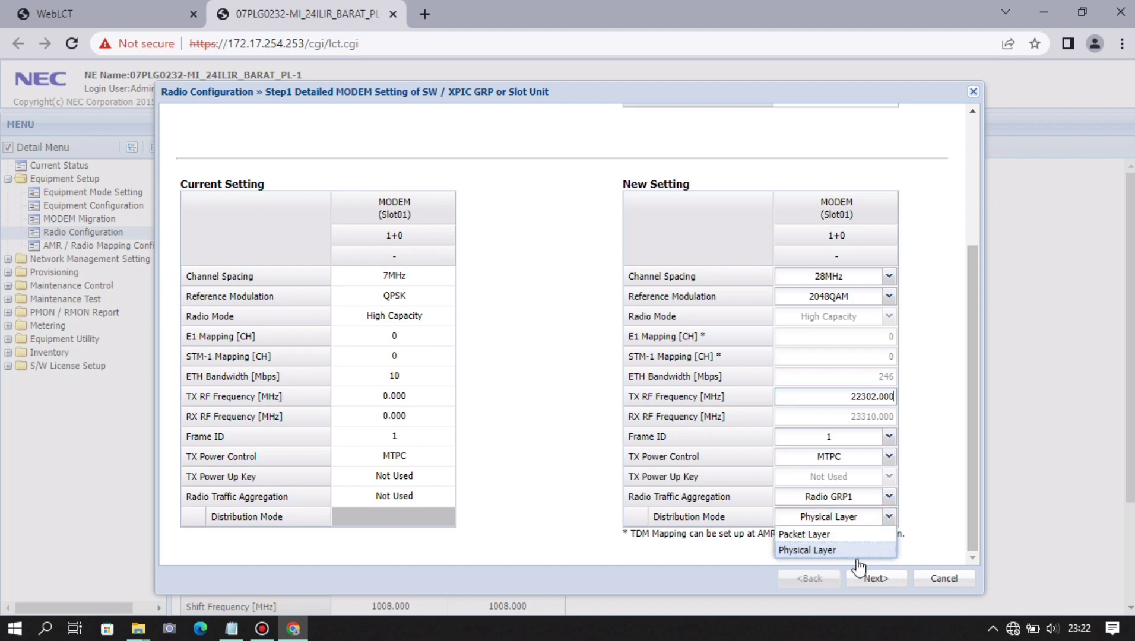
click(958, 476)
drag(976, 488, 976, 524)
- Set Slot02 channel spacing to 28MHz and reference modulation to 2048QAM
click(885, 580)
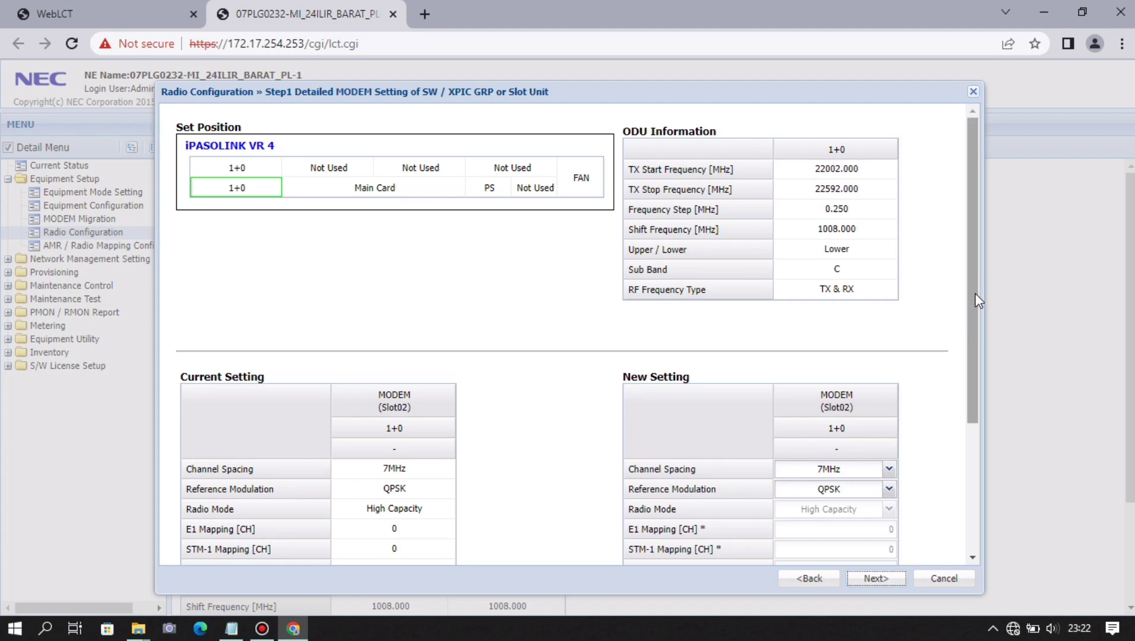
drag(976, 300, 969, 434)
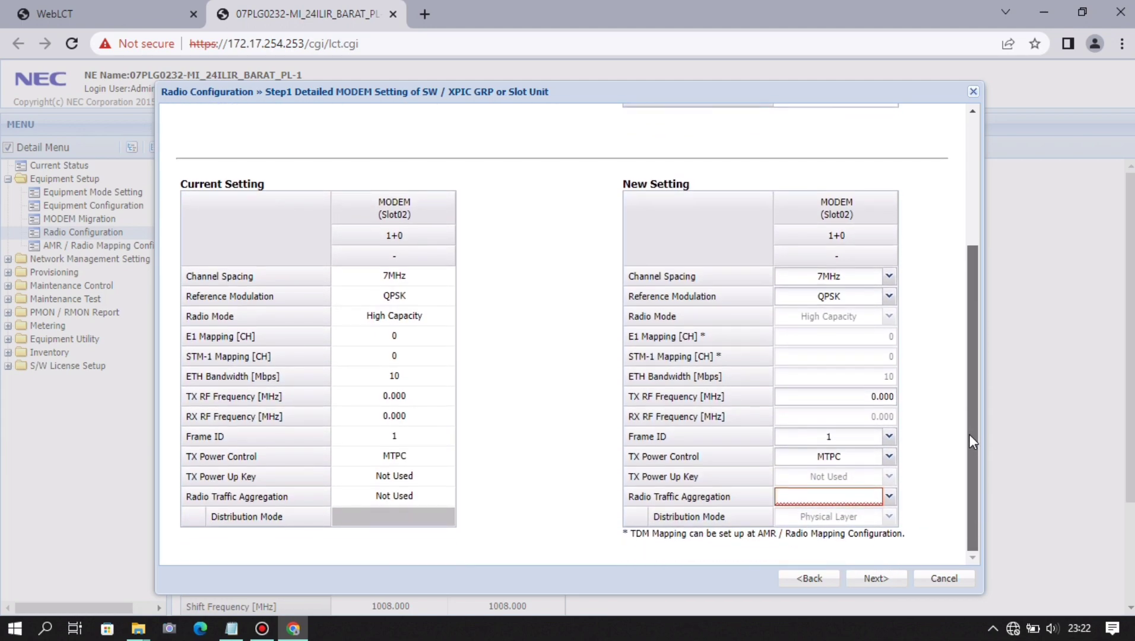
click(890, 278)
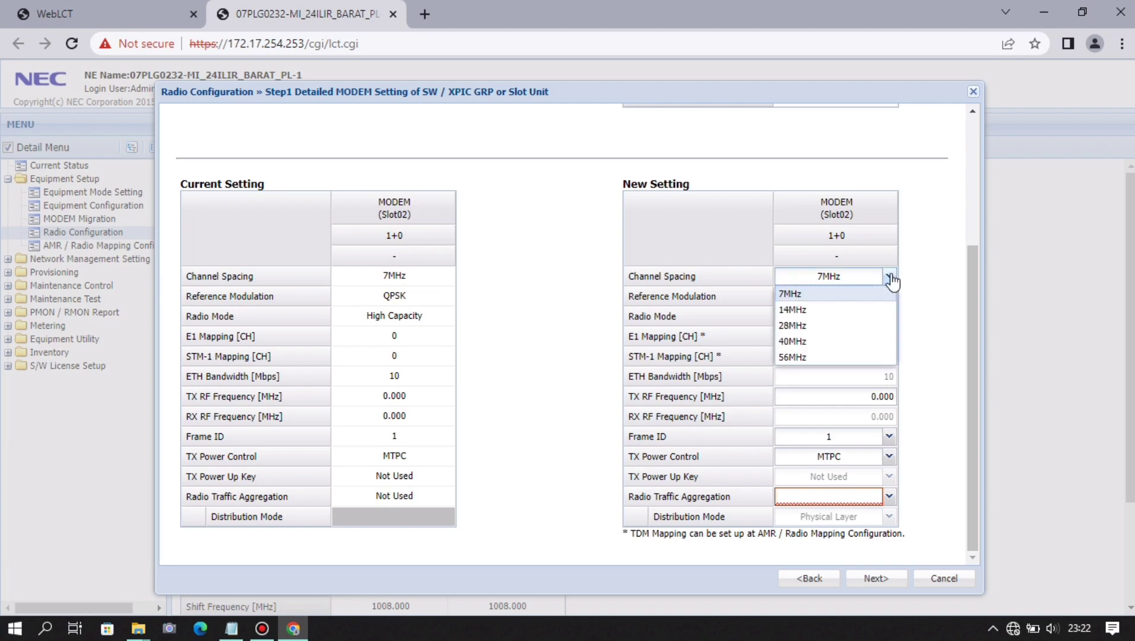
click(861, 326)
click(887, 297)
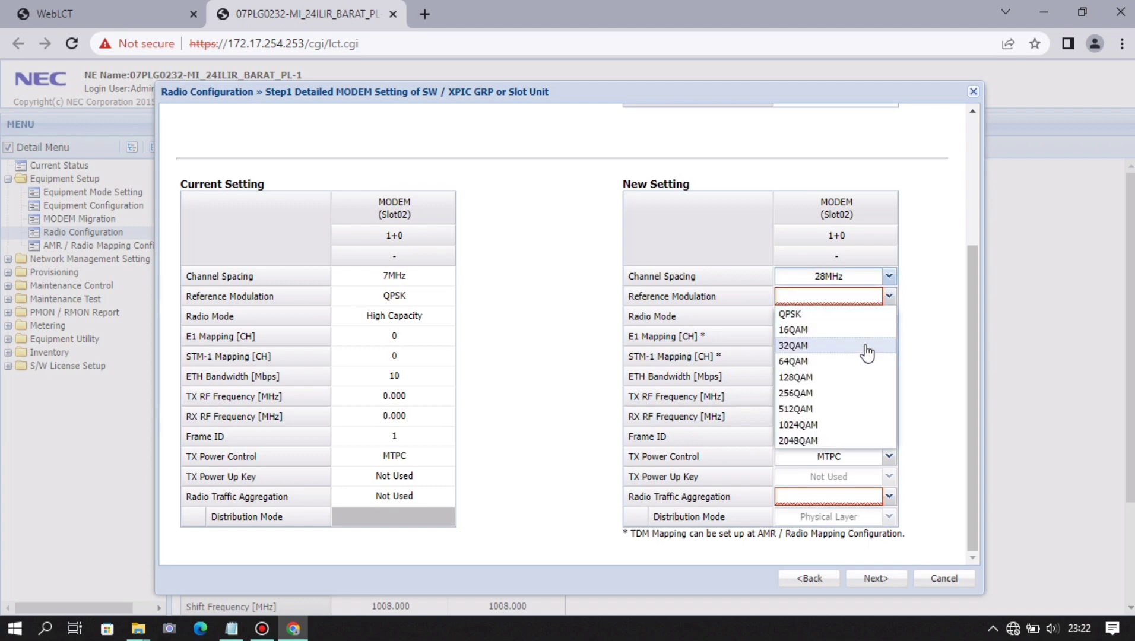
click(842, 442)
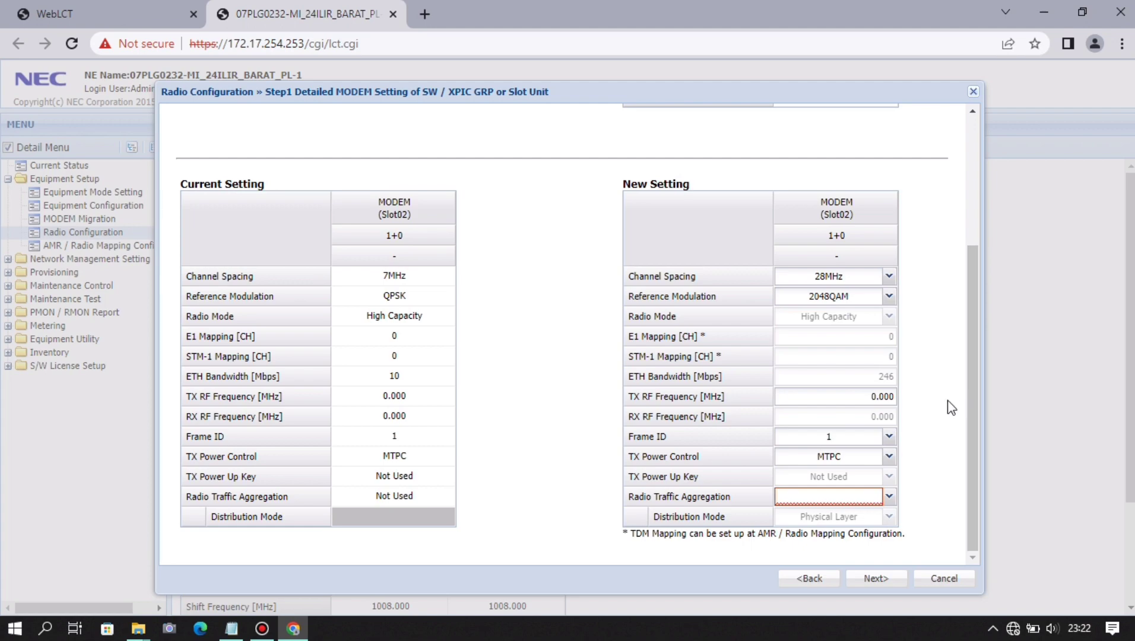
- Paste 22386.000 MHz from the notes as the Slot02 TX RF frequency
key(alt+Tab)
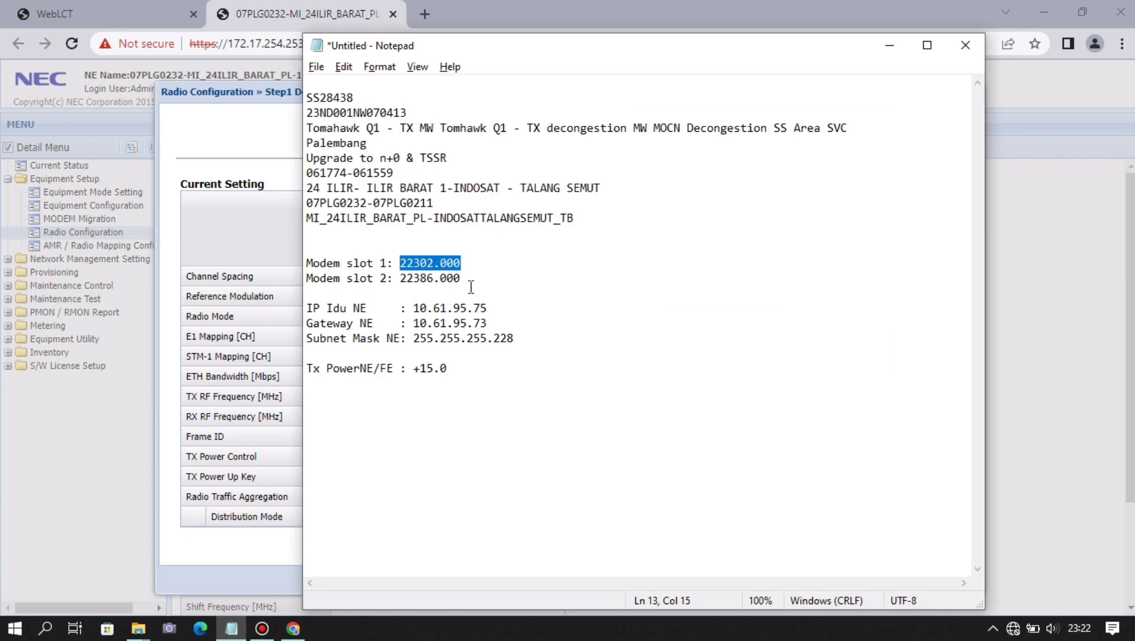
drag(467, 280, 403, 287)
key(ctrl+c)
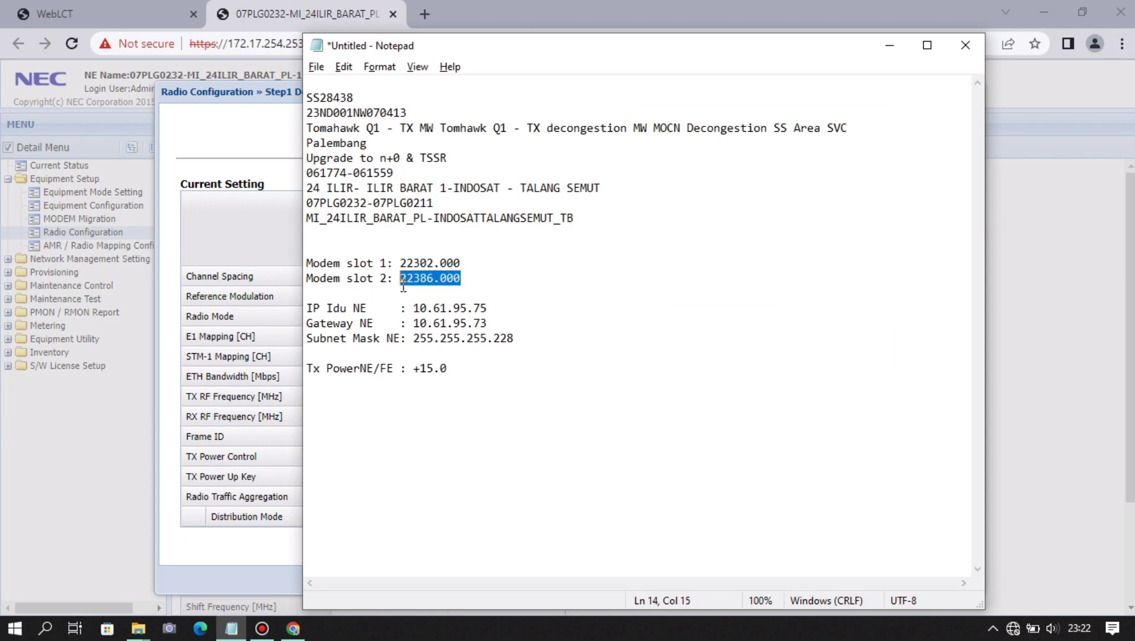
key(alt+Tab)
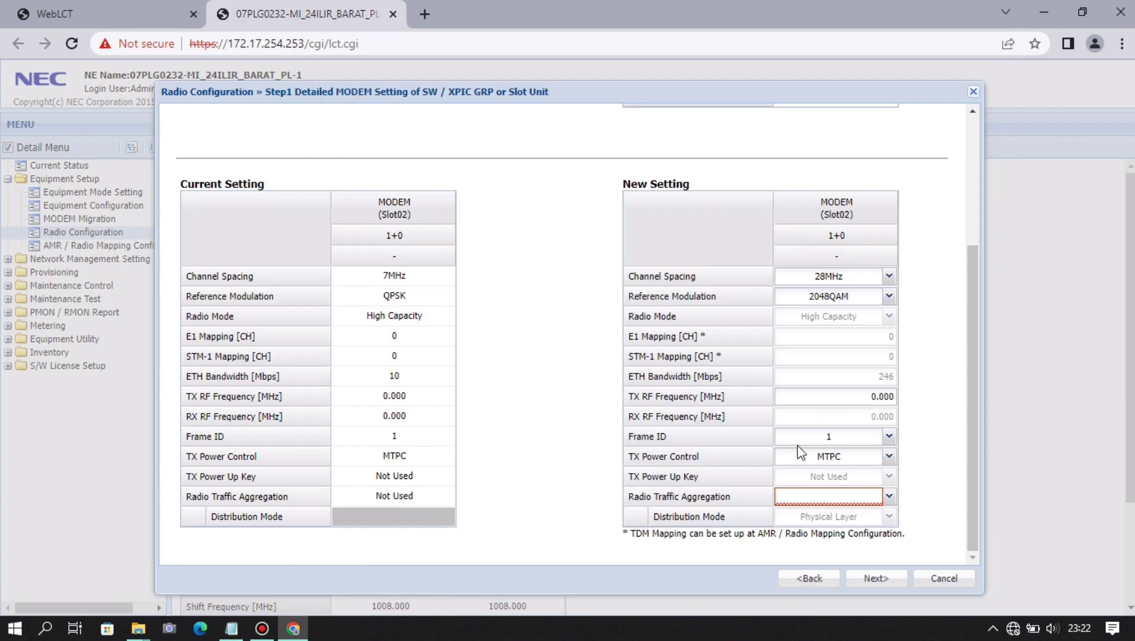
click(857, 396)
key(ctrl+v)
- Set Radio Traffic Aggregation to Radio GRP1 and go to the confirmation summary
click(889, 497)
click(857, 515)
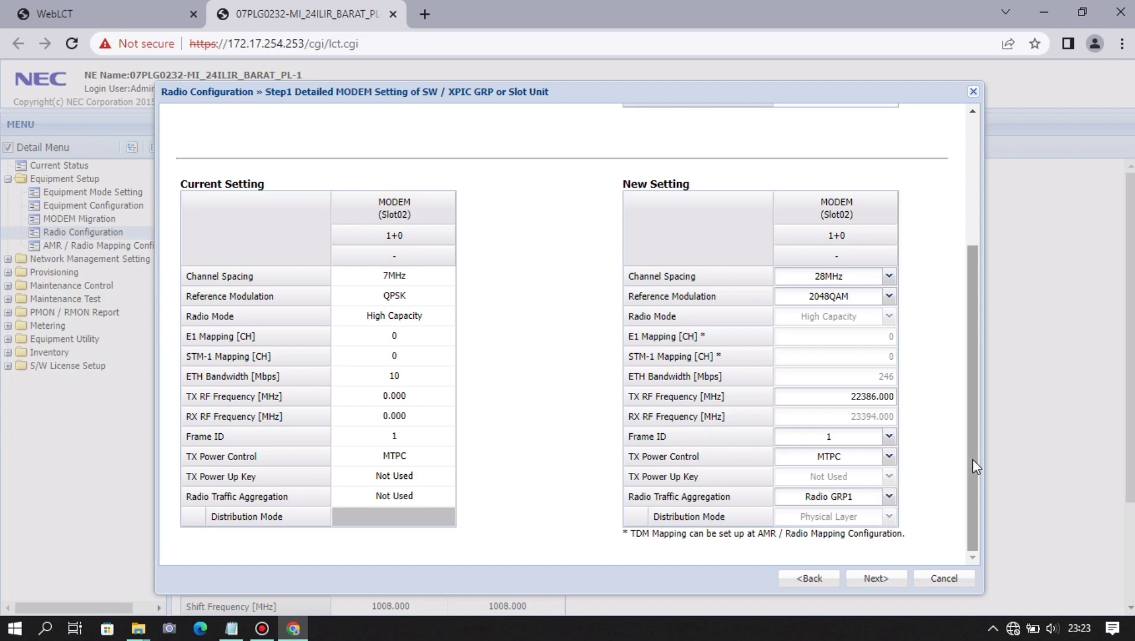
click(876, 578)
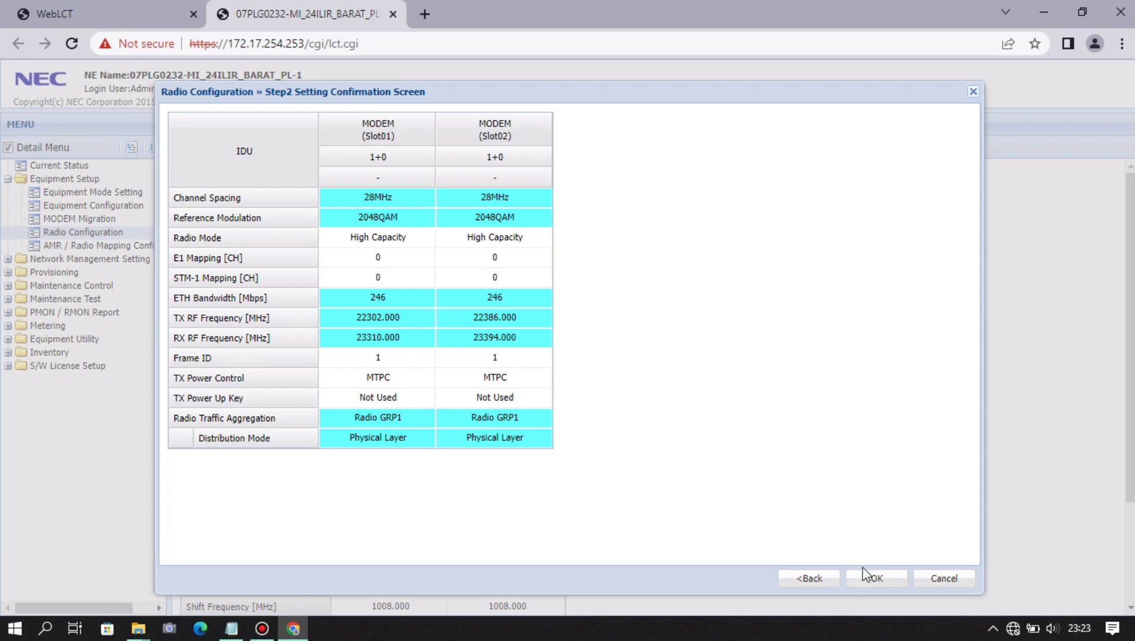
- Apply the new radio configuration through the warning and continue to AMR / Radio Mapping Configuration
click(870, 579)
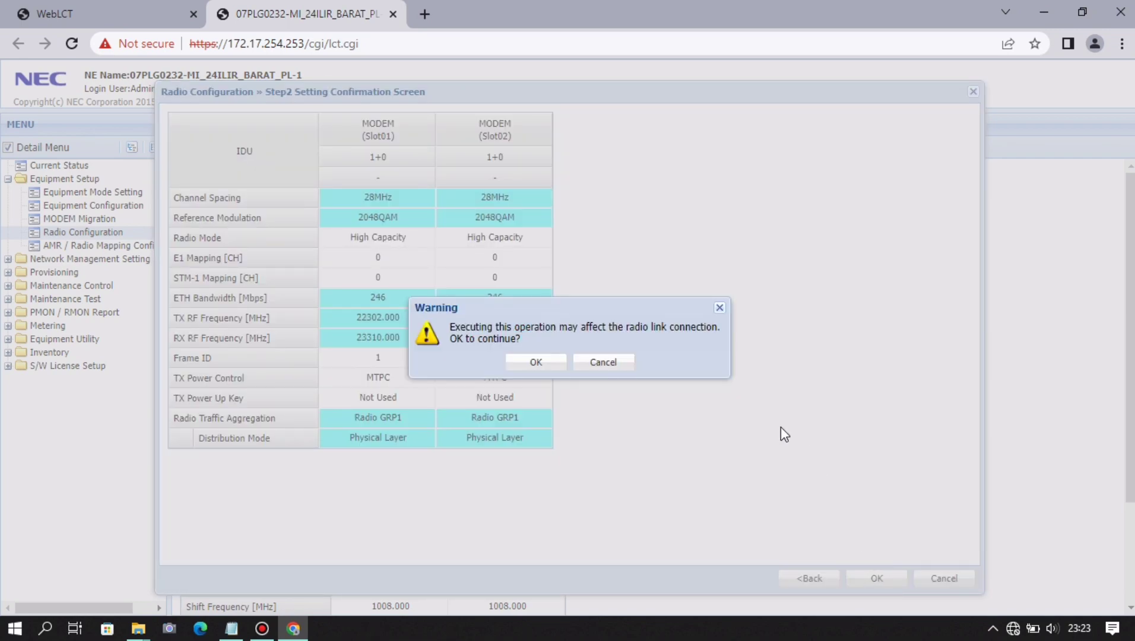
click(534, 364)
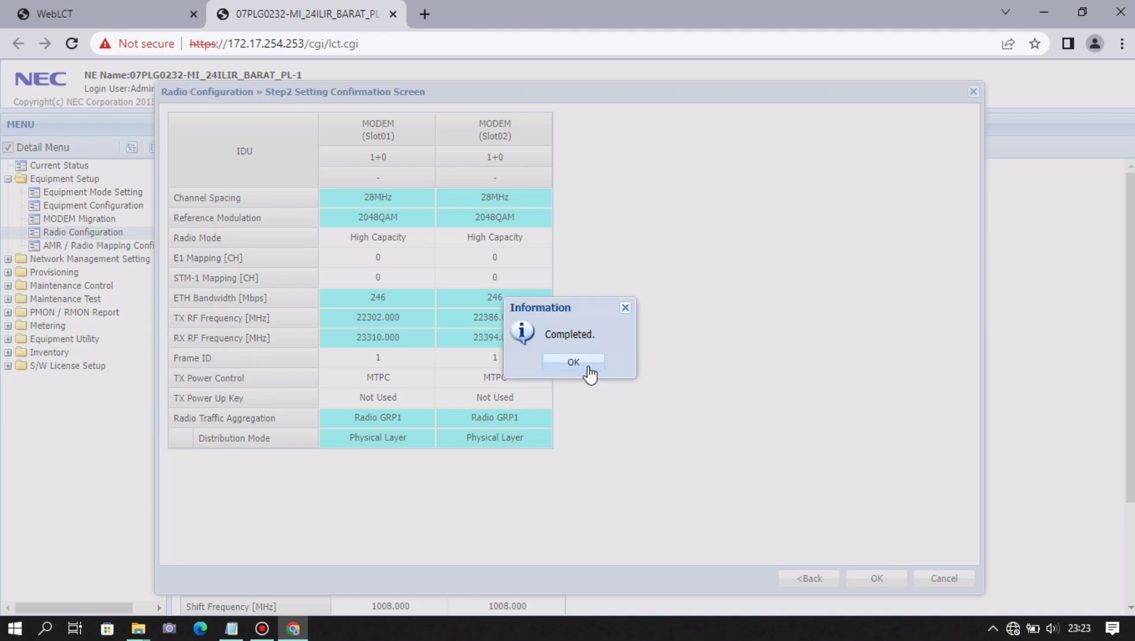
click(592, 368)
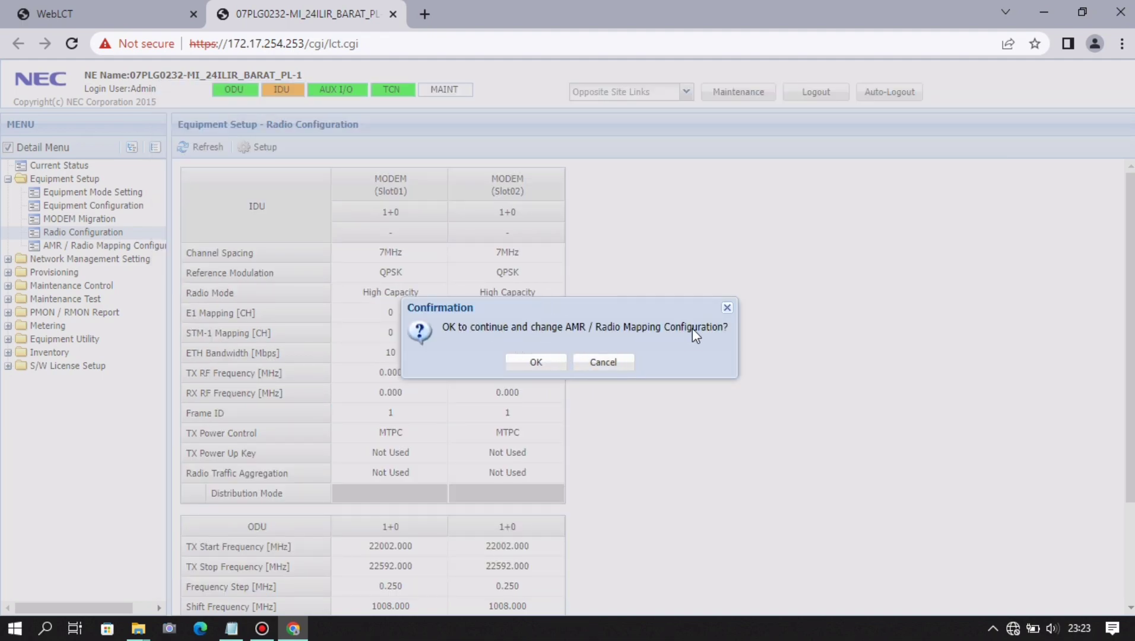
click(540, 363)
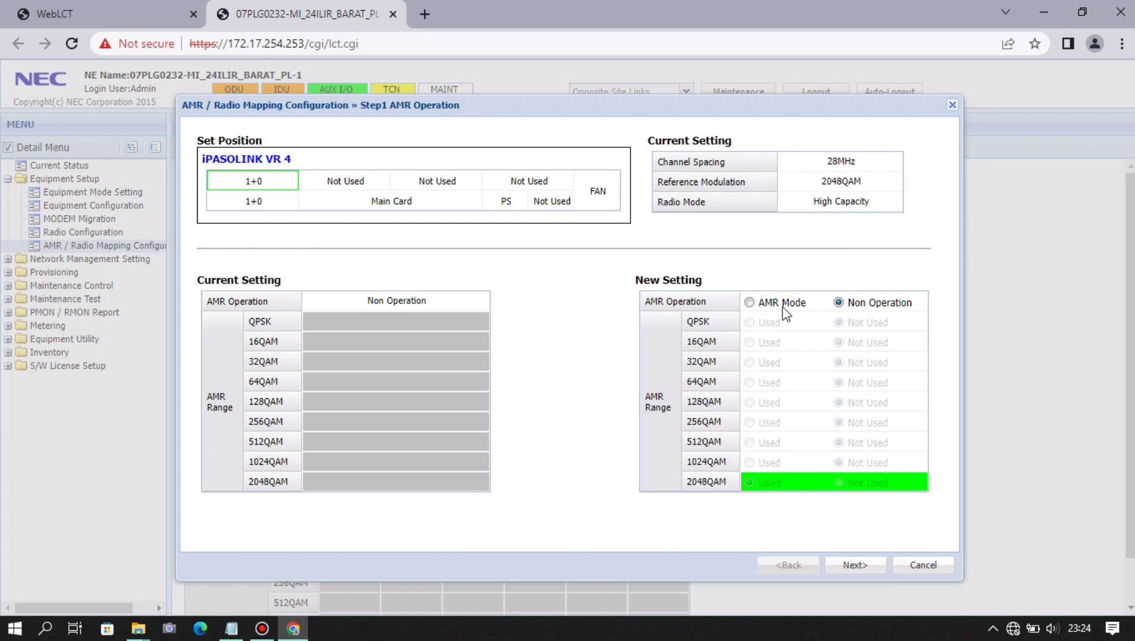
- Turn on AMR Mode for the first modem with QPSK through 1024QAM marked as used
click(750, 302)
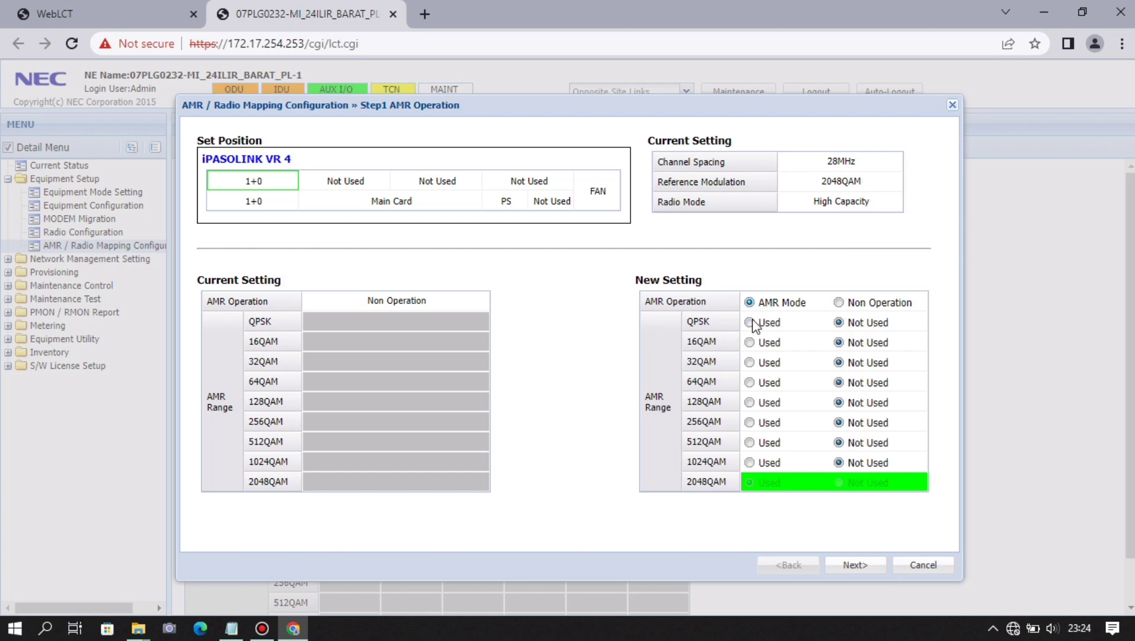
click(751, 322)
click(749, 343)
click(750, 363)
click(750, 383)
click(750, 403)
click(749, 422)
click(750, 443)
click(750, 462)
click(849, 567)
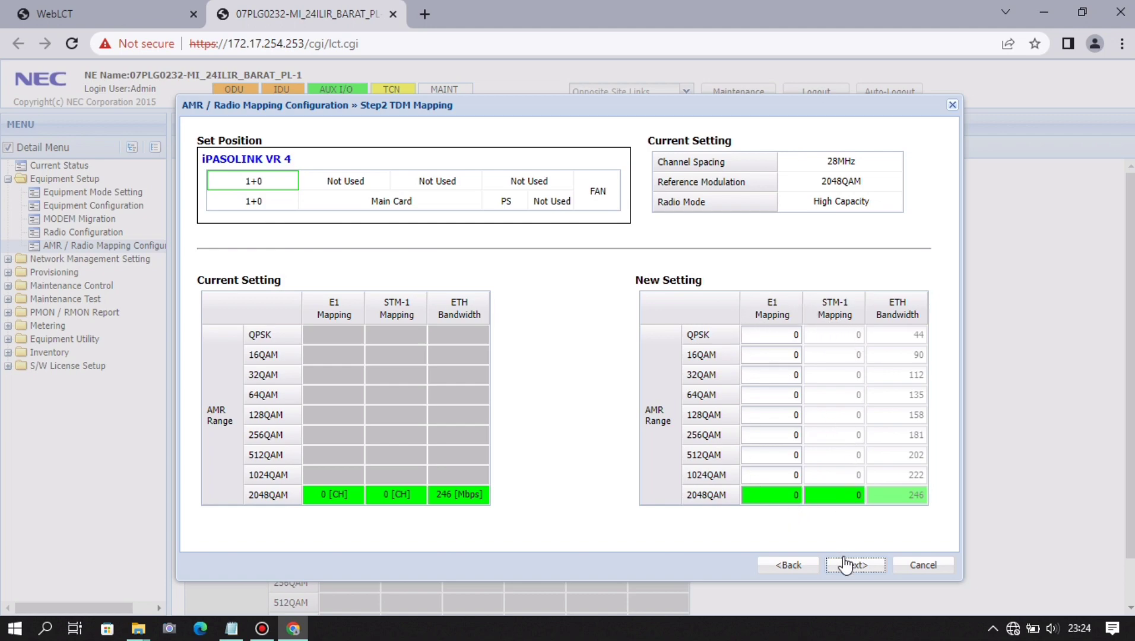
- Turn on AMR Mode for the second modem with QPSK through 1024QAM marked as used
click(850, 565)
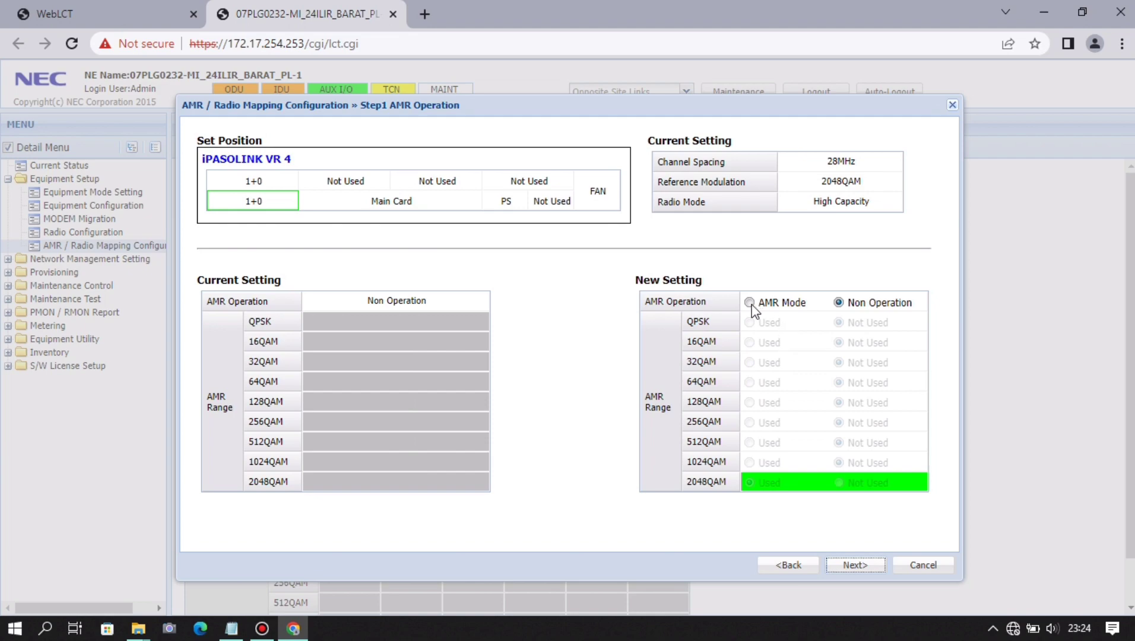
click(750, 303)
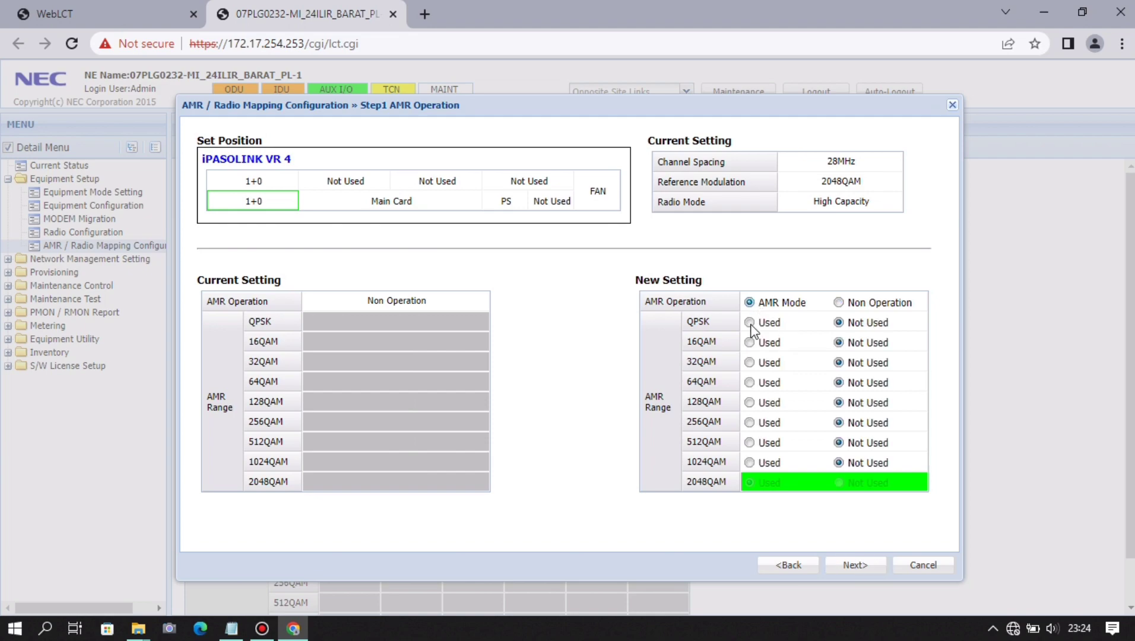
click(749, 322)
click(749, 342)
click(750, 364)
click(750, 383)
click(751, 405)
click(751, 423)
click(751, 442)
click(750, 463)
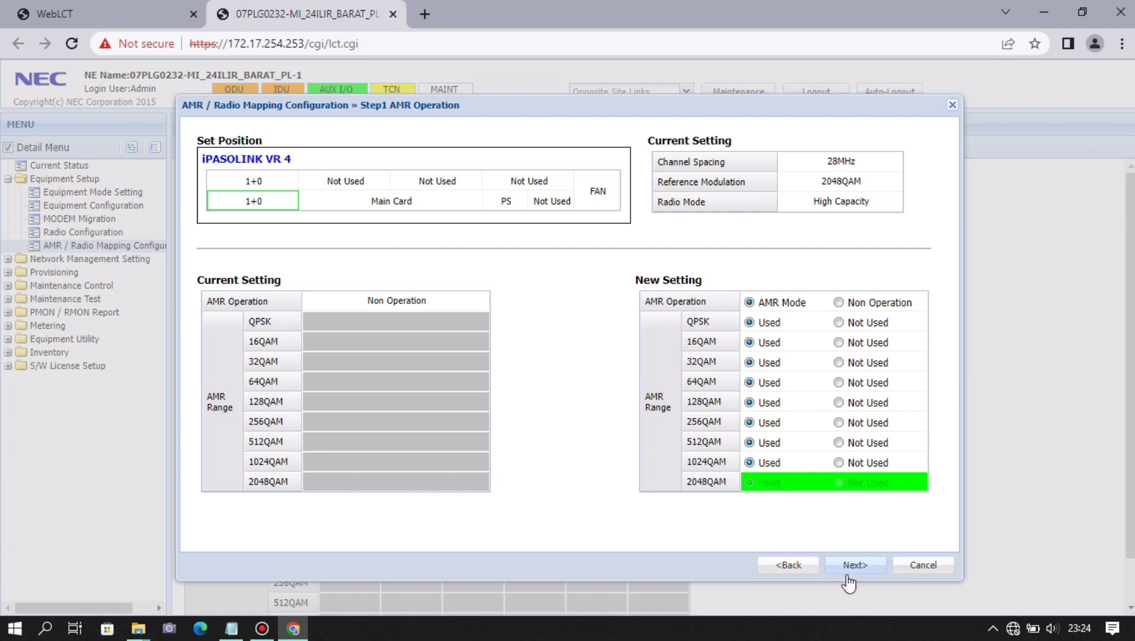
click(860, 568)
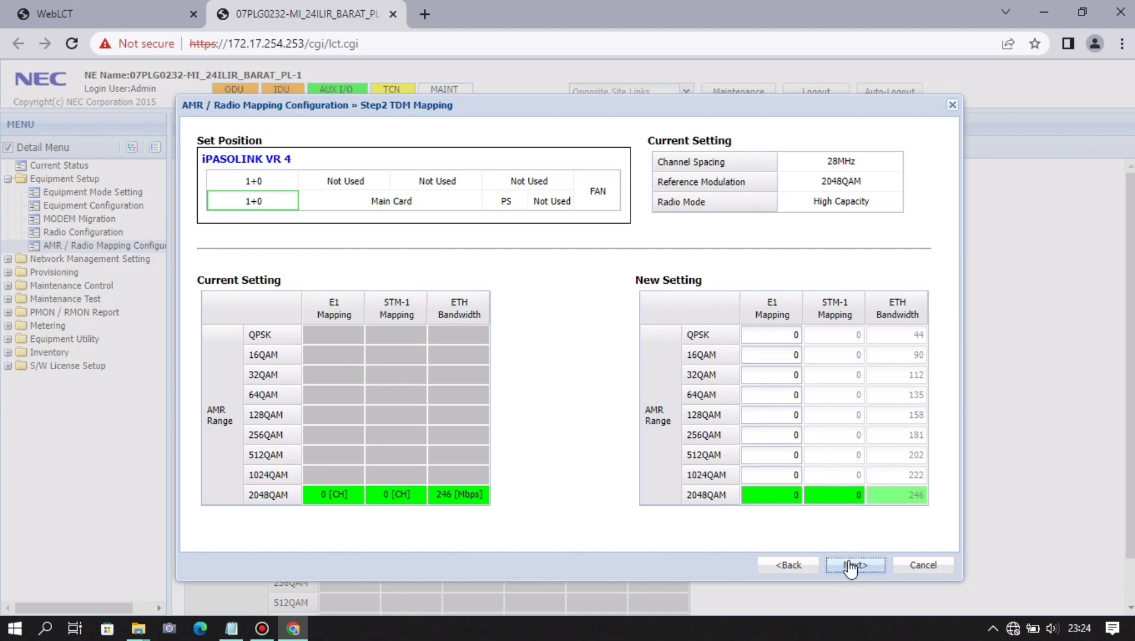
- Review the AMR summary and apply the AMR and radio mapping settings
click(853, 565)
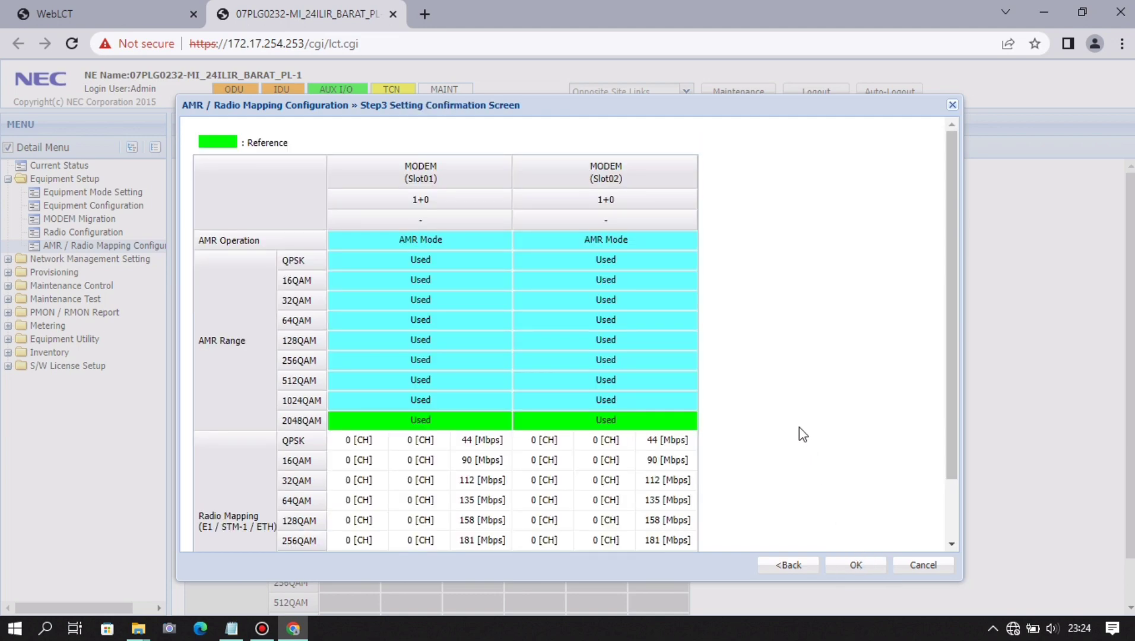
scroll(799, 428, down, 2)
scroll(799, 426, up, 2)
scroll(779, 332, down, 2)
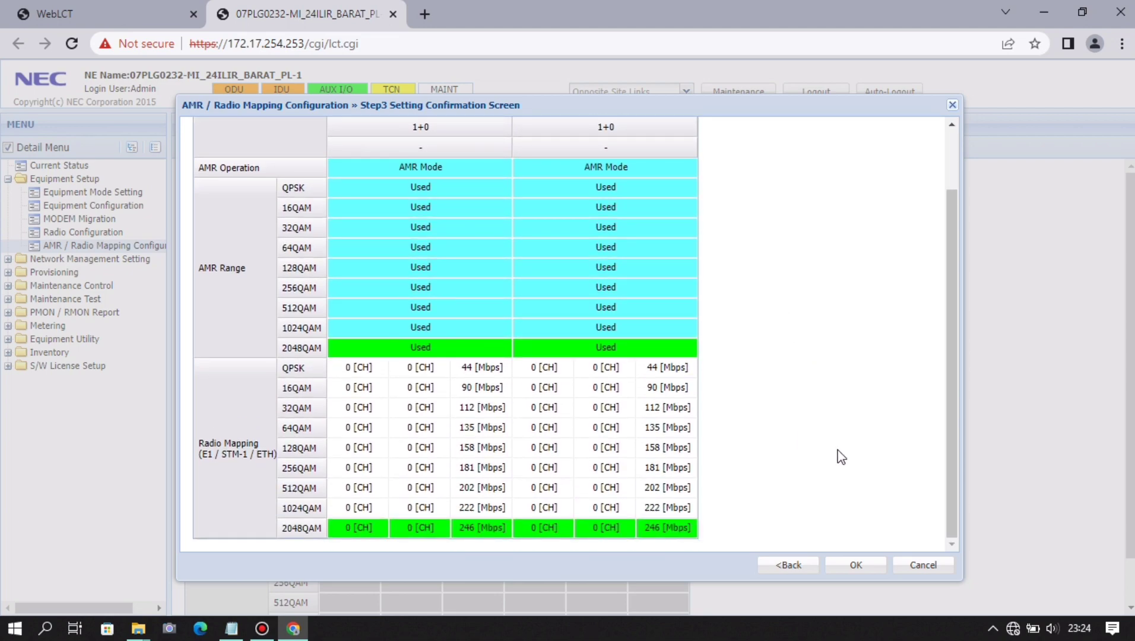
click(861, 567)
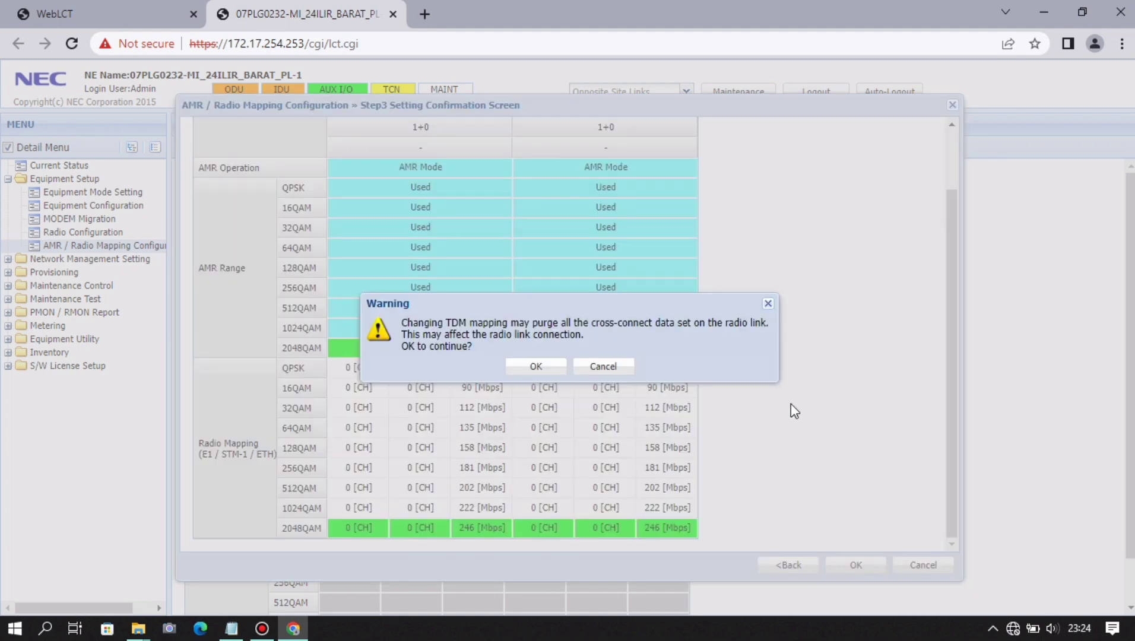
click(536, 366)
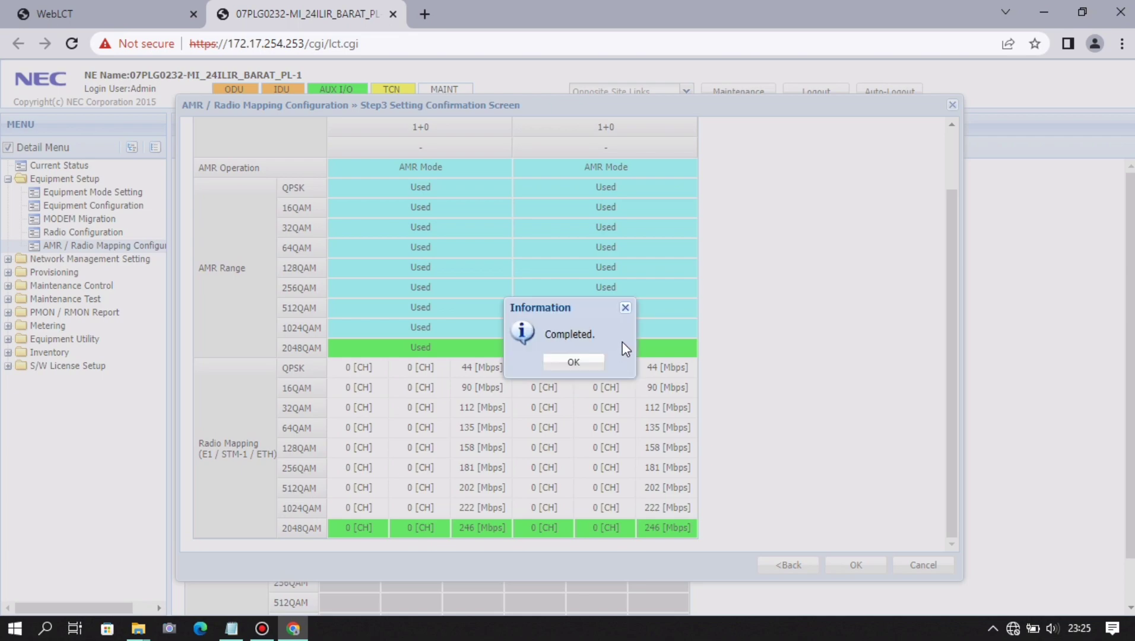
click(594, 362)
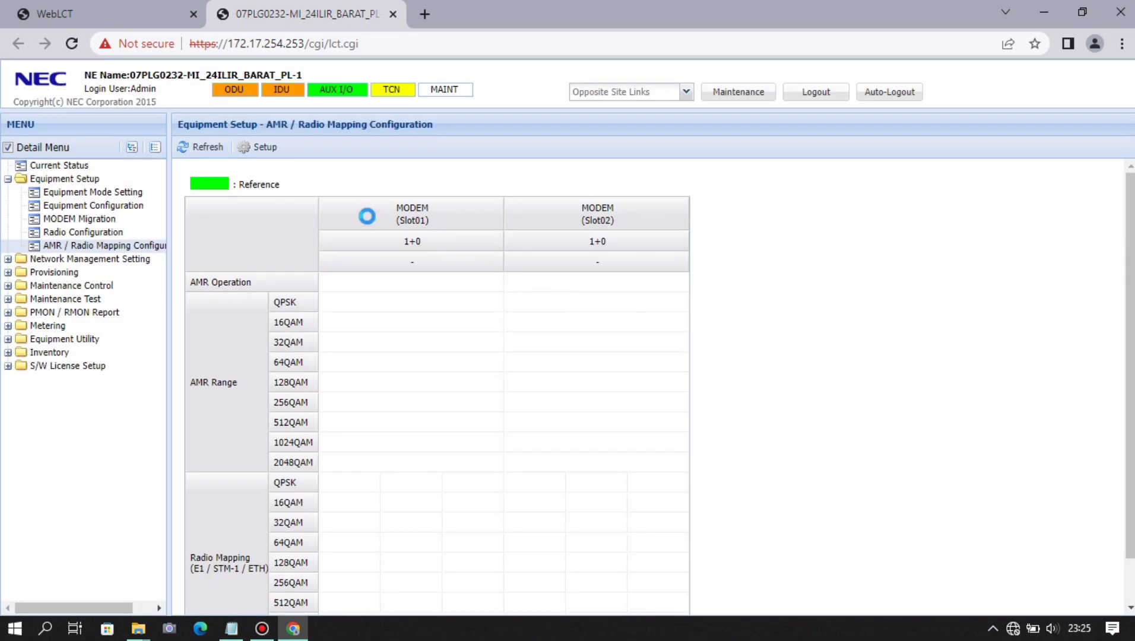
- In Port / VLAN Setting, set Inband Management1 to Used with VLAN ID 3 and apply
click(8, 179)
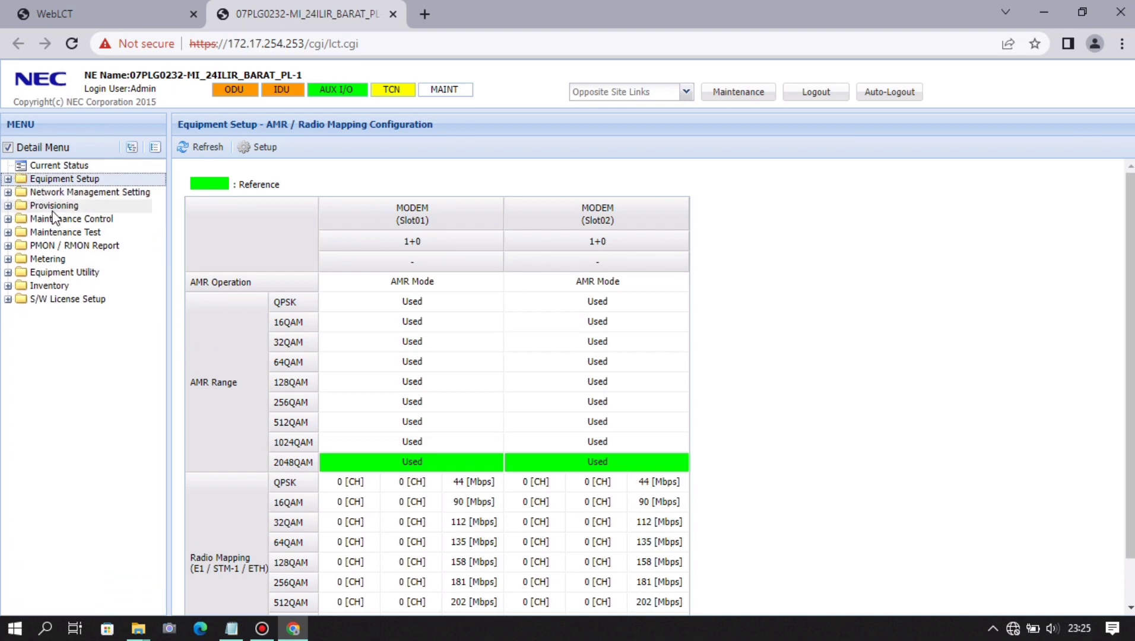
click(85, 194)
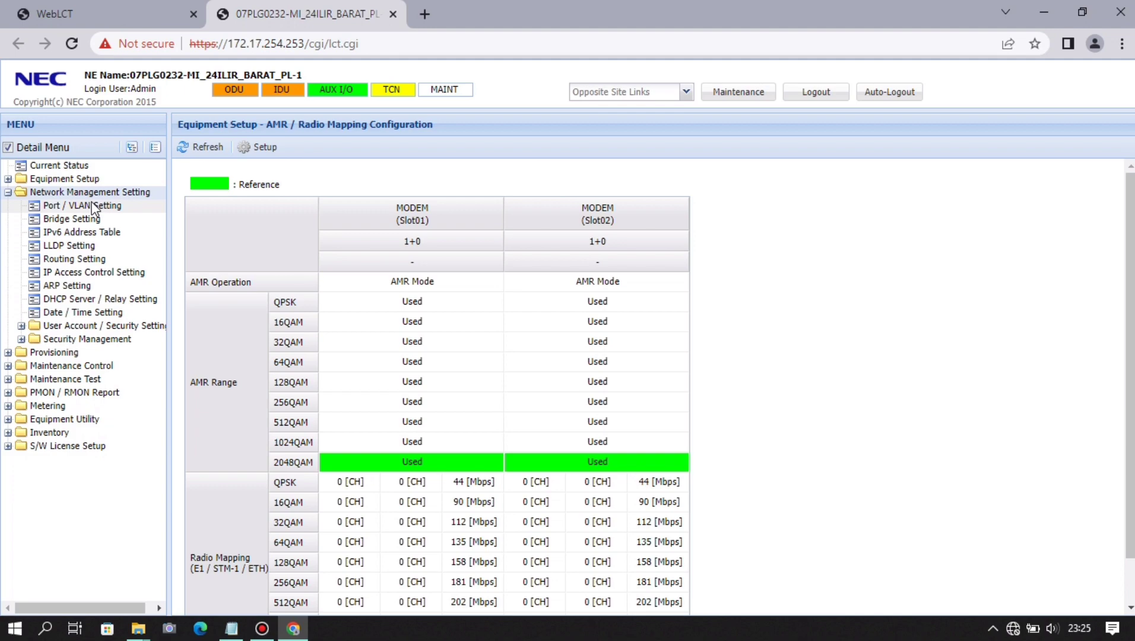
click(92, 206)
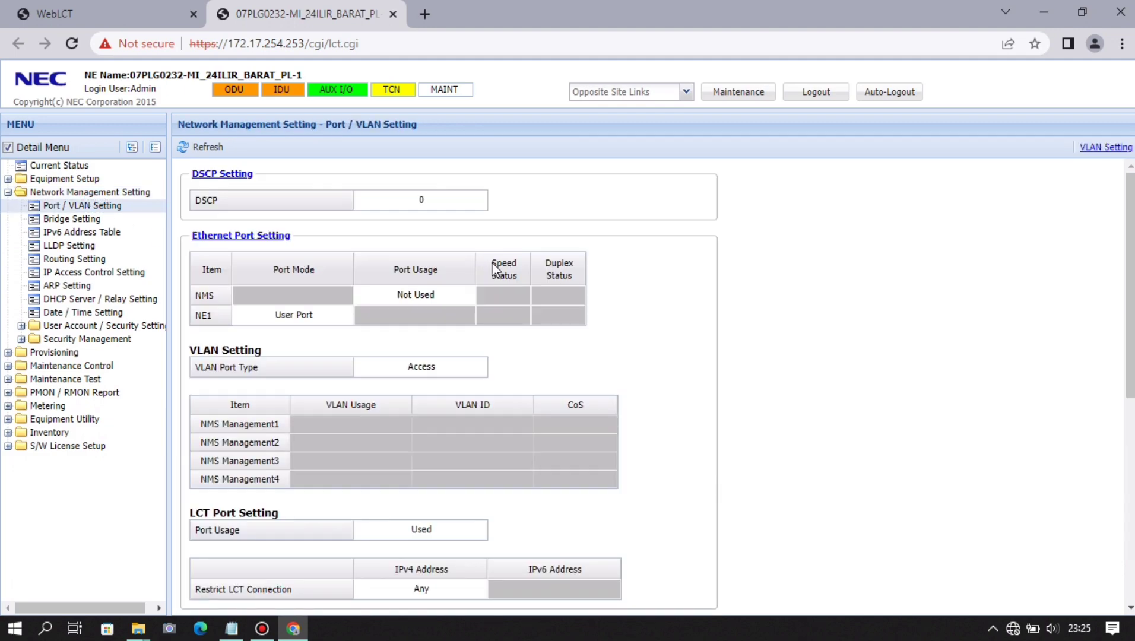
scroll(493, 268, down, 7)
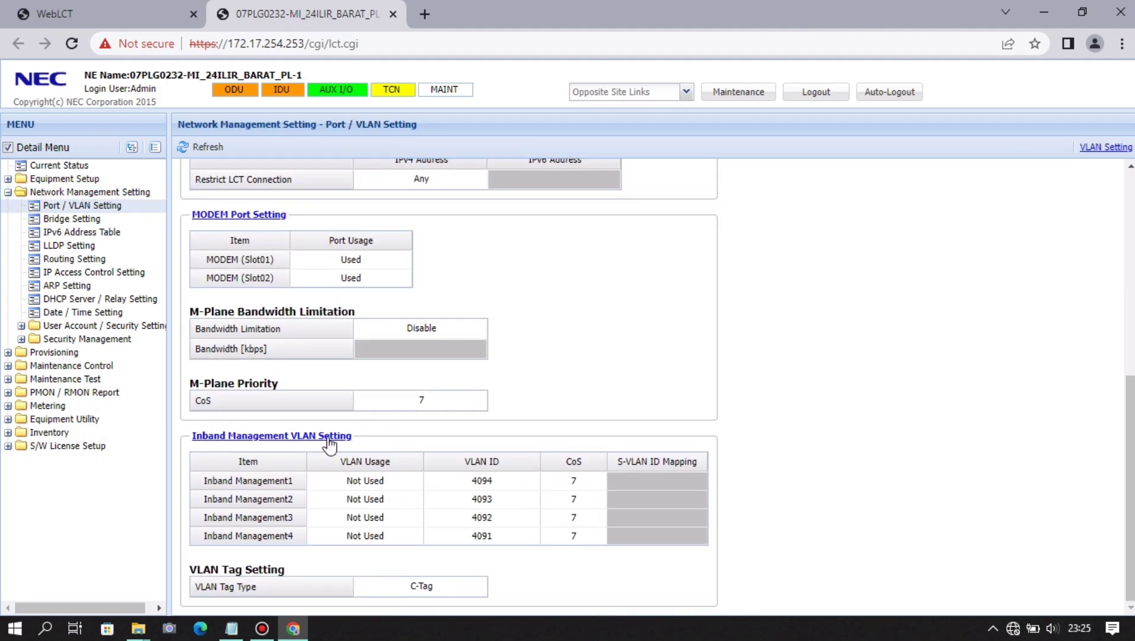
click(325, 438)
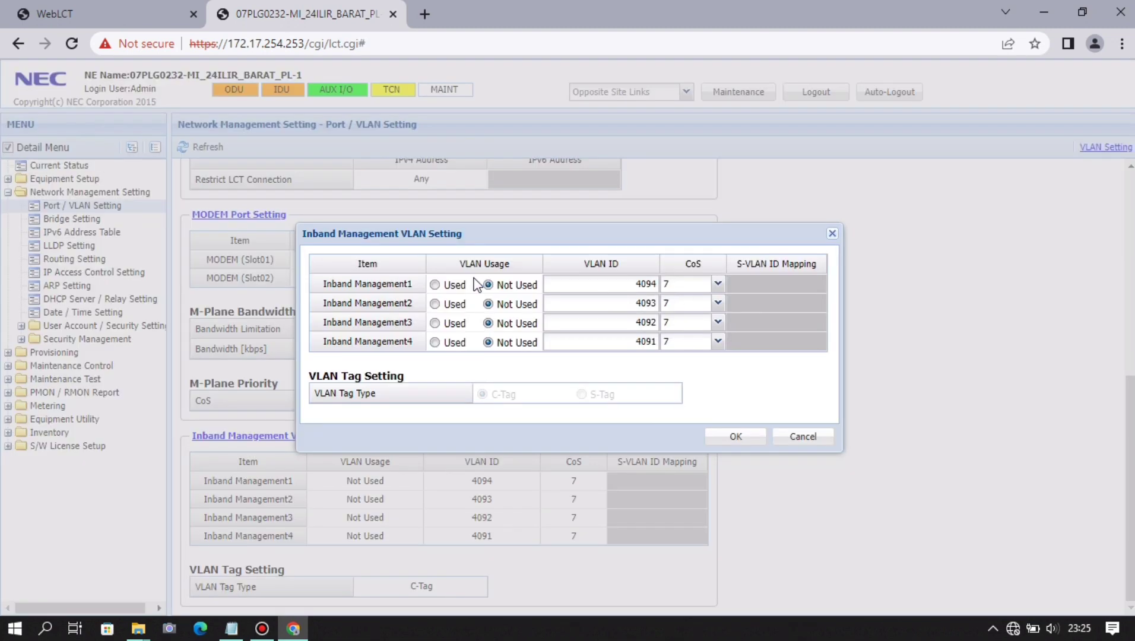
click(436, 285)
drag(633, 283, 670, 279)
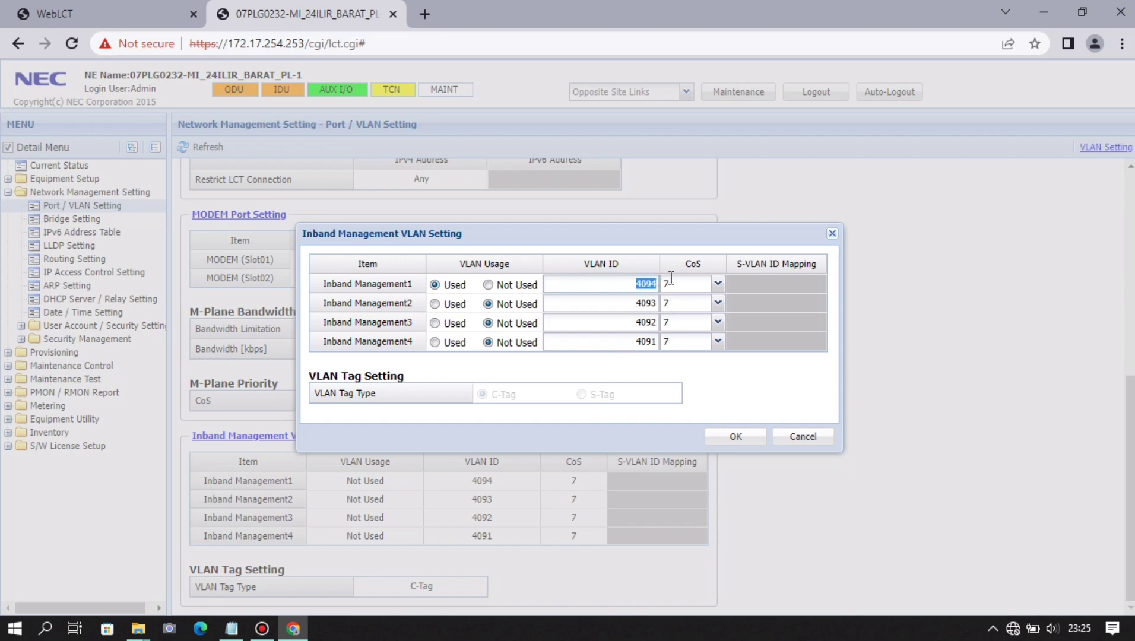
text(3)
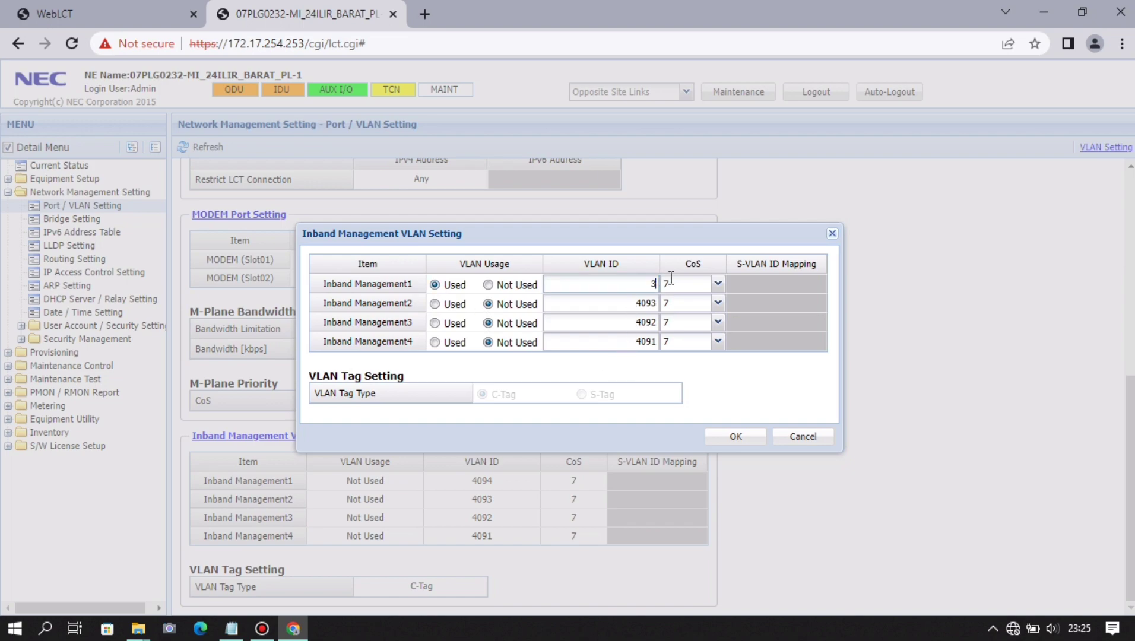
click(752, 436)
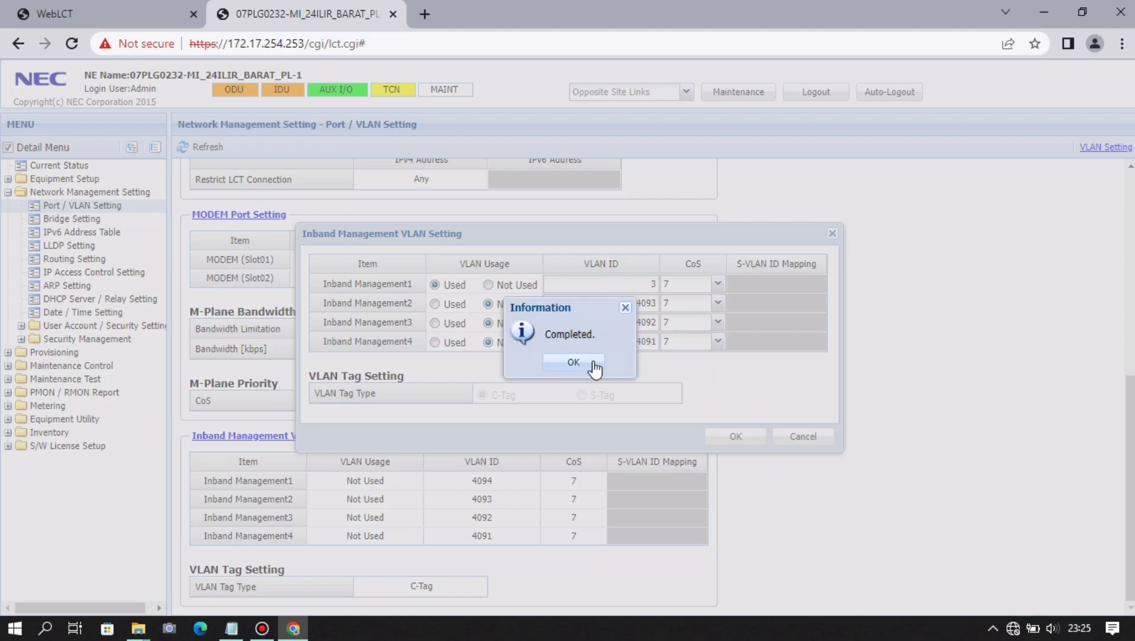
click(604, 366)
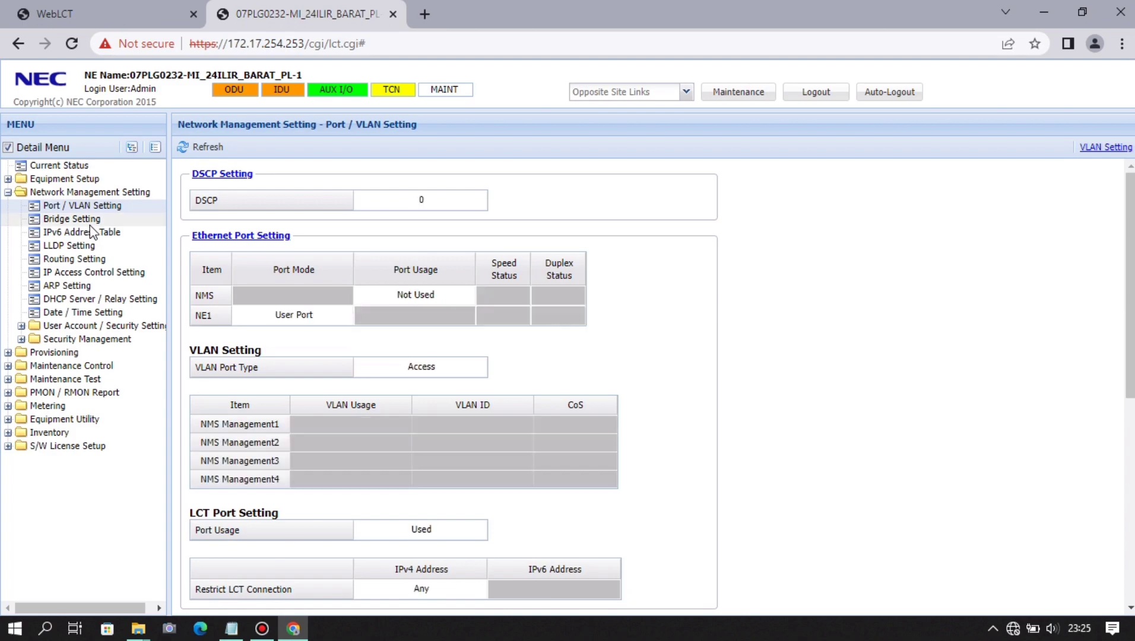
- Open the Bridge Setting page and its editor
click(72, 219)
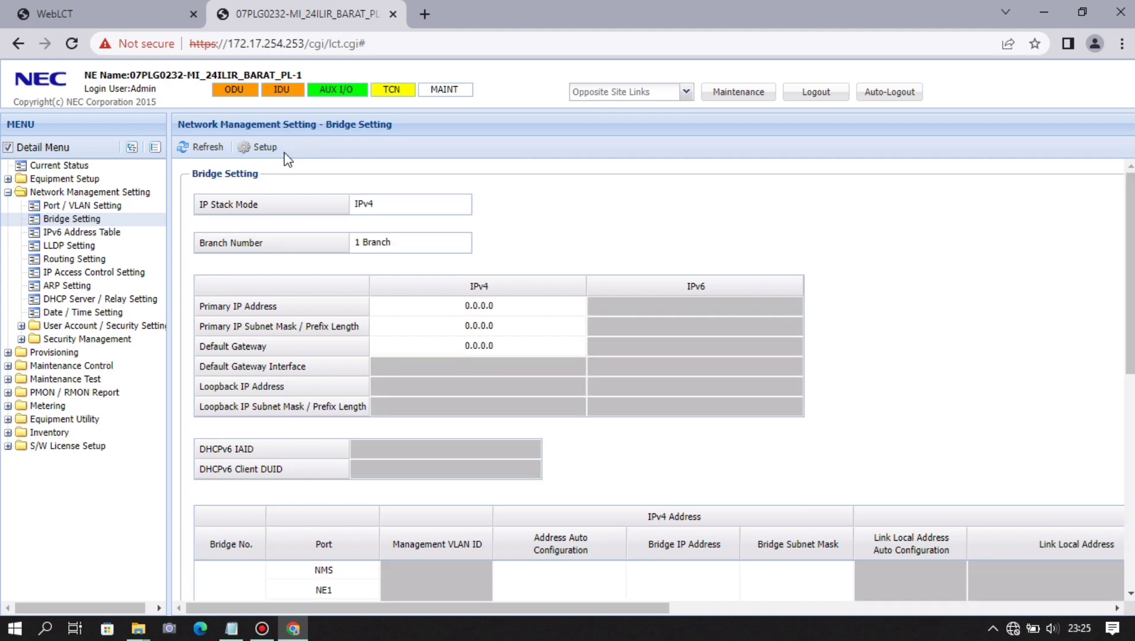
click(274, 149)
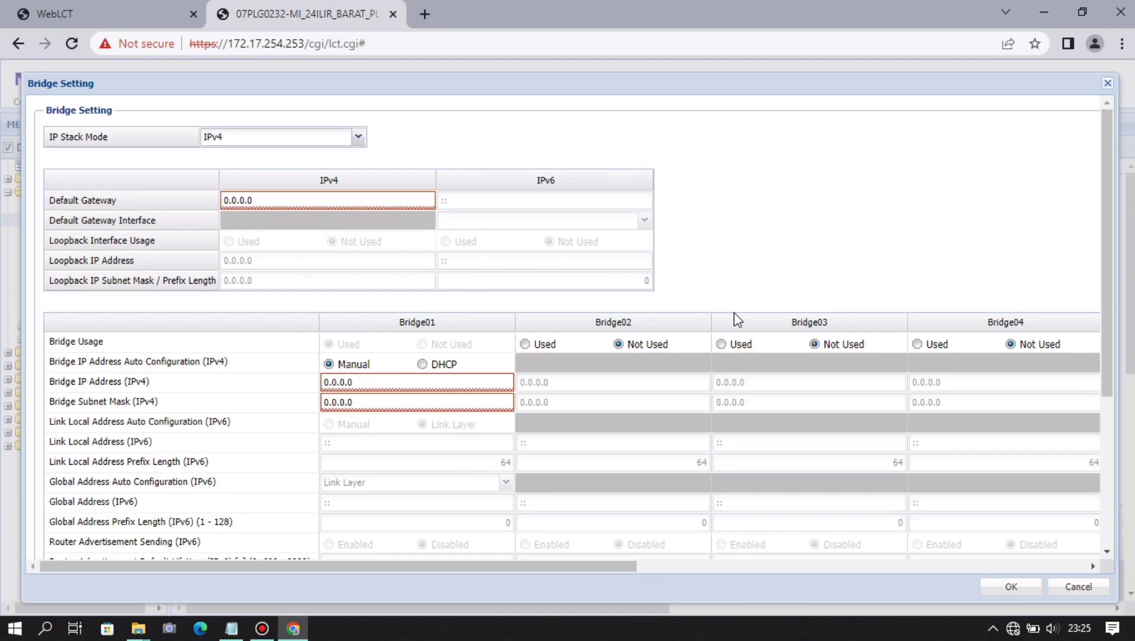
scroll(710, 262, down, 4)
scroll(710, 263, up, 4)
- Copy 10.61.95.75 from the notes into the Bridge01 IP address field
click(231, 628)
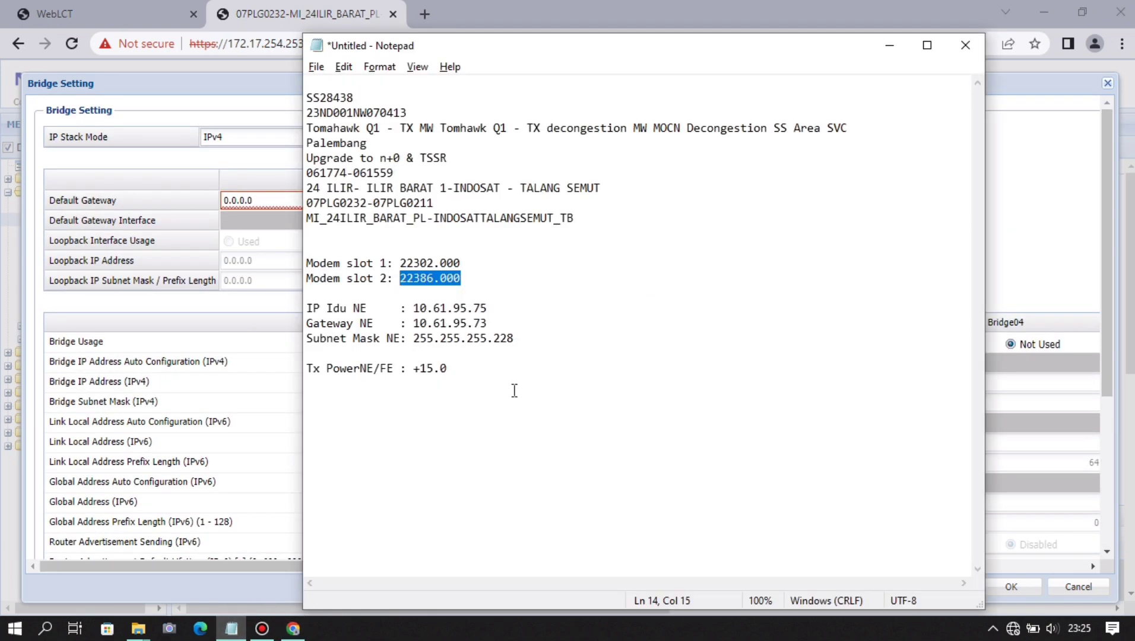
click(539, 369)
drag(488, 308, 415, 308)
key(ctrl+c)
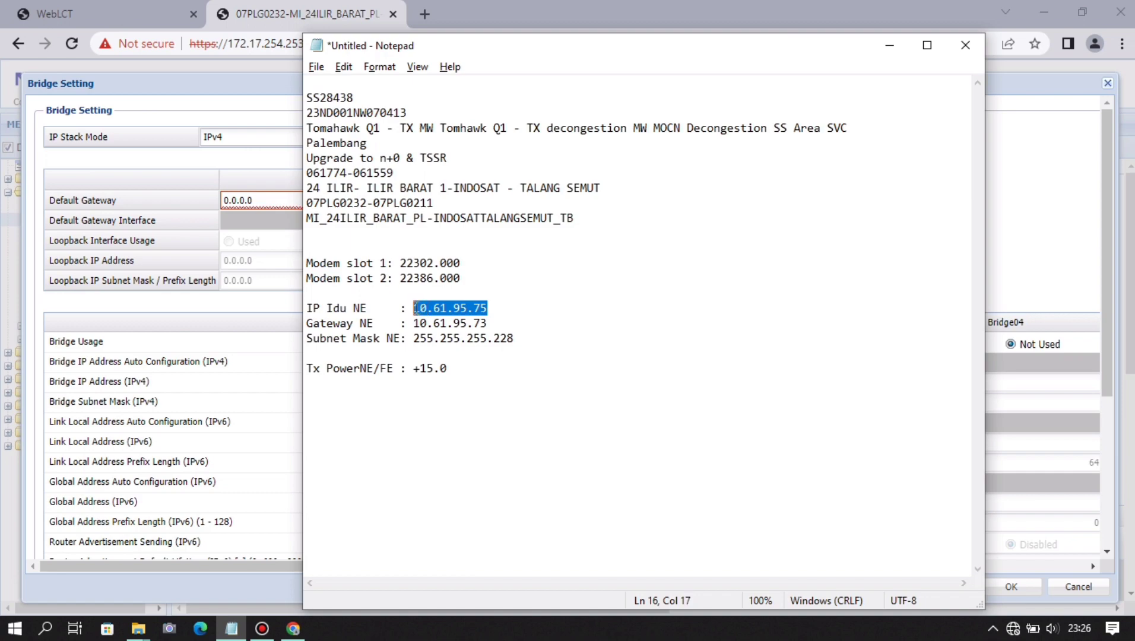
key(alt+Tab)
click(418, 381)
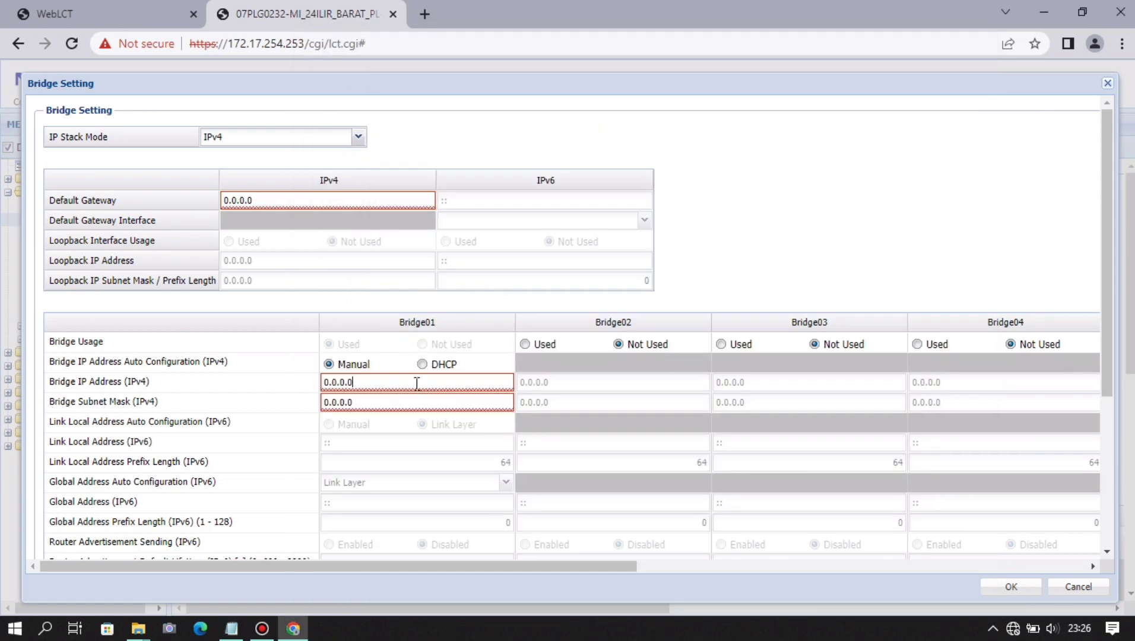
key(ctrl+a)
key(ctrl+v)
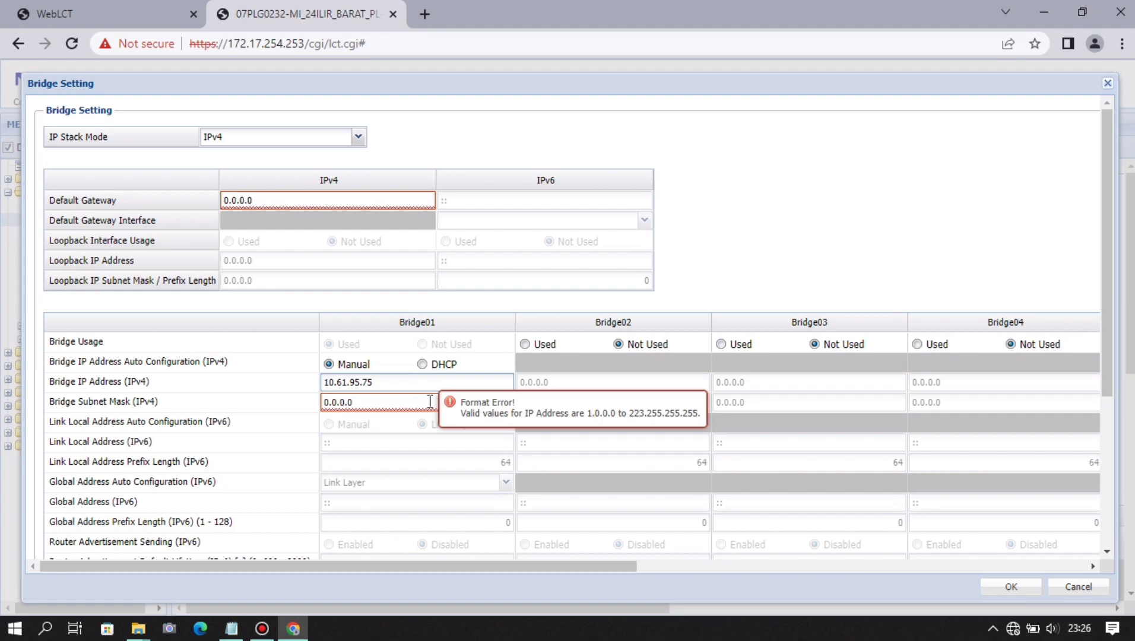
- Paste default gateway 10.61.95.73 and subnet mask 255.255.255.228 from the notes
key(alt+Tab)
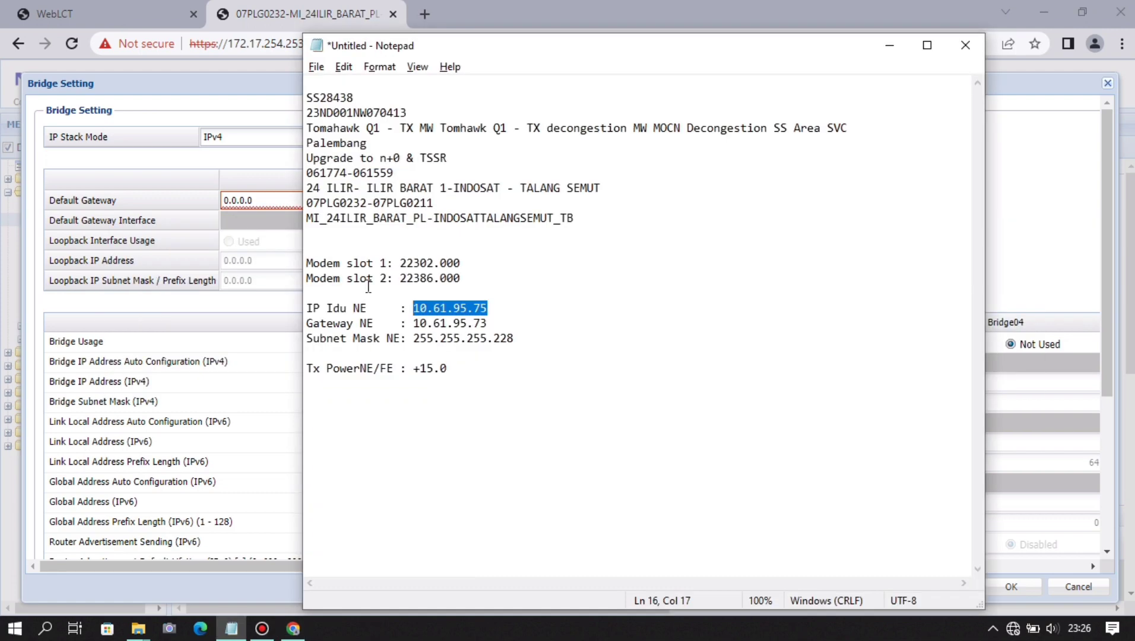
click(294, 246)
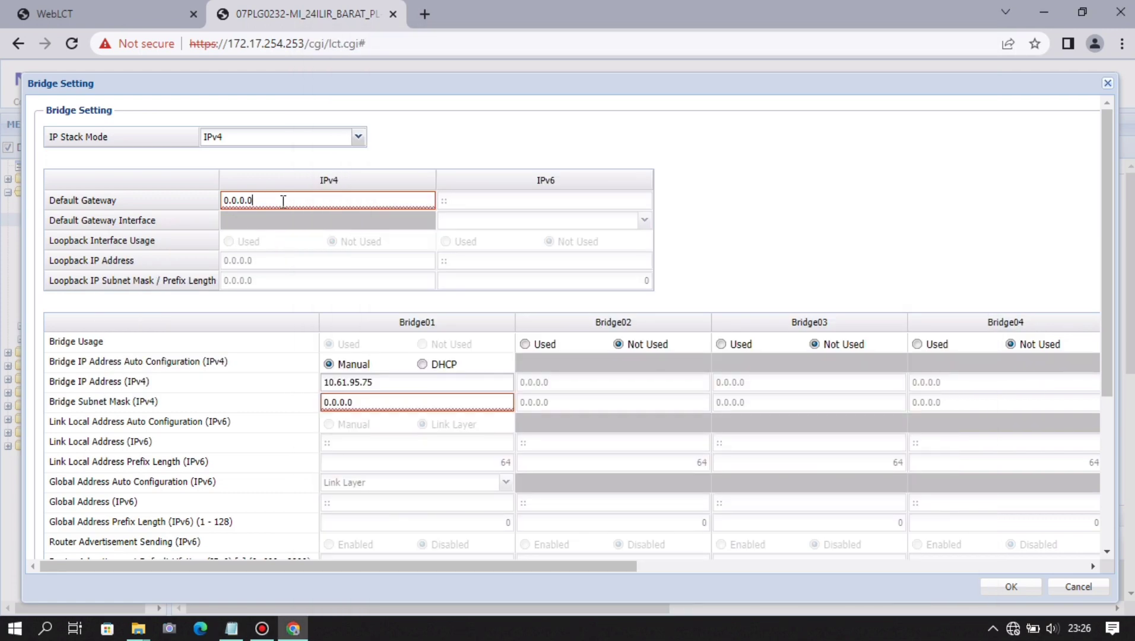
key(ctrl+a)
key(ctrl+v)
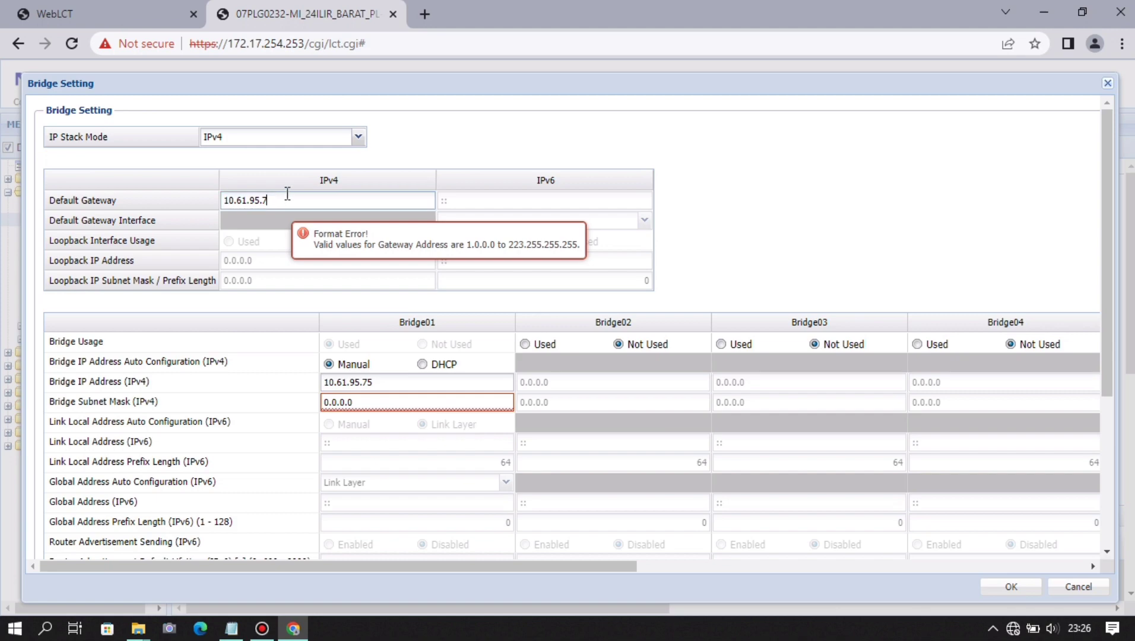
key(alt+Tab)
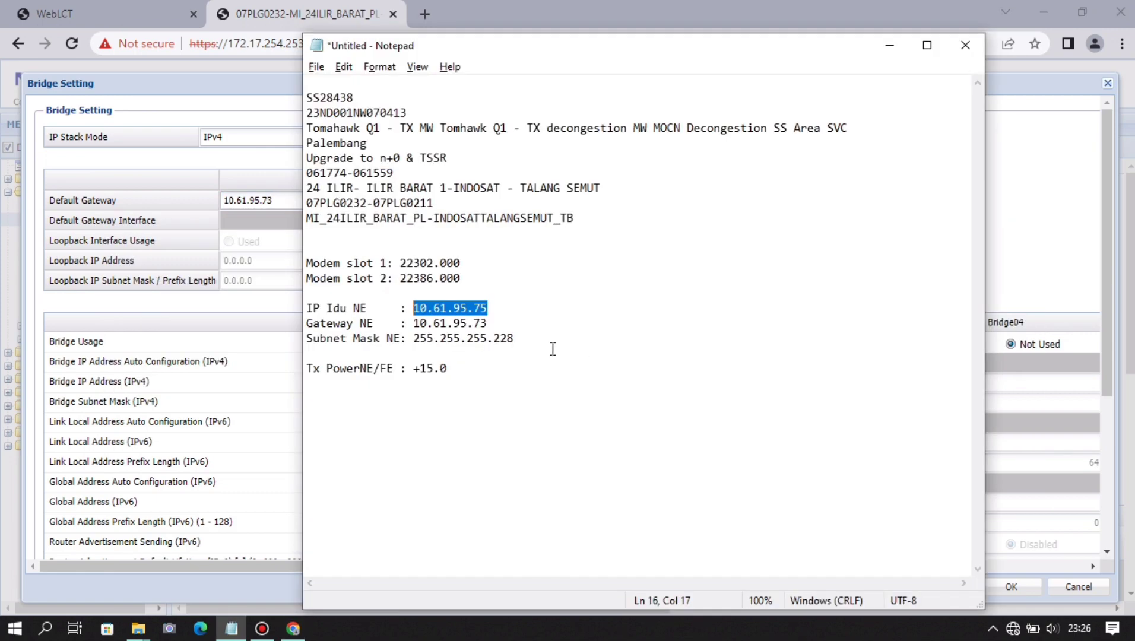
drag(514, 338, 415, 345)
key(ctrl+c)
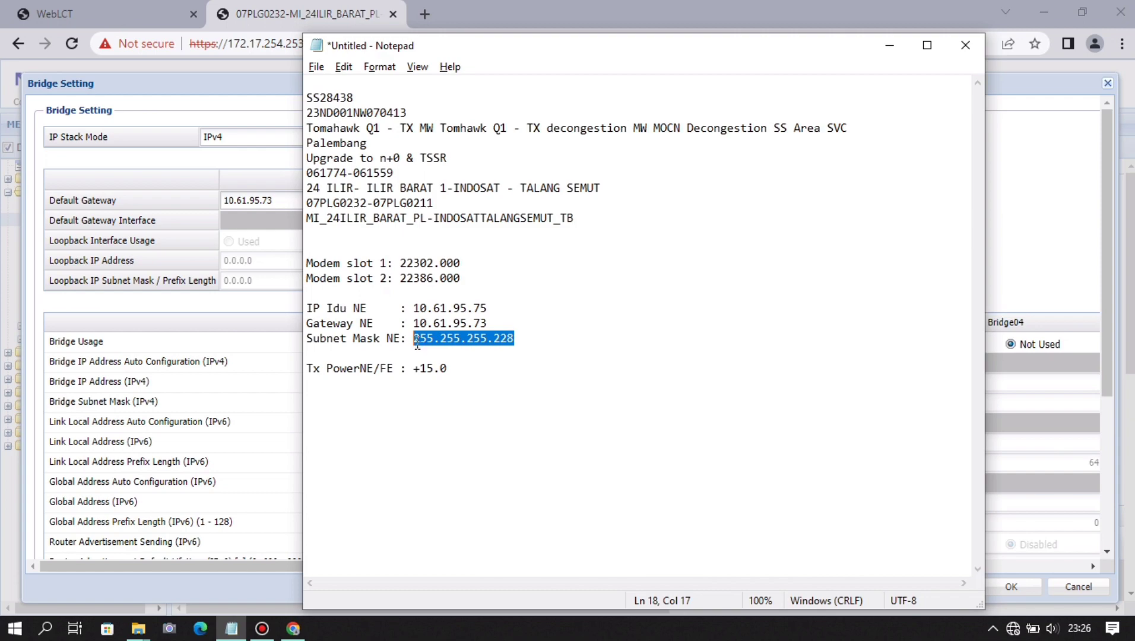
key(alt+Tab)
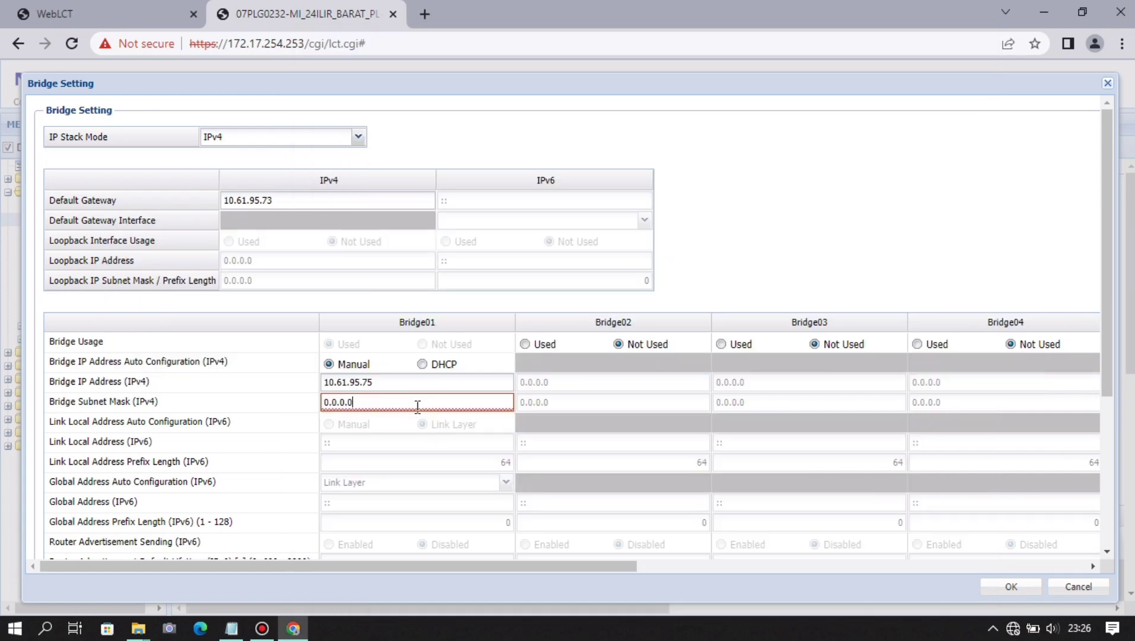
key(ctrl+a)
key(ctrl+v)
- Enable the management VLAN on Bridge01 with VLAN ID 3
scroll(460, 356, down, 4)
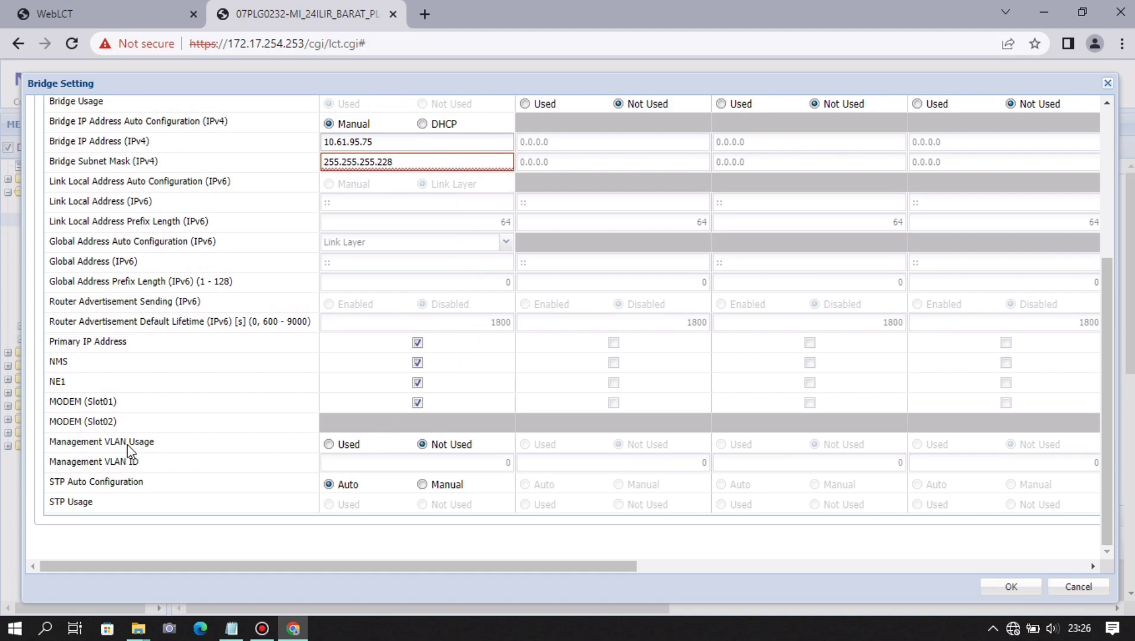
click(329, 445)
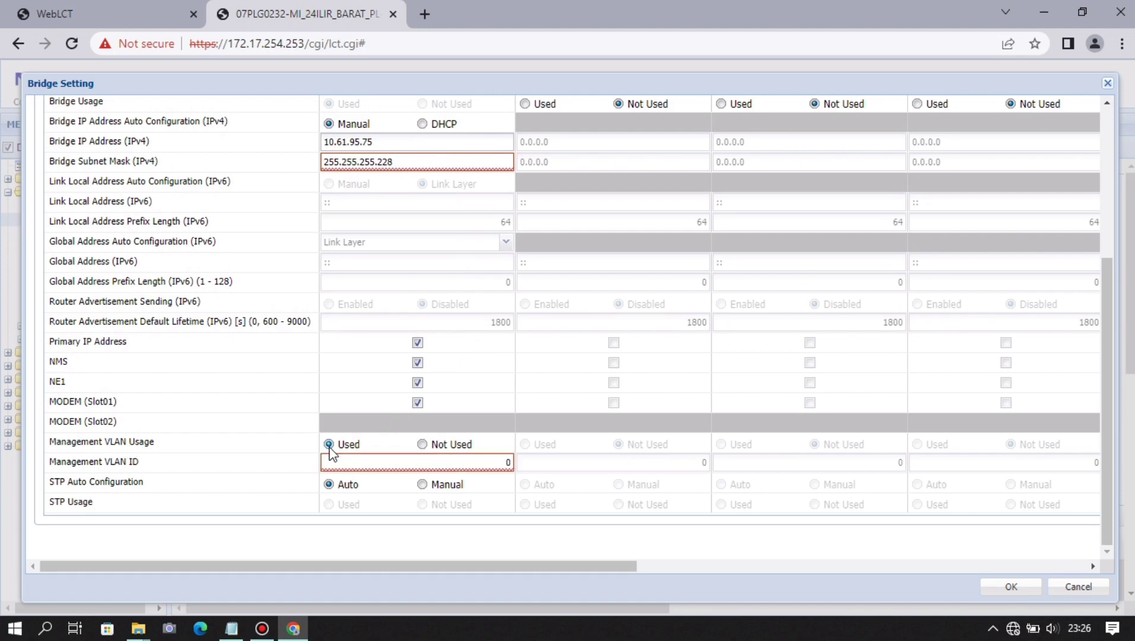
double_click(509, 462)
text(3)
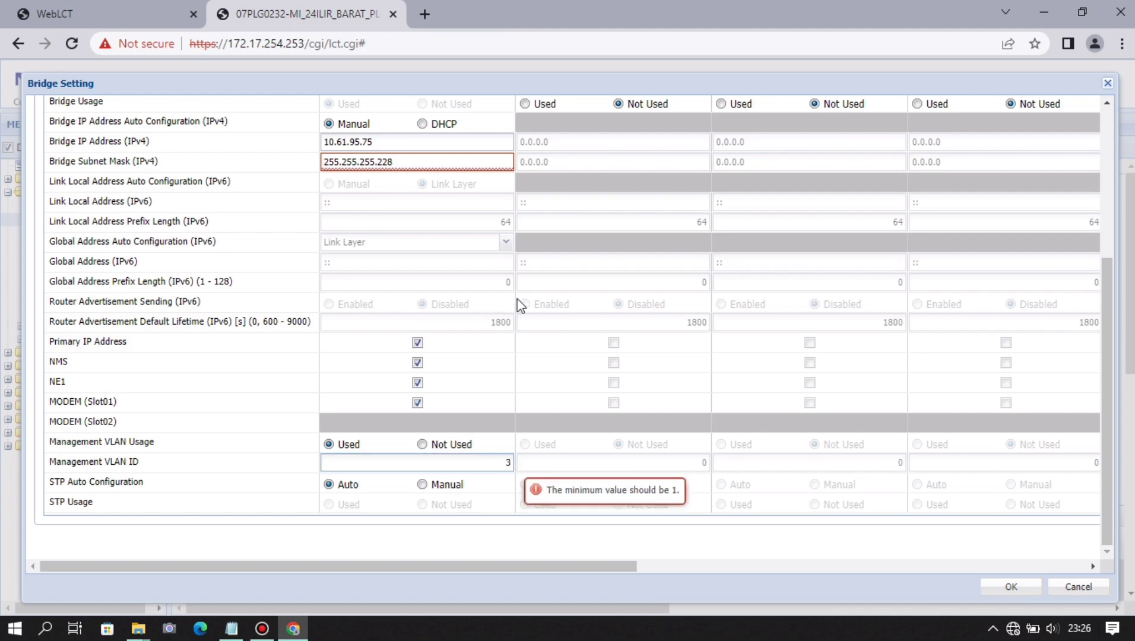
scroll(520, 279, up, 5)
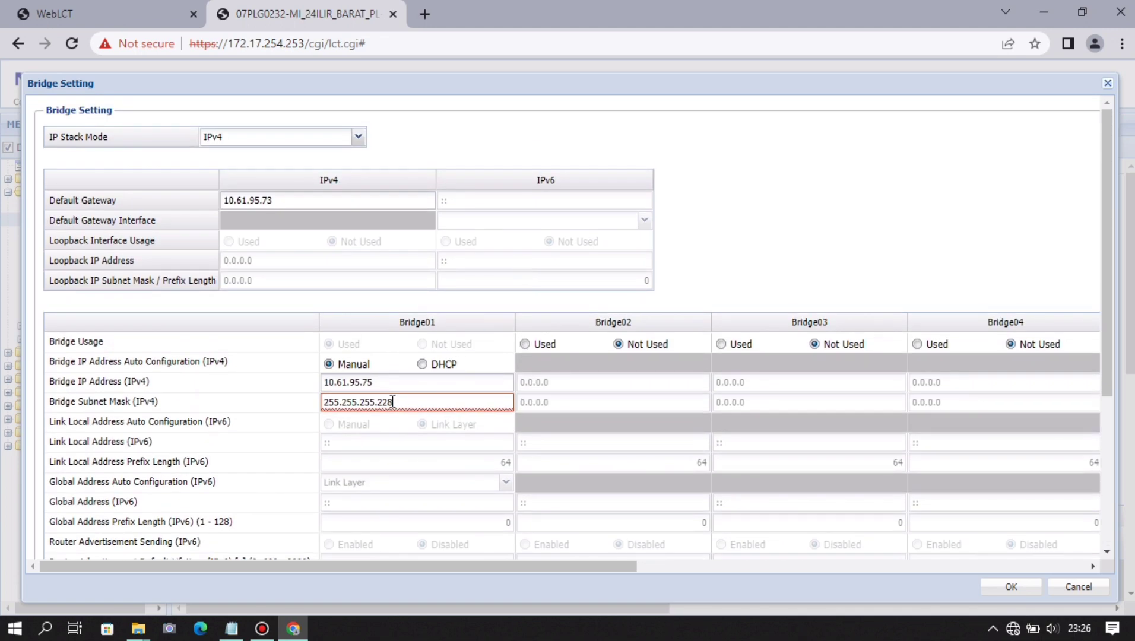
scroll(392, 401, down, 5)
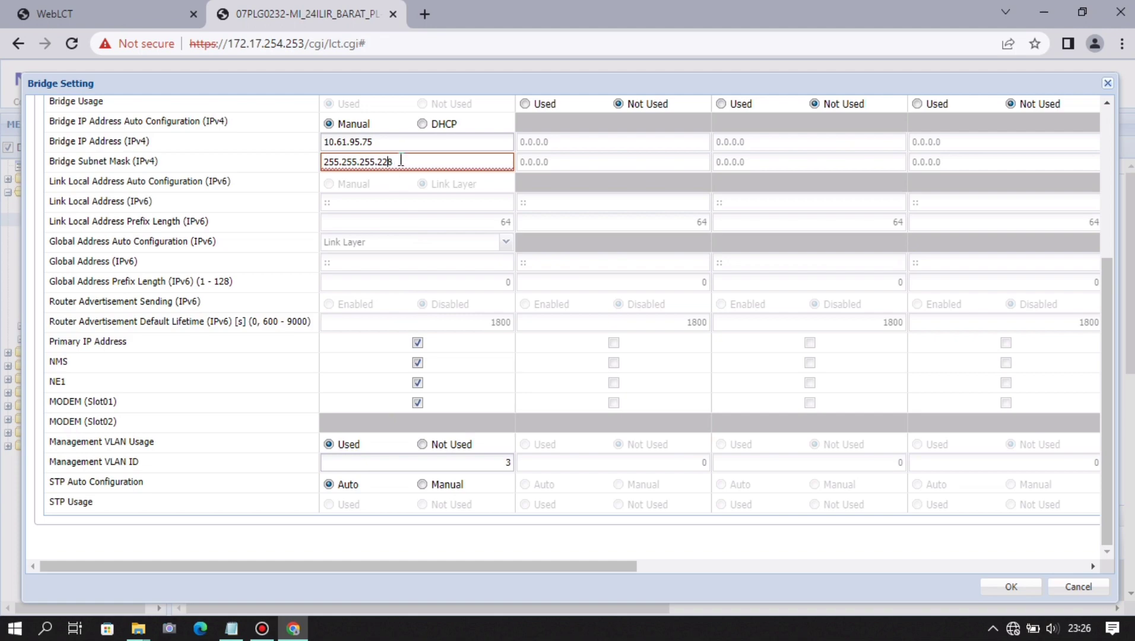
- Correct the subnet mask to 255.255.255.248 and apply the bridge settings
key(BackSpace)
text(4)
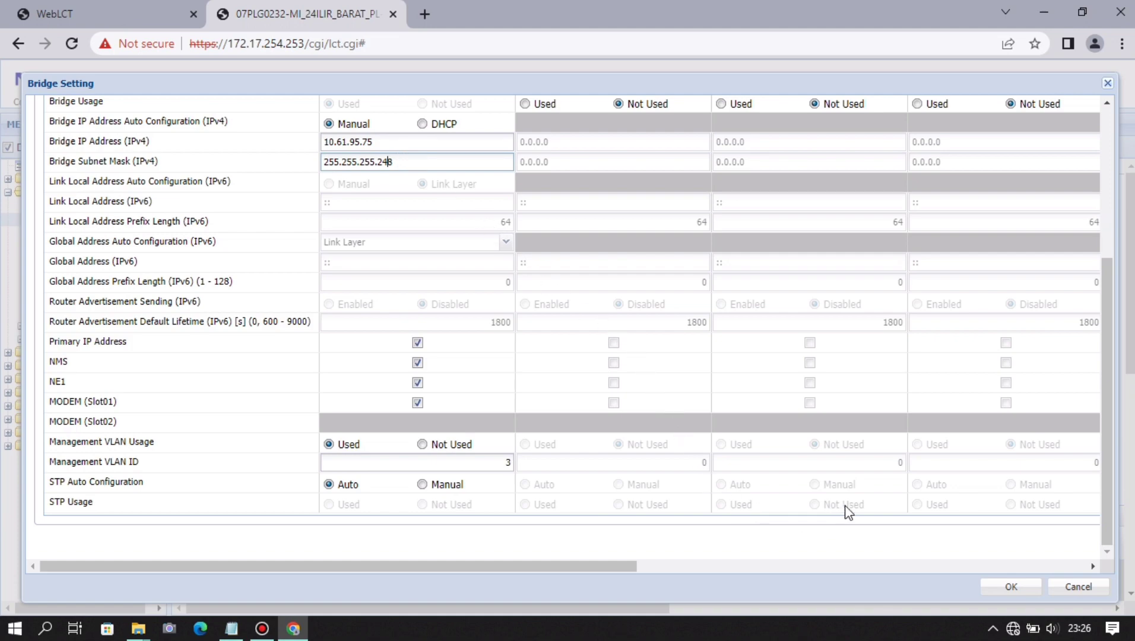
click(1001, 596)
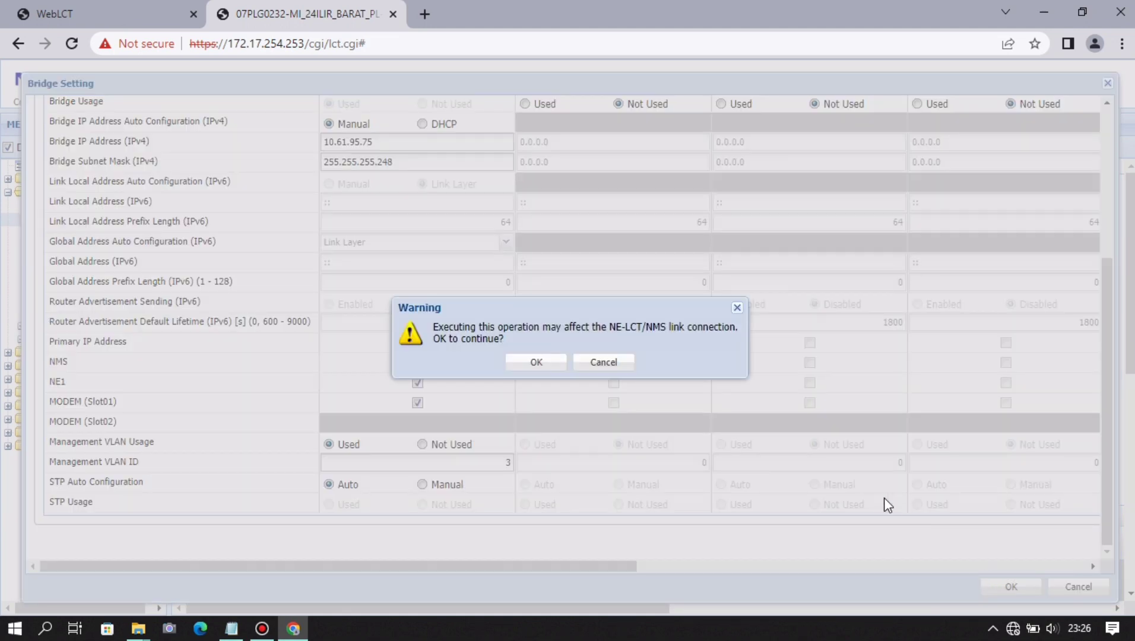
click(515, 365)
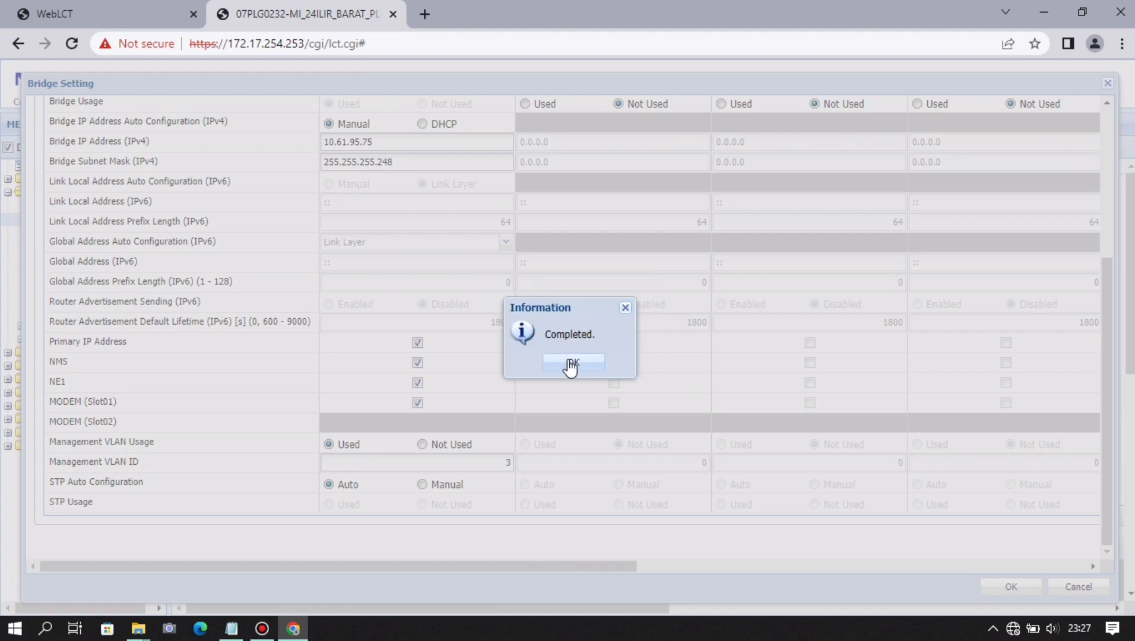
click(570, 364)
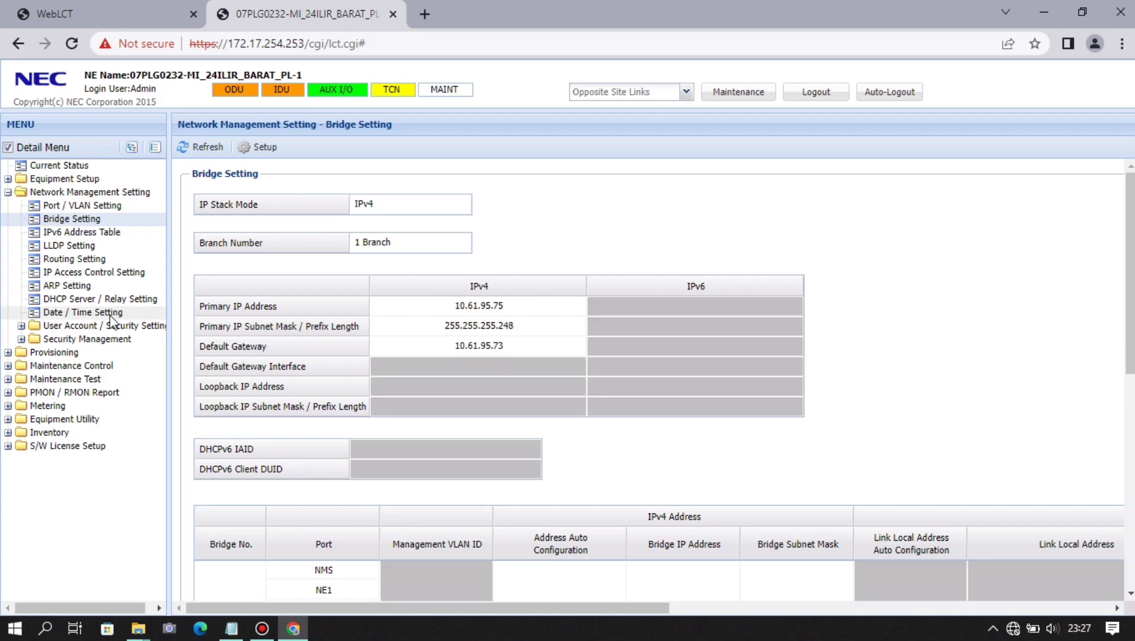
- Make the device clock follow PC time (03/25/2023, time zone +07:00) and apply
click(108, 313)
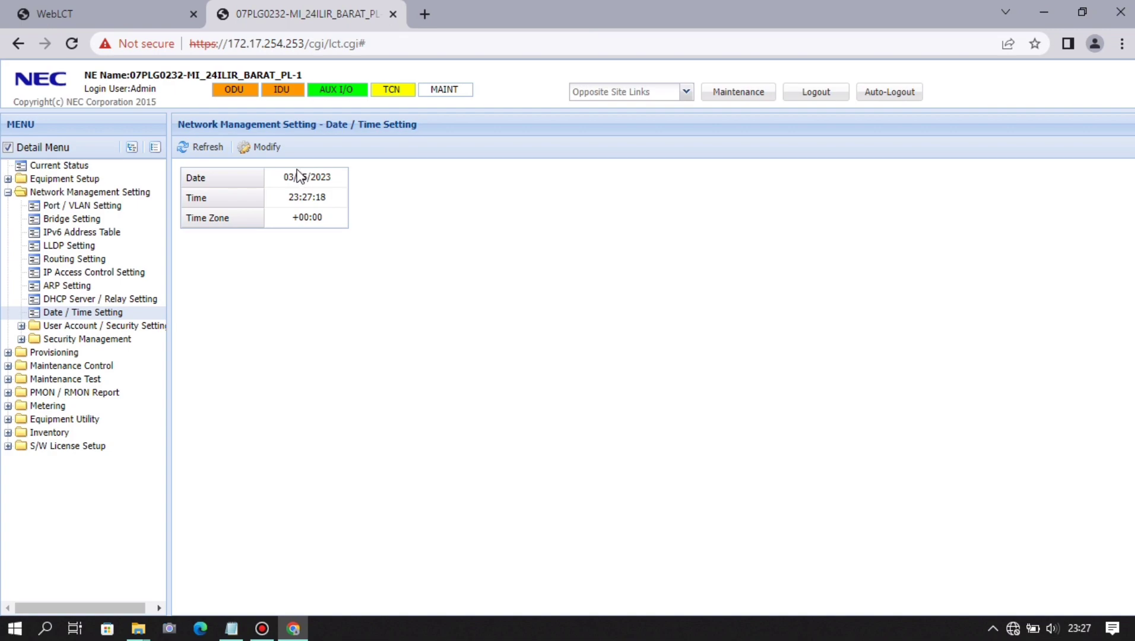
click(267, 148)
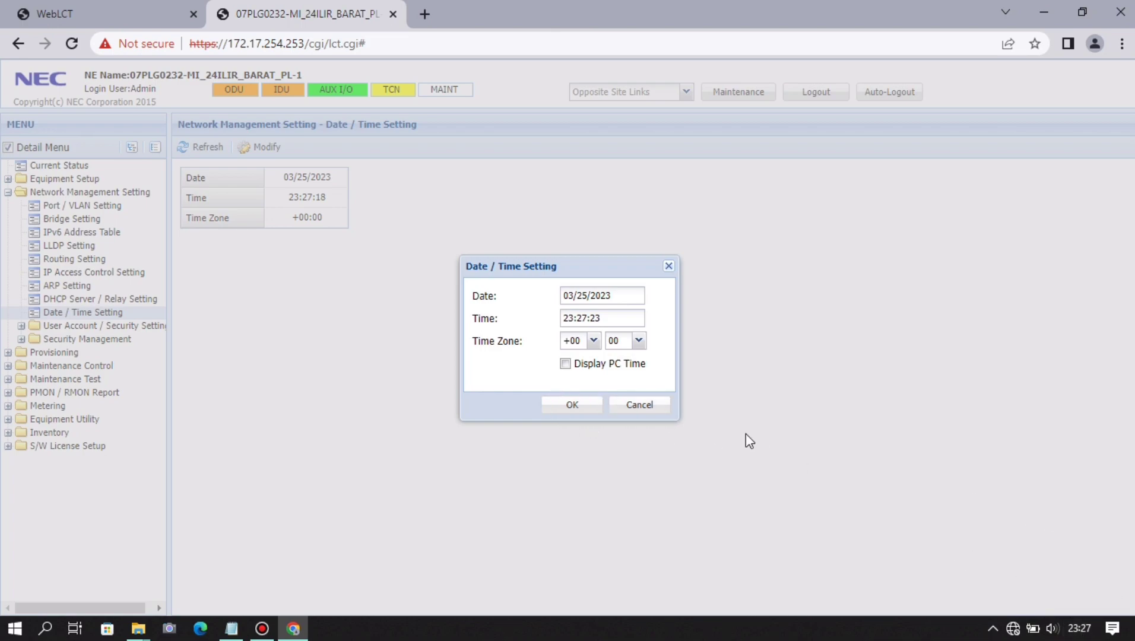
click(565, 364)
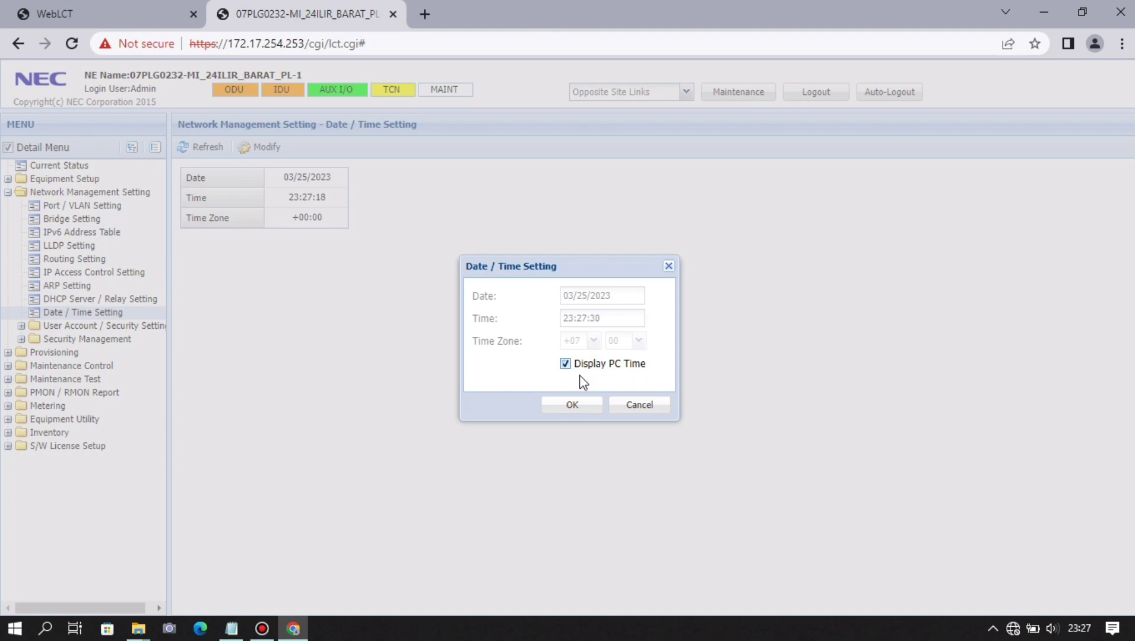
mouse_move(1085, 629)
click(554, 409)
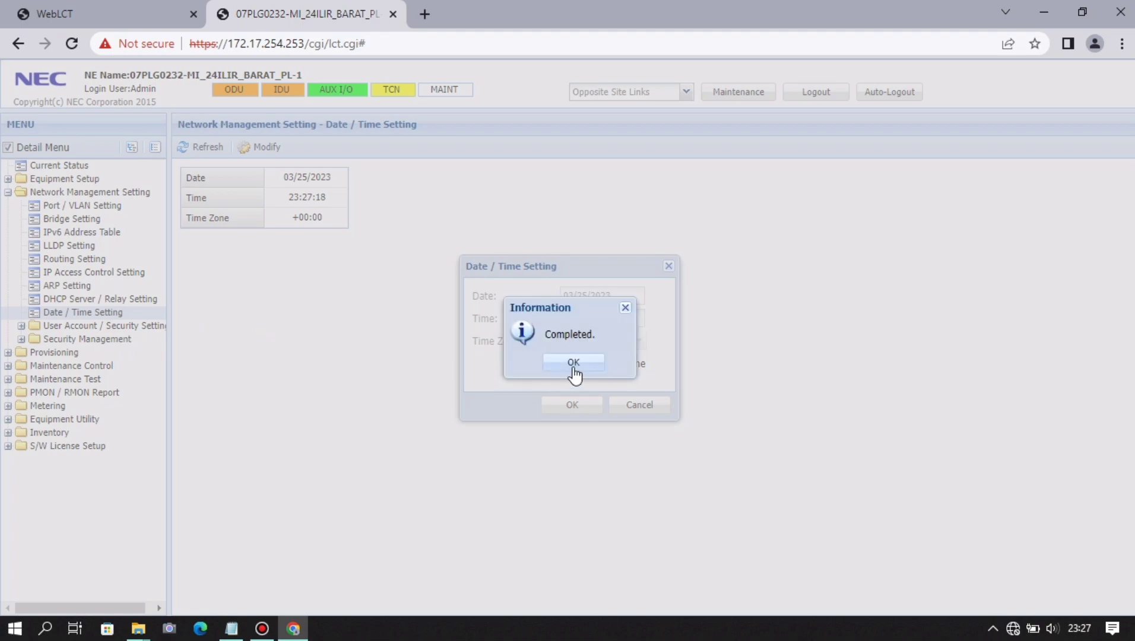
click(574, 364)
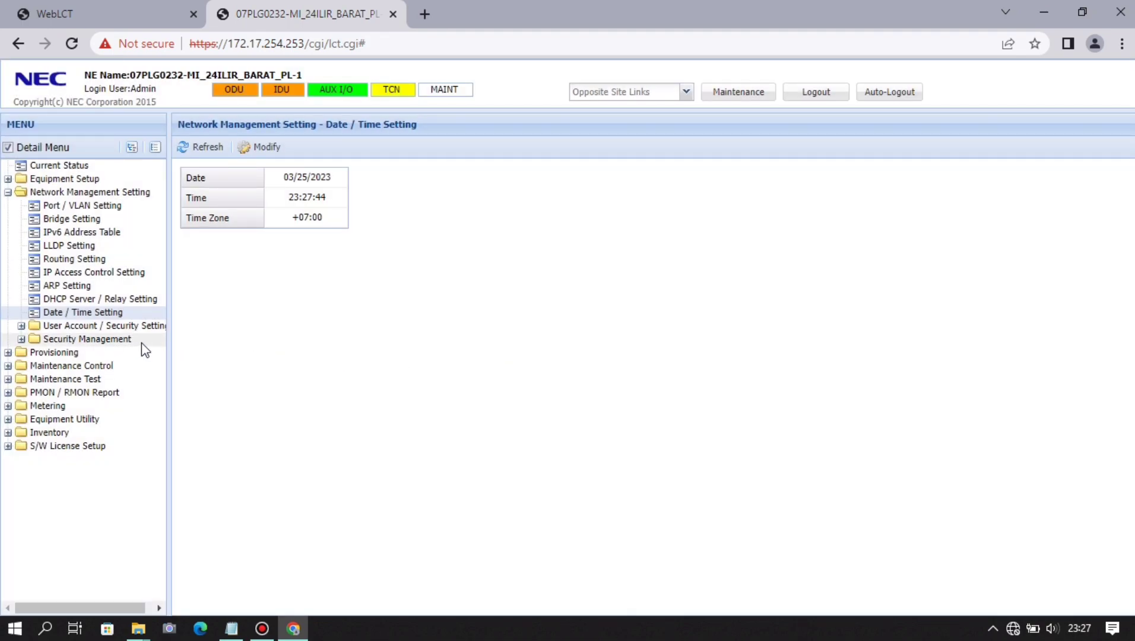
click(140, 340)
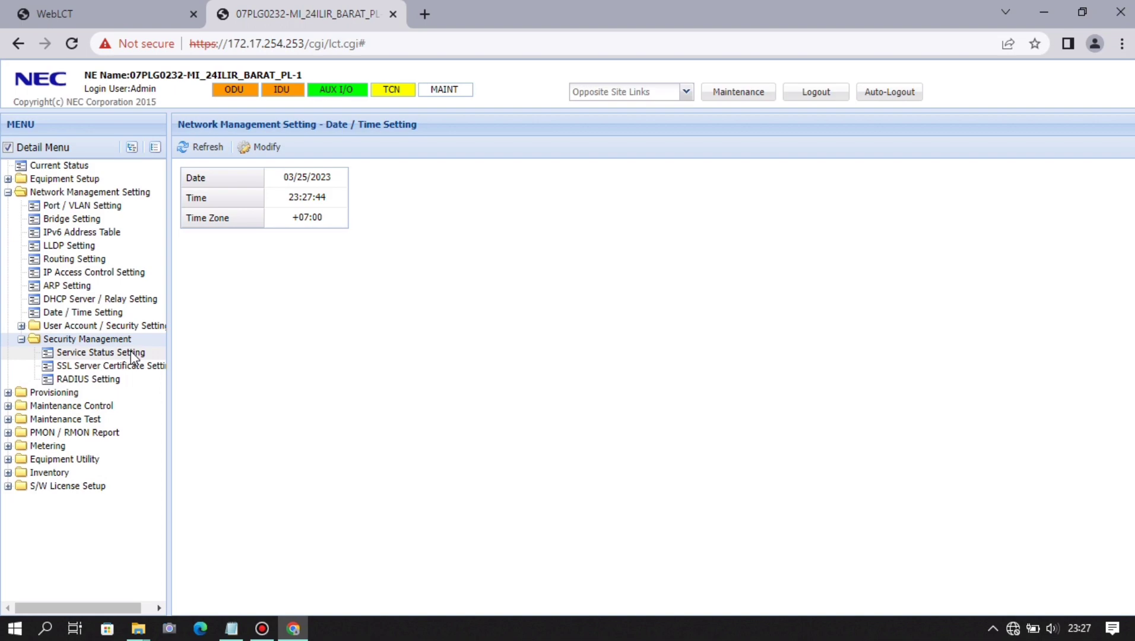
- Enable SNMPv1/v2c in Service Status Setting so it runs alongside SNMPv3 on UDP 161
click(132, 355)
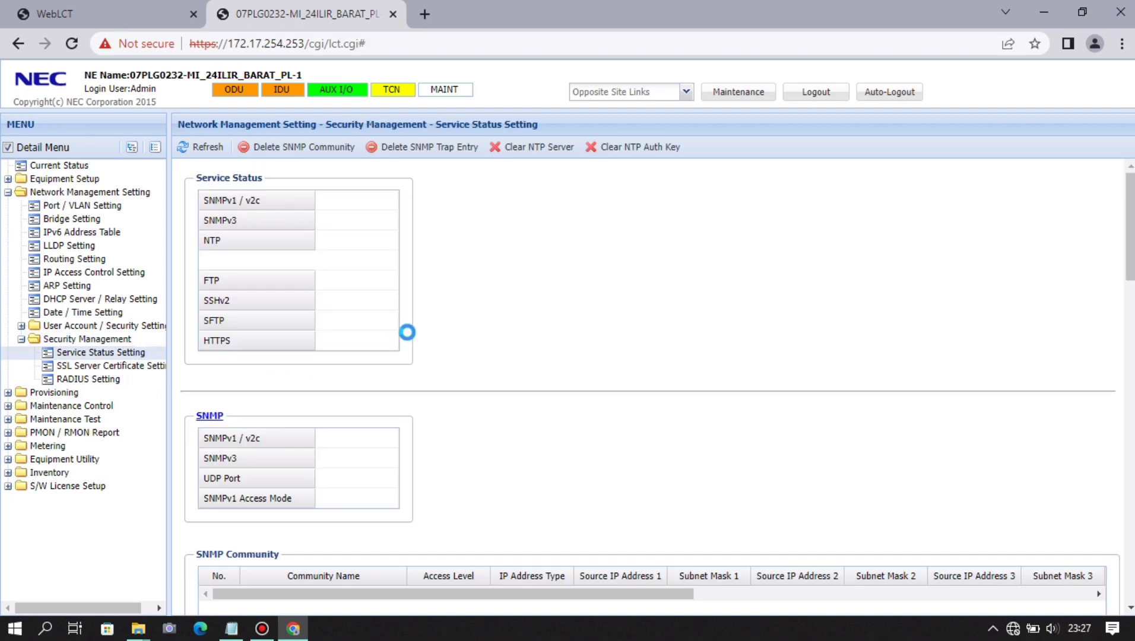
scroll(407, 333, down, 2)
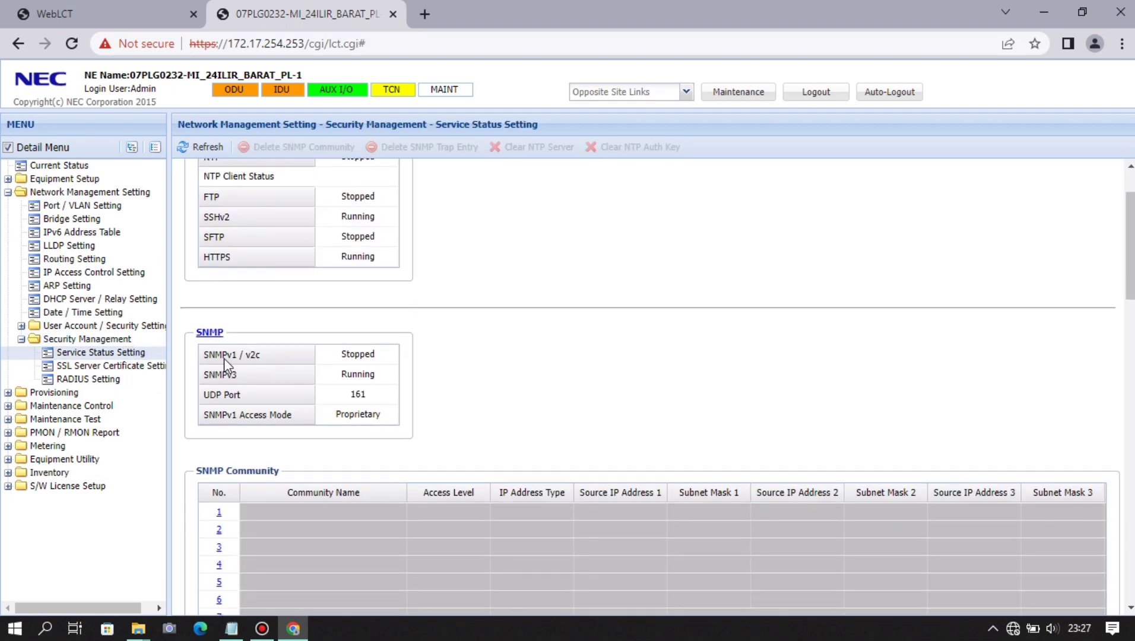
click(210, 331)
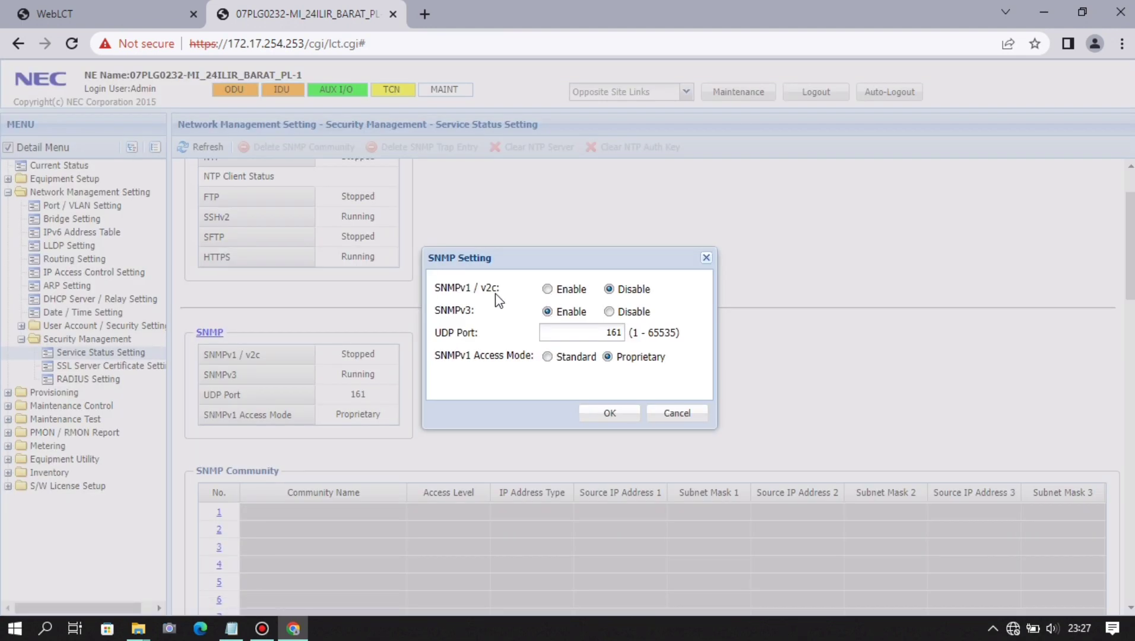
click(547, 289)
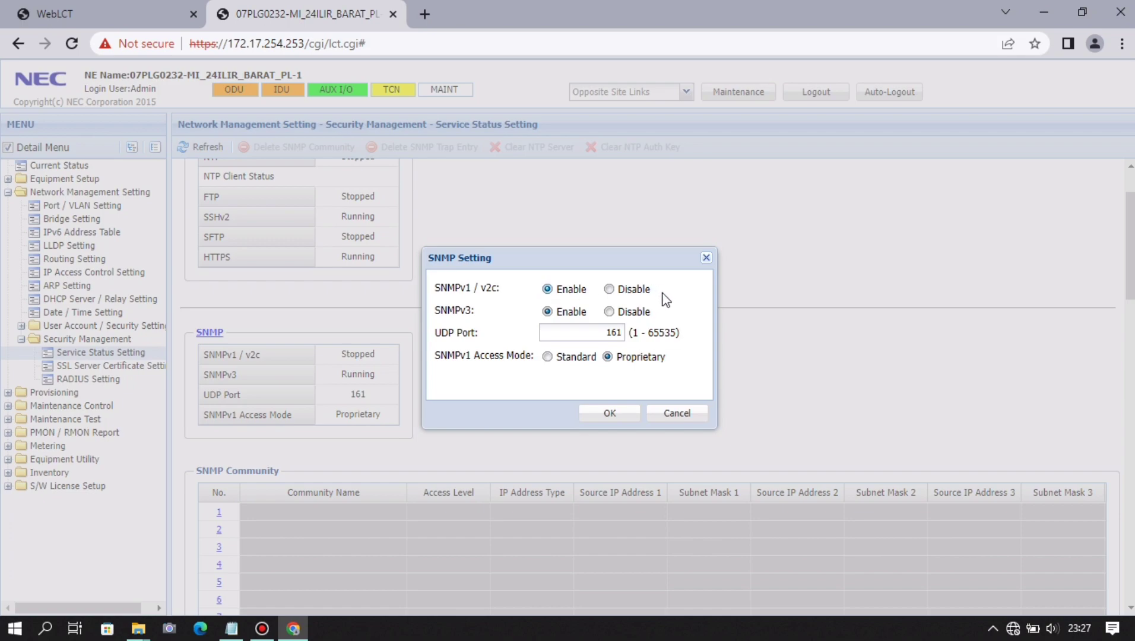
click(612, 417)
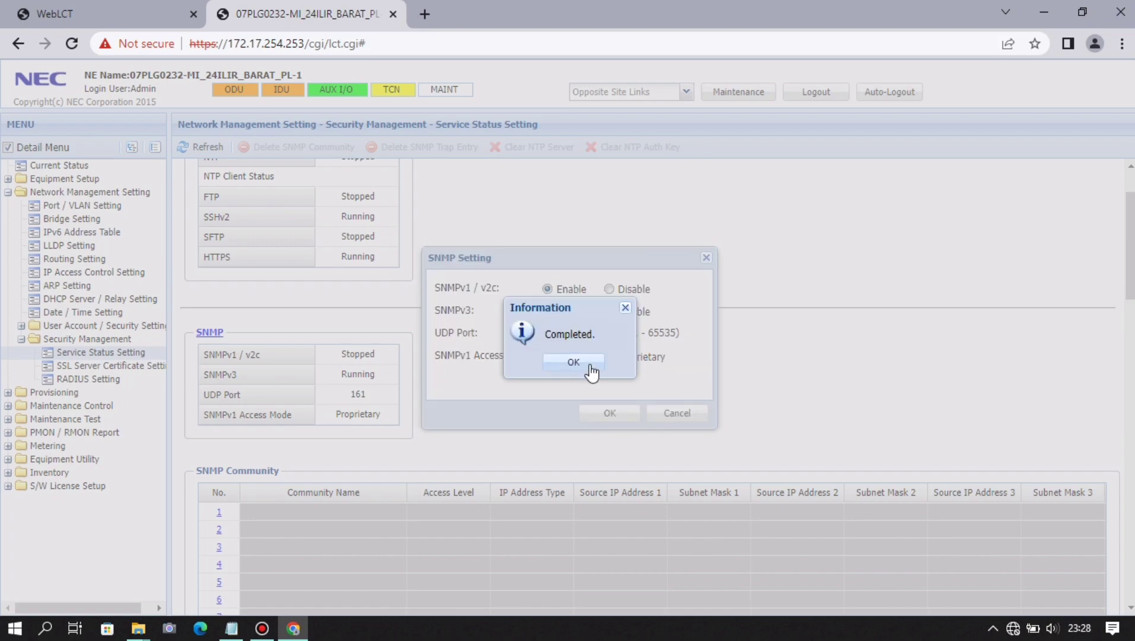
click(575, 359)
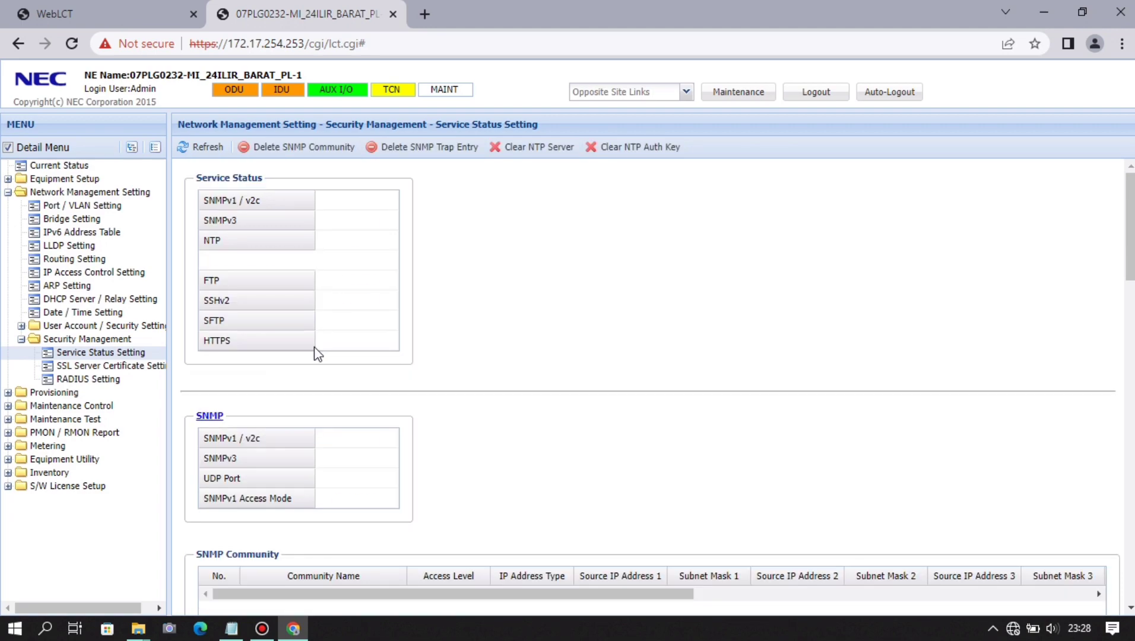
scroll(314, 347, down, 3)
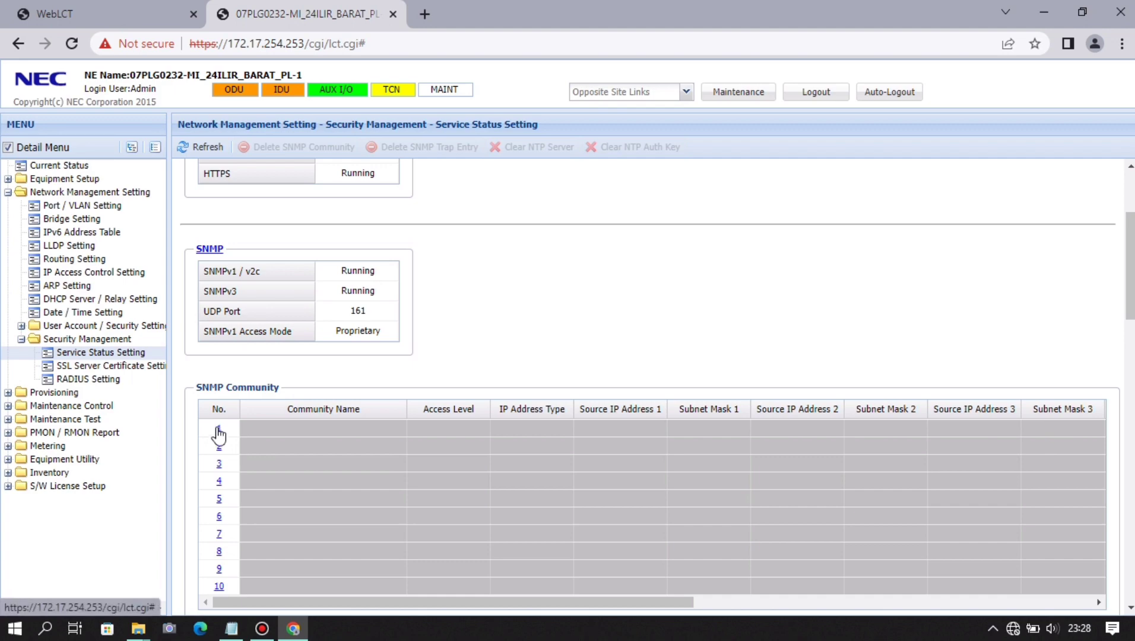
- Save SNMP community No.1 with Admin access, access control 1 enabled, controls 2–3 disabled
click(218, 430)
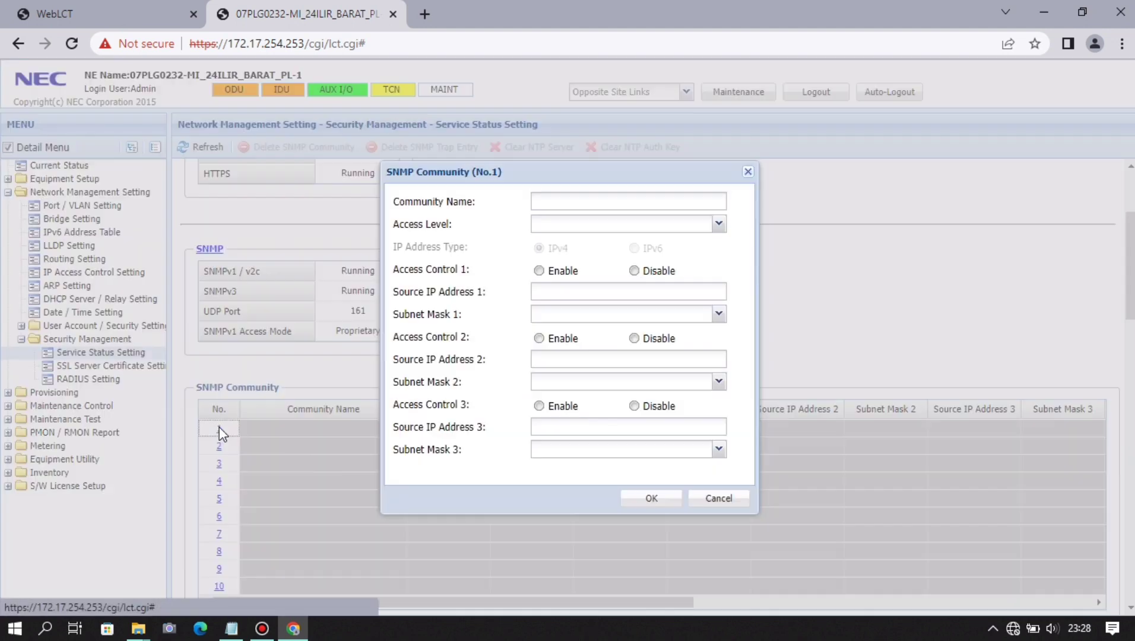
click(647, 205)
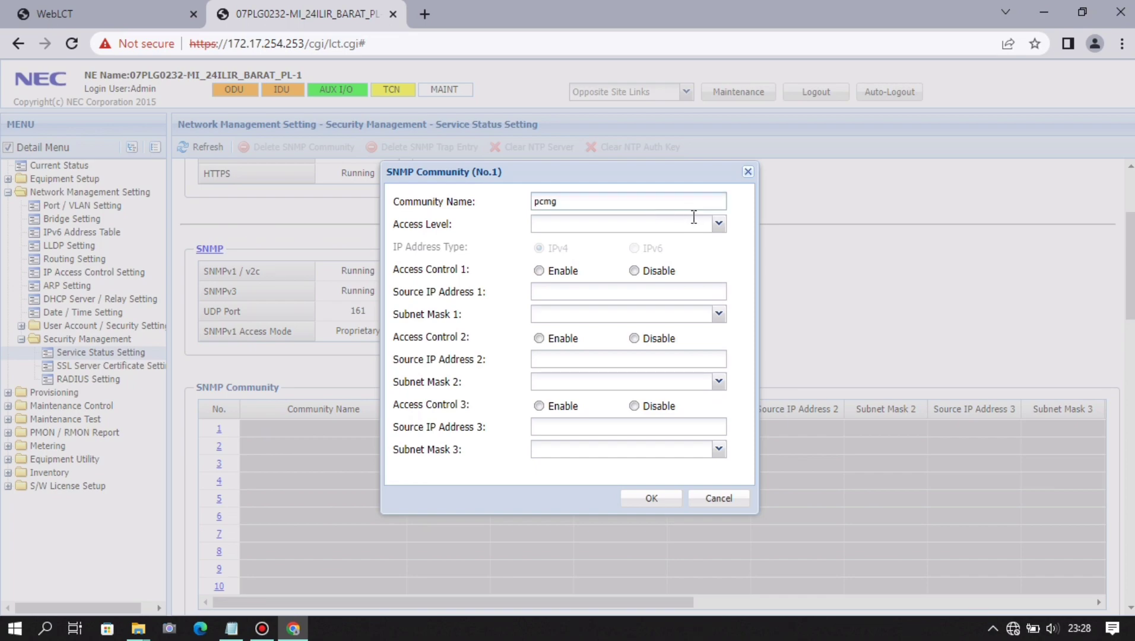
click(720, 224)
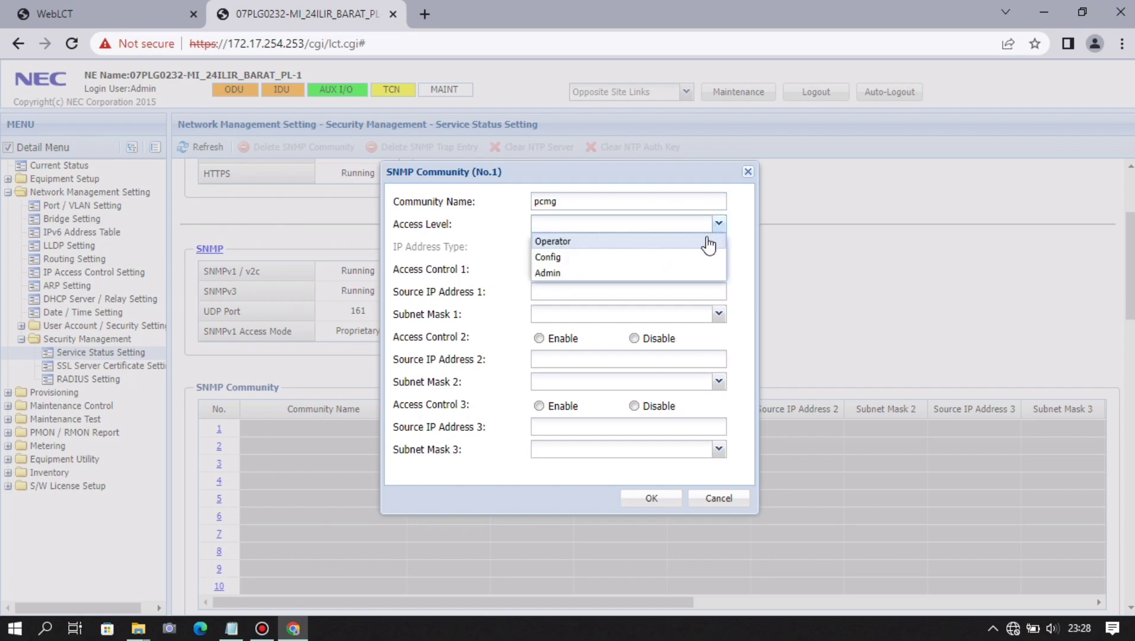
click(678, 273)
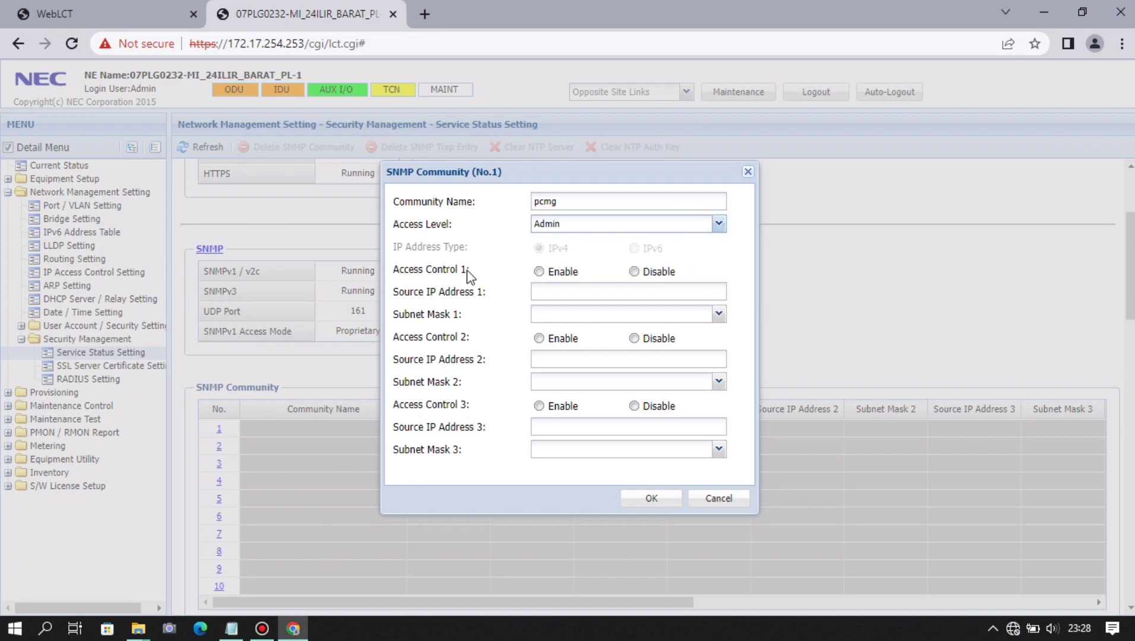
click(545, 272)
click(646, 272)
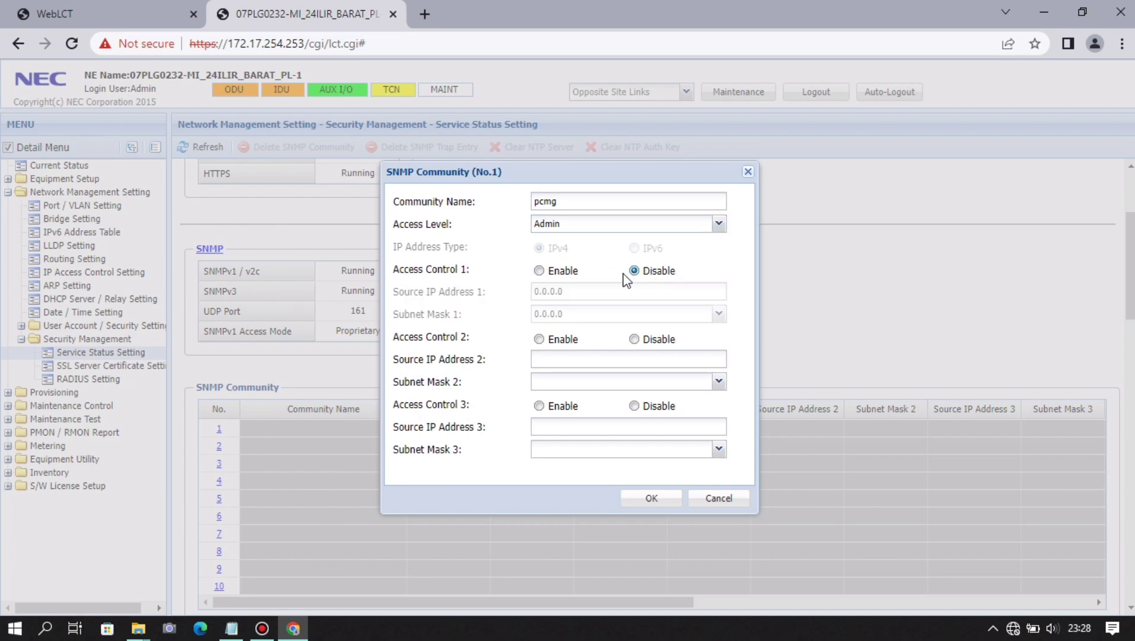
click(539, 271)
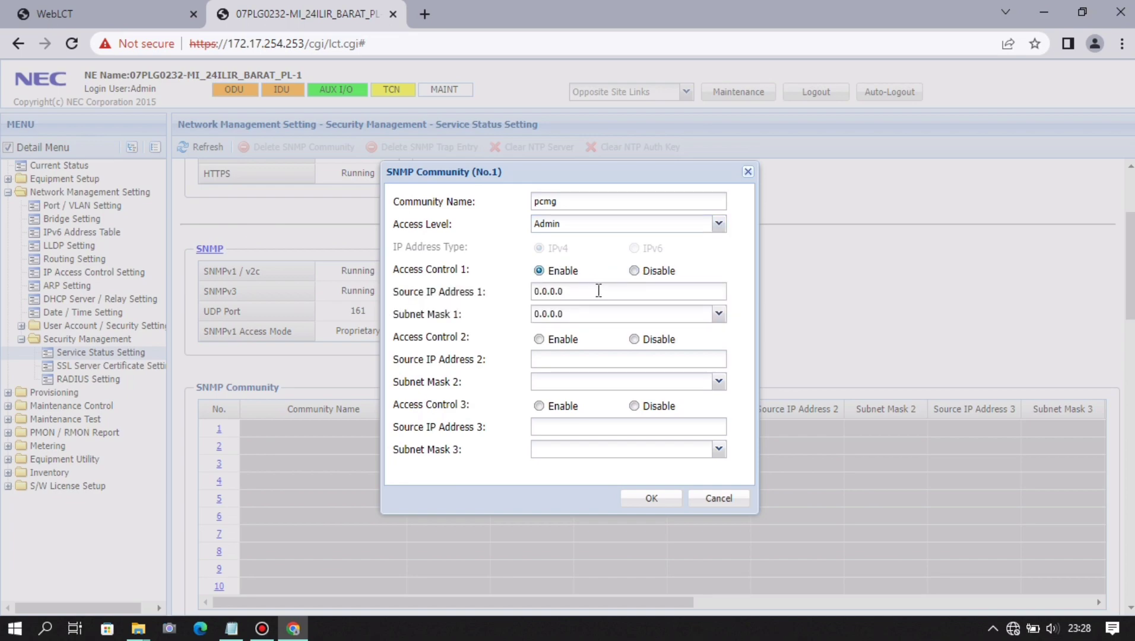
click(633, 339)
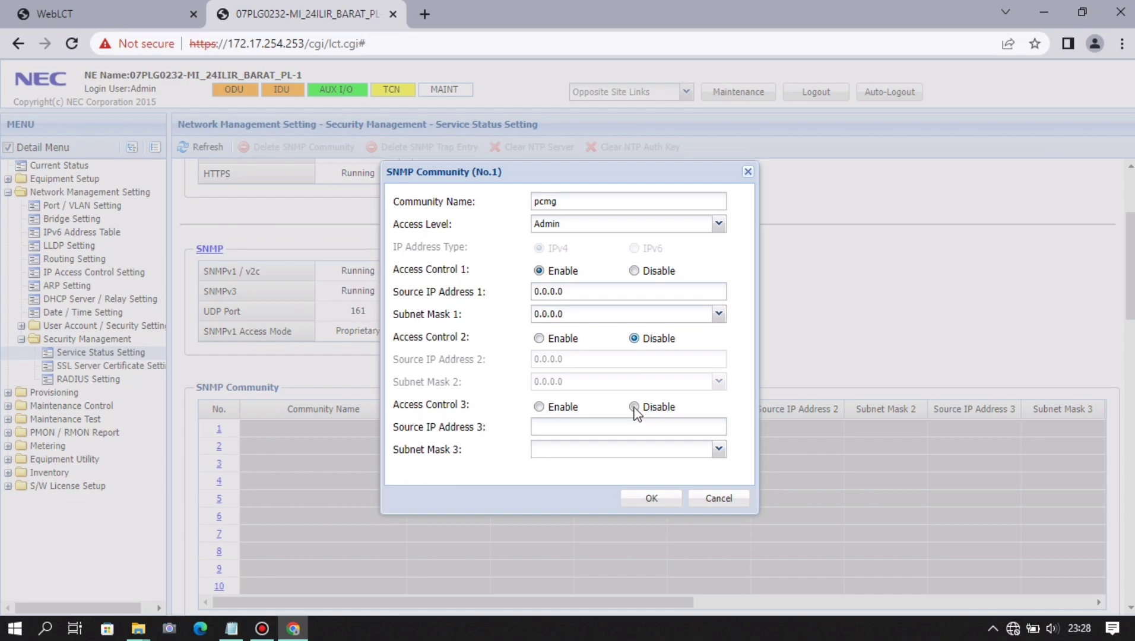
click(634, 406)
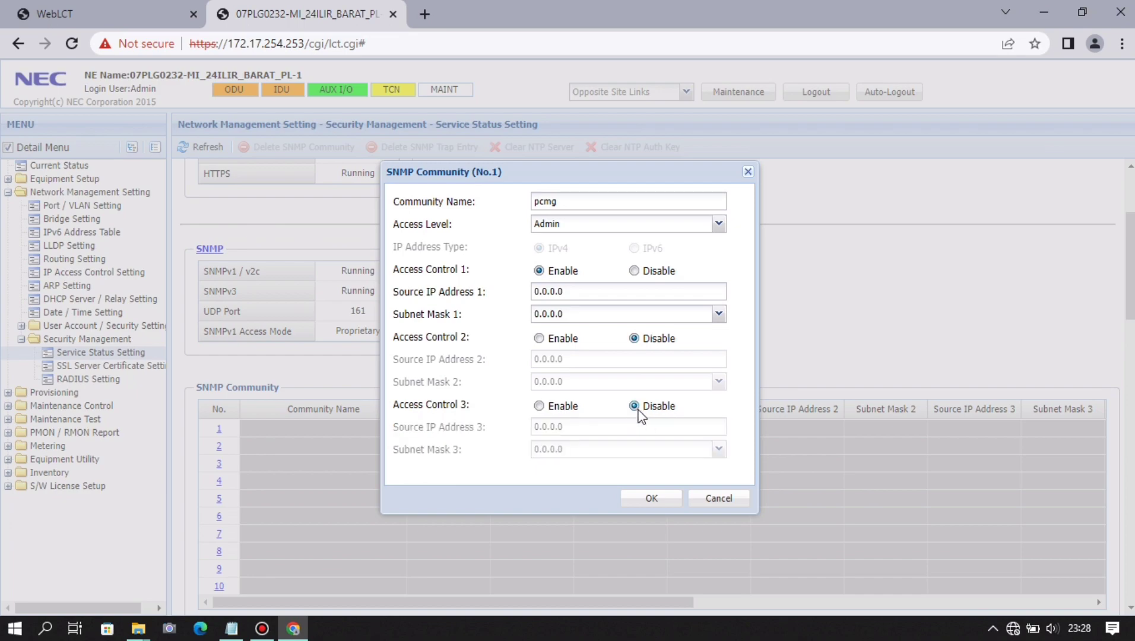
click(669, 498)
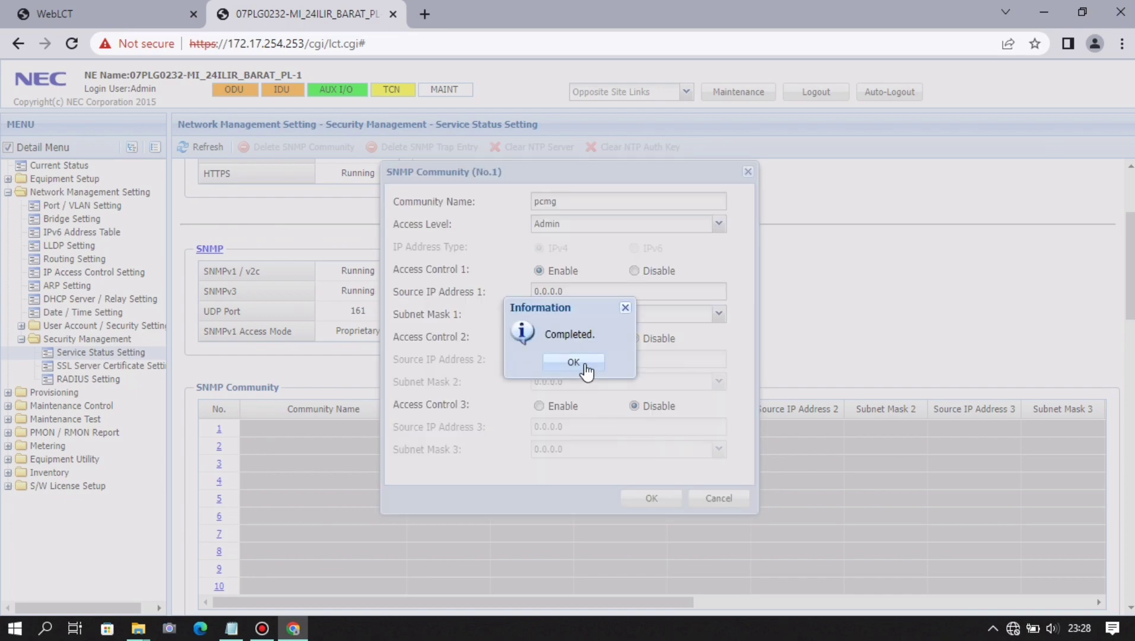
click(586, 369)
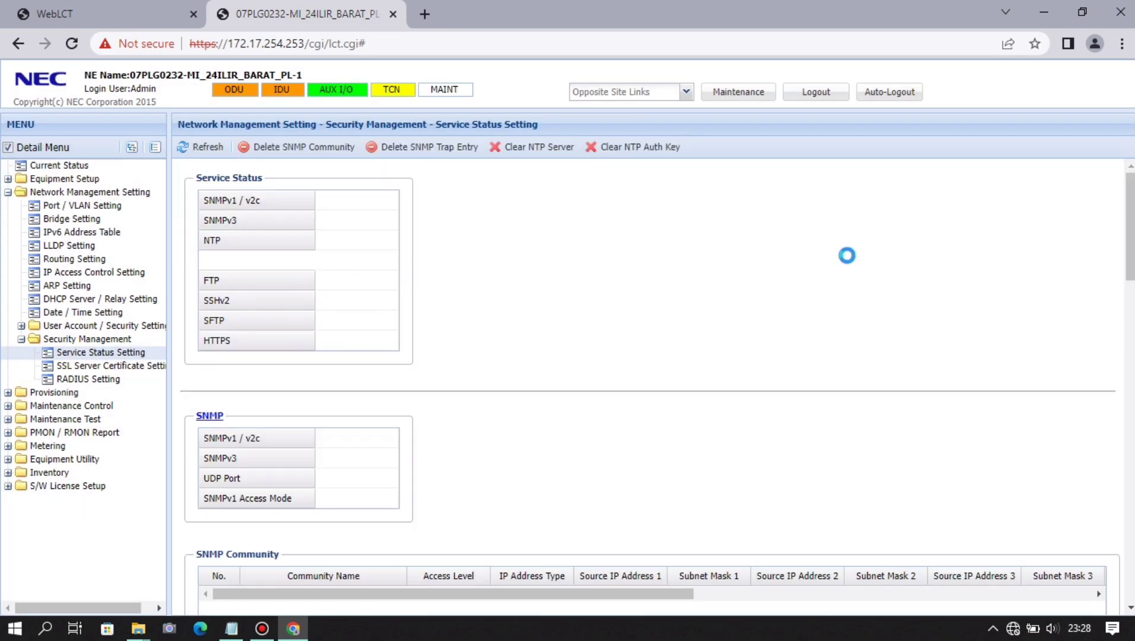
- Set FTP to Always Enable with 3 maximum sessions and auto stop, and apply
scroll(849, 262, down, 4)
scroll(851, 263, down, 15)
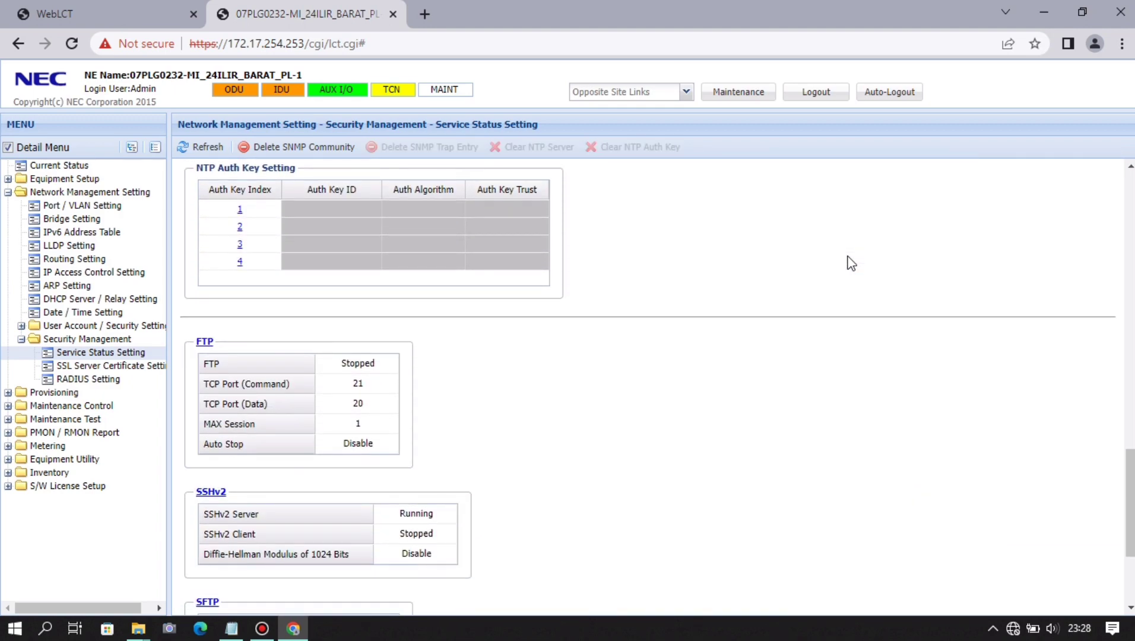
scroll(848, 262, down, 2)
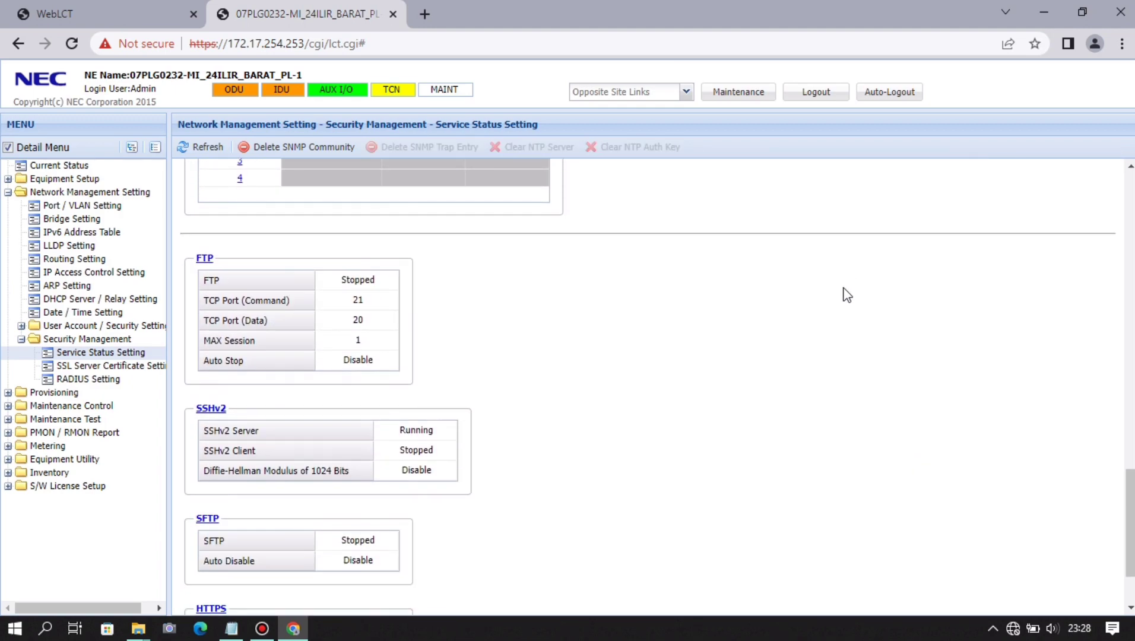
click(205, 258)
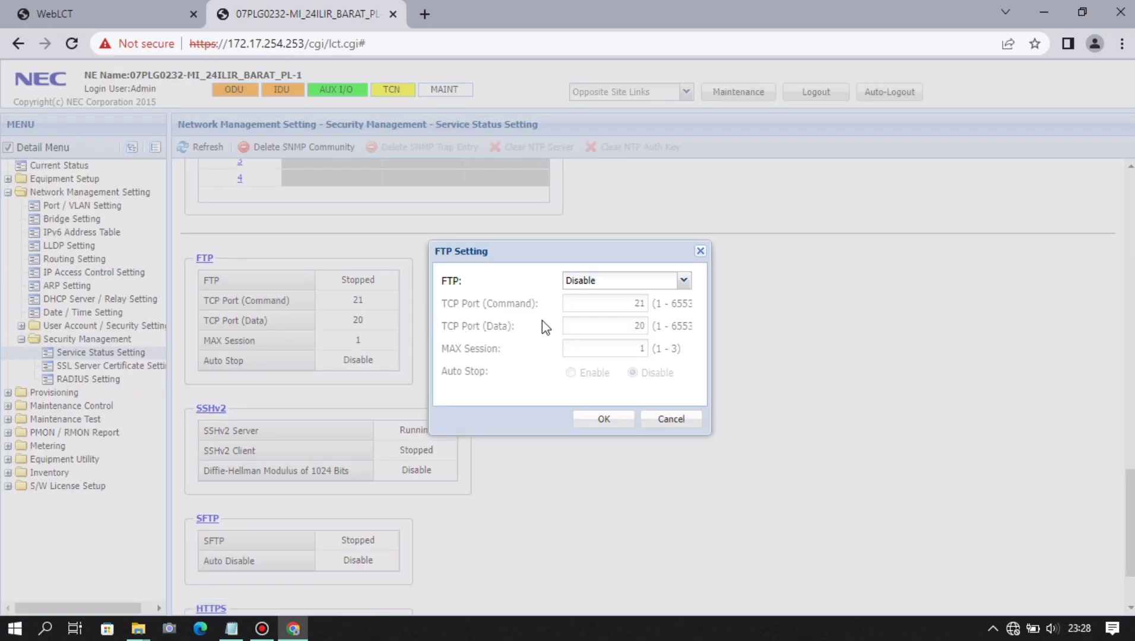
click(684, 281)
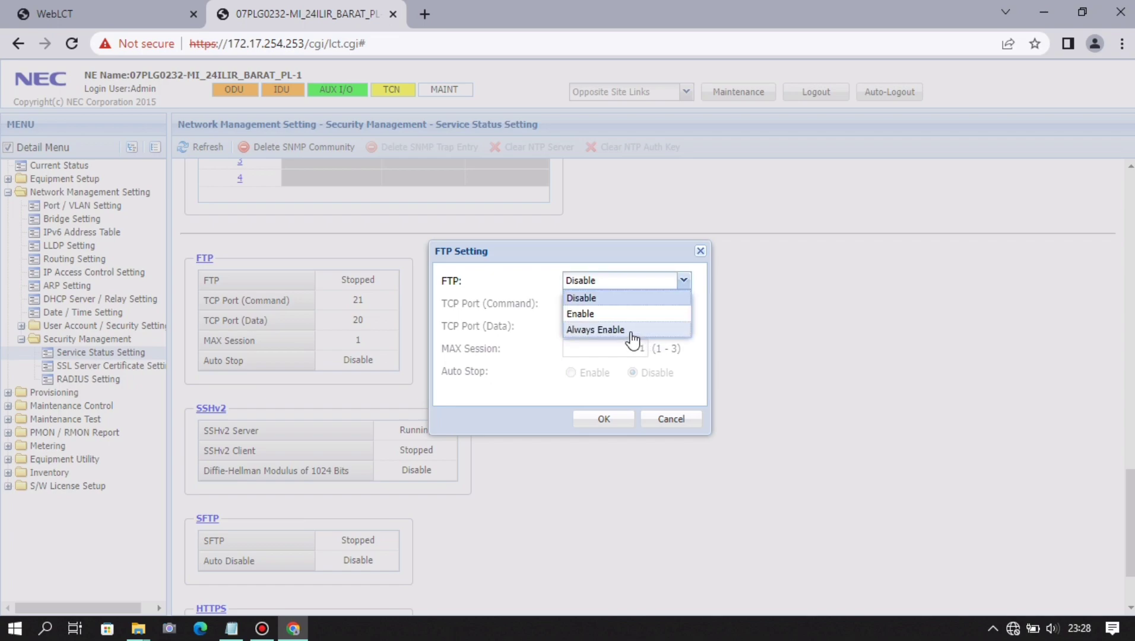
click(631, 331)
drag(633, 348, 651, 349)
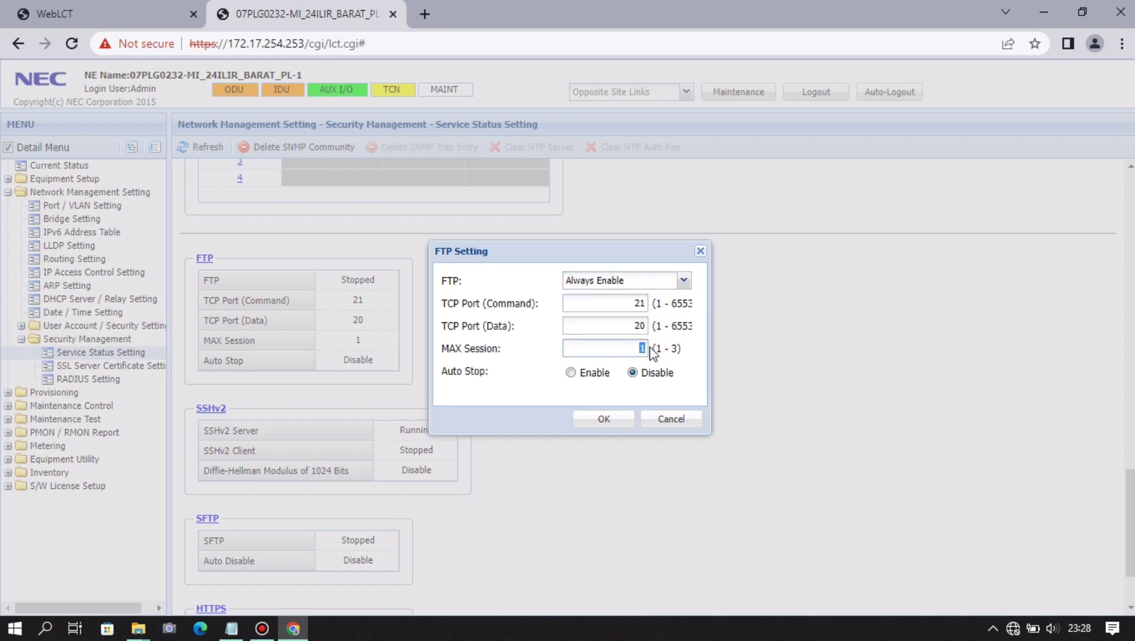
click(571, 374)
click(615, 424)
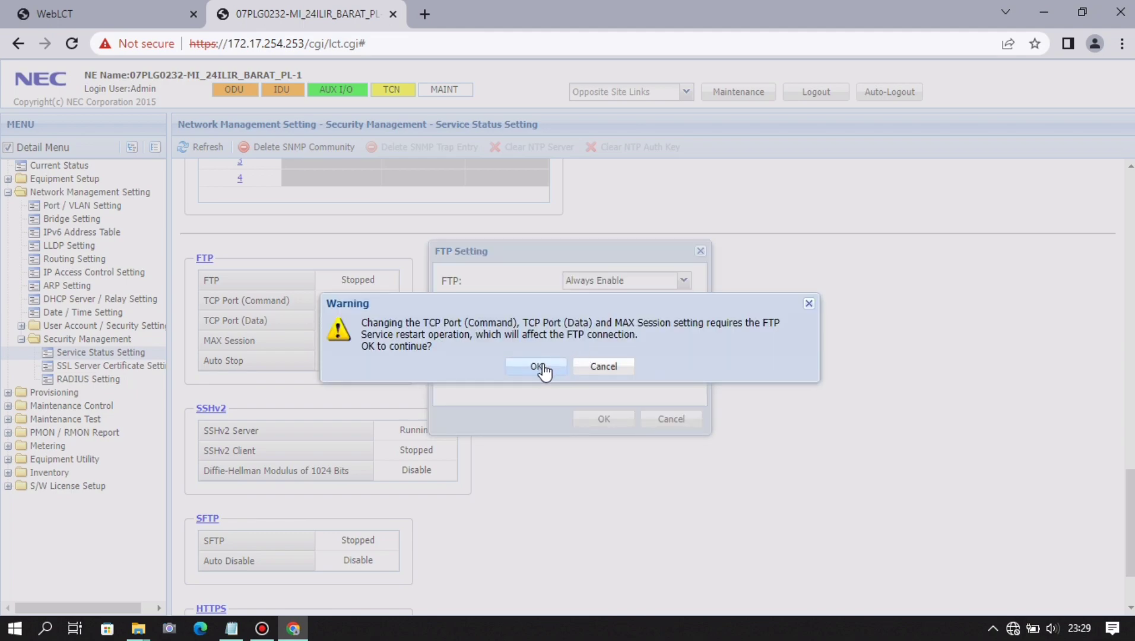
click(540, 367)
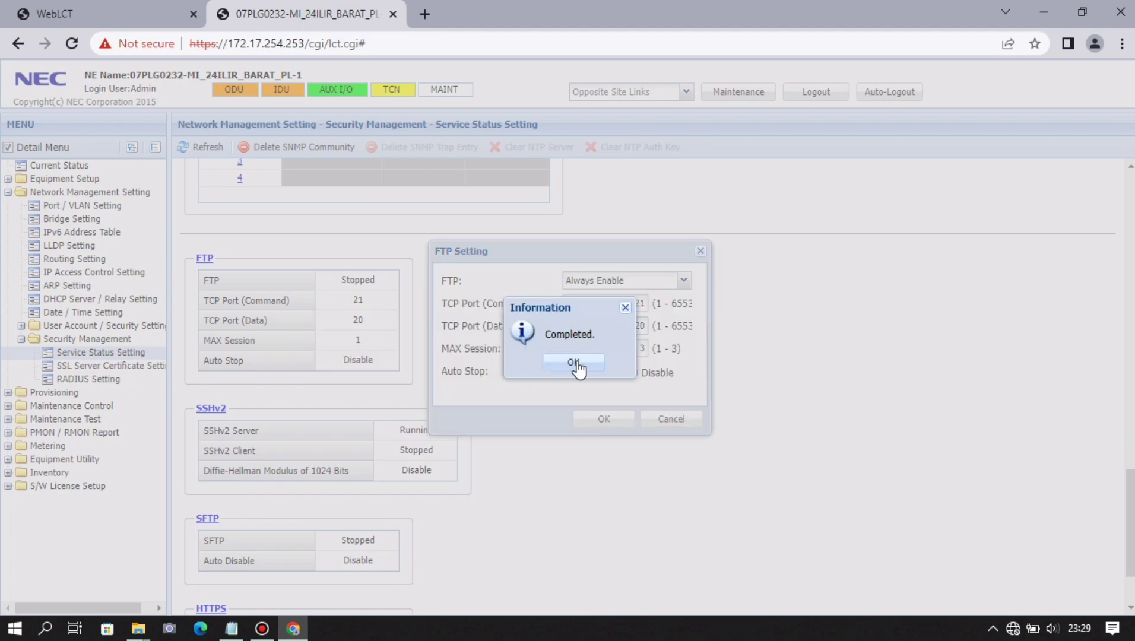
click(577, 367)
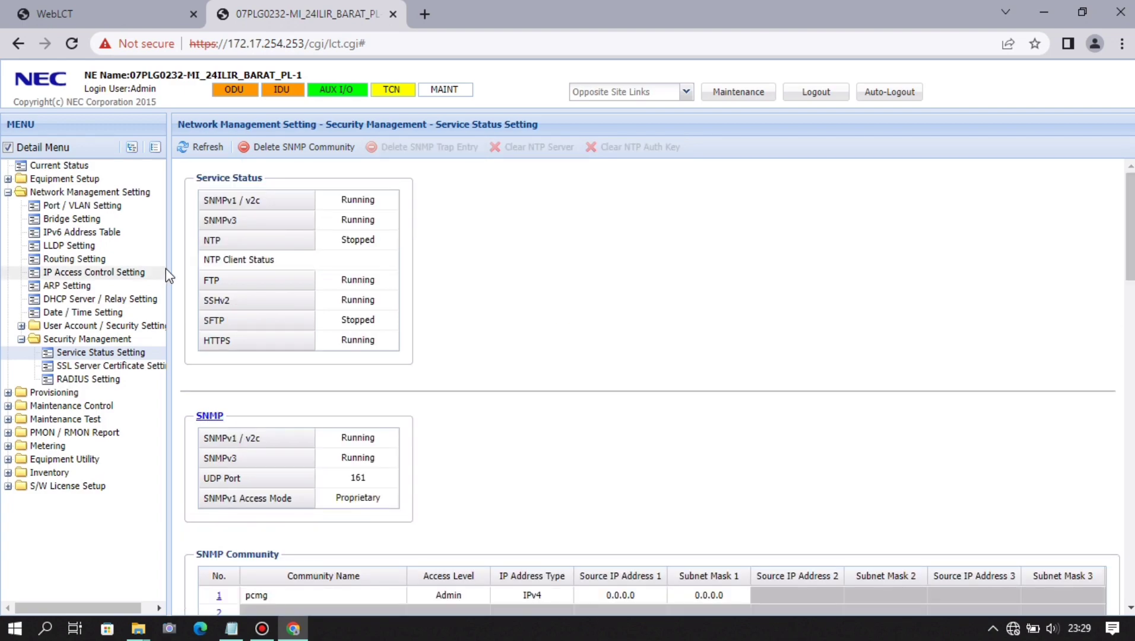
- Collapse Network Management Setting and open Provisioning > MODEM Function Setting > MODEM Port Setting
click(8, 192)
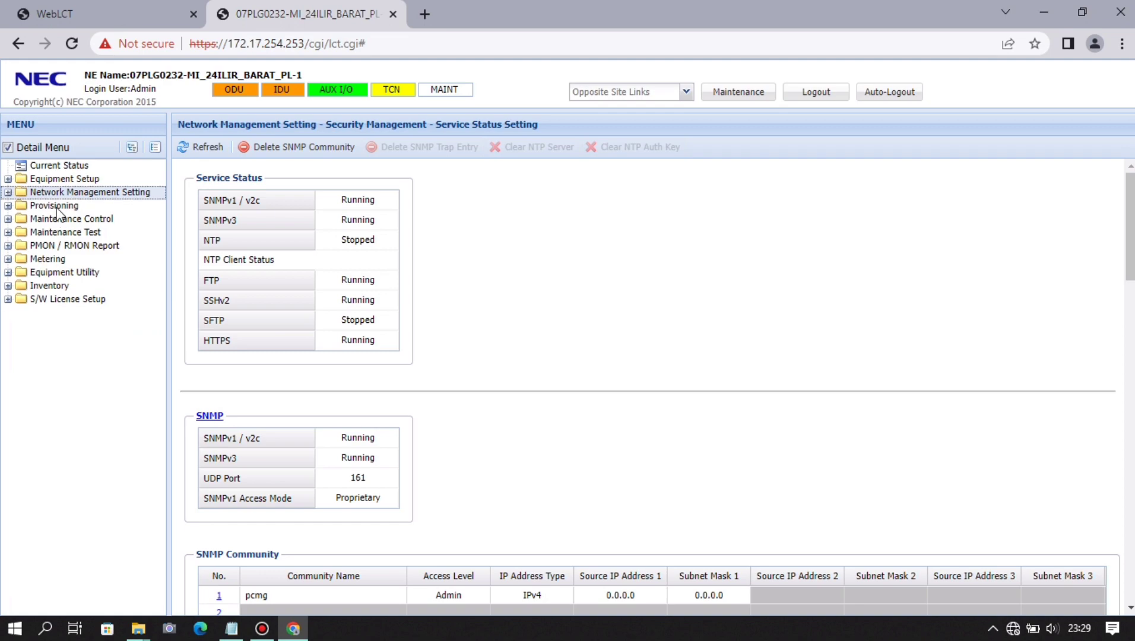
double_click(104, 204)
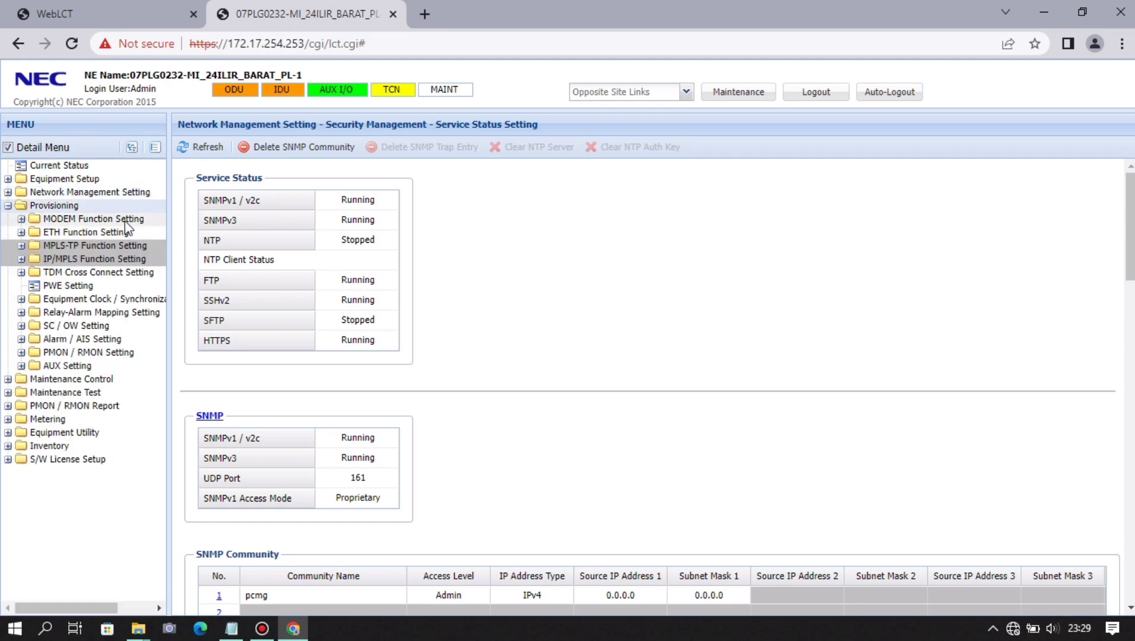
double_click(125, 219)
click(136, 233)
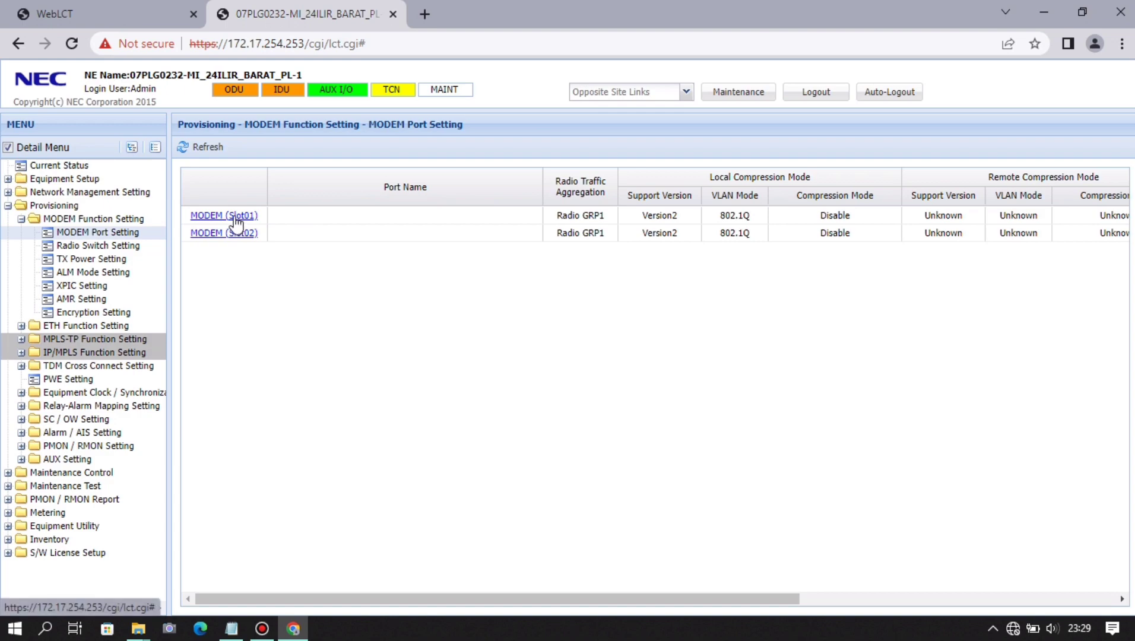
- Open the MODEM Slot01 port dialog, review Header Compression Mode options, and select Port Name
click(235, 217)
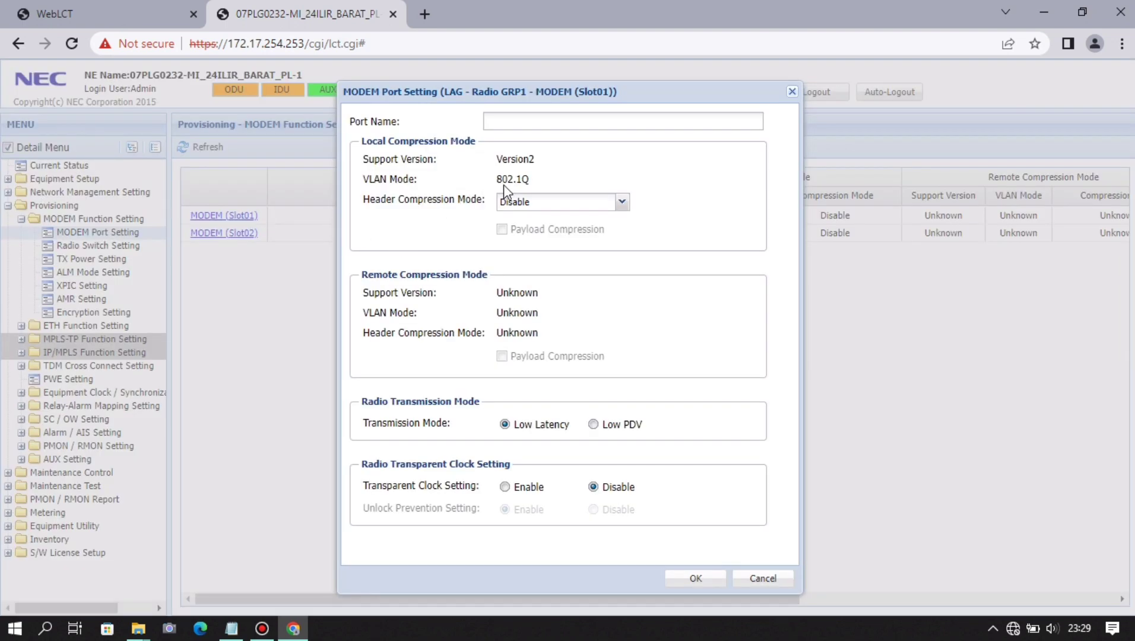
click(621, 204)
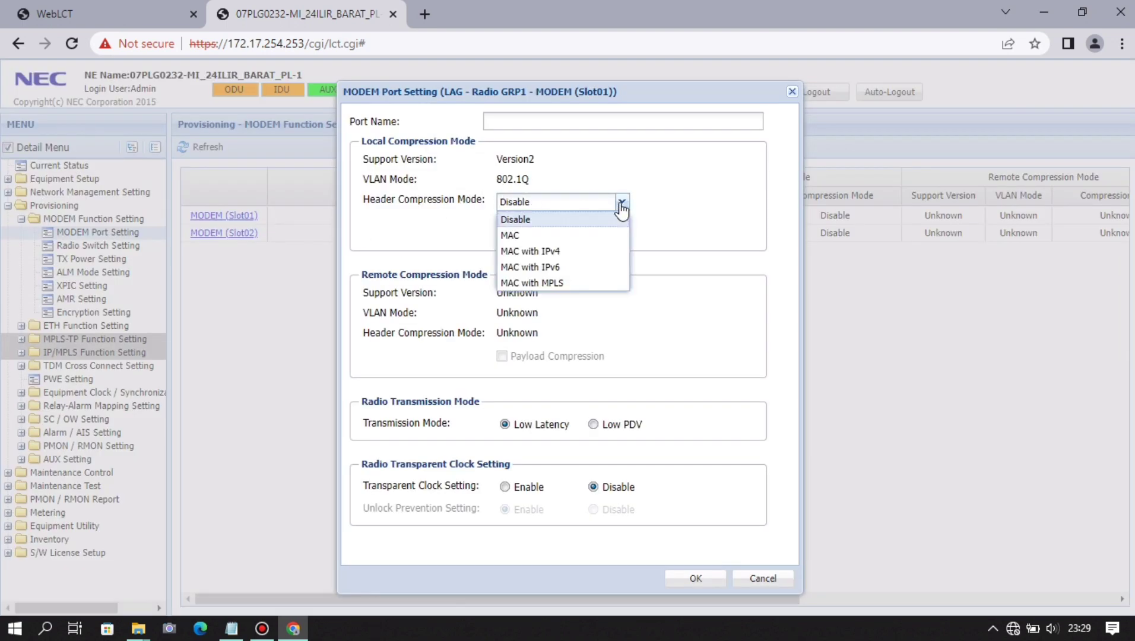
click(555, 119)
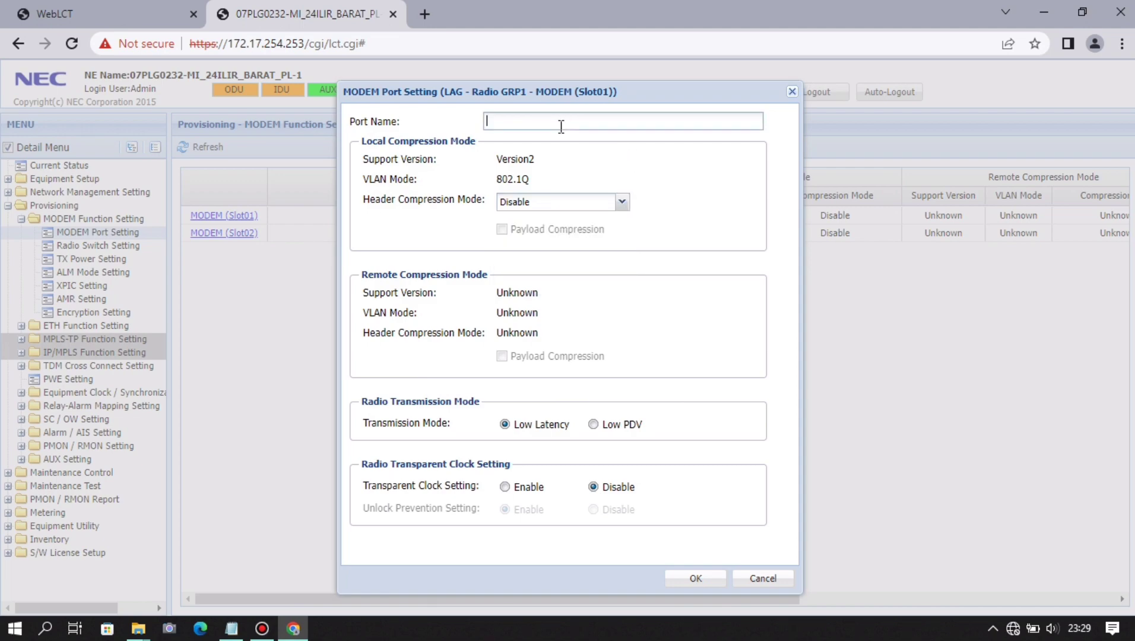
- Copy the site code 07PLG0211 from the Notepad notes into the Slot01 Port Name
click(232, 628)
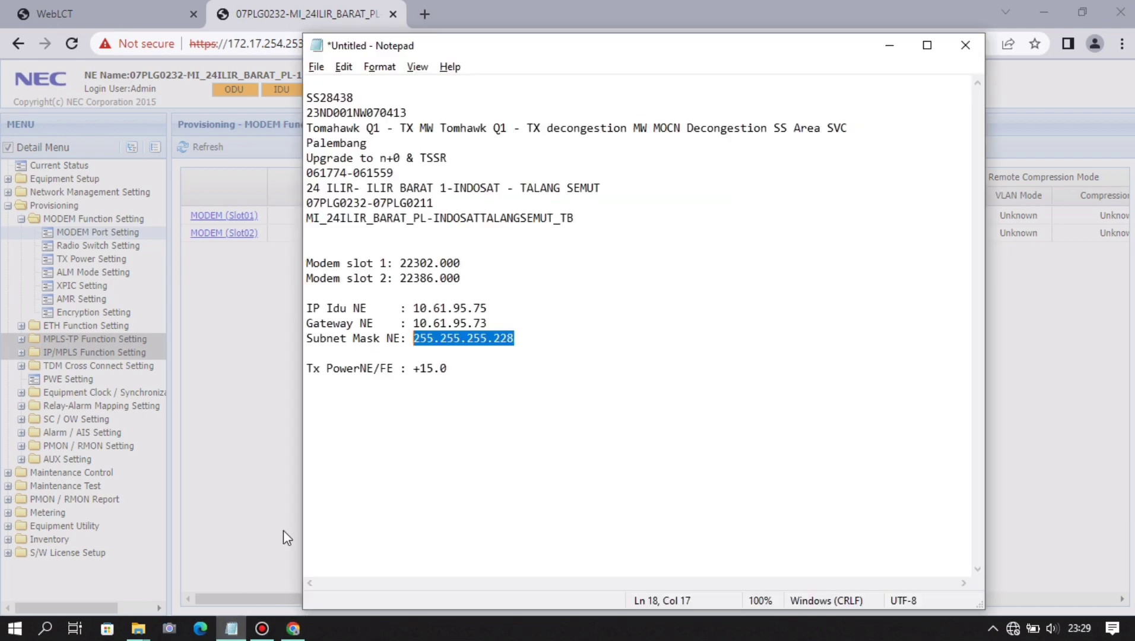
click(517, 325)
click(458, 202)
drag(457, 200, 375, 205)
key(ctrl+c)
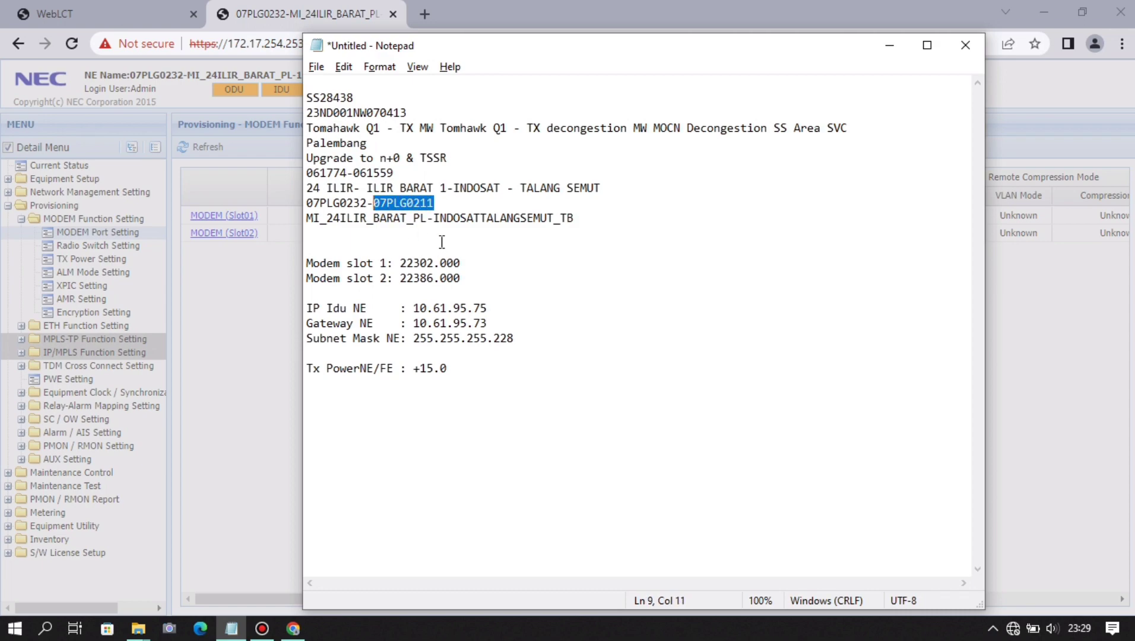
key(alt+Tab)
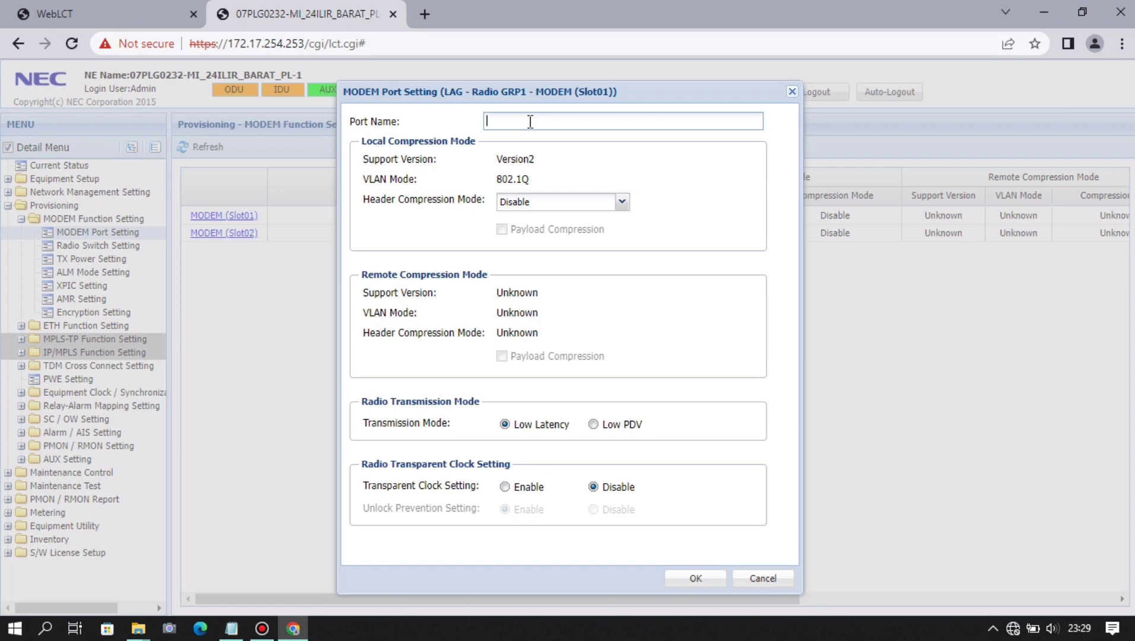
key(ctrl+v)
- Append a hyphen and the site name INDOSATTALANGSEMUT_TB copied from the notes
key(alt+Tab)
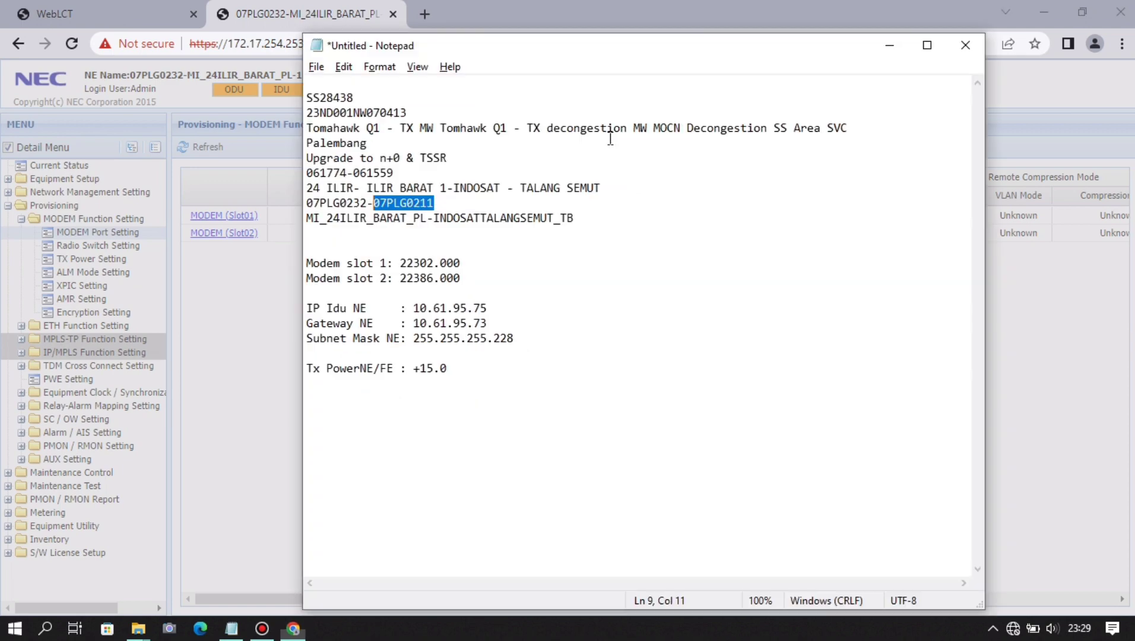
drag(582, 218, 436, 219)
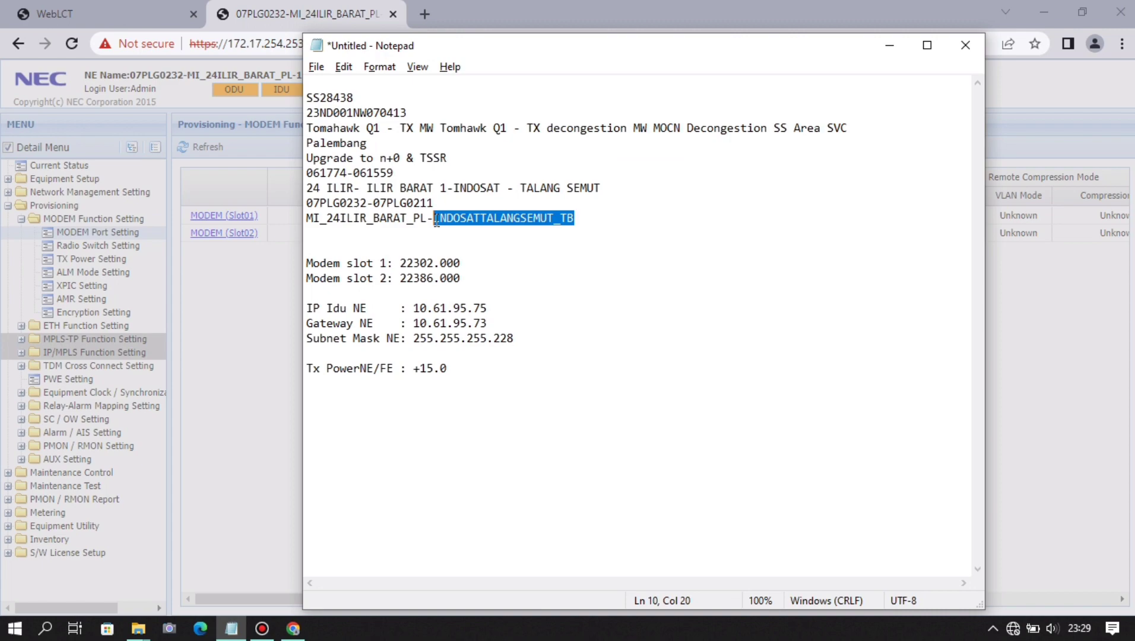
key(ctrl+c)
key(alt+Tab)
text(-)
key(ctrl+v)
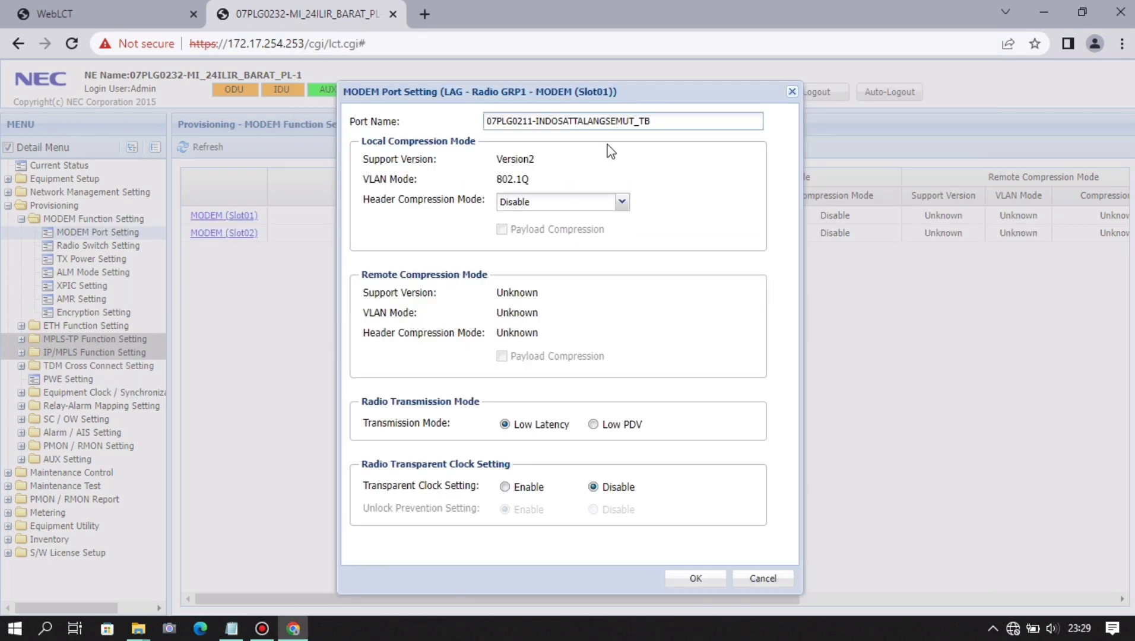
- Append -1_M1 to the Slot01 port name and shorten INDOSATTALANGSEMUT to INDSTTLNGSMT
text(-1)
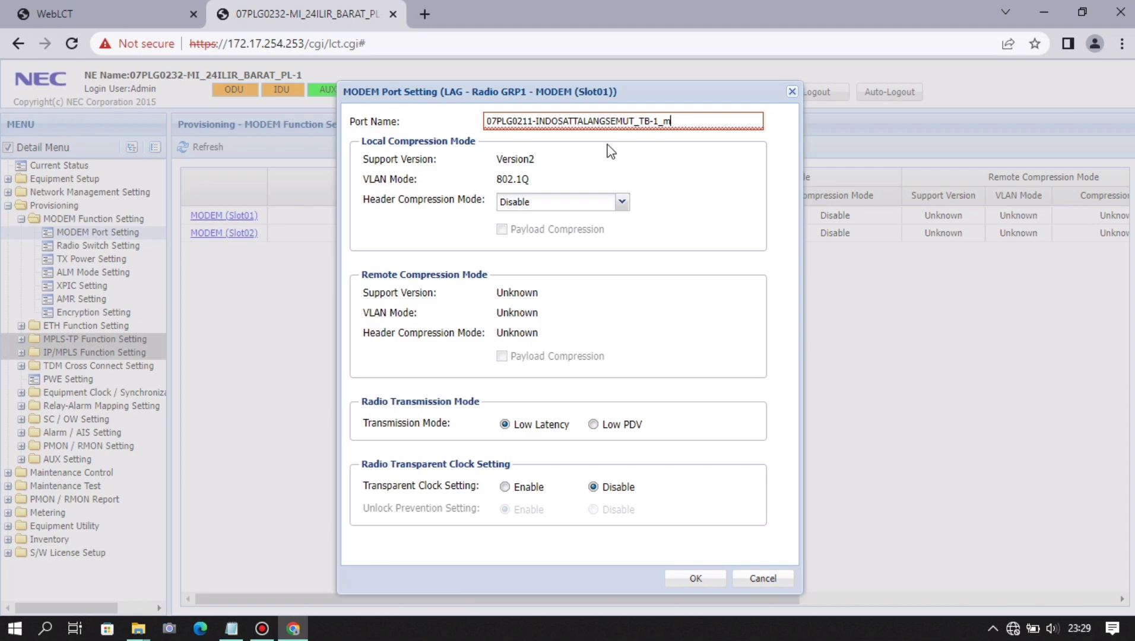
text(_M1)
click(556, 121)
key(BackSpace)
key(Right)
key(Right)
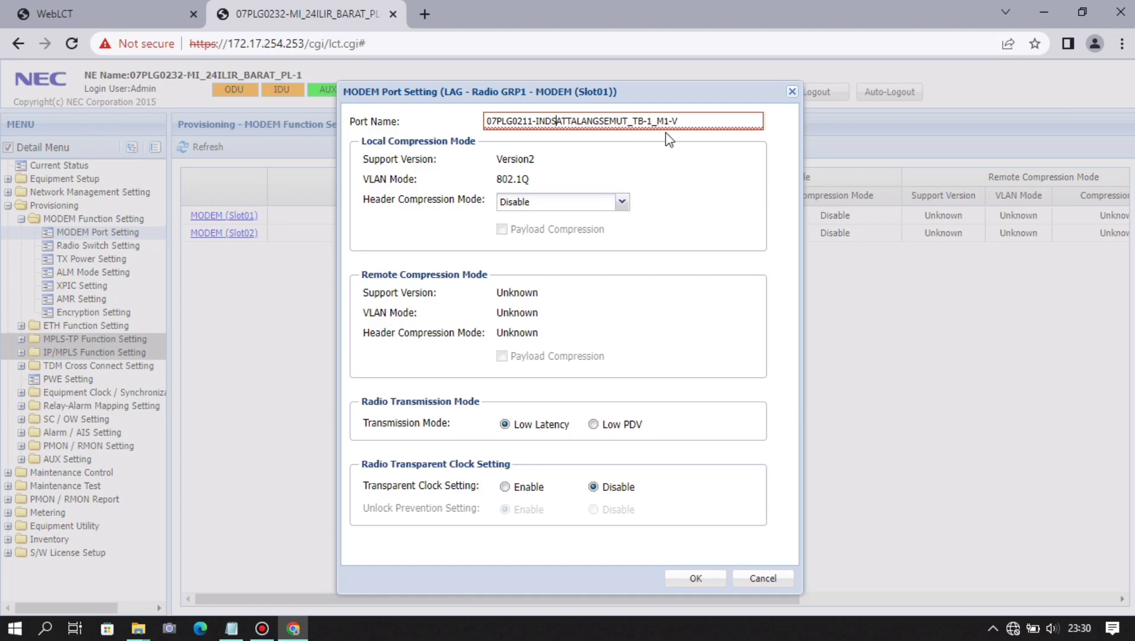
key(BackSpace)
key(Right)
key(Right)
key(Right)
key(BackSpace)
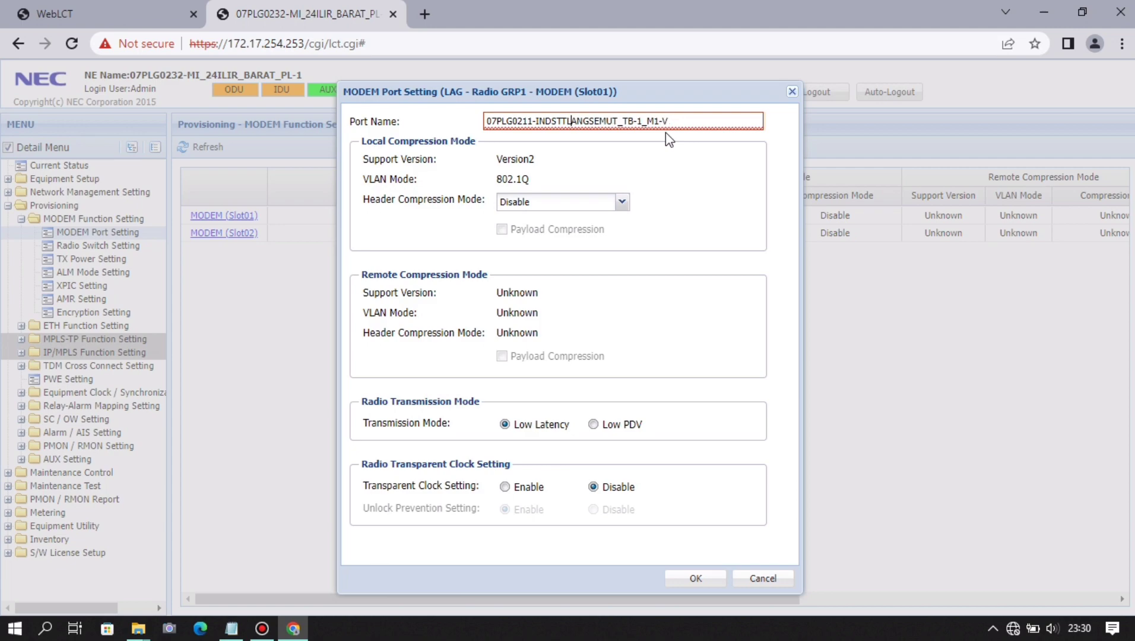
key(Right)
key(Delete)
key(Right)
key(Right)
key(Delete)
key(Right)
key(Delete)
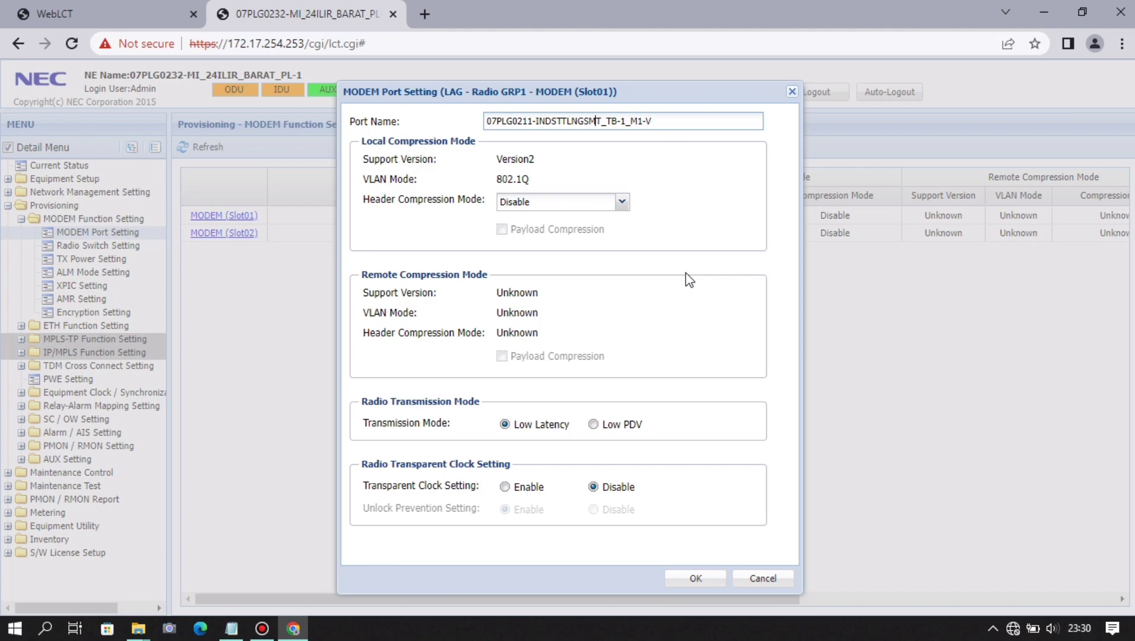
- Set Slot01 Header Compression Mode to MAC with IPv4 and apply the port settings
key(ctrl+a)
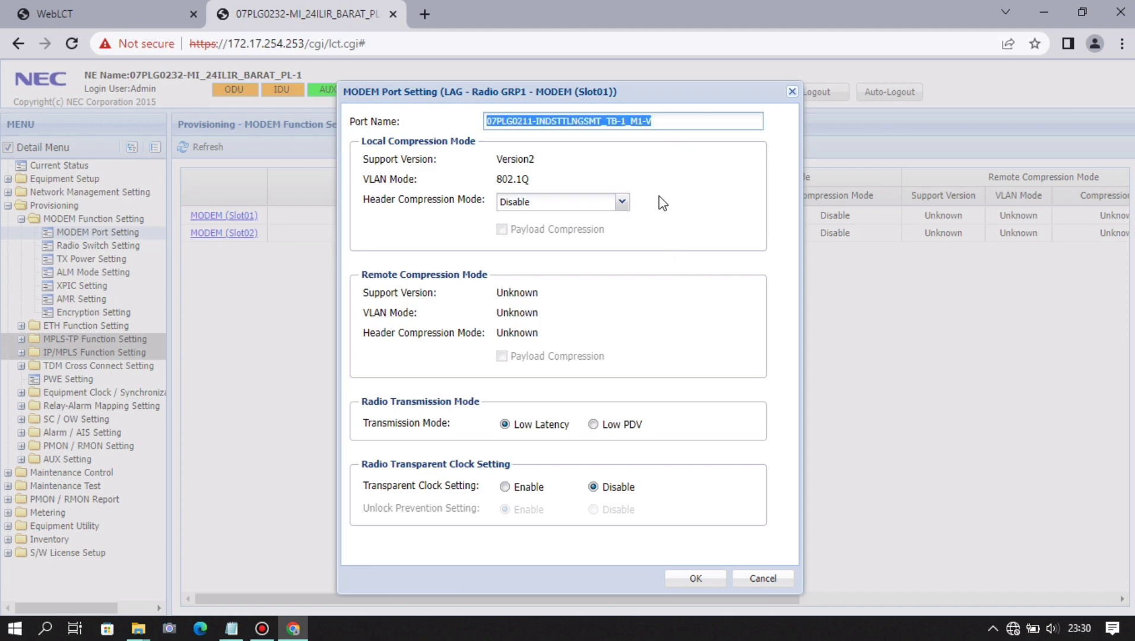
click(659, 213)
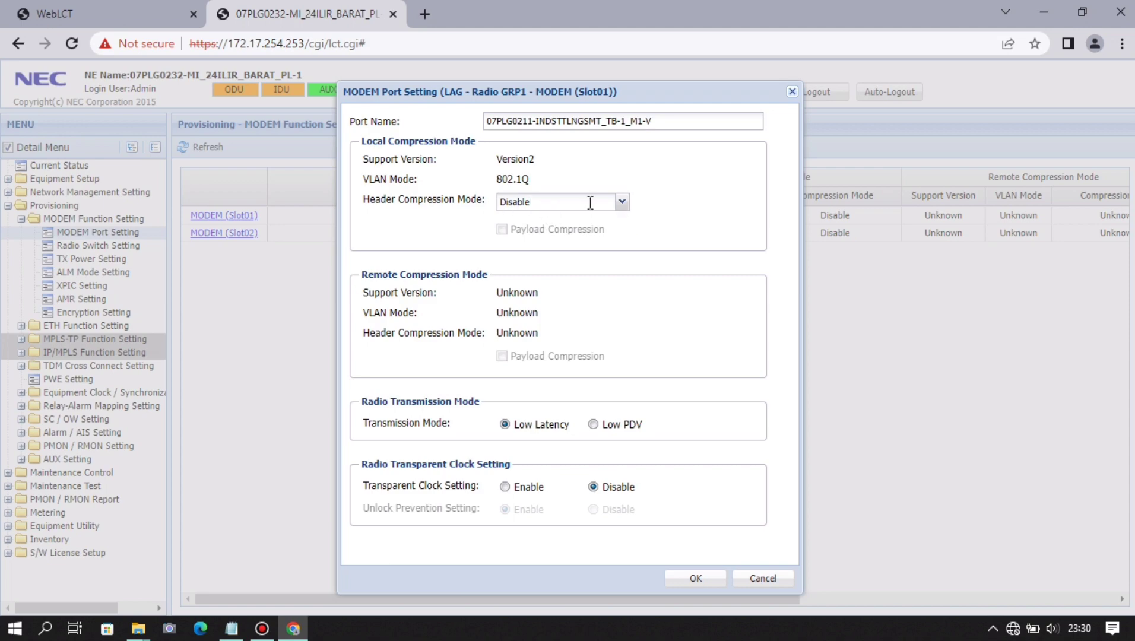
click(622, 201)
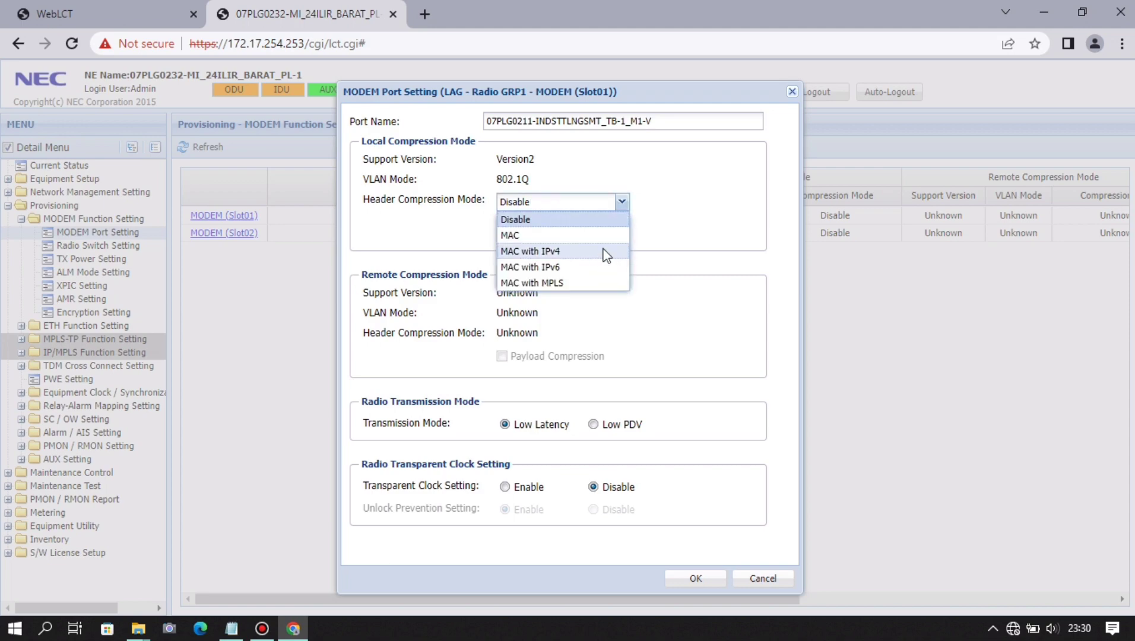
click(605, 254)
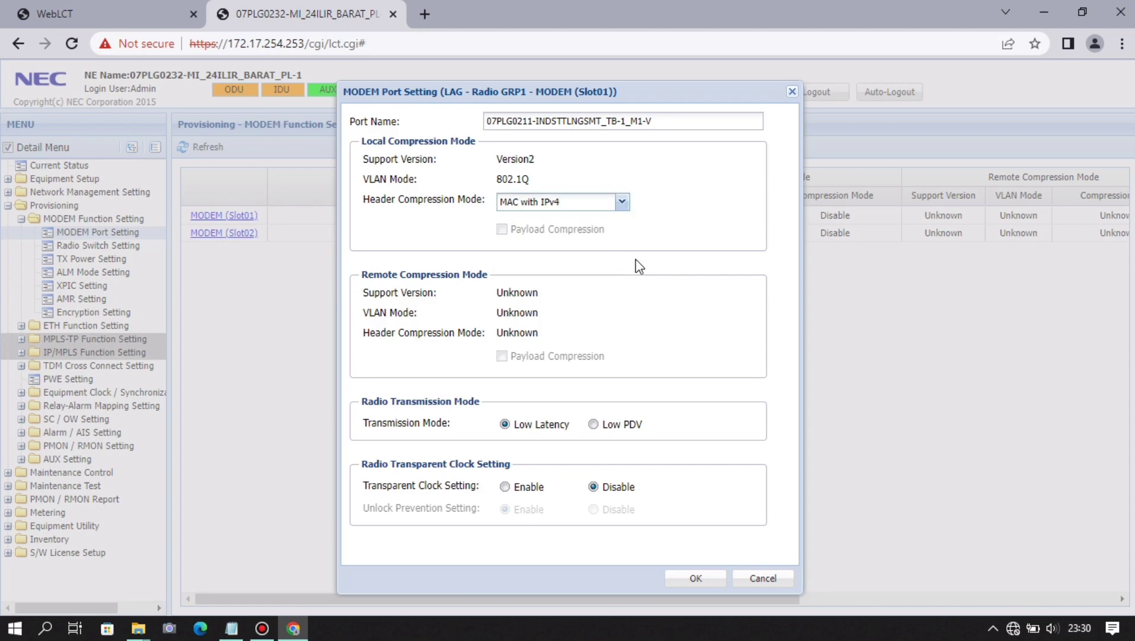
click(699, 575)
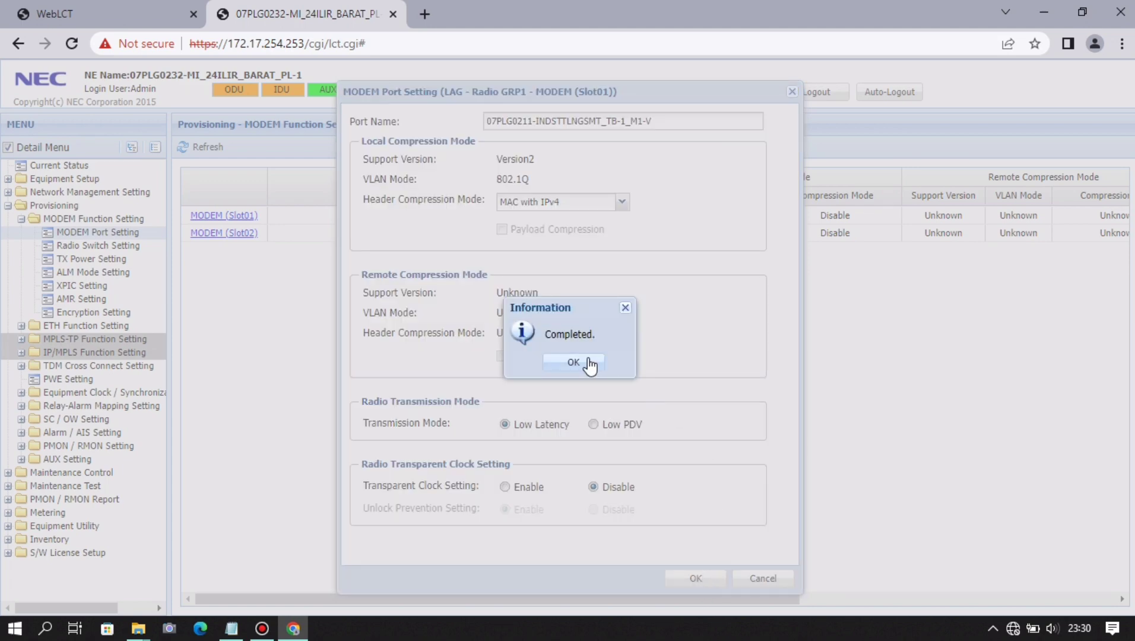
click(573, 362)
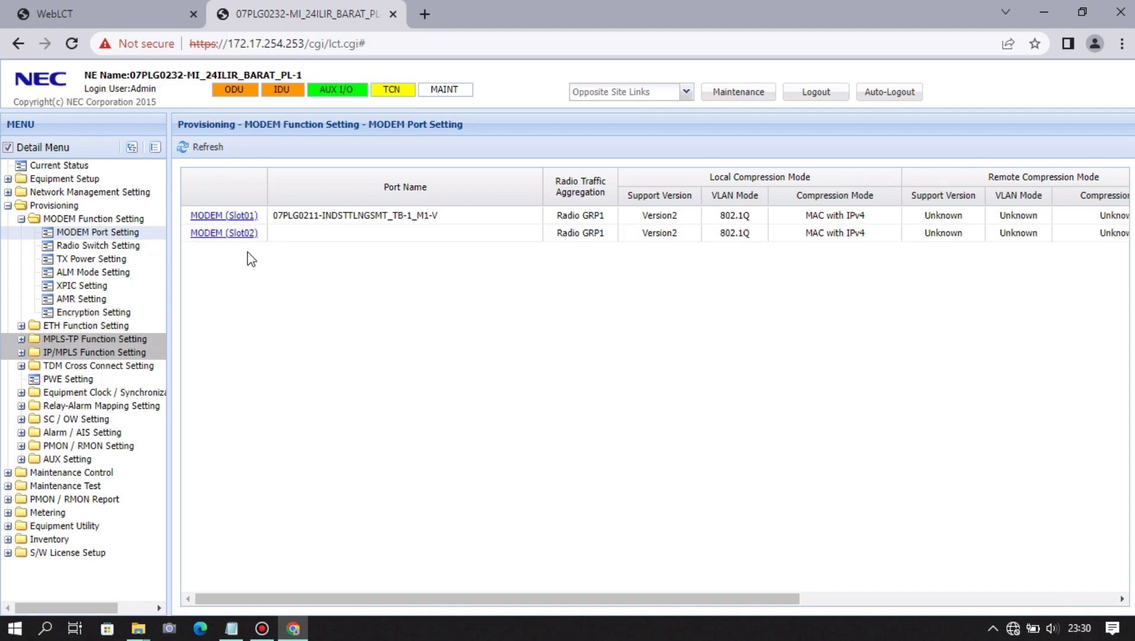
- Name MODEM Slot02 07PLG0211-INDSTTLNGSMT_TB-1_M2-H by editing the pasted Slot01 name, and apply
click(243, 233)
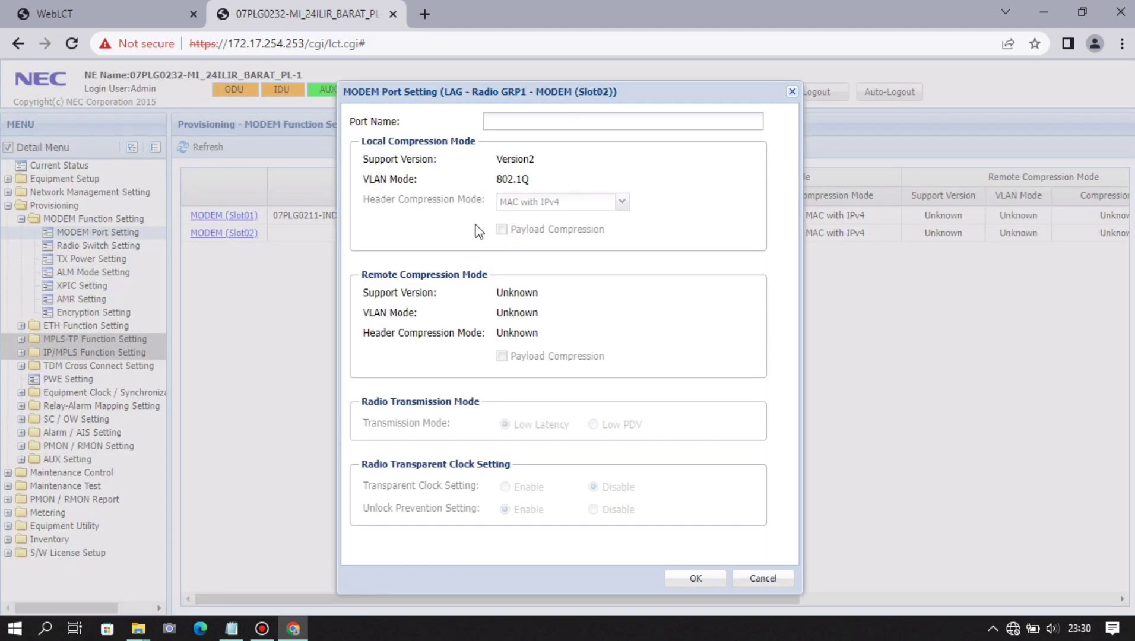
click(544, 122)
key(ctrl+v)
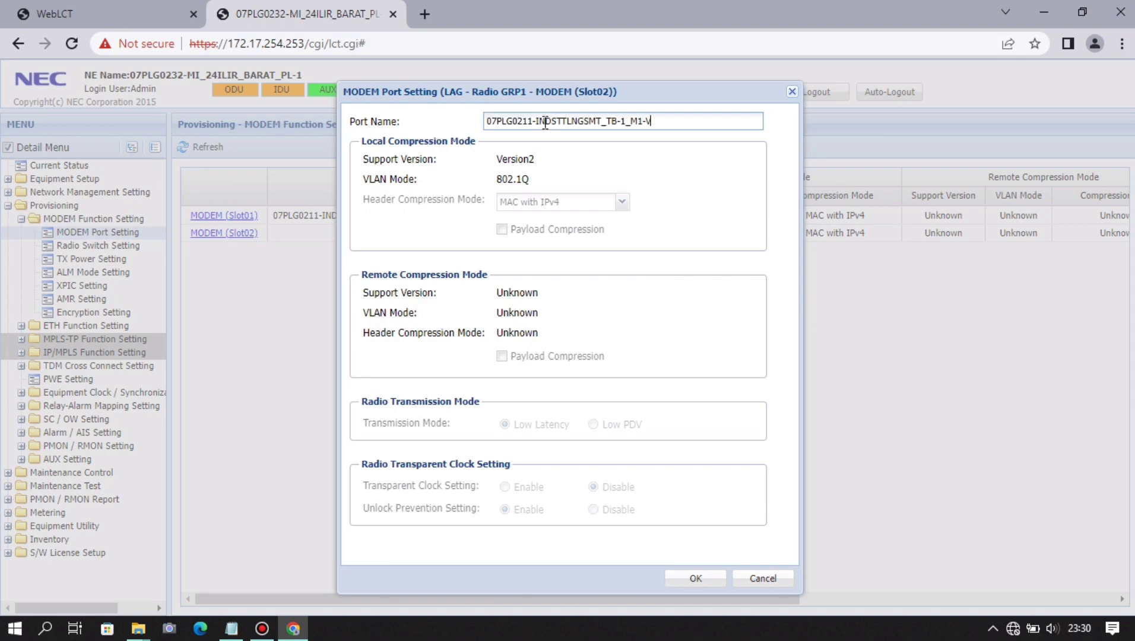
drag(684, 121, 641, 123)
key(BackSpace)
text(2-H)
click(696, 580)
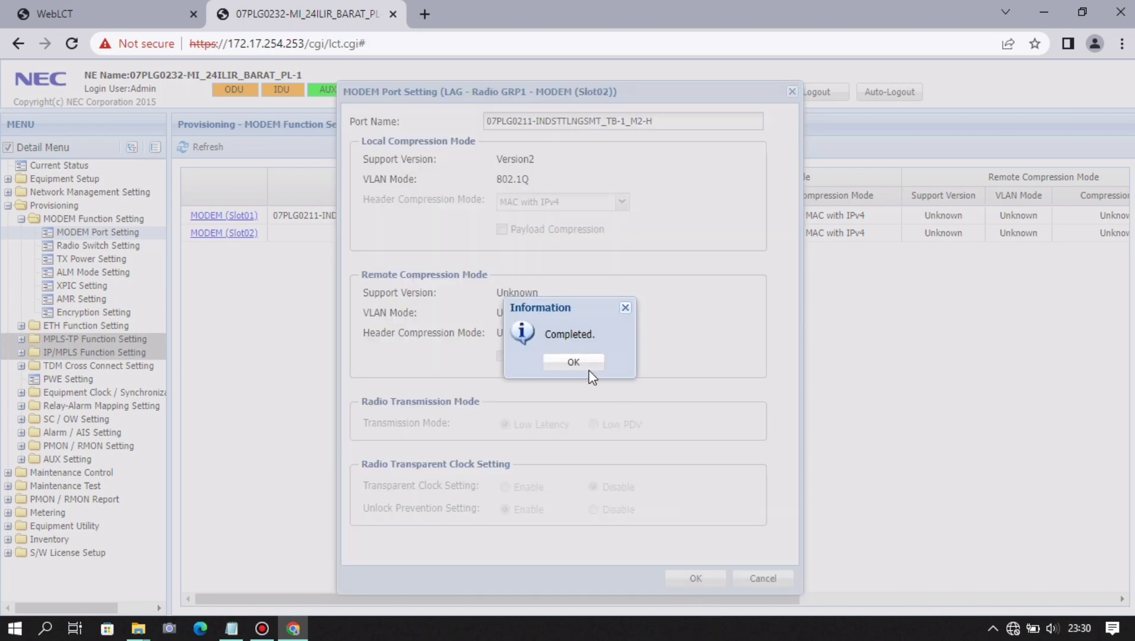
click(576, 362)
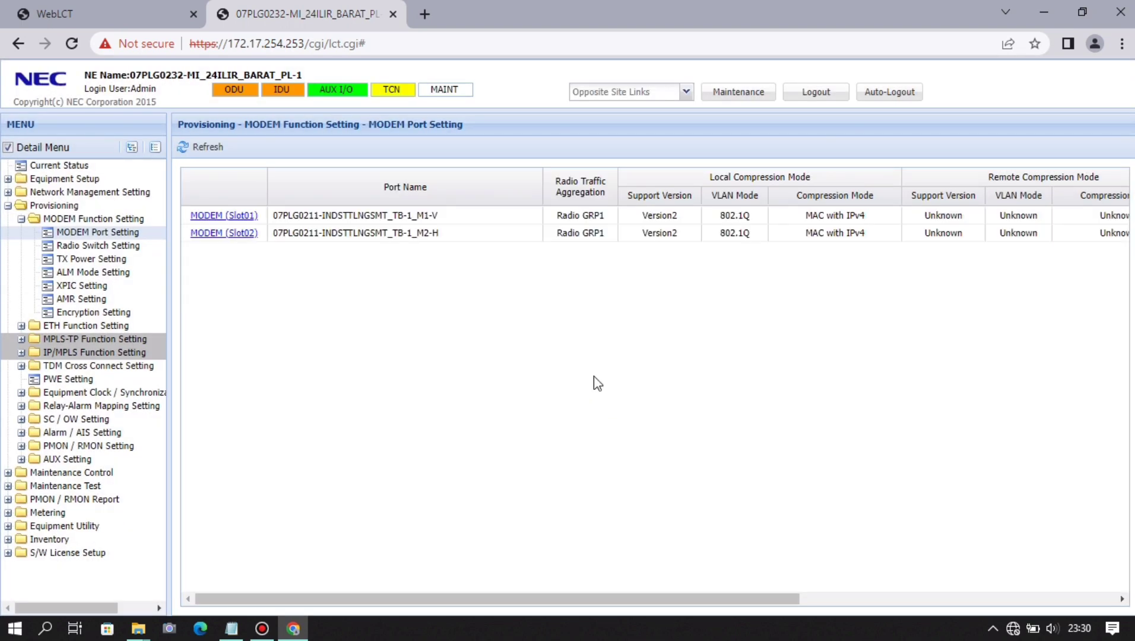
- Set MTPC TX Power on MODEM Slot01 to 15 dBm
click(95, 259)
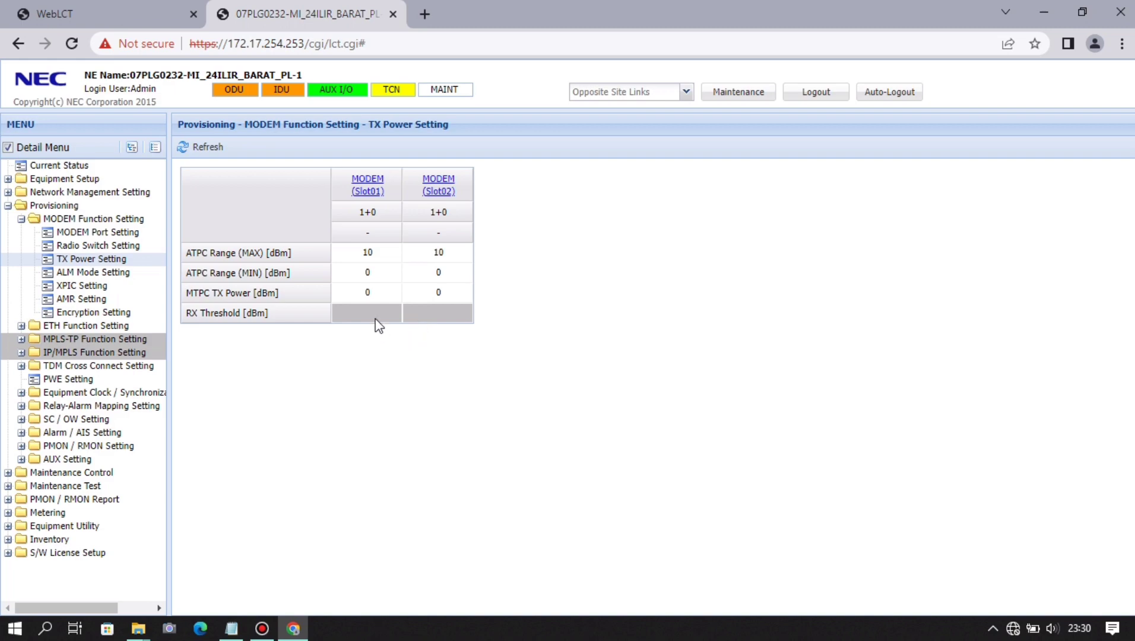
click(371, 189)
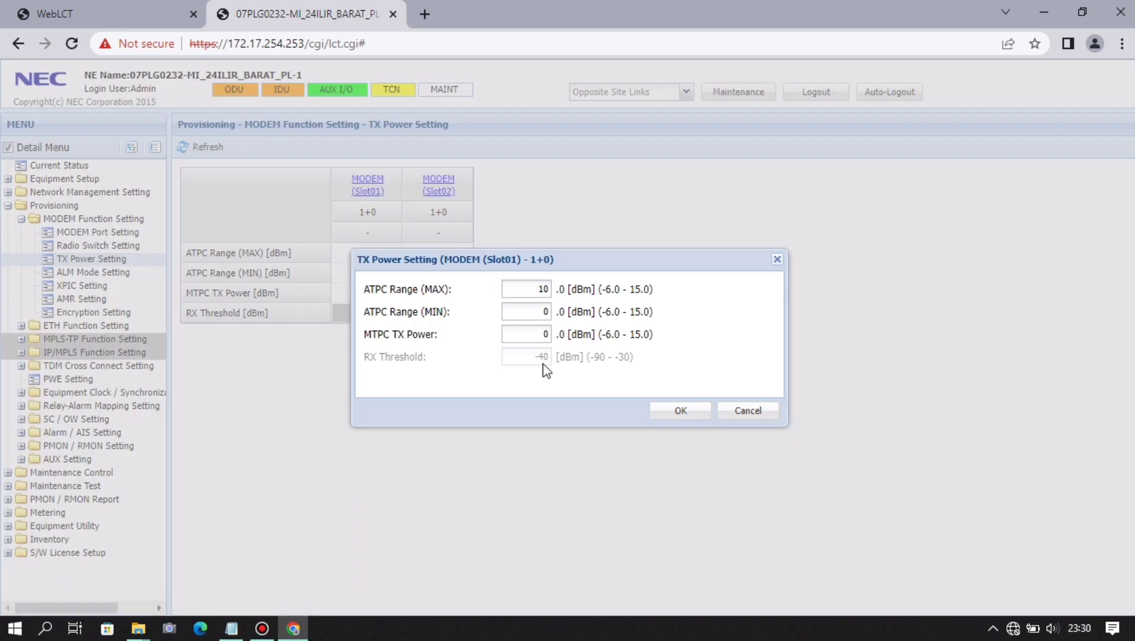
double_click(544, 334)
text(15)
click(668, 413)
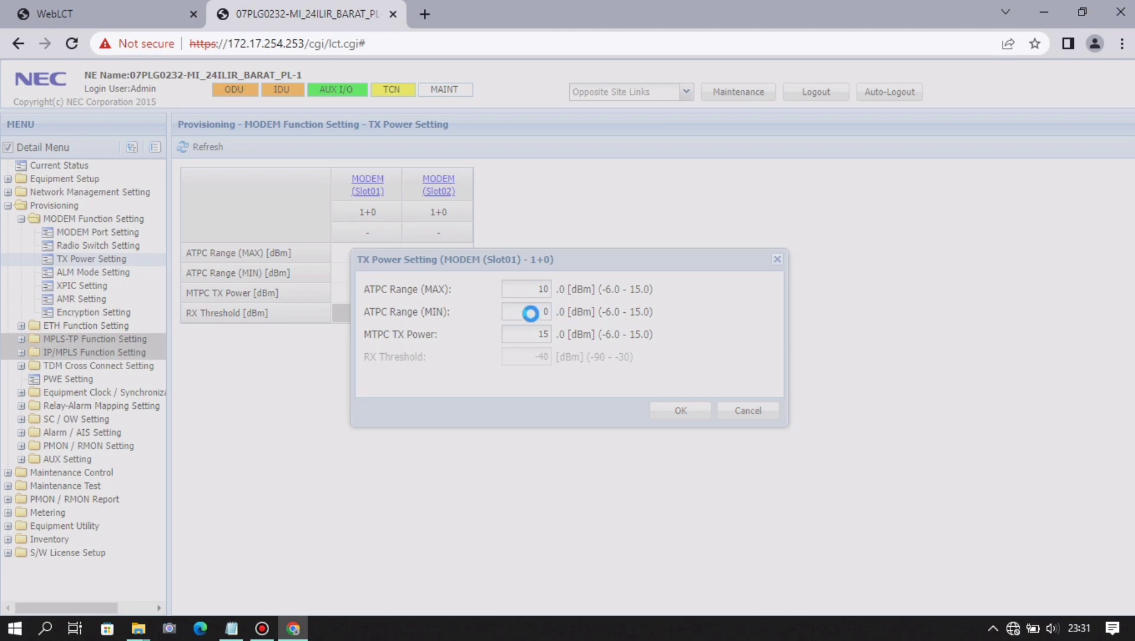
click(551, 365)
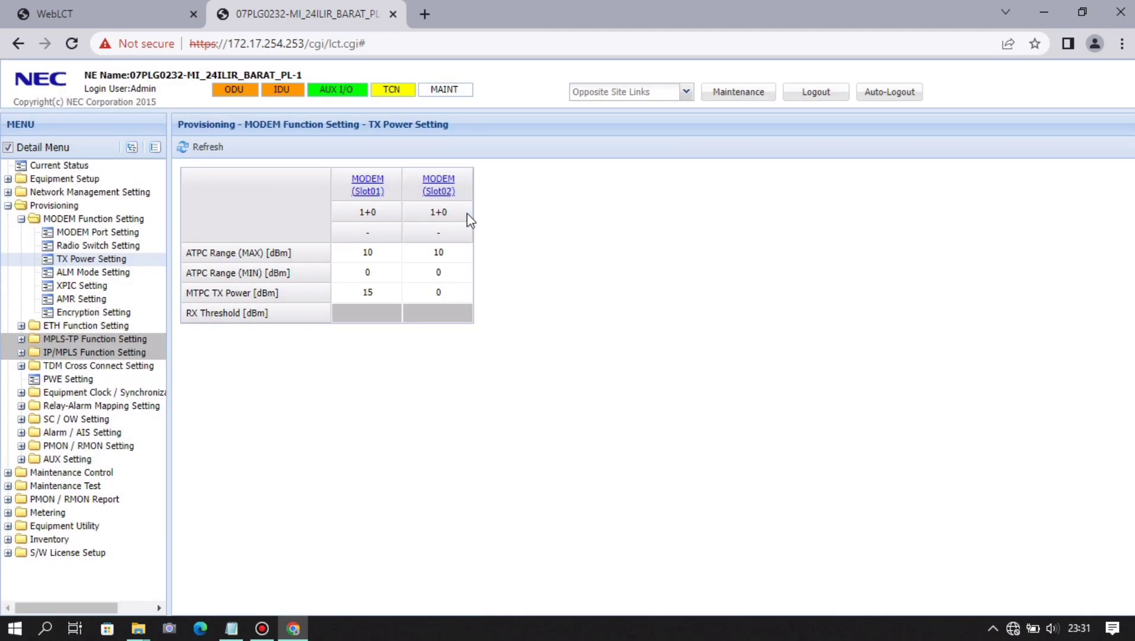
- Set MTPC TX Power on MODEM Slot02 to 15 dBm as well
click(446, 183)
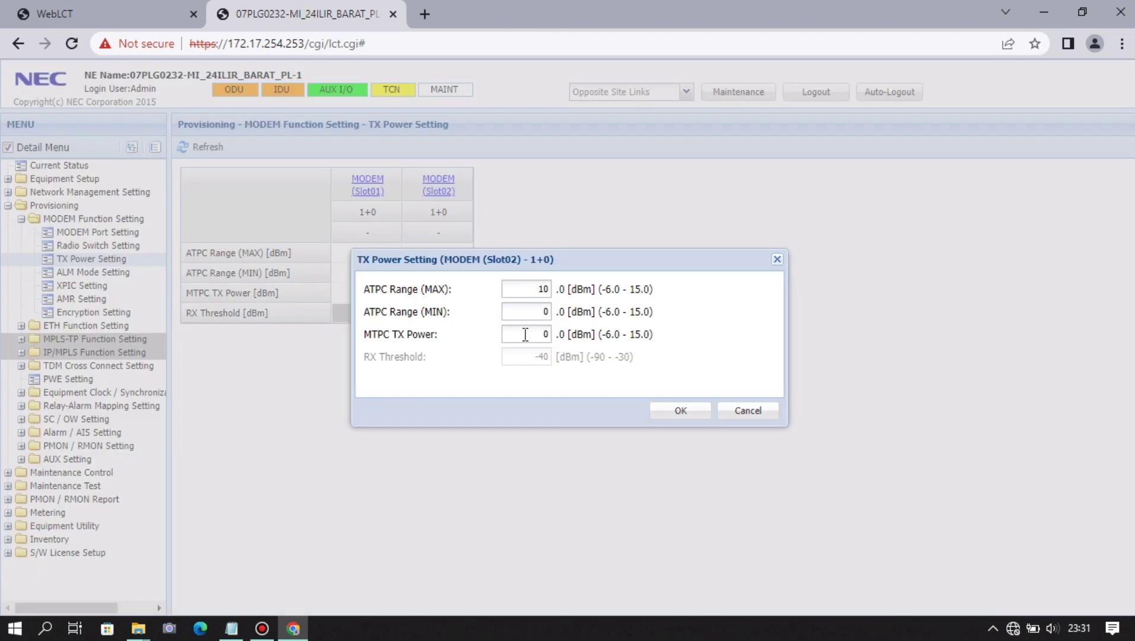
double_click(538, 334)
text(15)
click(702, 412)
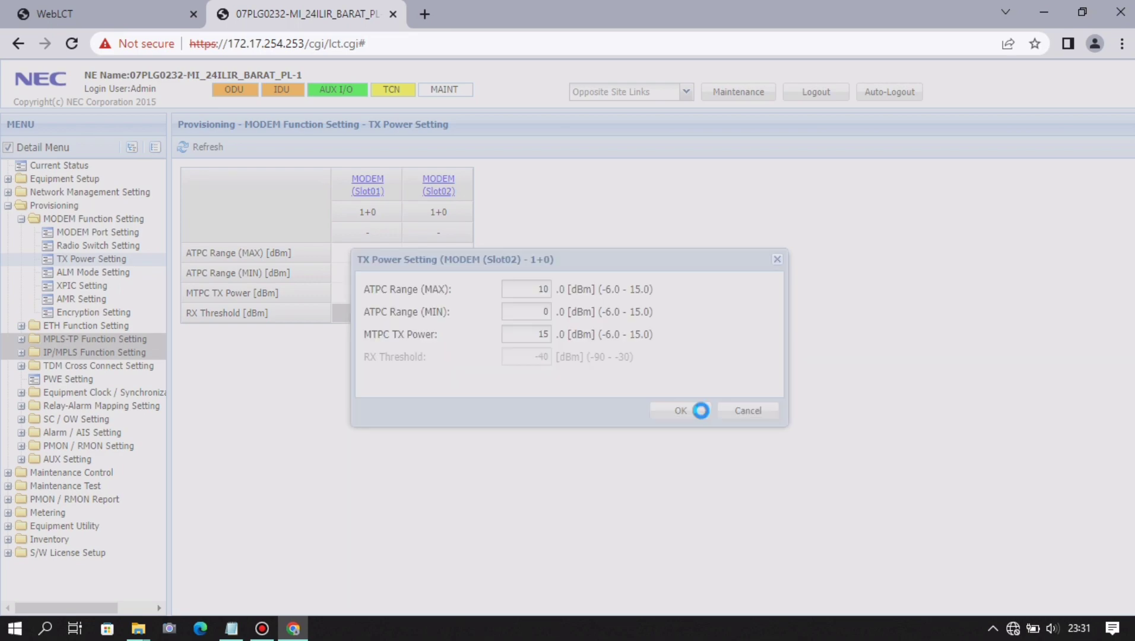
click(585, 364)
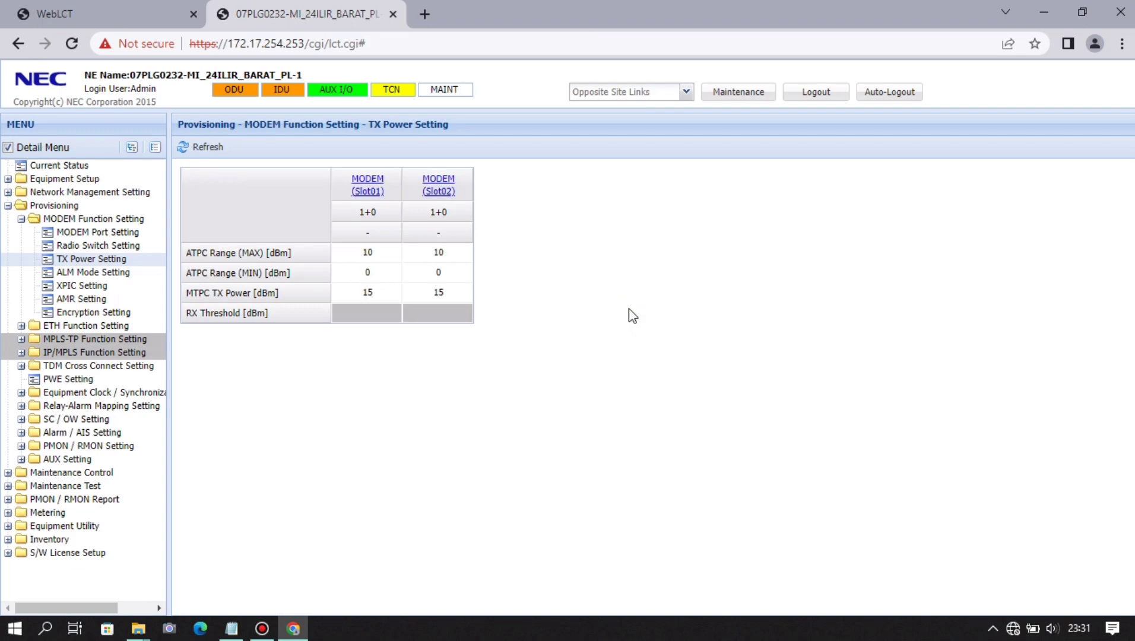
- Collapse MODEM Function Setting and open ETH Function Setting > Equipment Setting
click(22, 219)
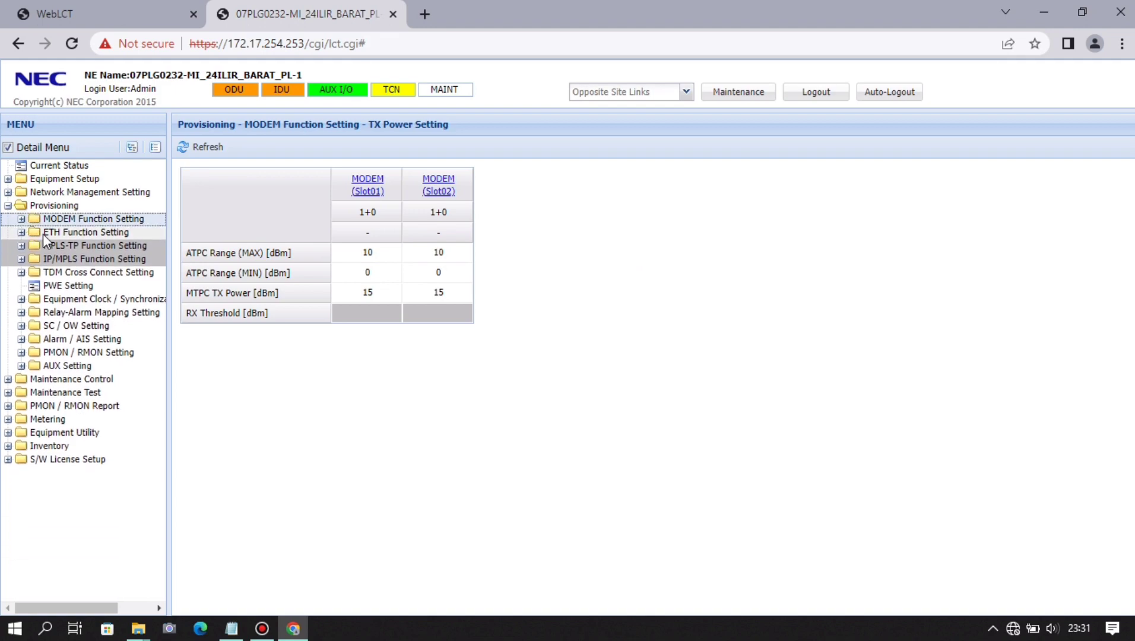
double_click(44, 233)
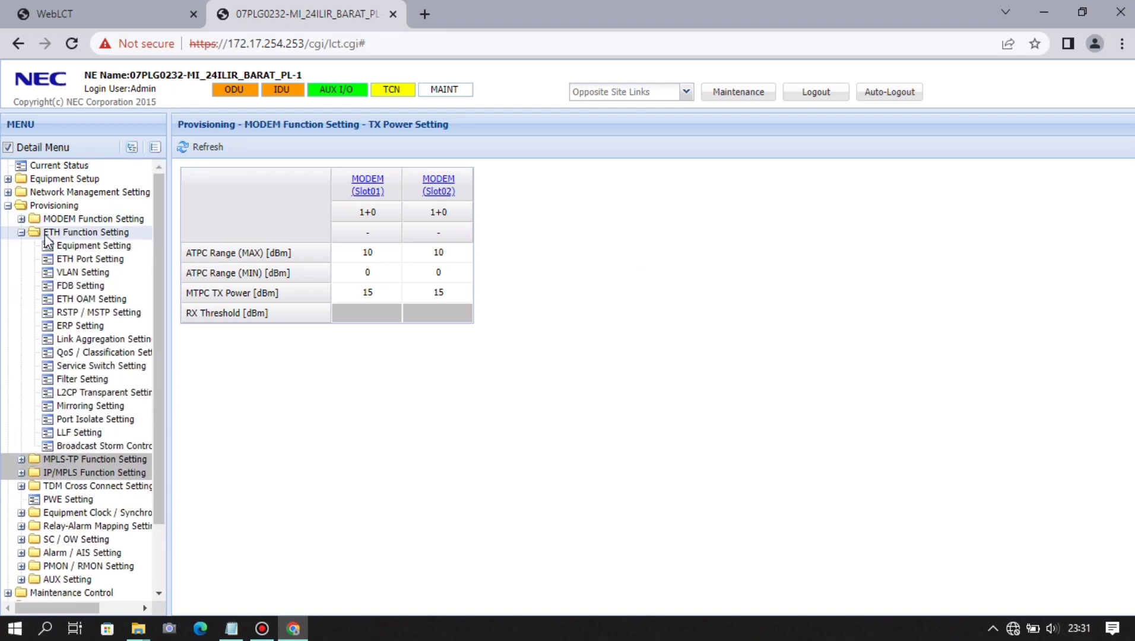
click(64, 246)
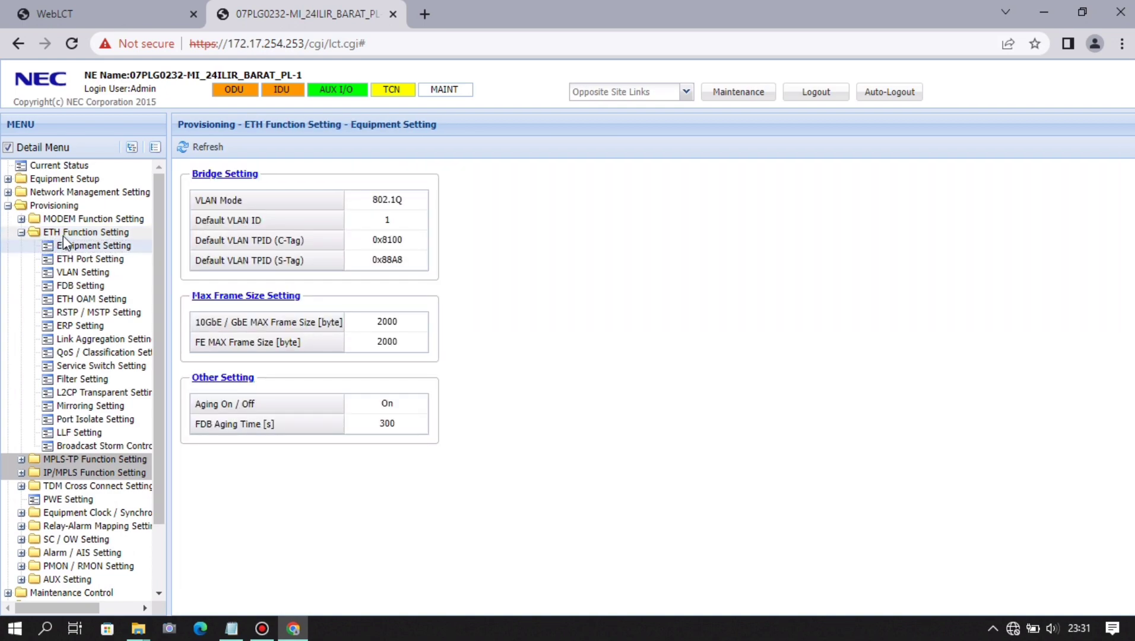
click(21, 233)
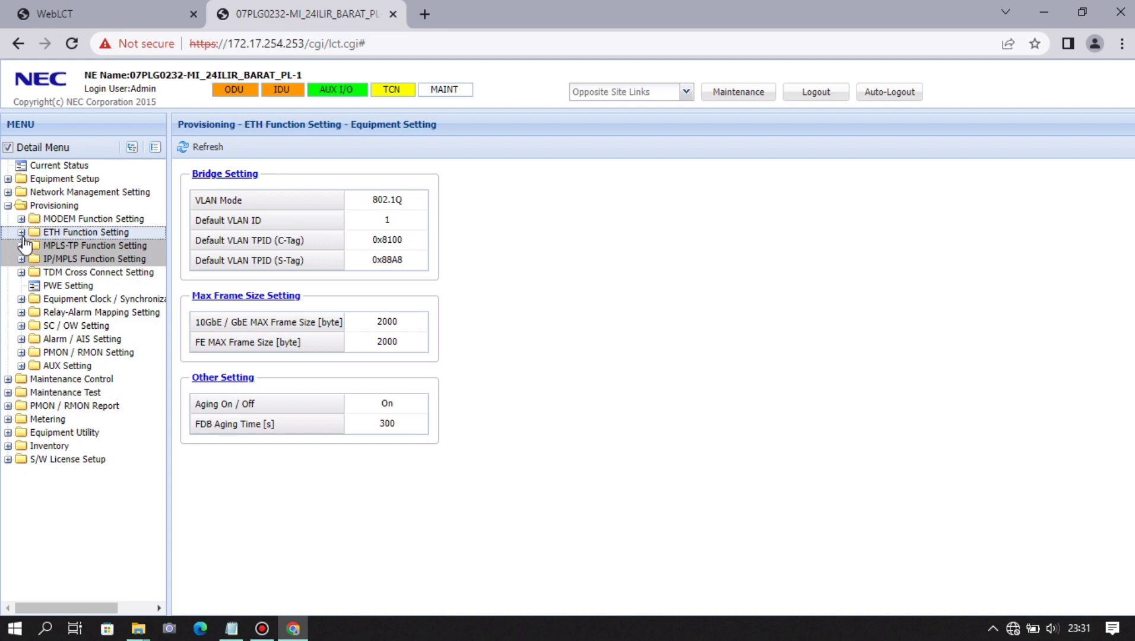
click(22, 233)
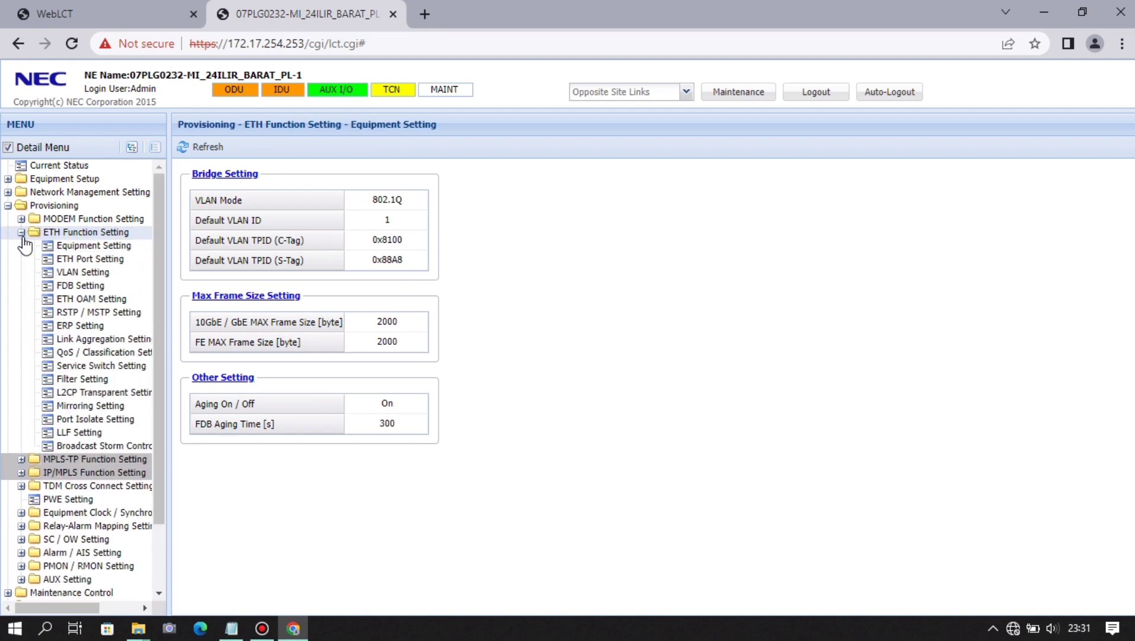
click(66, 246)
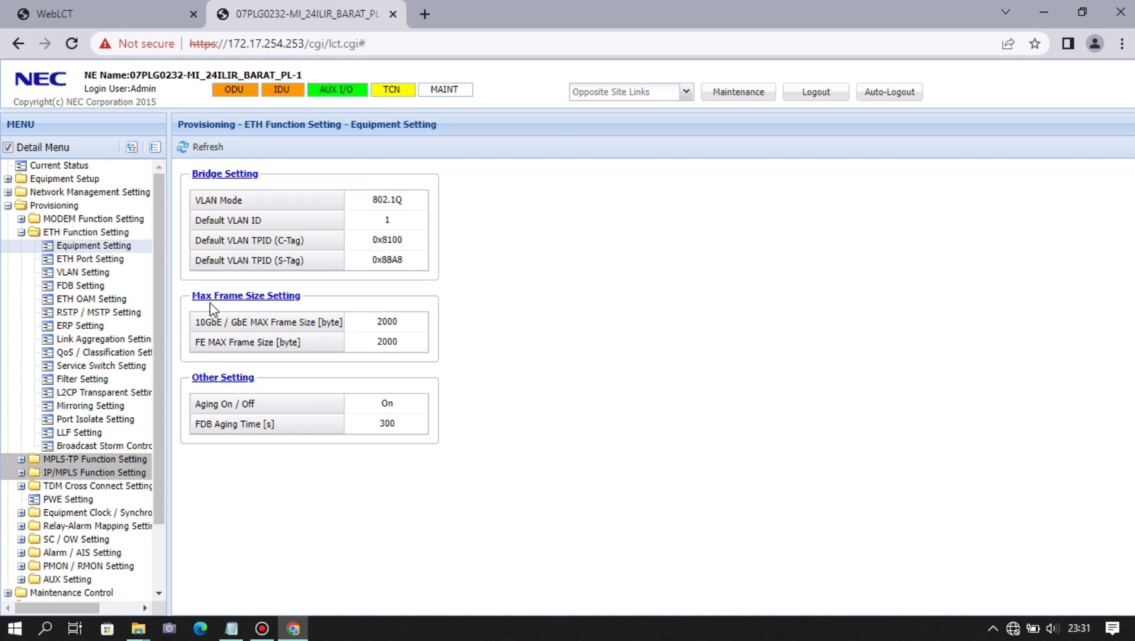
- Change the 10GbE / GbE MAX Frame Size from 2000 to 9600 bytes and apply
click(280, 296)
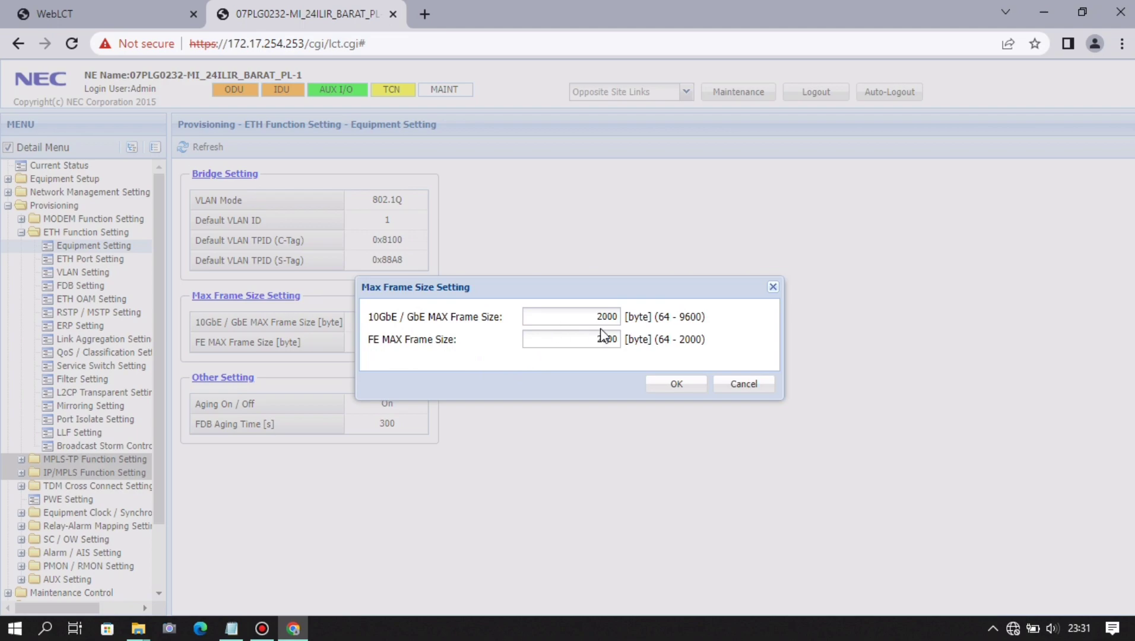
drag(592, 316, 621, 315)
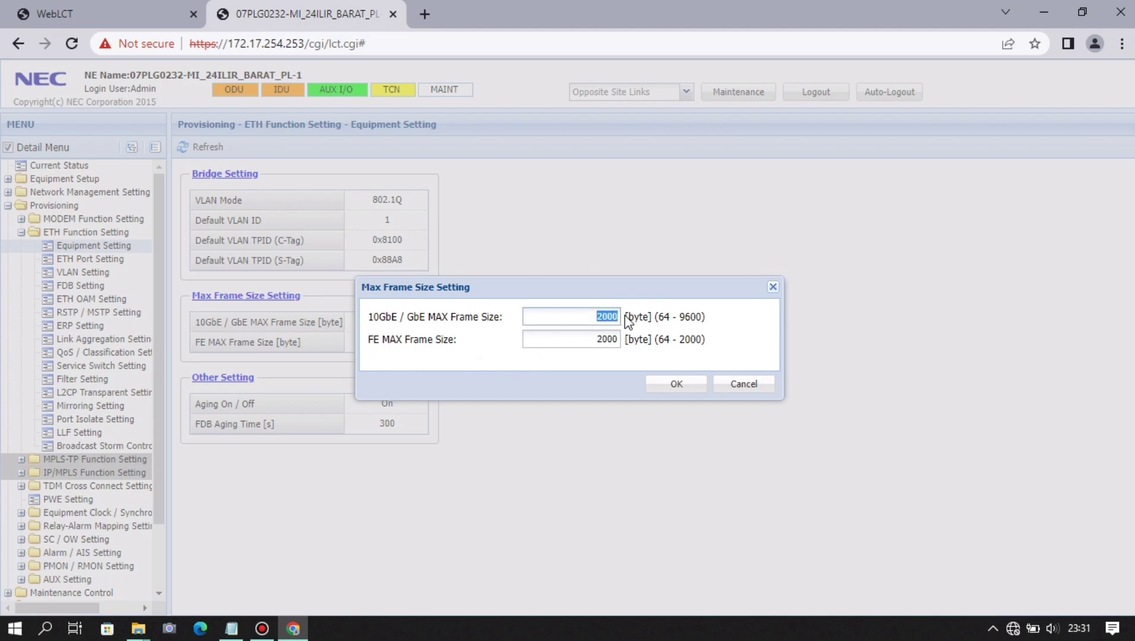
text(9)
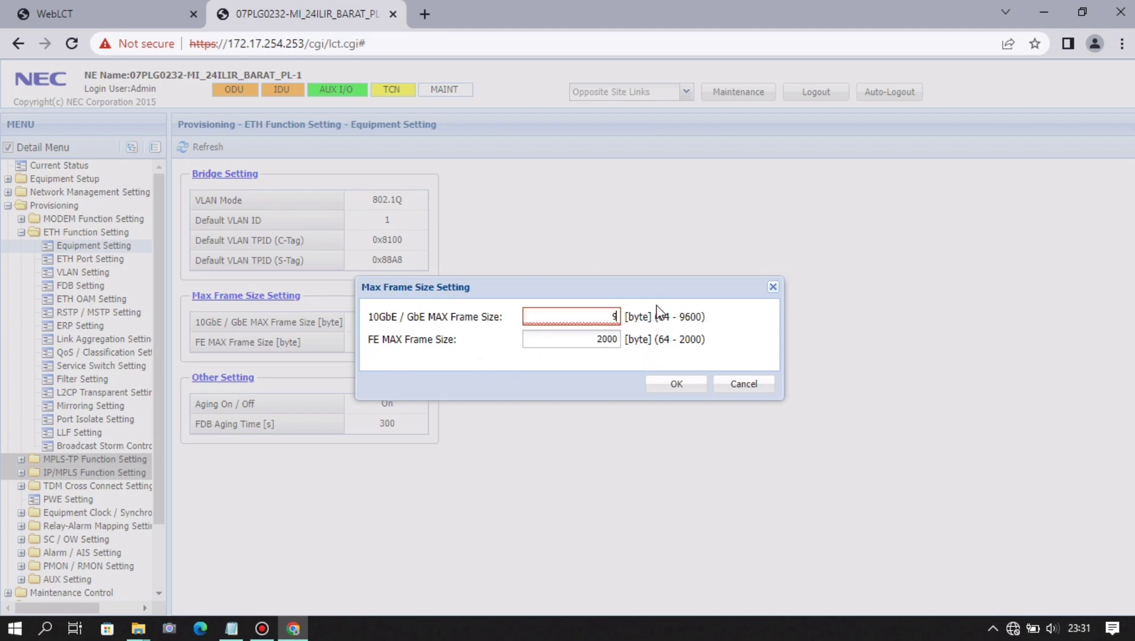
text(600)
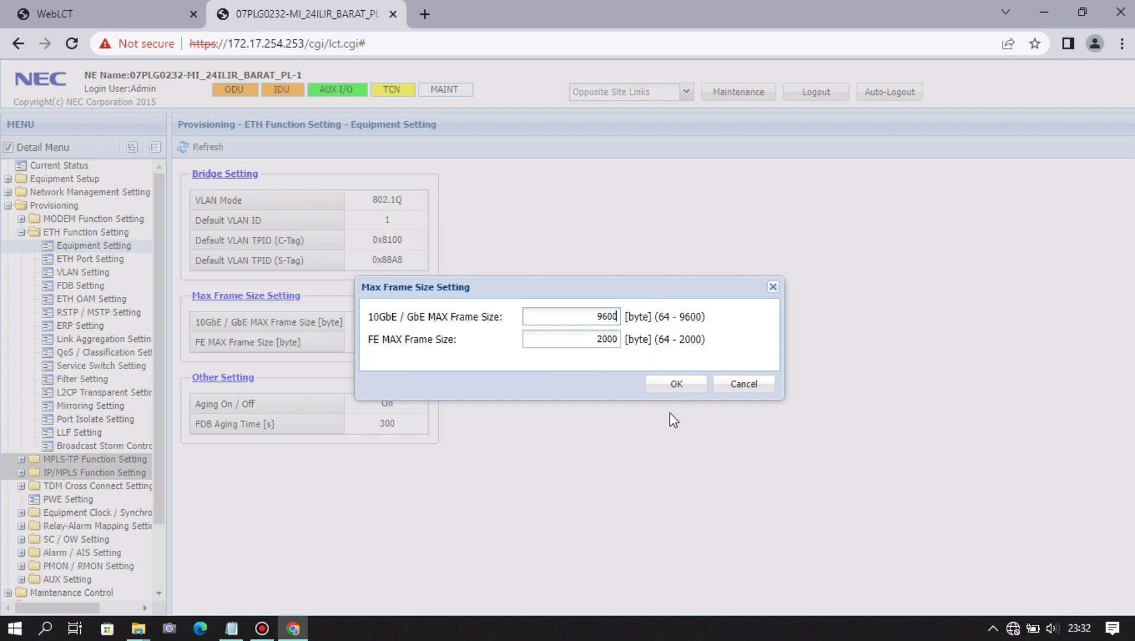
click(682, 393)
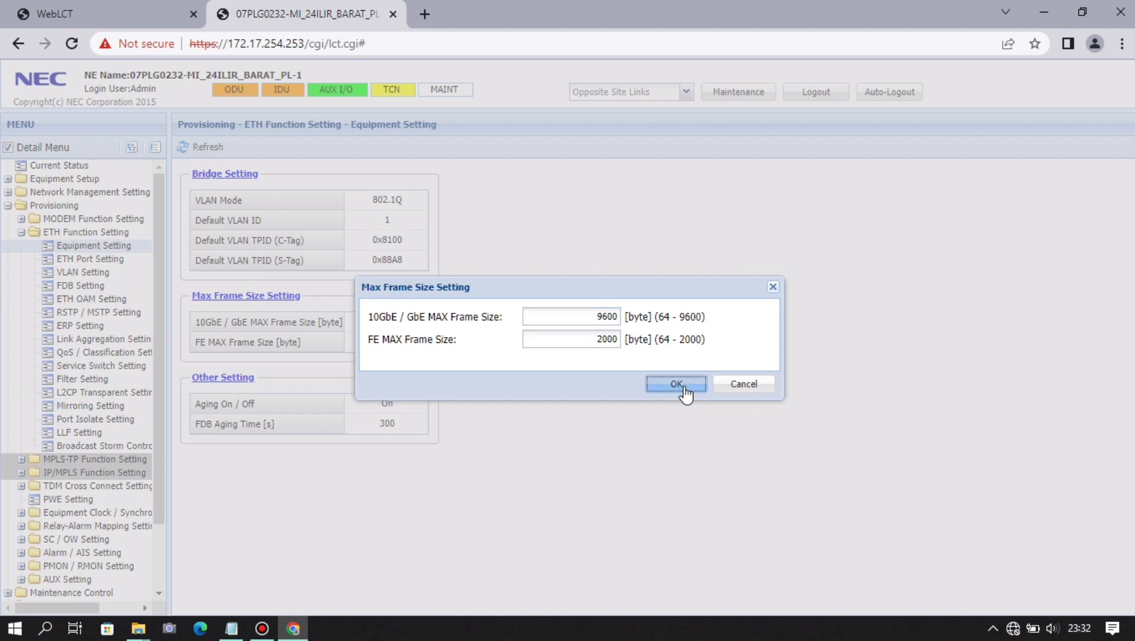
click(595, 367)
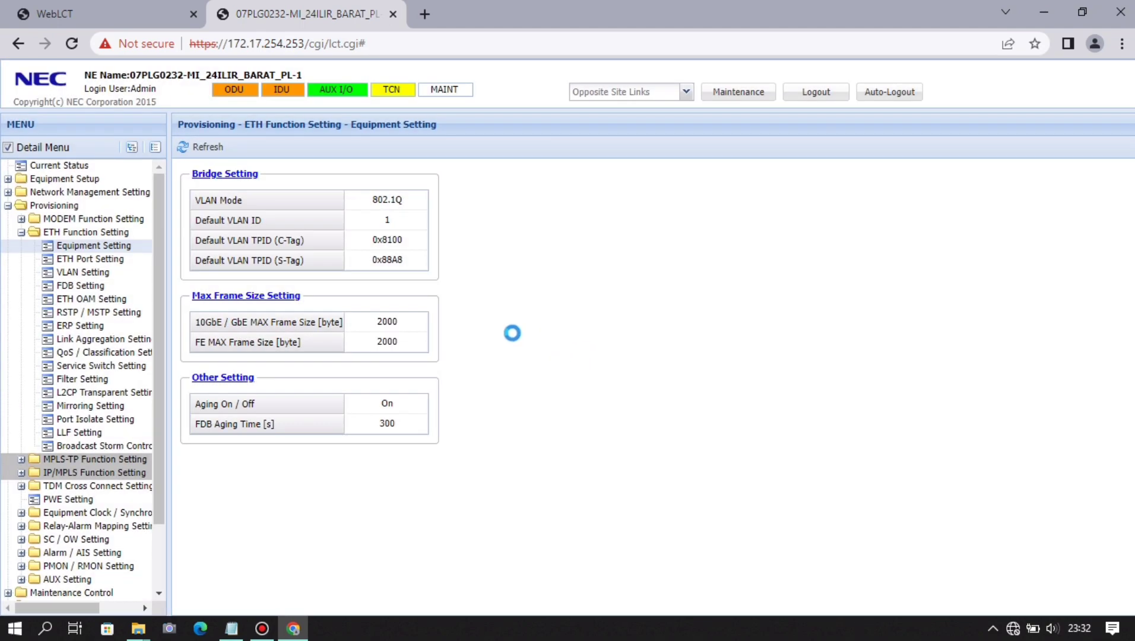
click(122, 259)
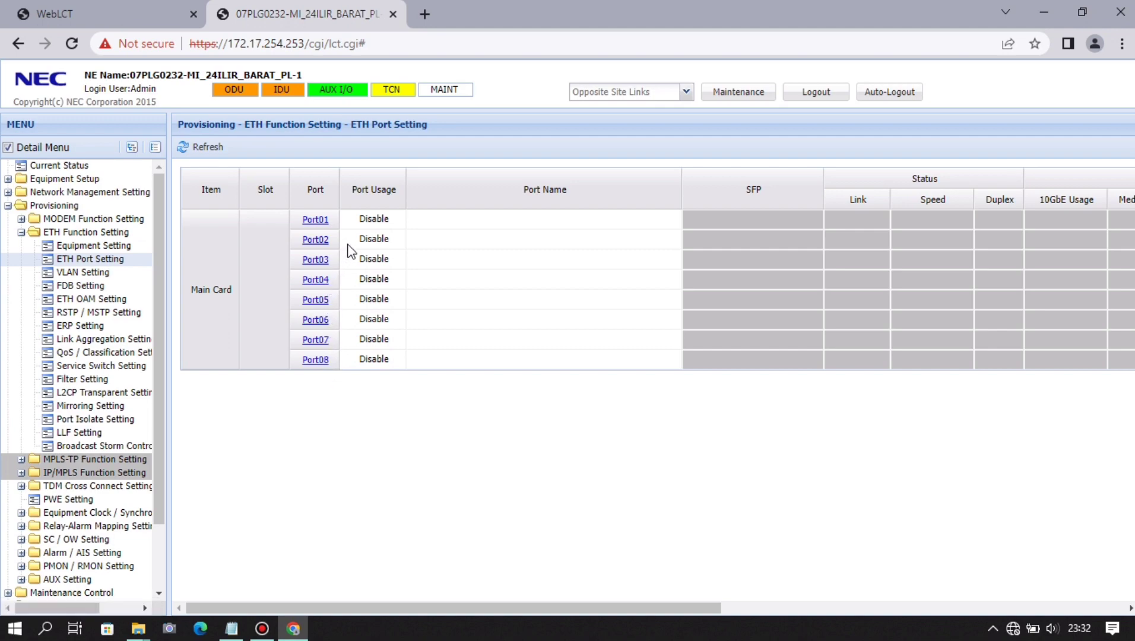
- Enable Main Card ETH Port01 with the name TO BTS SRAN PORT1 and apply it
click(316, 219)
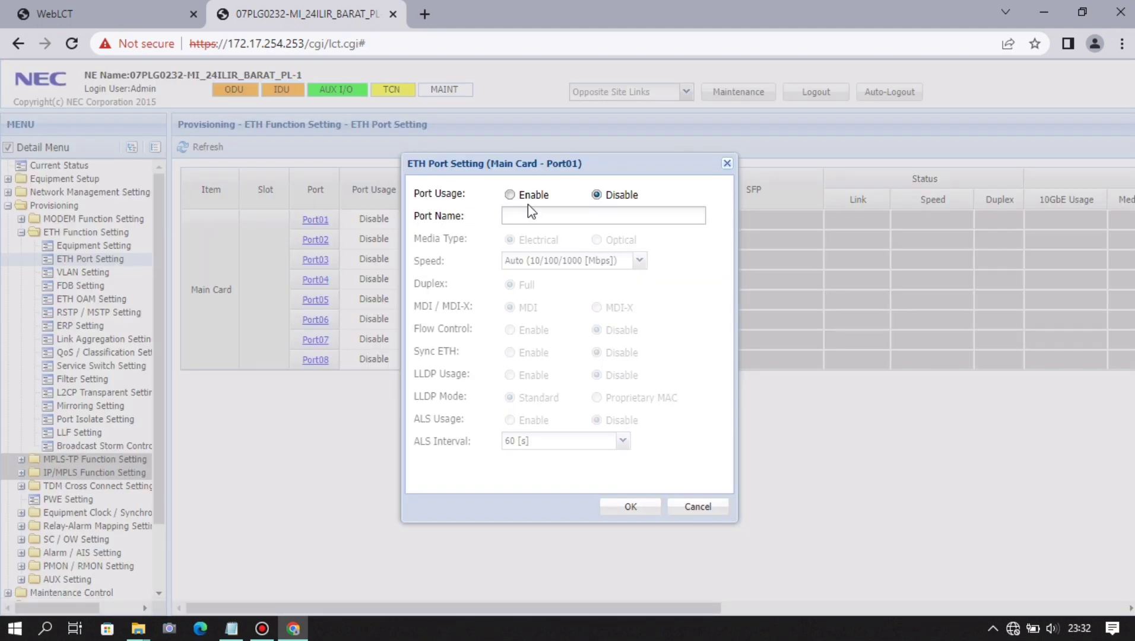
click(512, 196)
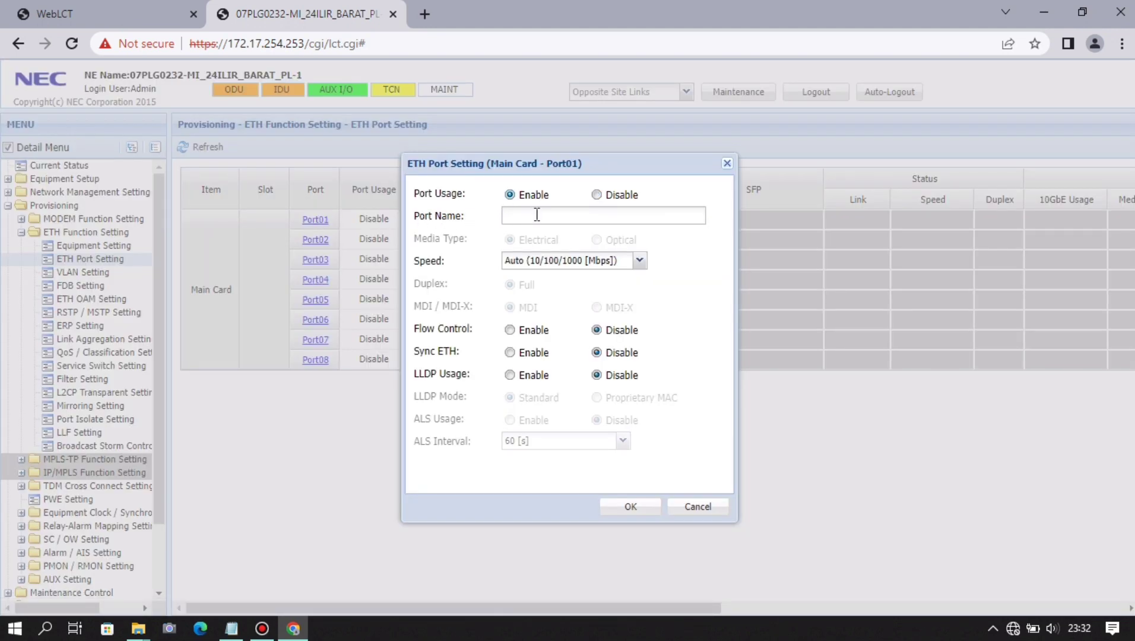
click(537, 215)
text(TO BTS SRAN PORT1)
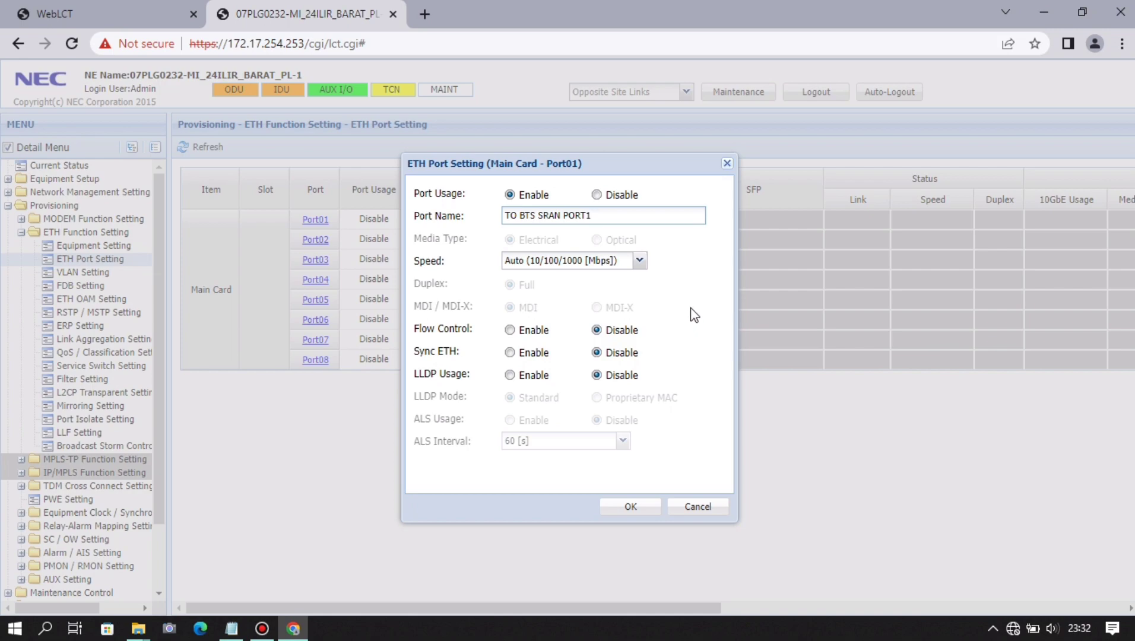
click(653, 508)
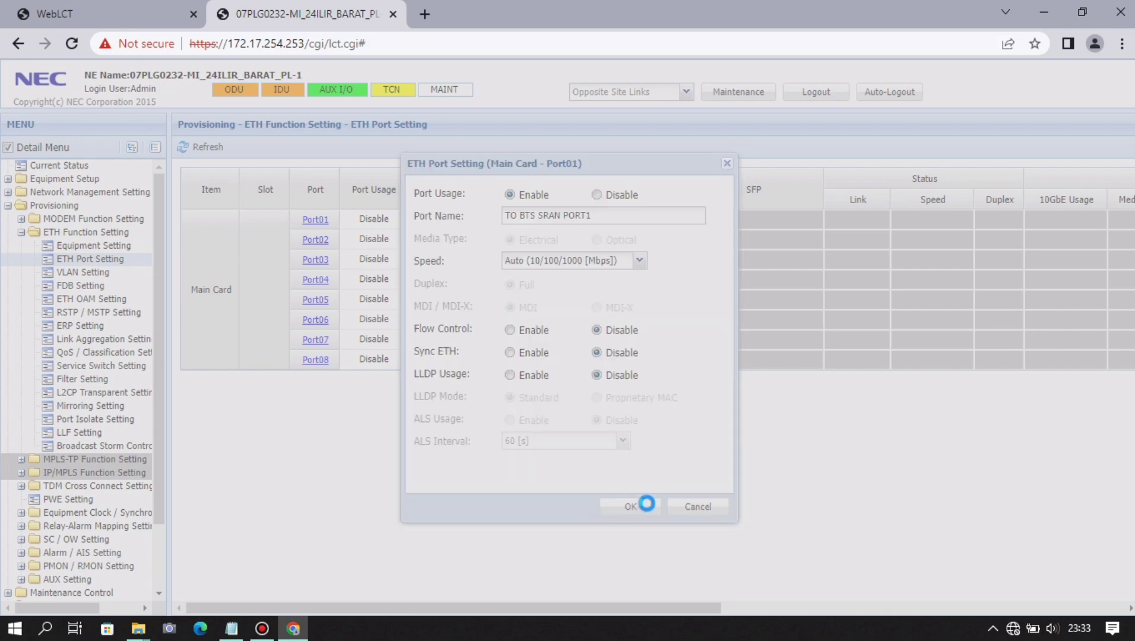
click(573, 364)
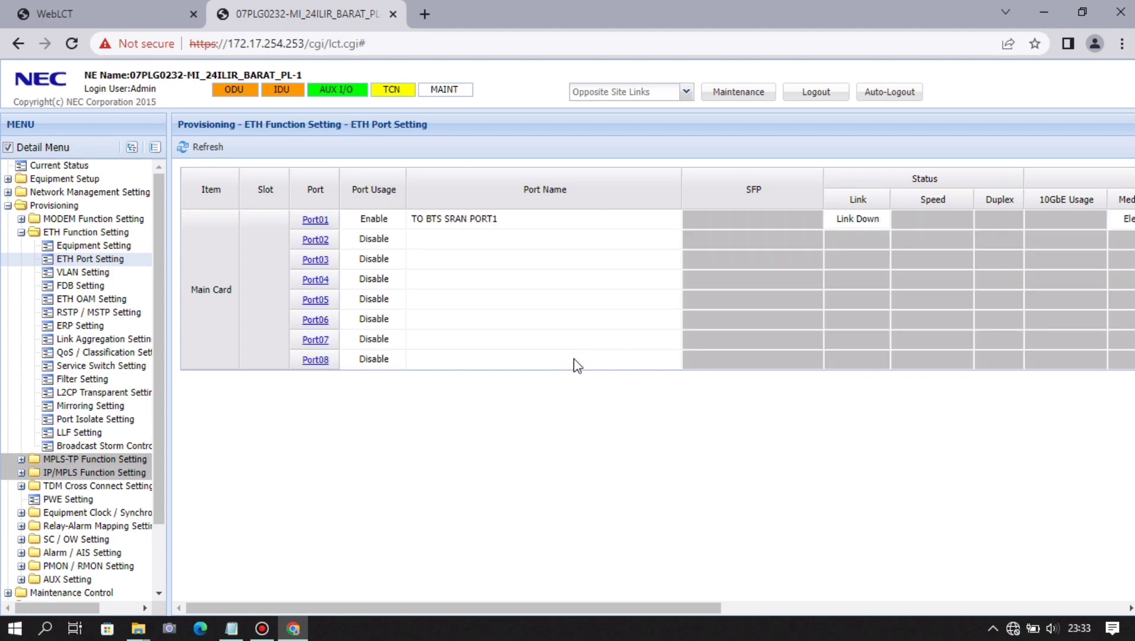
click(84, 272)
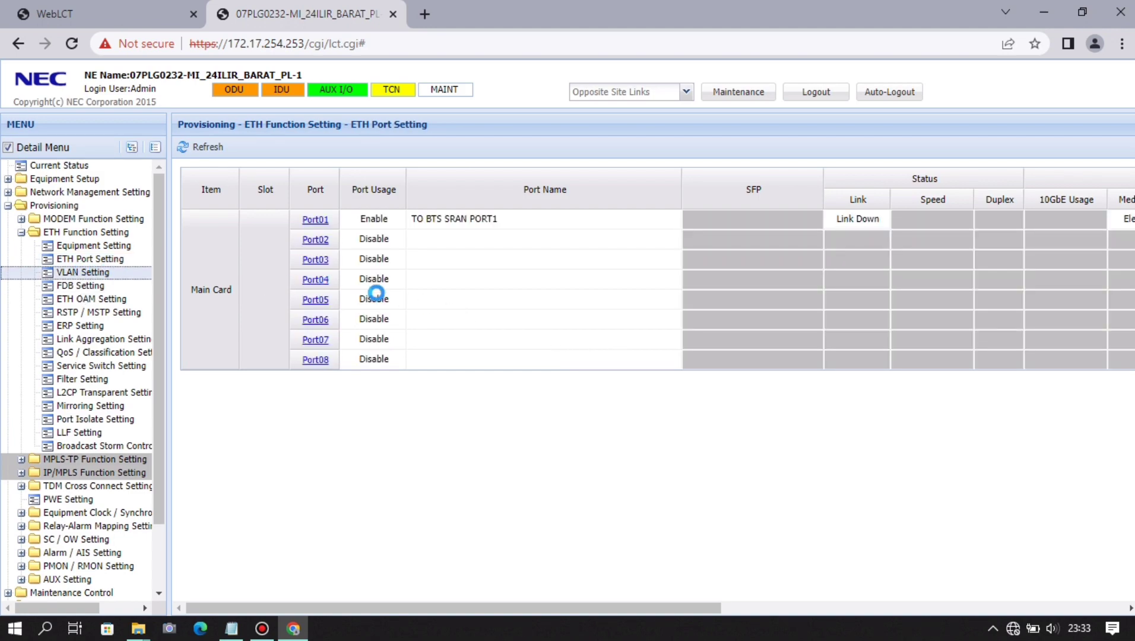
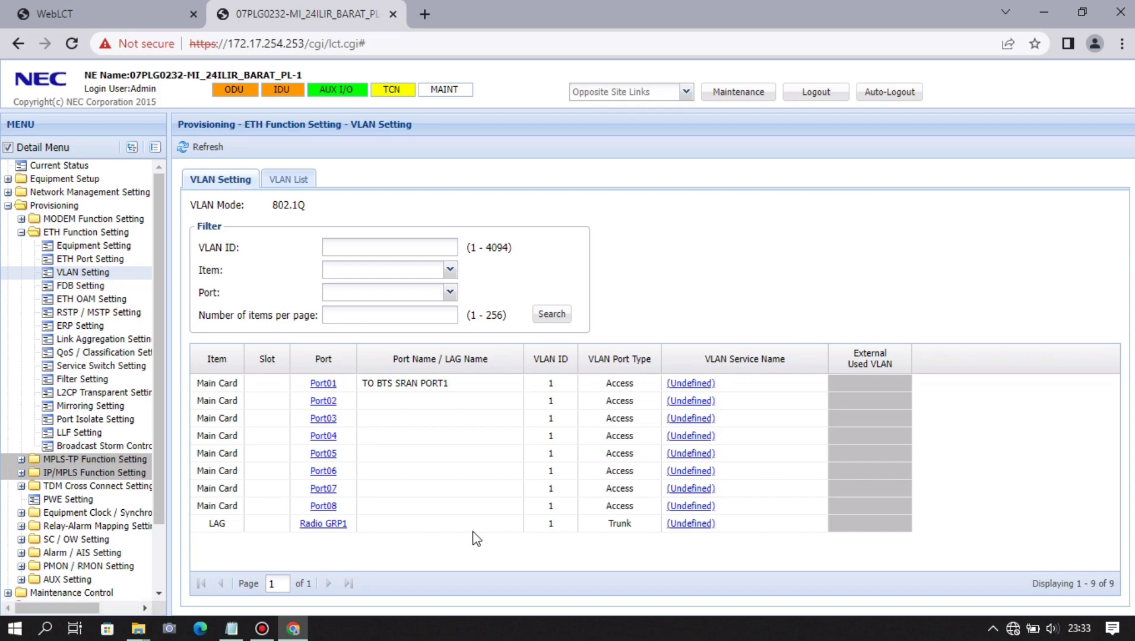
- Name the Radio GRP1 LAG RTA_07PLG0211-INDSTTLNGSMT_TB-1, trimming the _M1-V suffix, and apply it
click(97, 340)
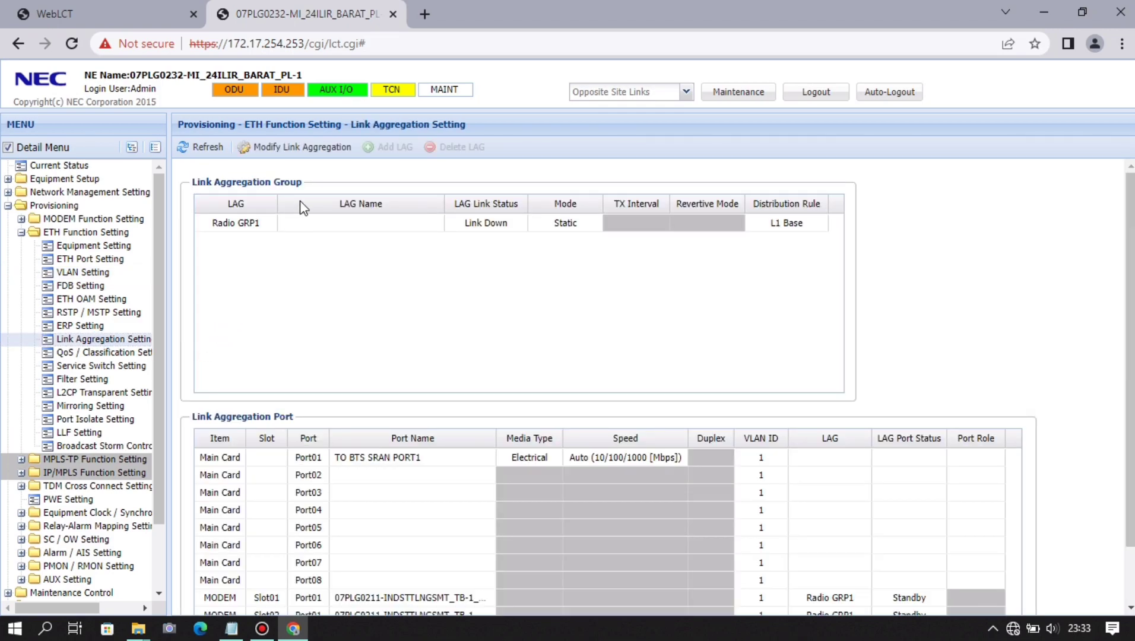
click(314, 156)
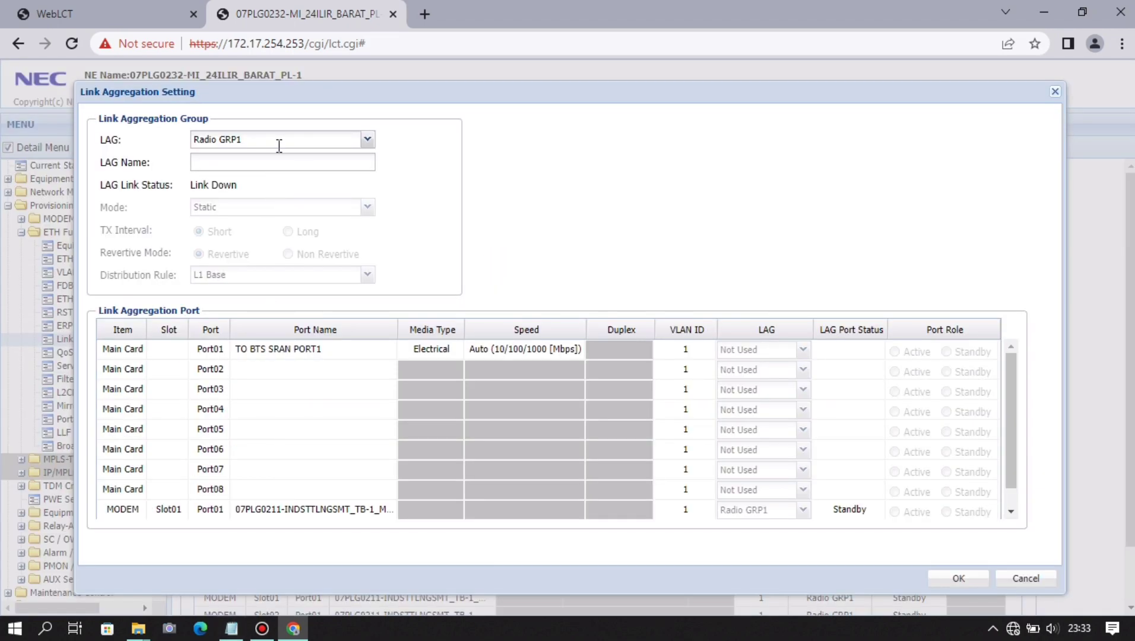
click(279, 161)
text(RTA_)
text(07PLG0211-INDSTTLNGSMT_TB-1_M1-V)
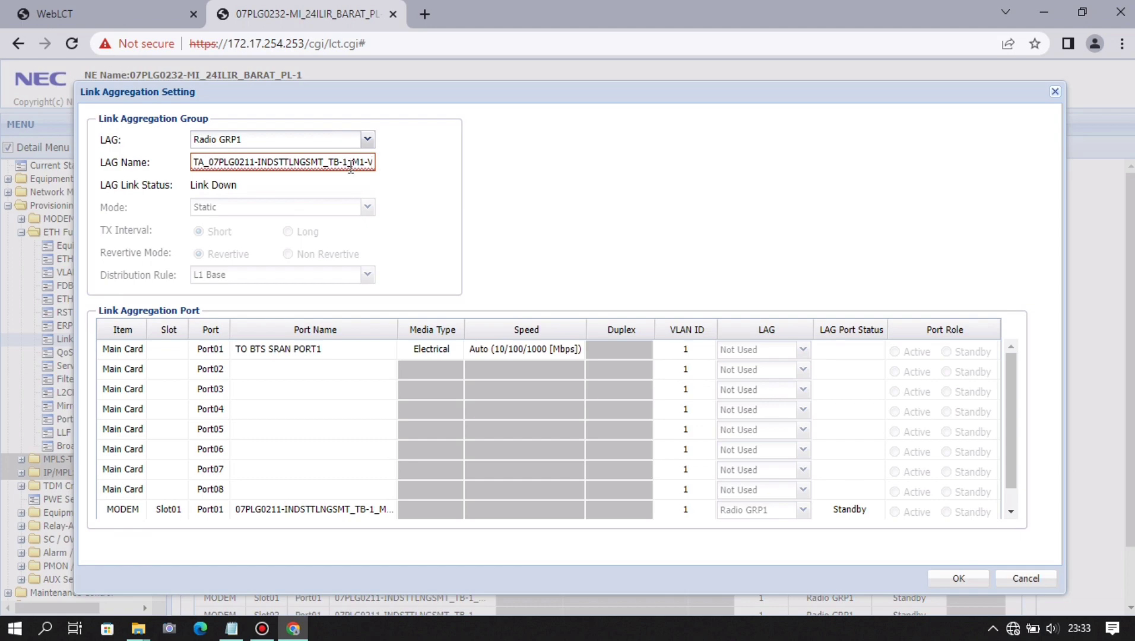
key(BackSpace)
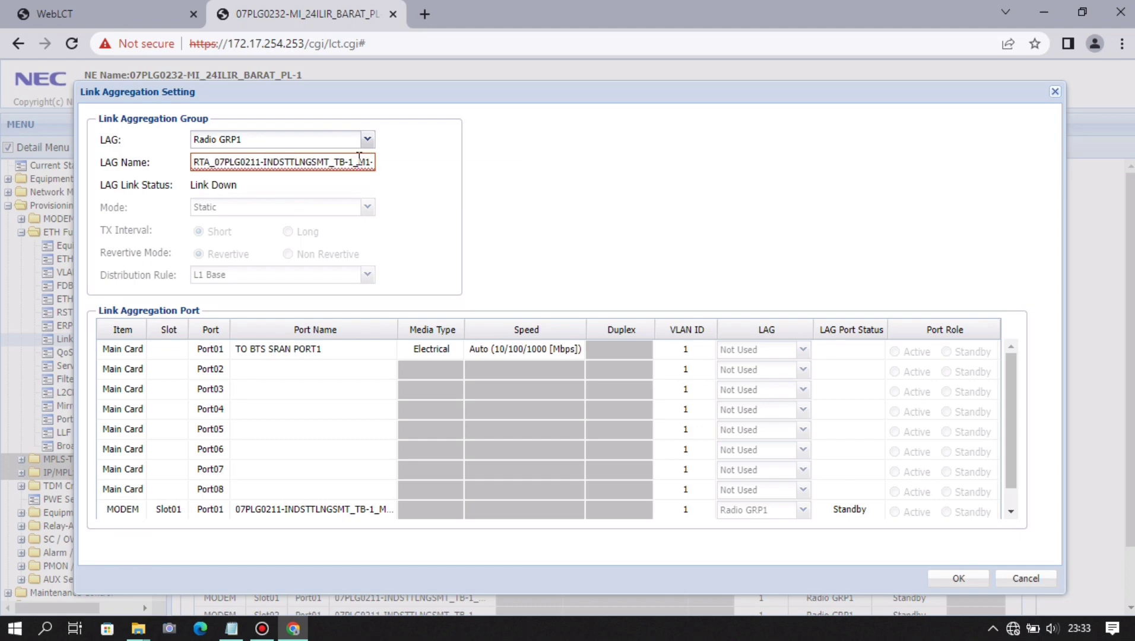
drag(358, 159, 422, 171)
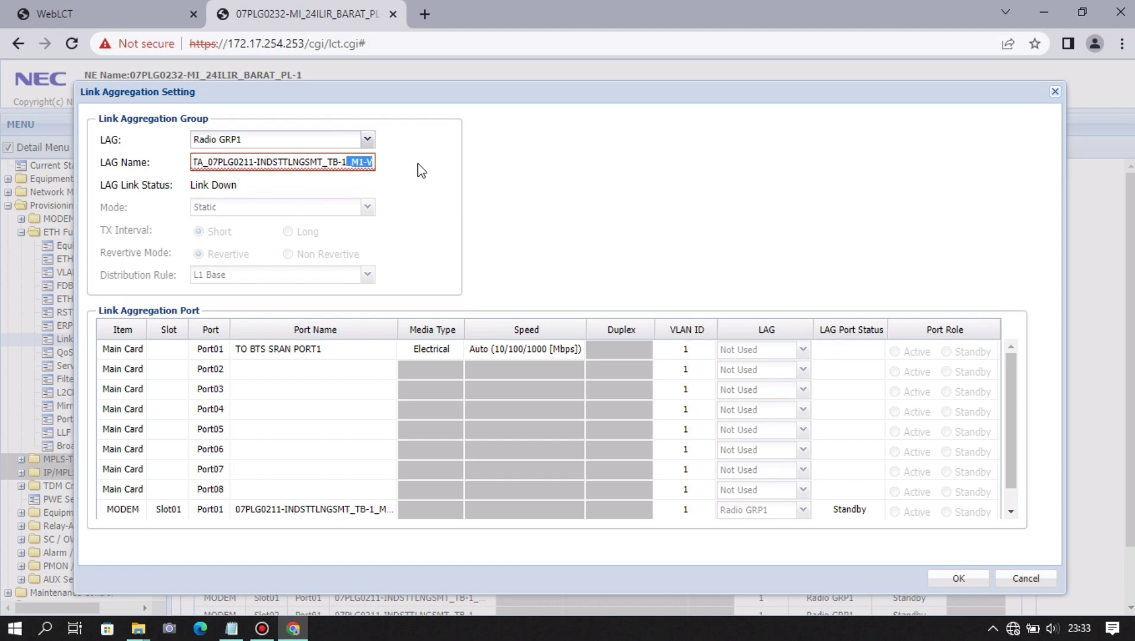
key(BackSpace)
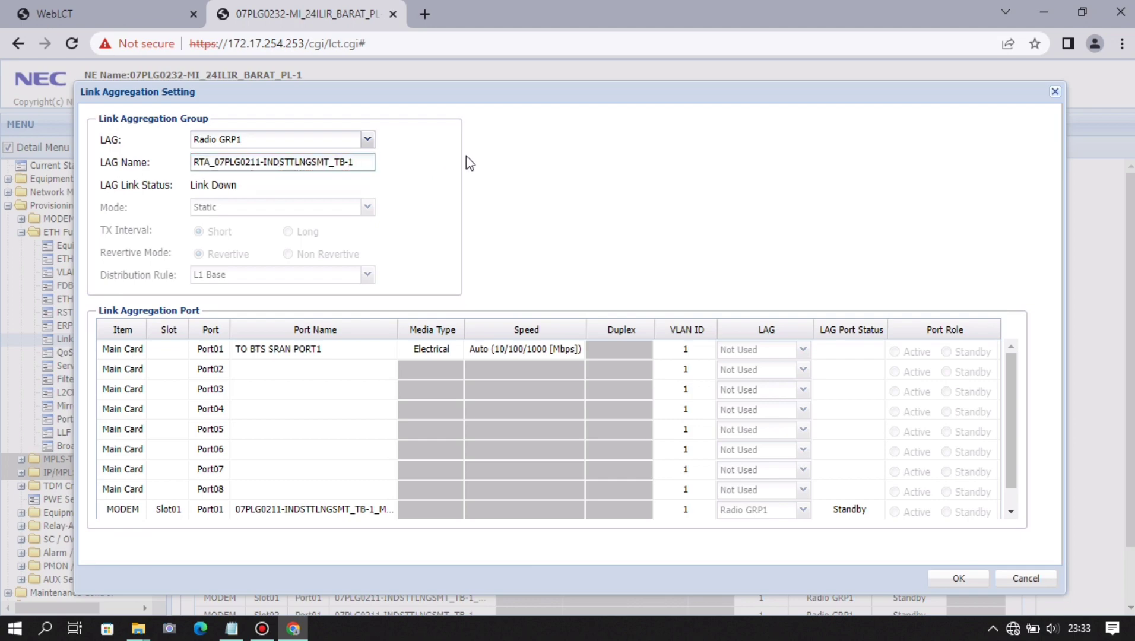
click(946, 584)
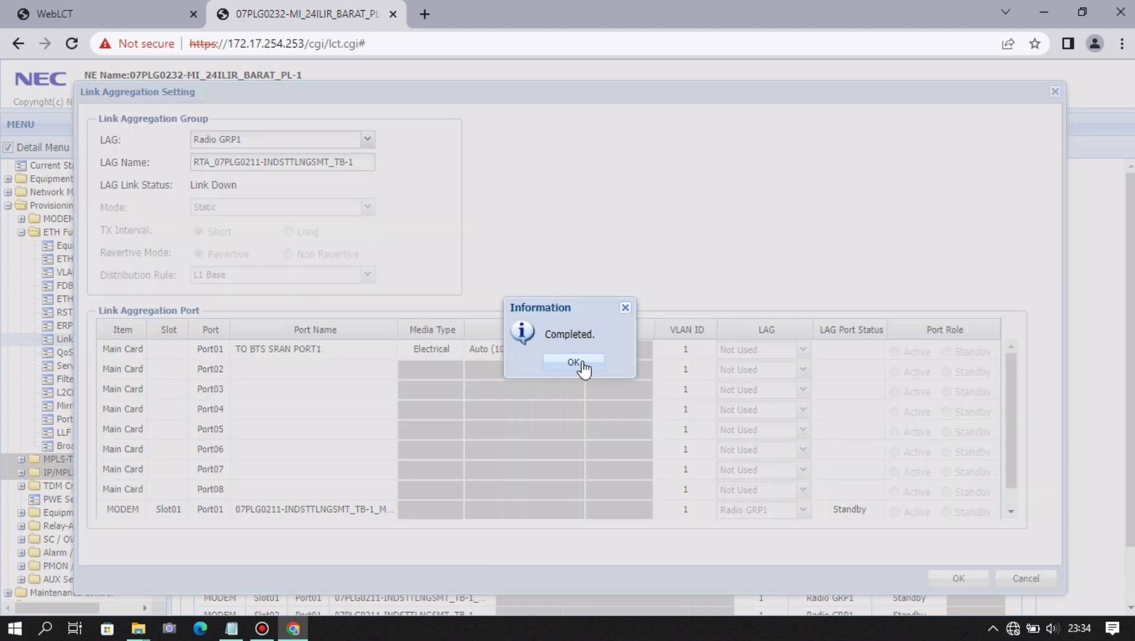
click(583, 368)
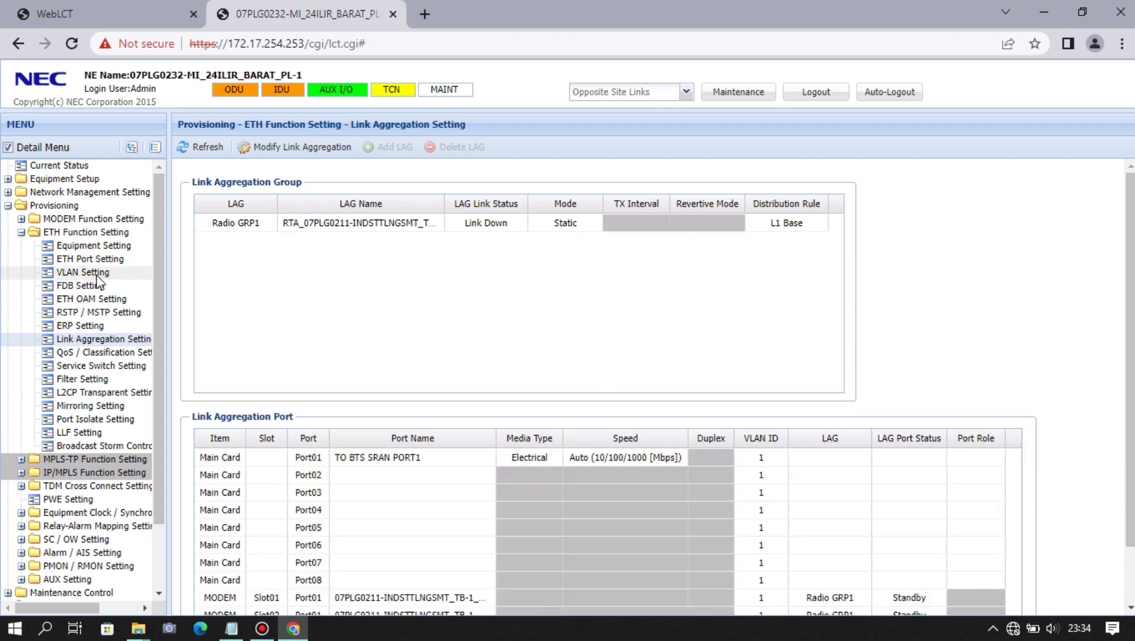
- Open VLAN Setting and view the VLAN List, which holds only VLAN ID 1
click(89, 273)
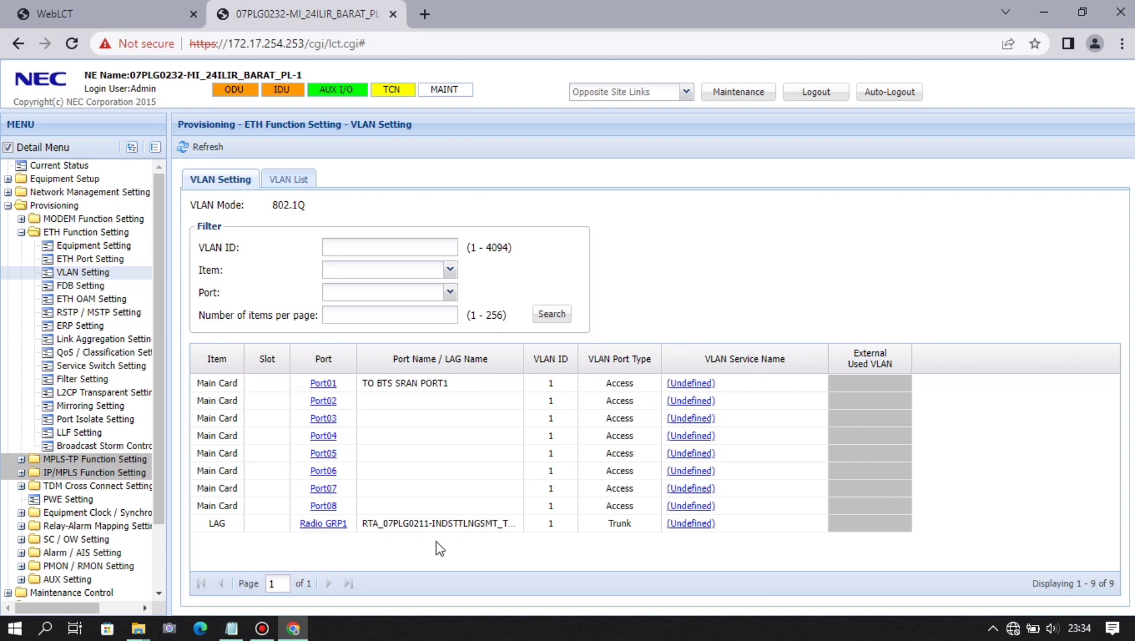
click(304, 181)
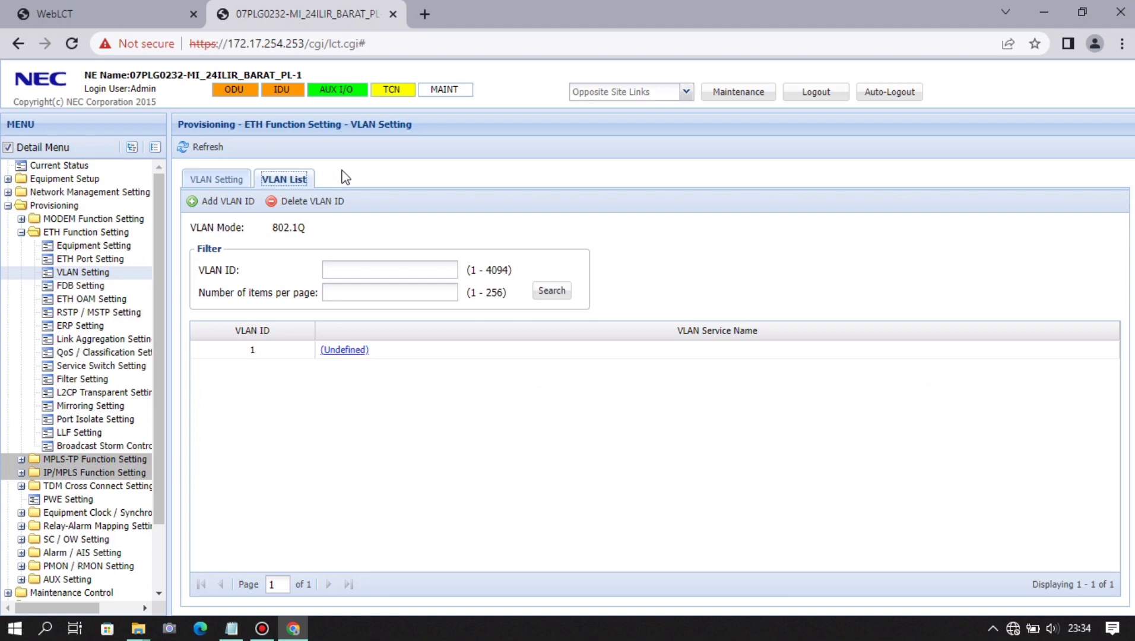
- Enter VLAN IDs 1031, 2031, 2431, 3031 and 4031 in the Add VLAN ID form
click(236, 203)
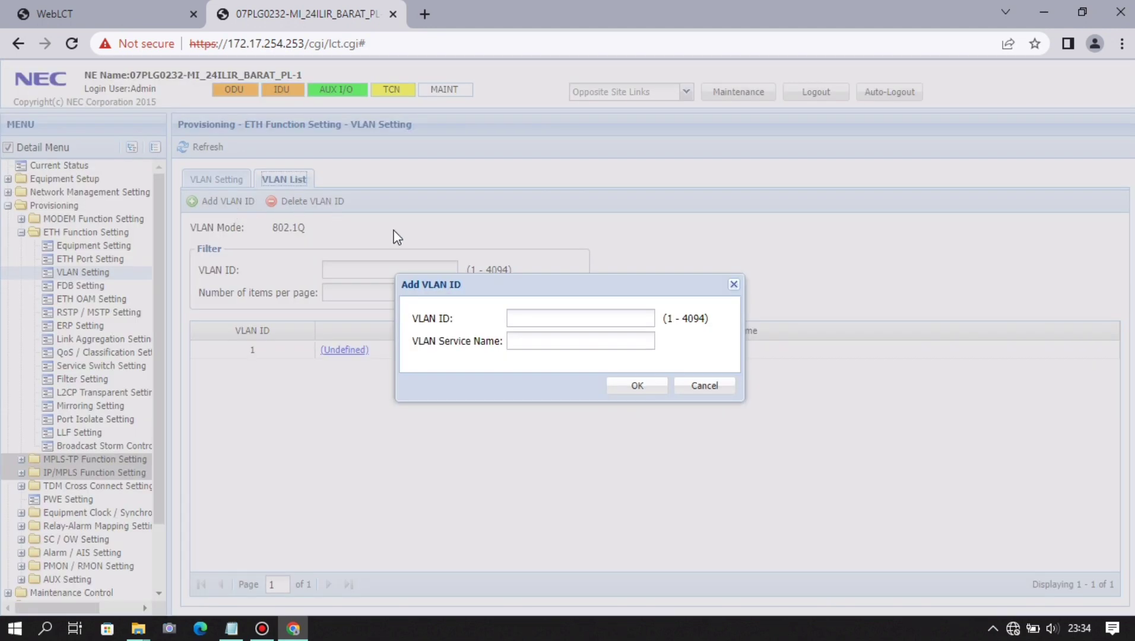
click(533, 320)
text(1031,)
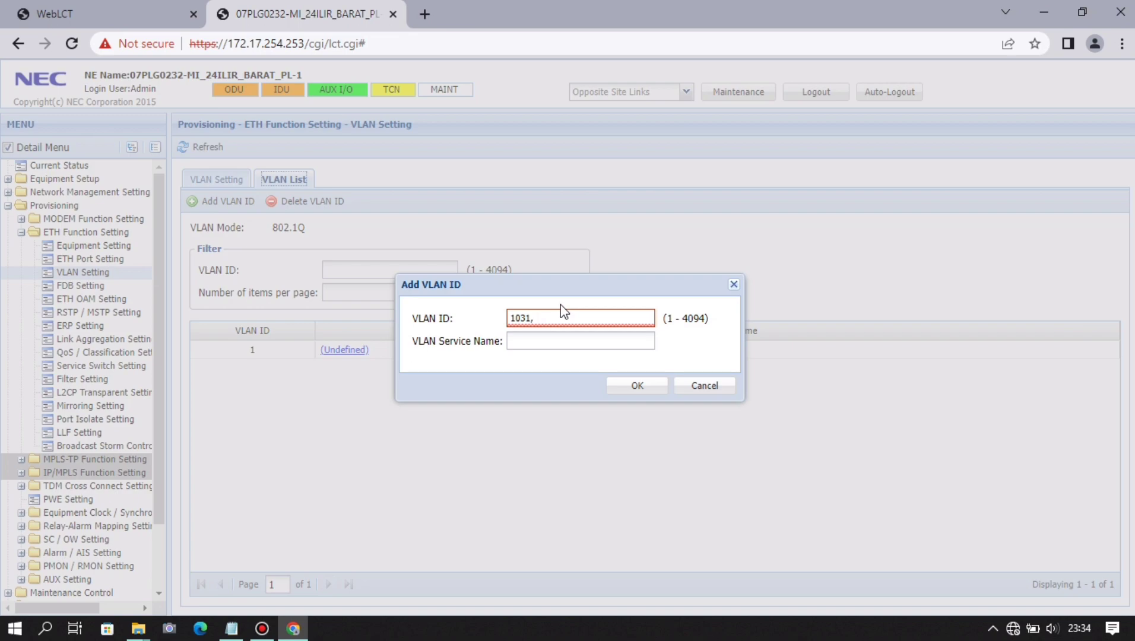
key(BackSpace)
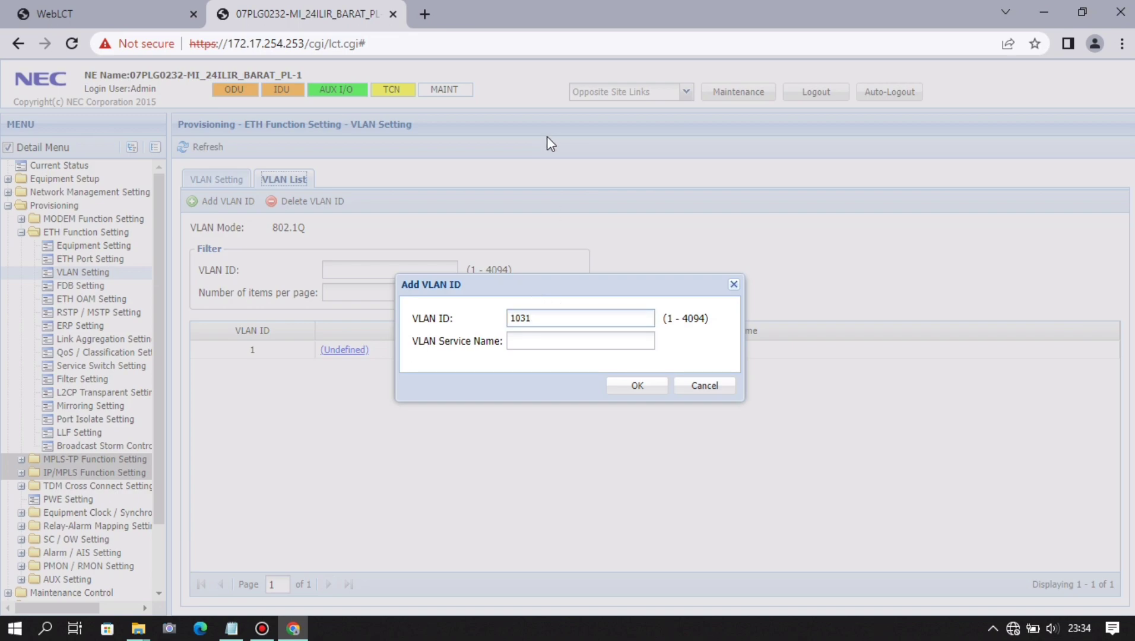
click(583, 341)
click(559, 320)
text(,)
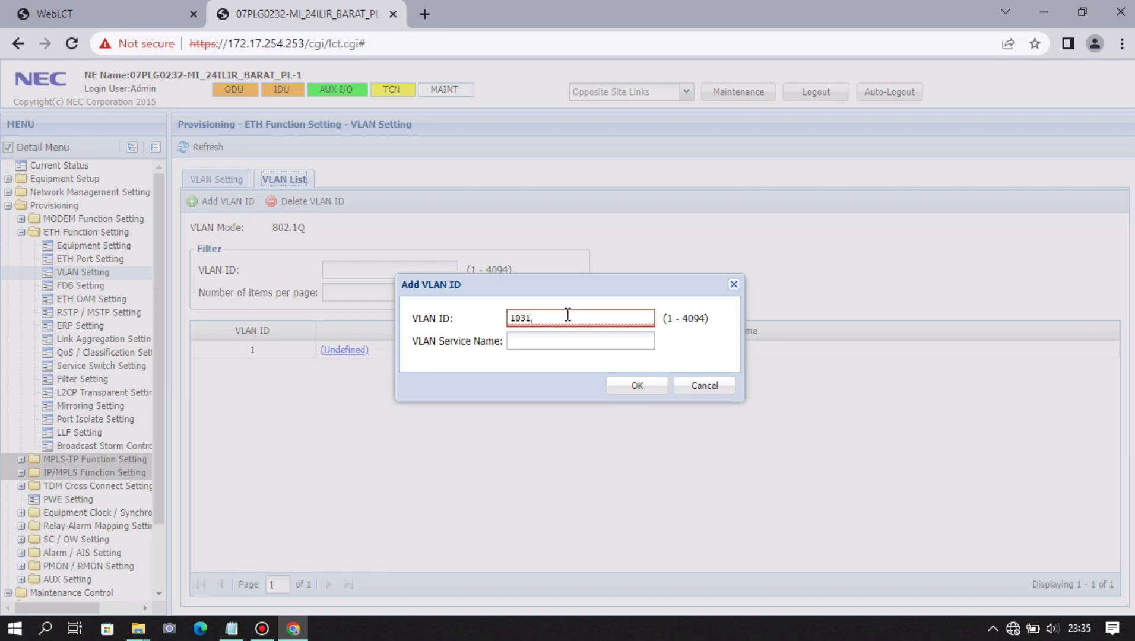
text(20)
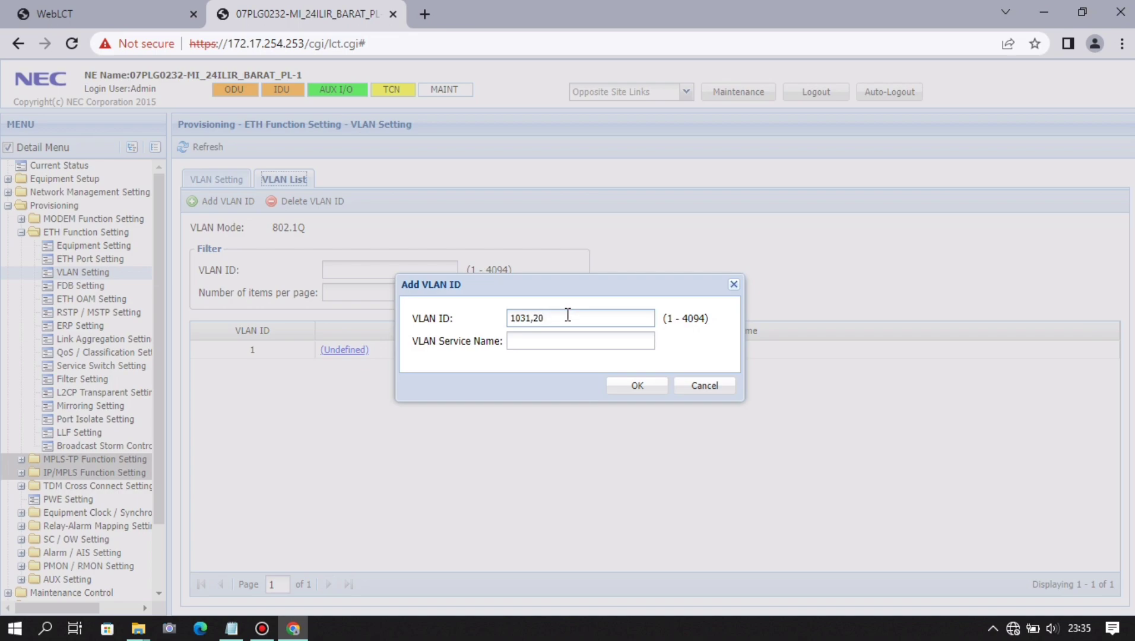
text(31,)
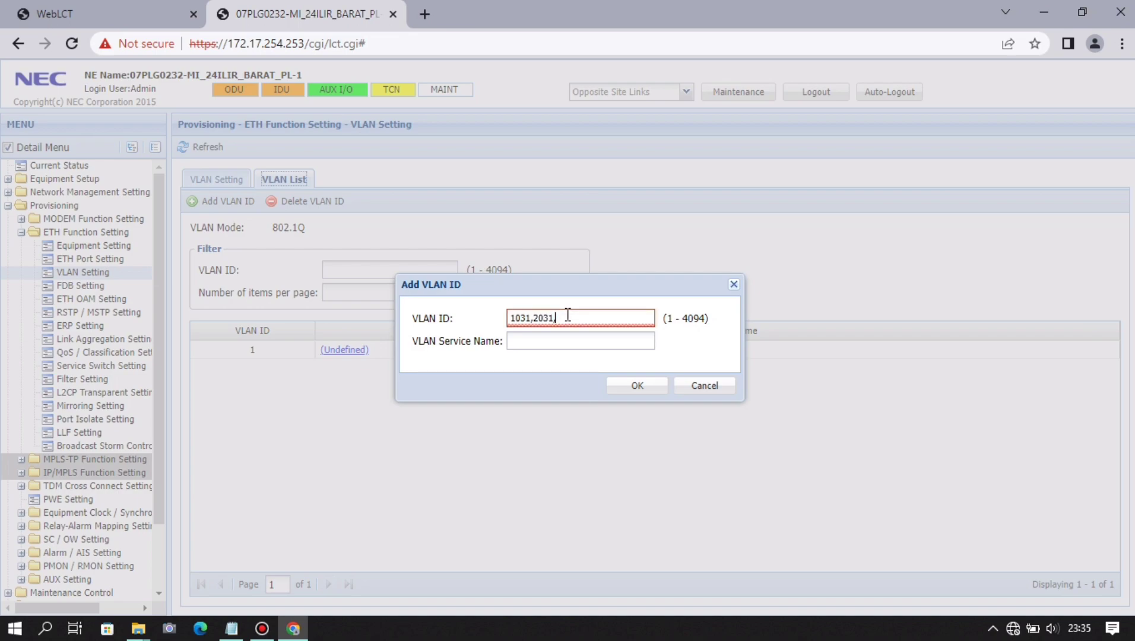
text(2431)
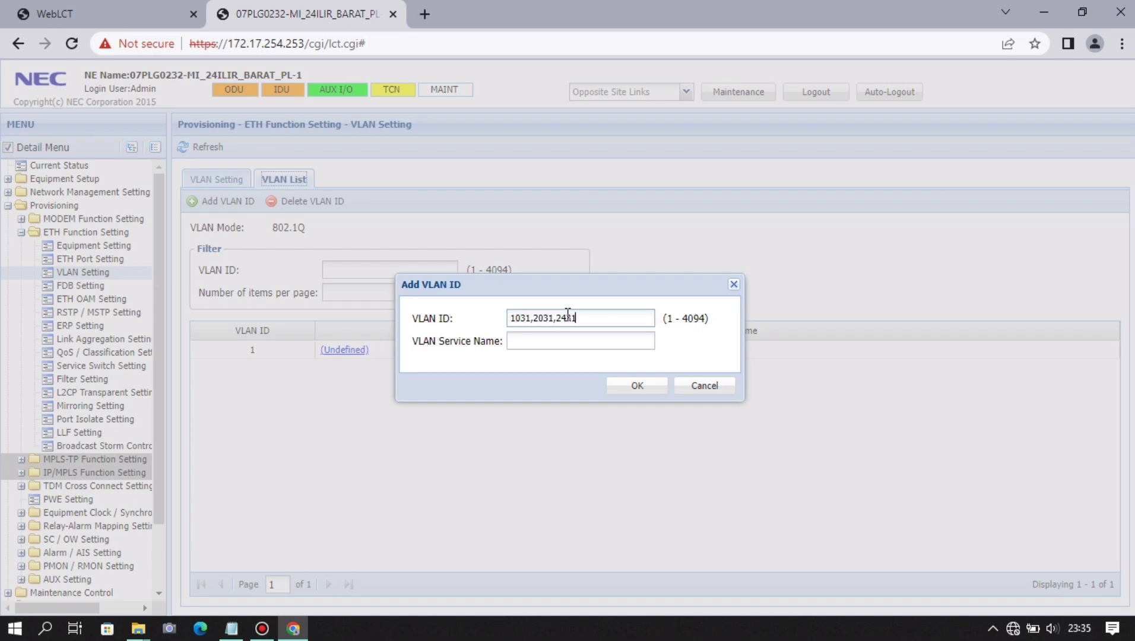
text(1,3031,)
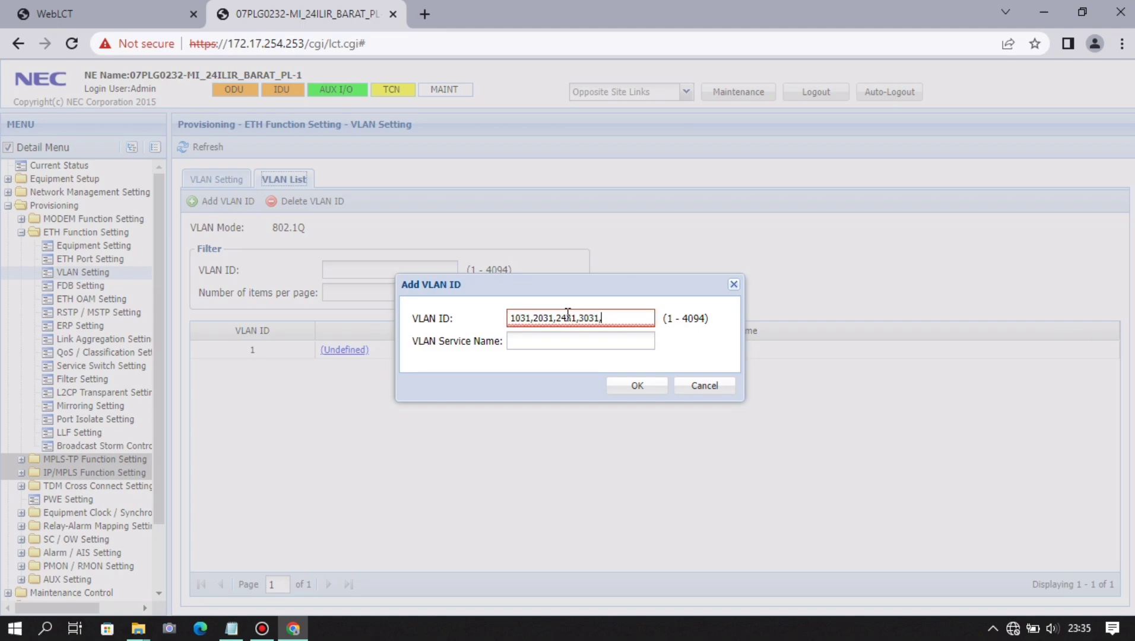
text(4031)
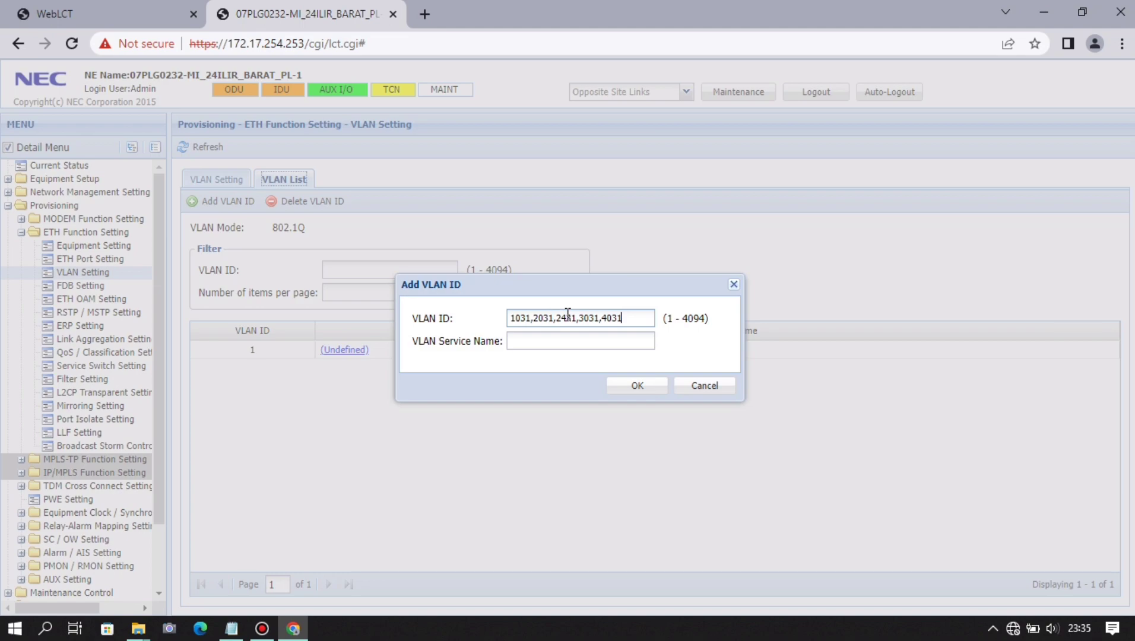
- Give the new VLANs the service name VLAN MI 24ILIR BARAT PL and create them
click(583, 340)
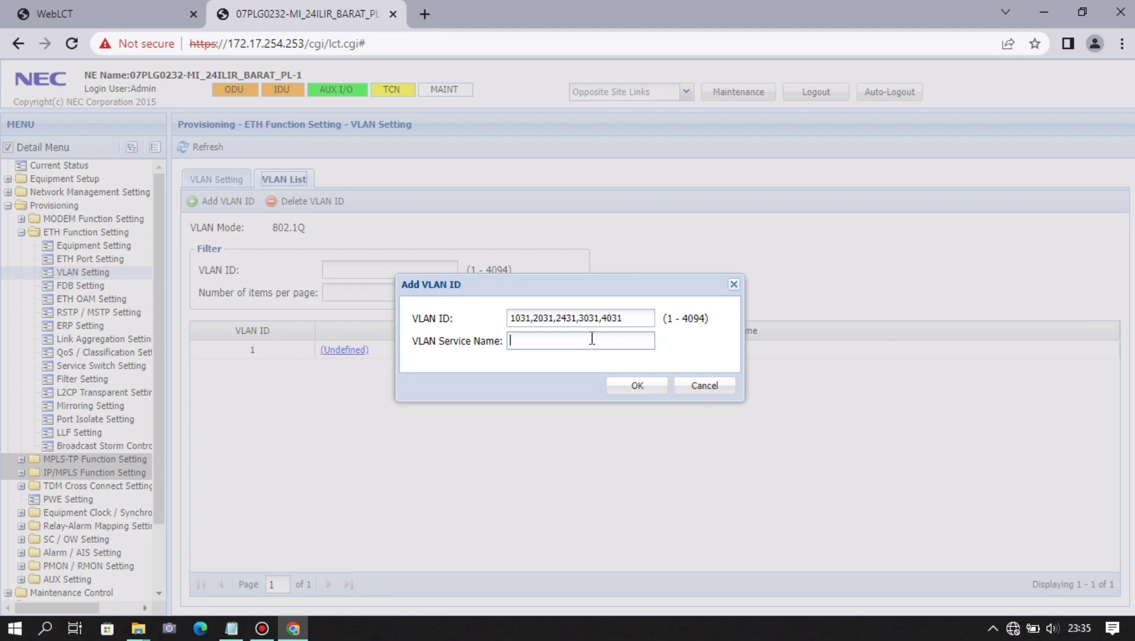
text(MI 24ILIR BARAT PL)
key(Left)
key(Left)
key(Left)
key(Left)
key(Left)
key(Left)
key(Left)
key(Left)
key(Left)
key(Left)
key(Left)
key(Left)
key(Left)
text(VLAN)
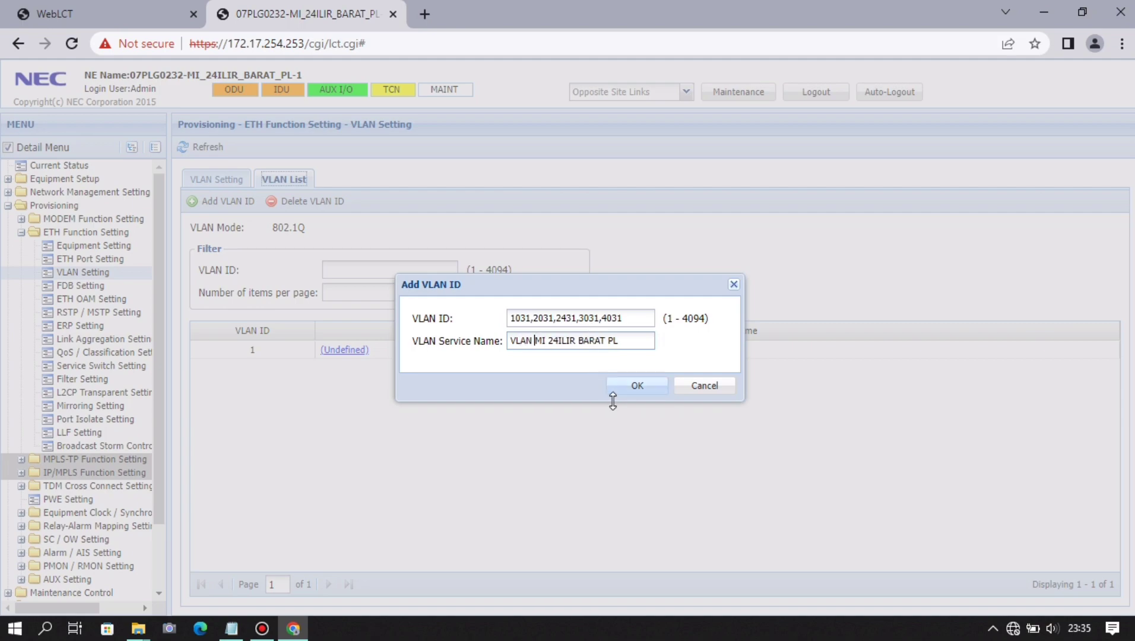
click(649, 385)
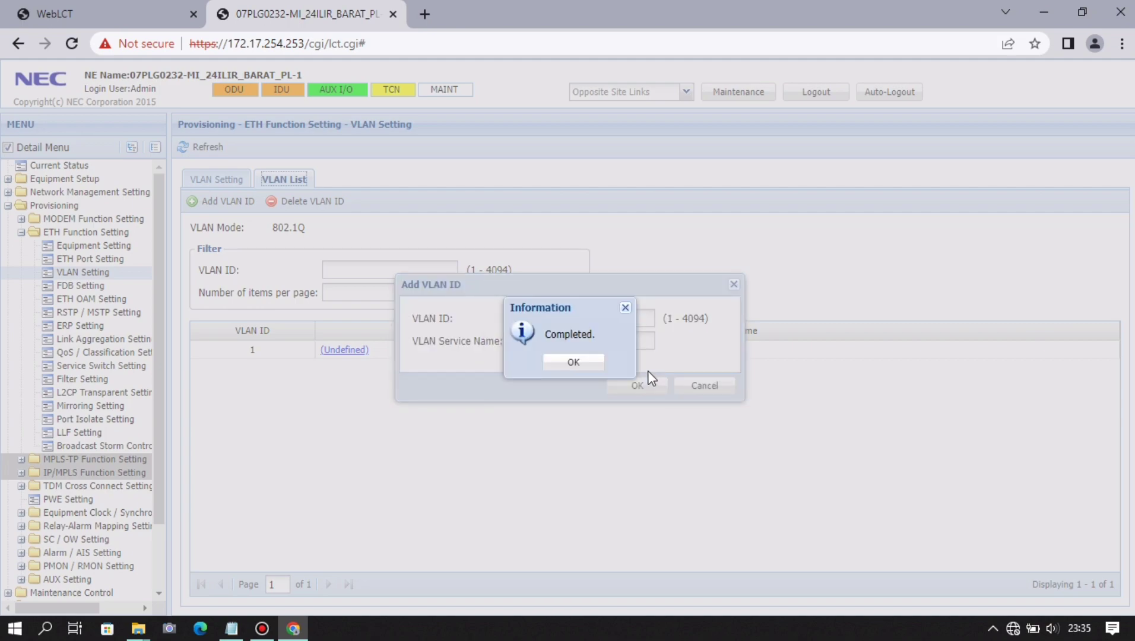
click(594, 362)
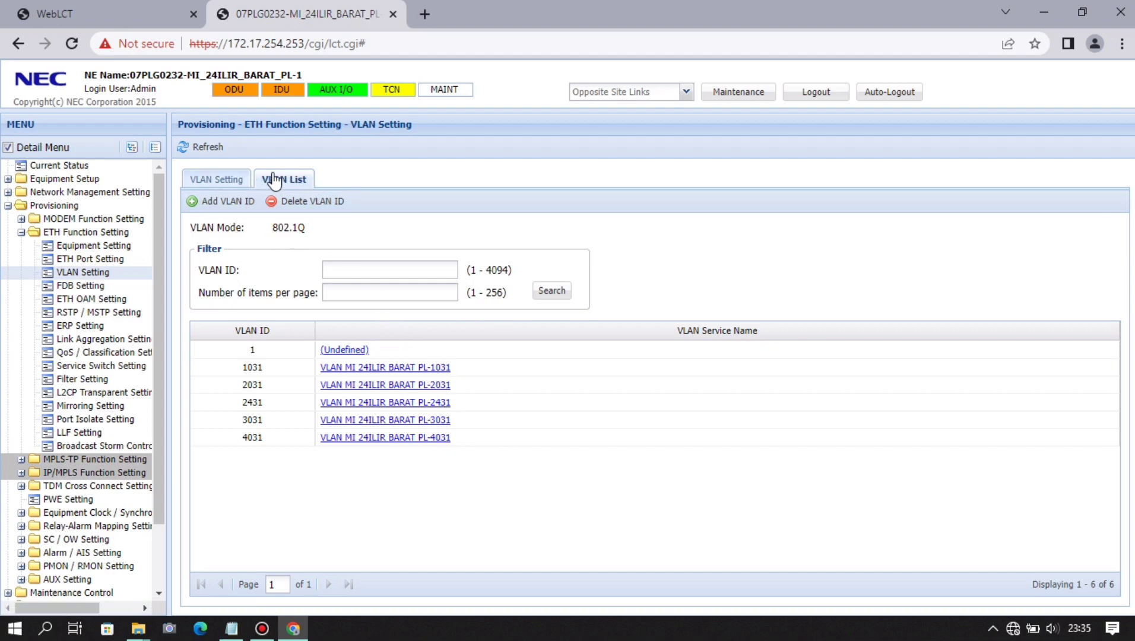
click(231, 180)
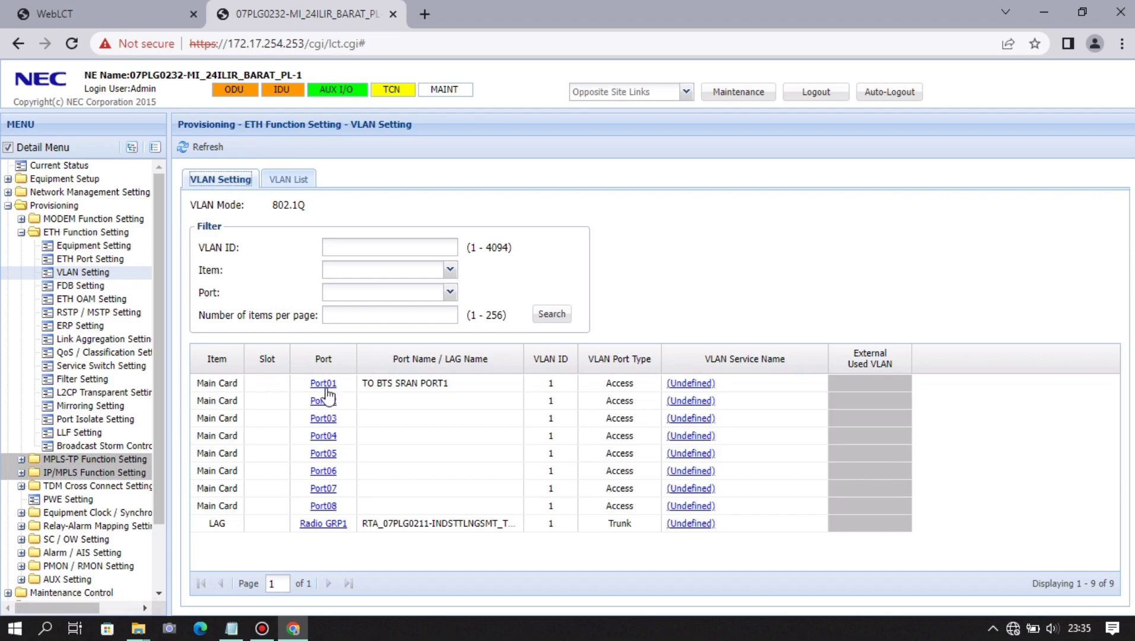
- Make Port01 a Trunk port carrying VLANs 1031, 2031, 2431, 3031 and 4031, and apply
click(331, 384)
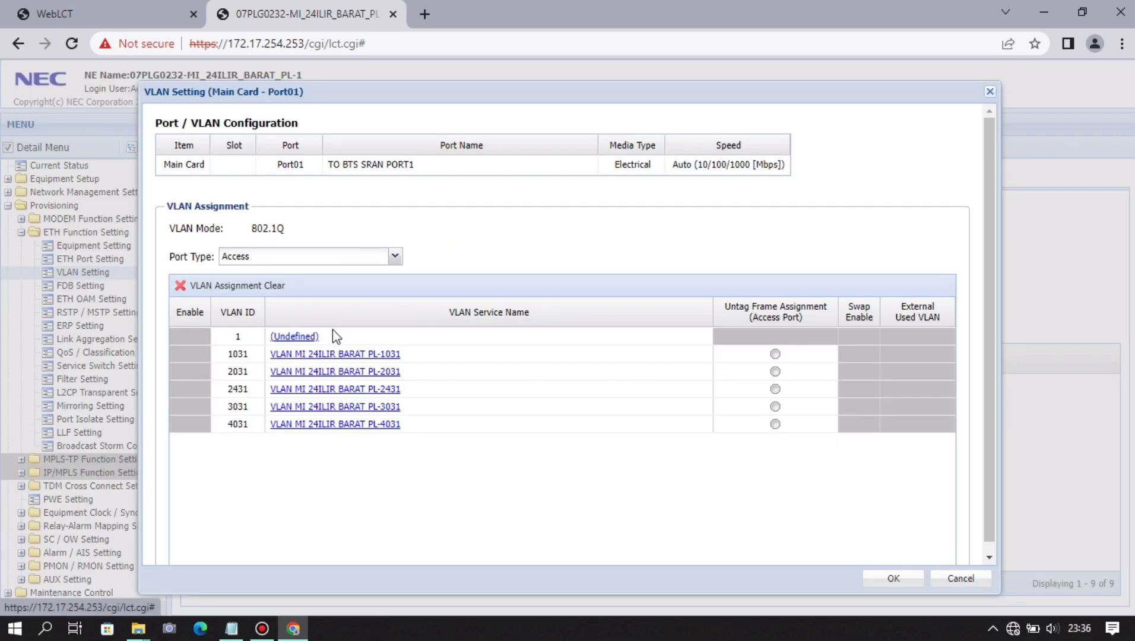
click(394, 257)
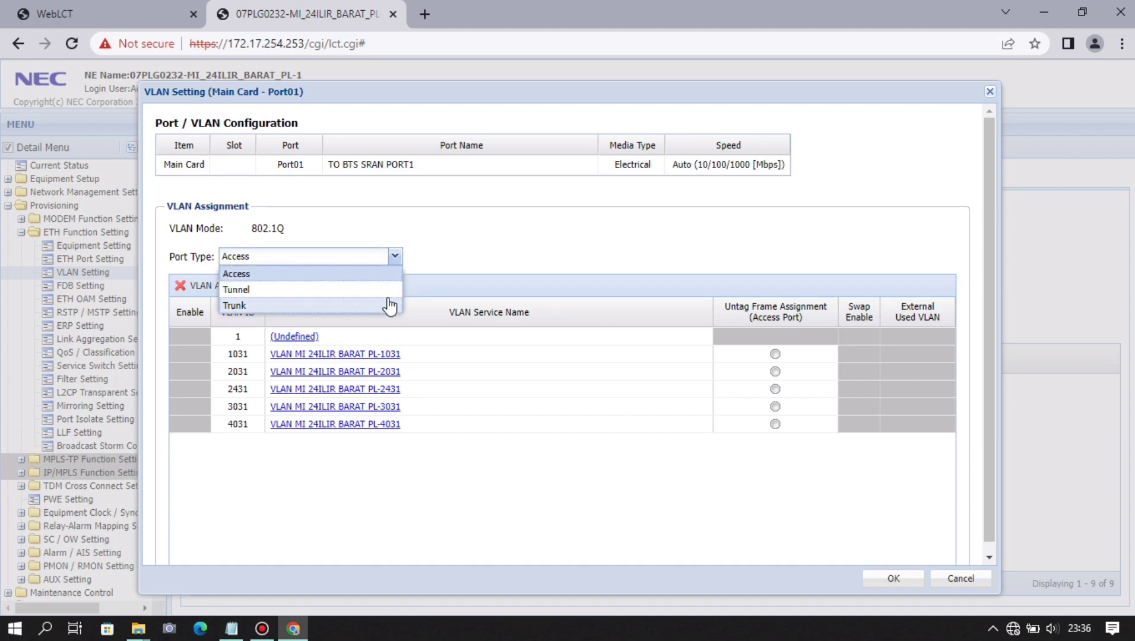
click(390, 306)
click(190, 354)
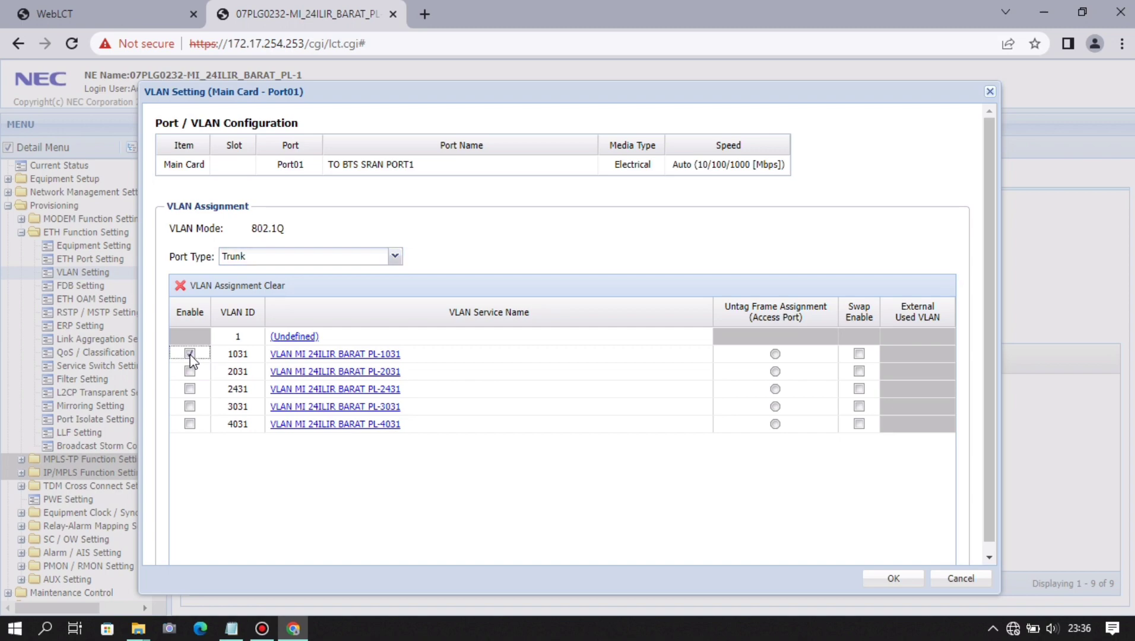
click(190, 371)
click(189, 423)
click(891, 581)
click(565, 363)
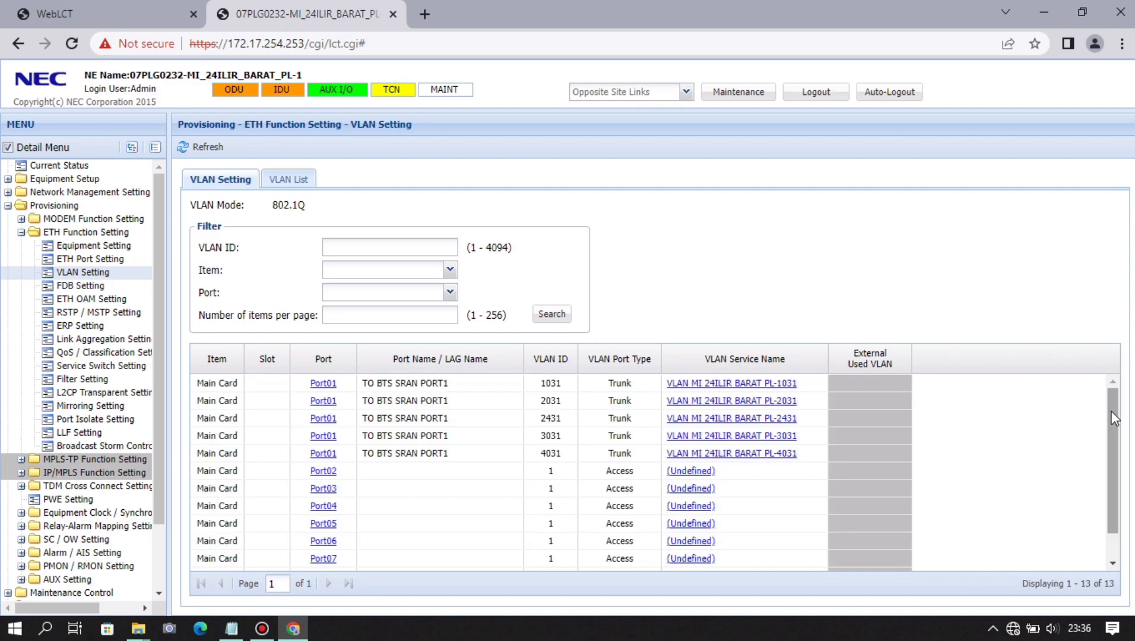
drag(1112, 413, 1115, 454)
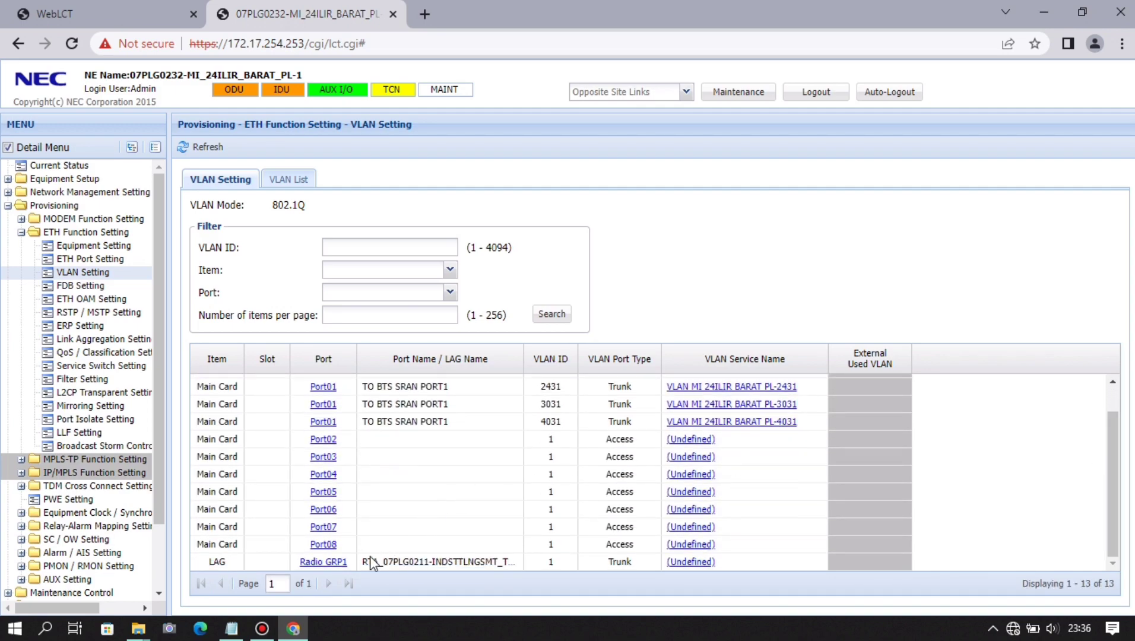
- Enable VLANs 1031, 2031, 2431, 3031 and 4031 on the Radio GRP1 LAG and apply
click(325, 562)
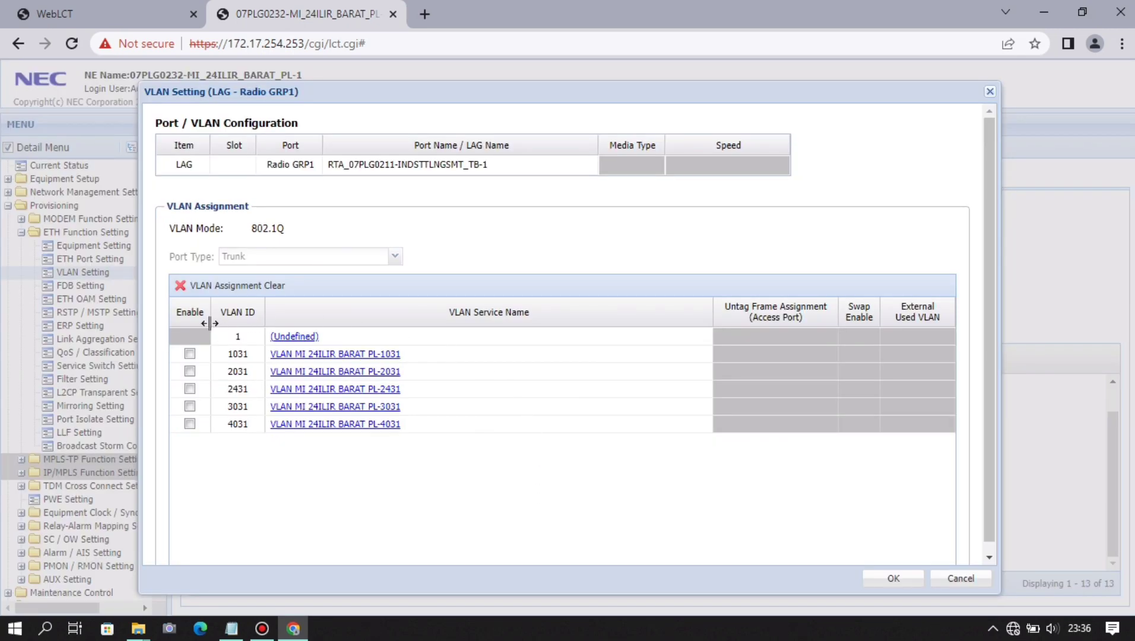
click(190, 354)
click(190, 371)
click(189, 389)
click(190, 407)
click(191, 425)
click(869, 575)
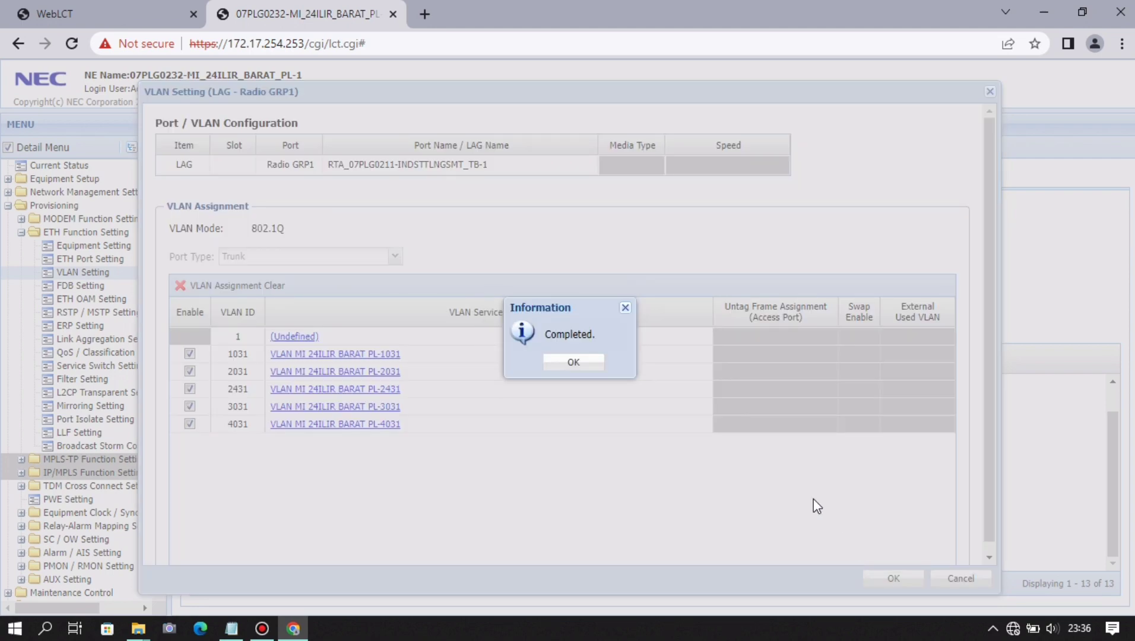
click(588, 362)
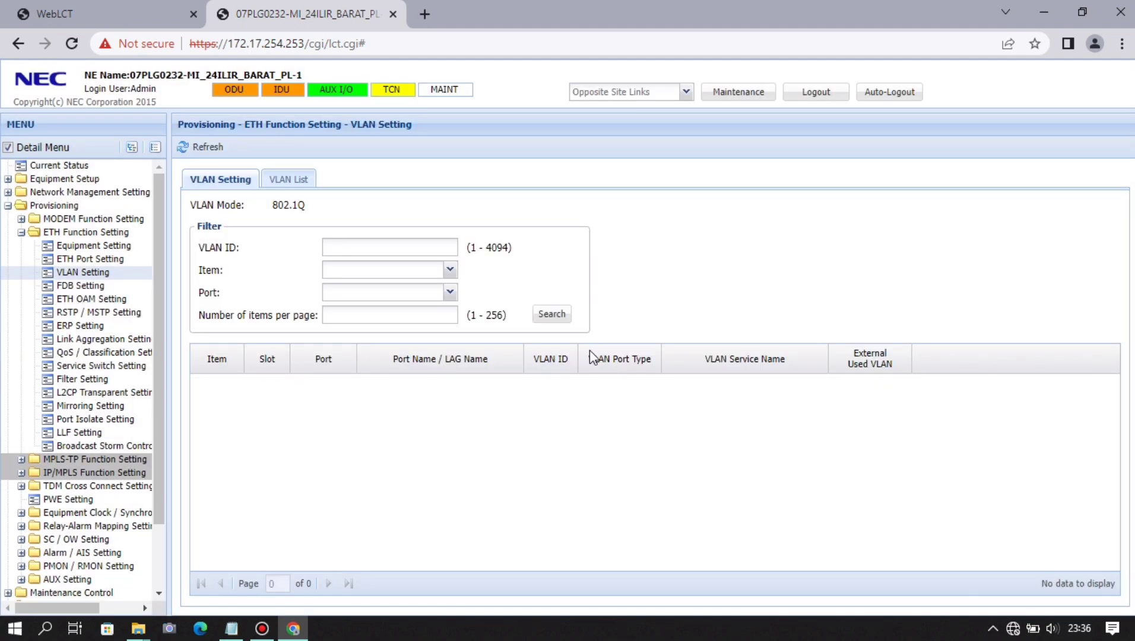
scroll(741, 439, down, 2)
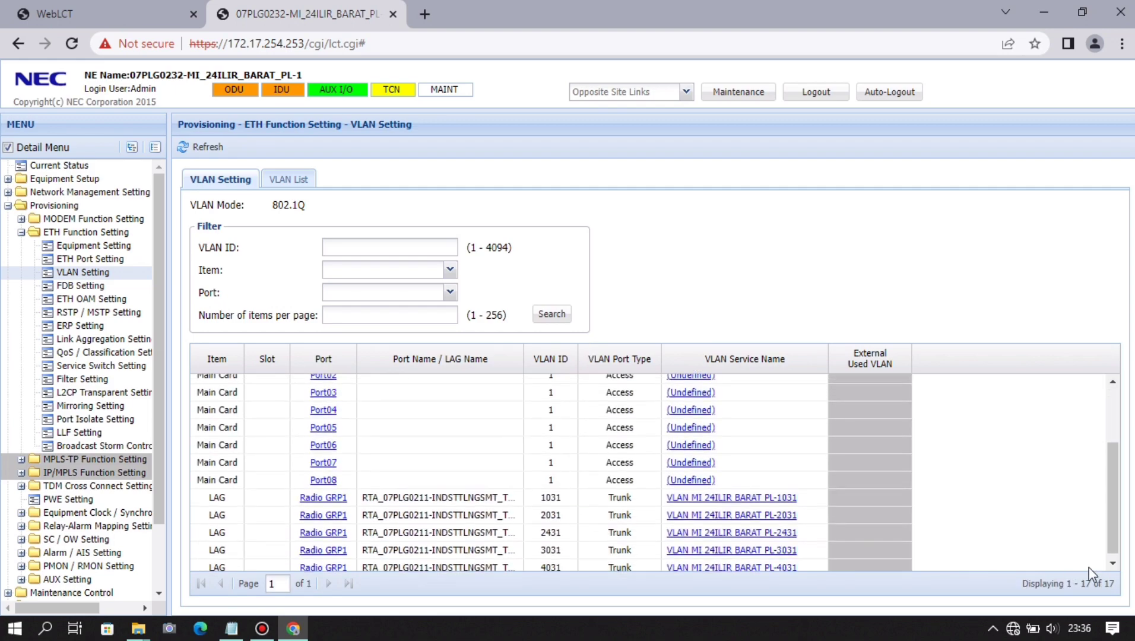
drag(1116, 511, 1115, 444)
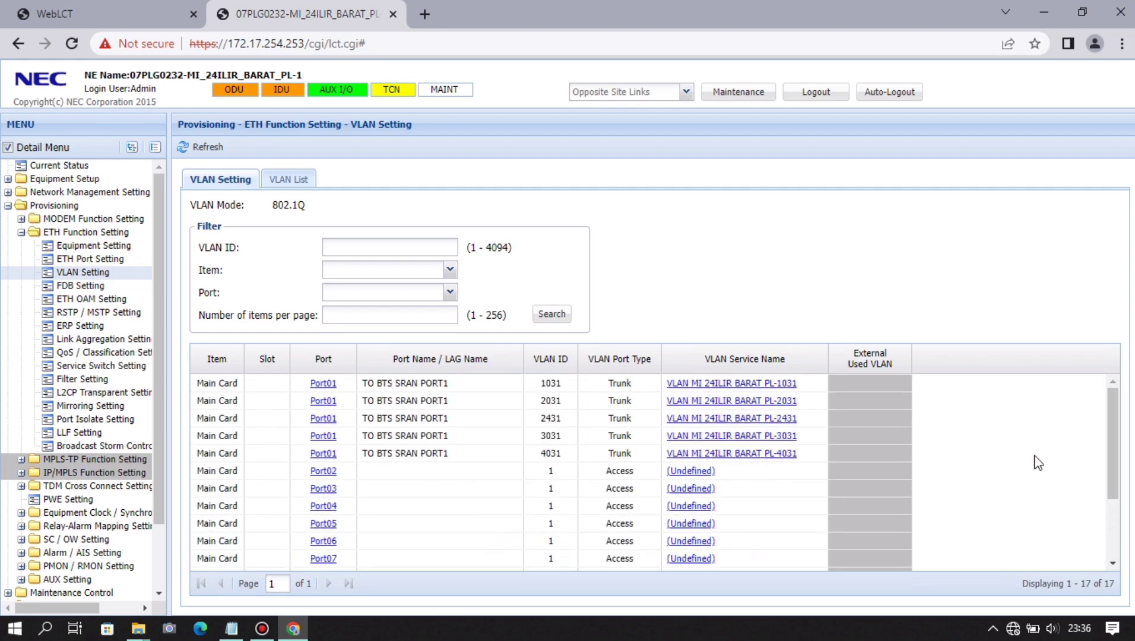
- Open the Edit Queue Profile form from the QoS / Classification Shaper Setting tab
click(126, 353)
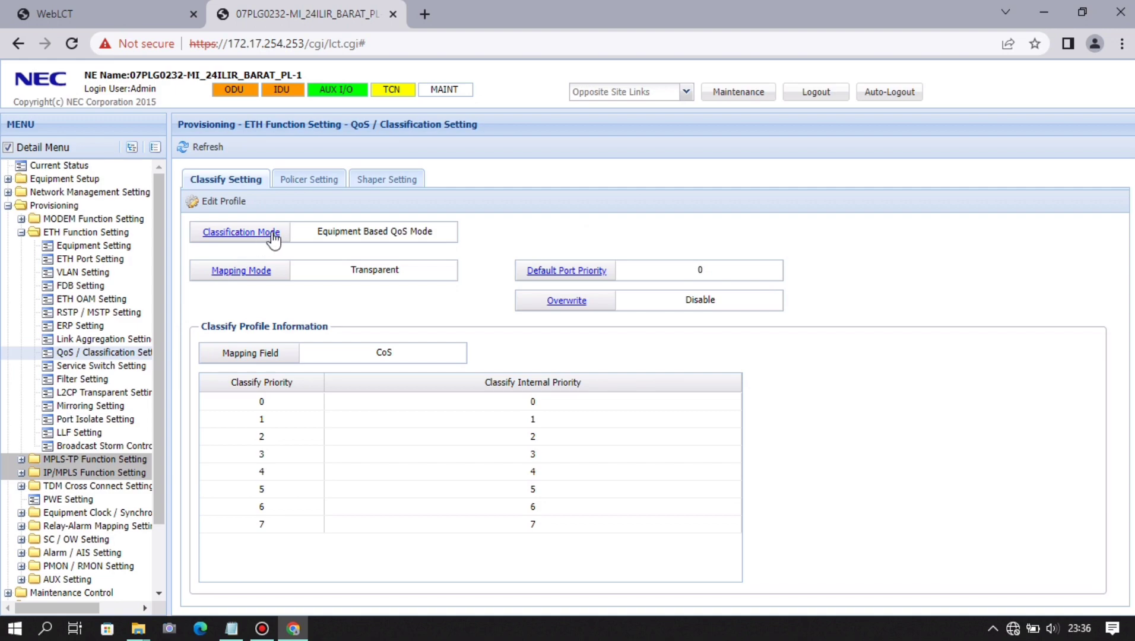
click(385, 178)
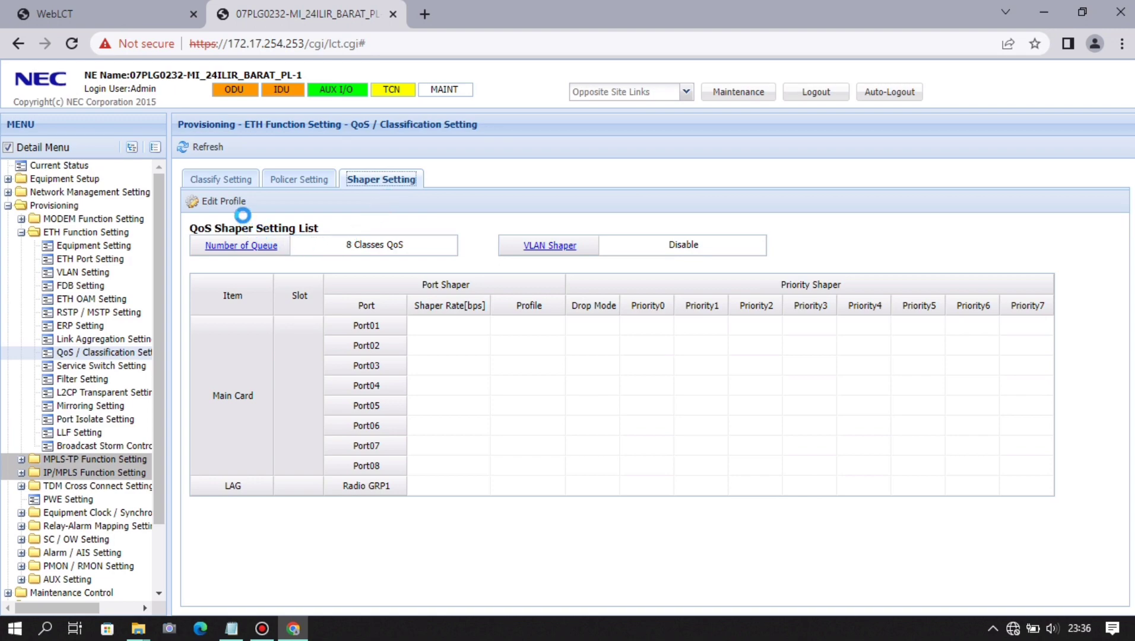
click(233, 202)
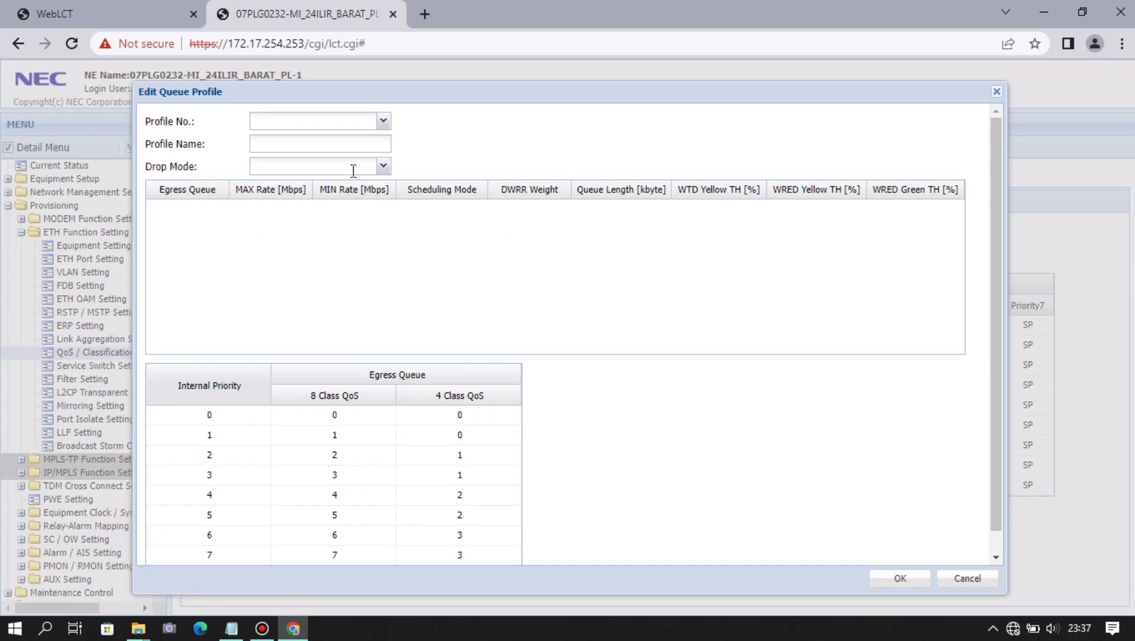
- Select queue profile 1, name it IndosatQOS_Rev2K17#2, and set queues 0–4 to DWRR
click(384, 123)
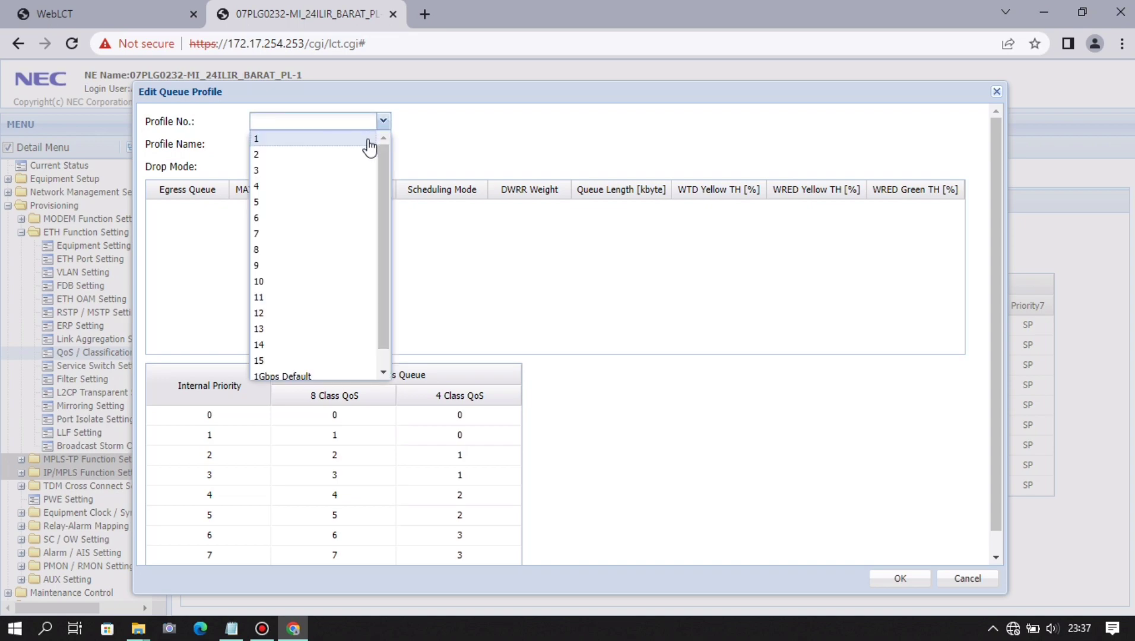
click(353, 142)
click(334, 149)
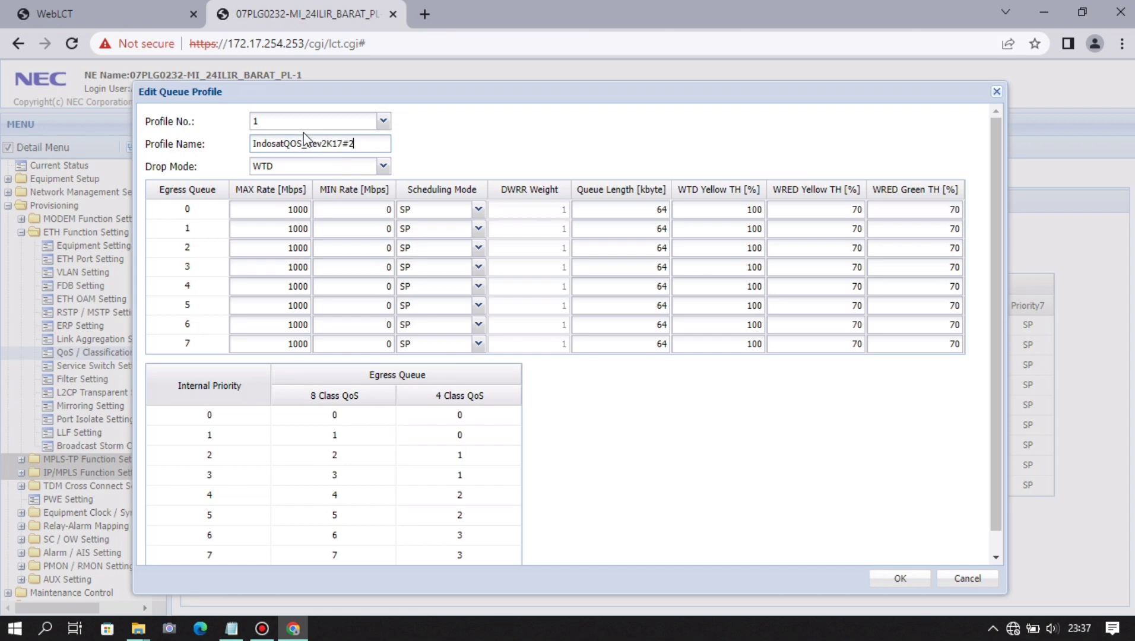
click(478, 209)
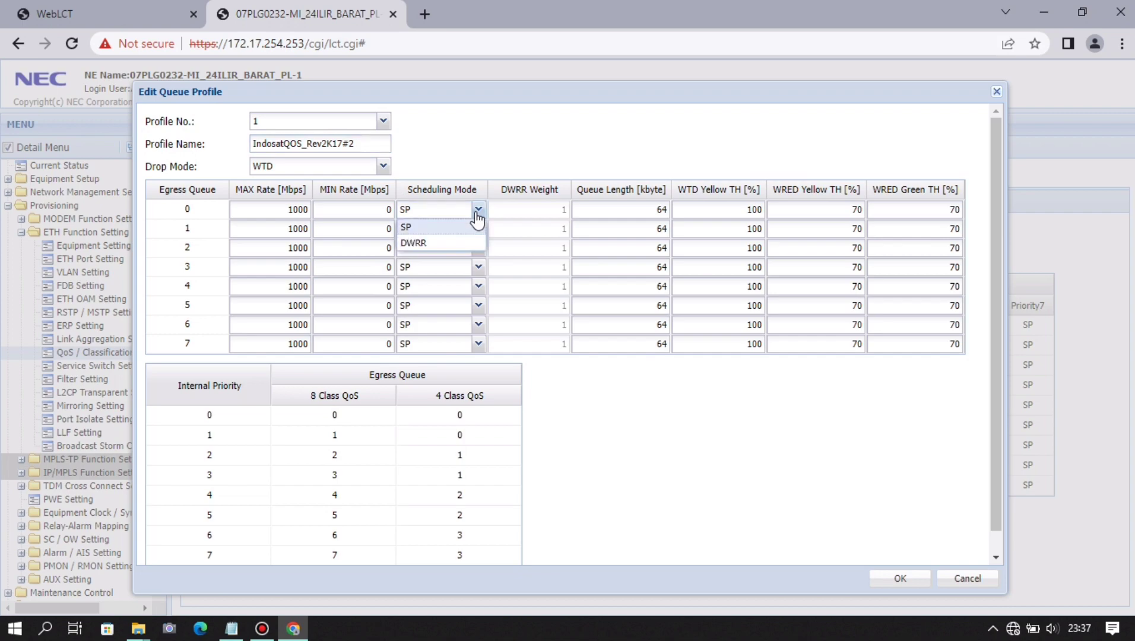
click(476, 245)
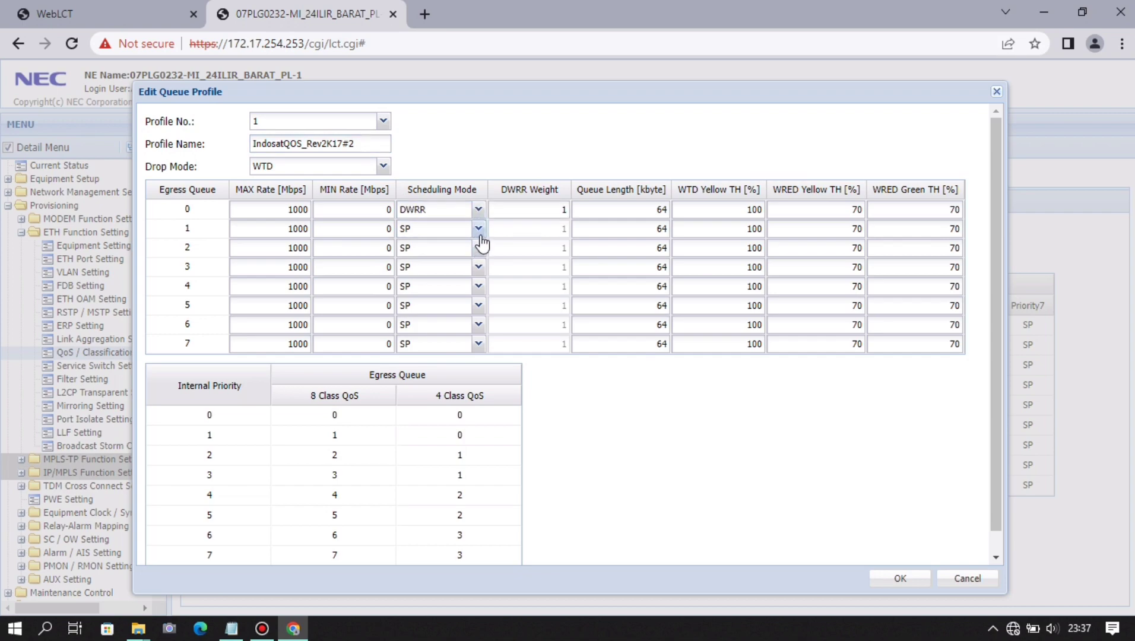
click(478, 228)
click(478, 263)
click(478, 247)
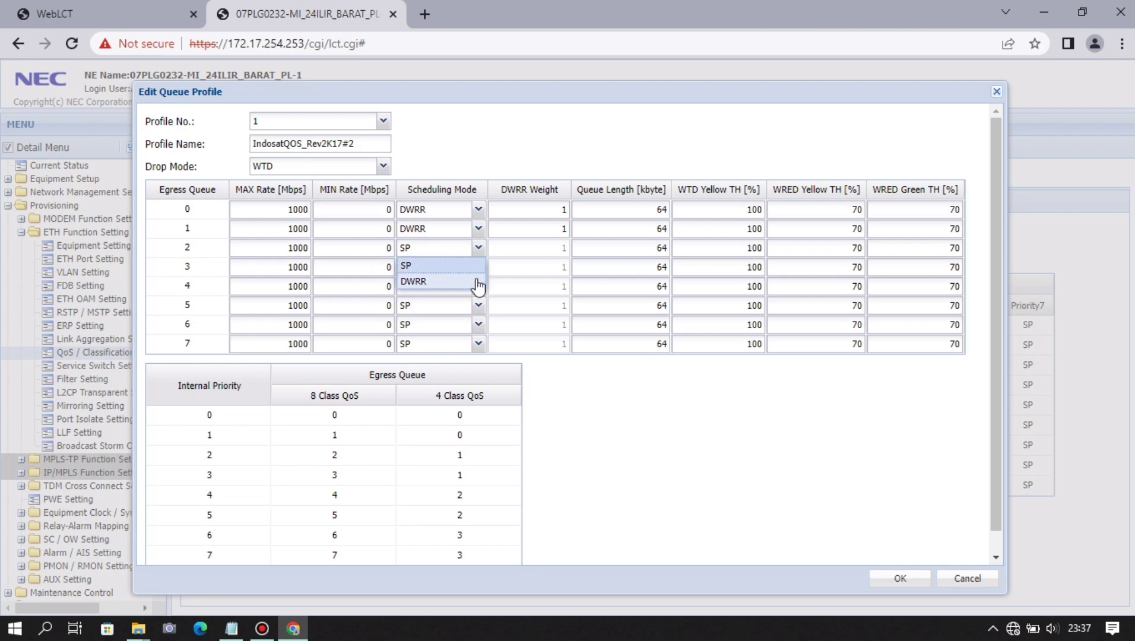
click(479, 281)
click(478, 267)
click(476, 301)
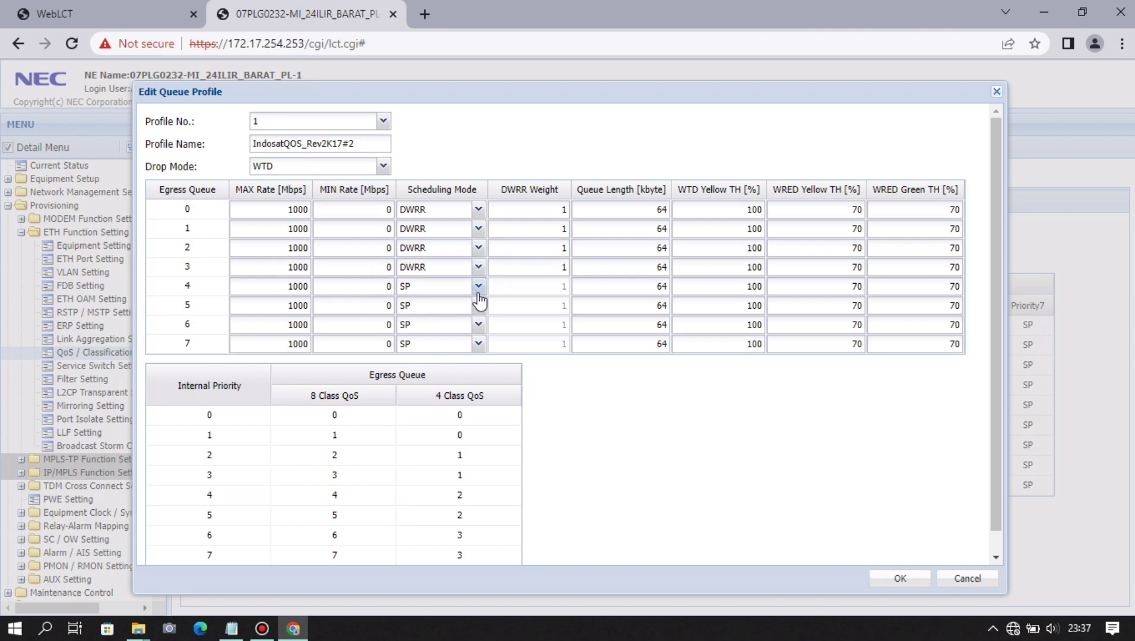
click(477, 286)
click(469, 320)
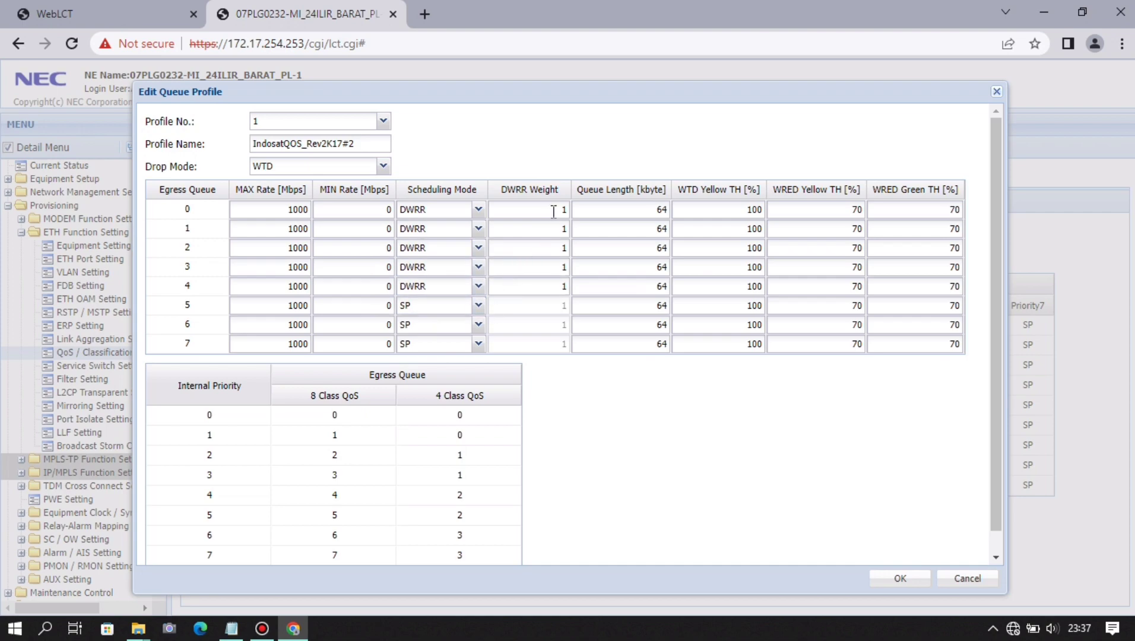
- Set the DWRR weights of queues 0–4 to 10/15/15/30/30
drag(559, 210, 579, 207)
key(Tab)
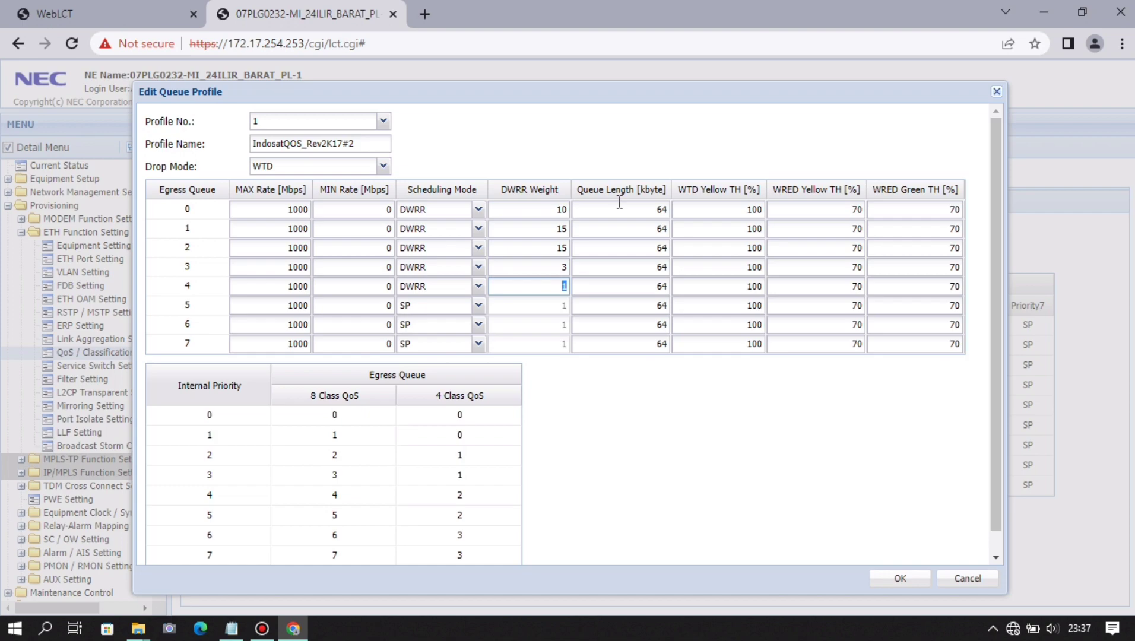
click(558, 268)
drag(559, 267, 576, 270)
key(Tab)
text(3)
- Set queue lengths 512/128/512/128/192 kbyte for queues 0–4 and save the profile
drag(642, 209, 674, 229)
text(512)
text(128)
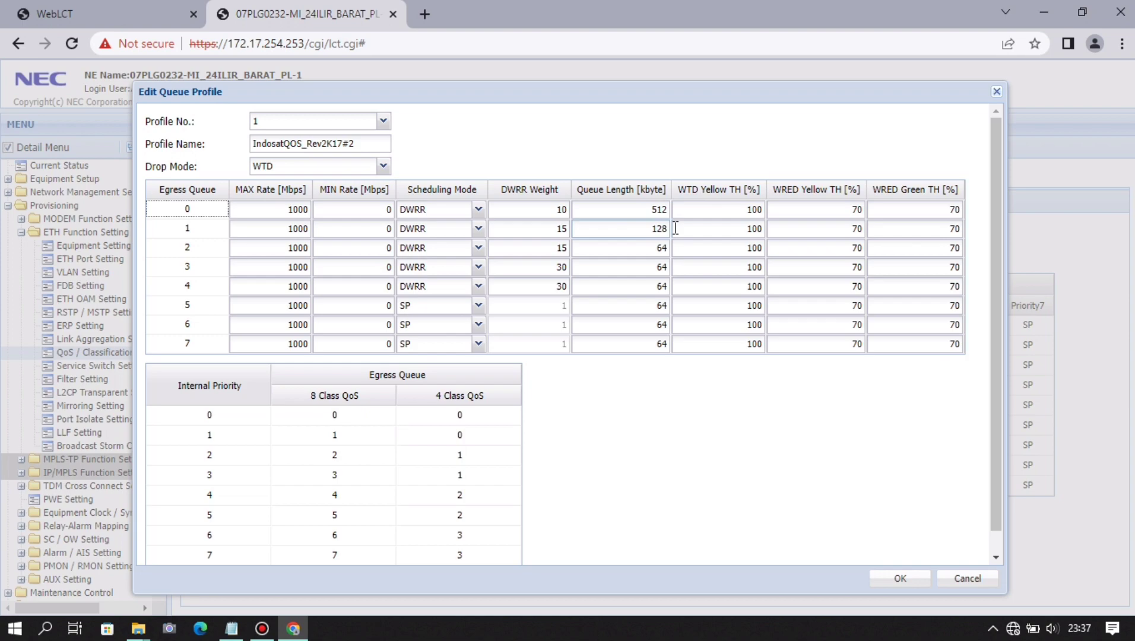
drag(654, 248, 669, 249)
text(512)
drag(658, 266, 687, 262)
text(128)
double_click(669, 292)
text(192)
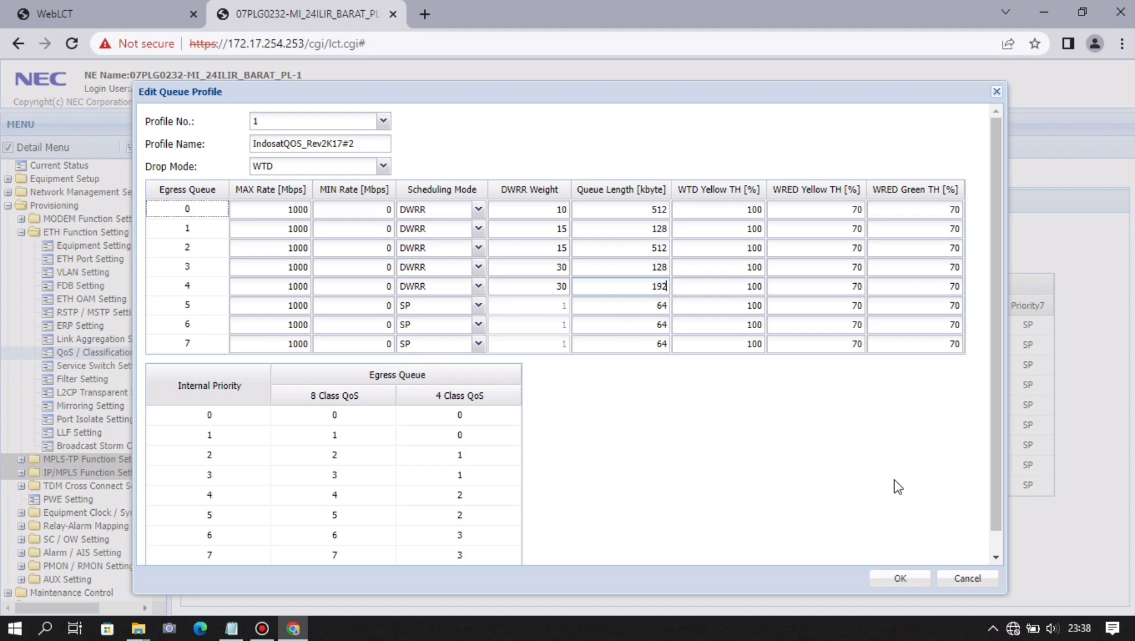
scroll(898, 484, down, 1)
click(895, 578)
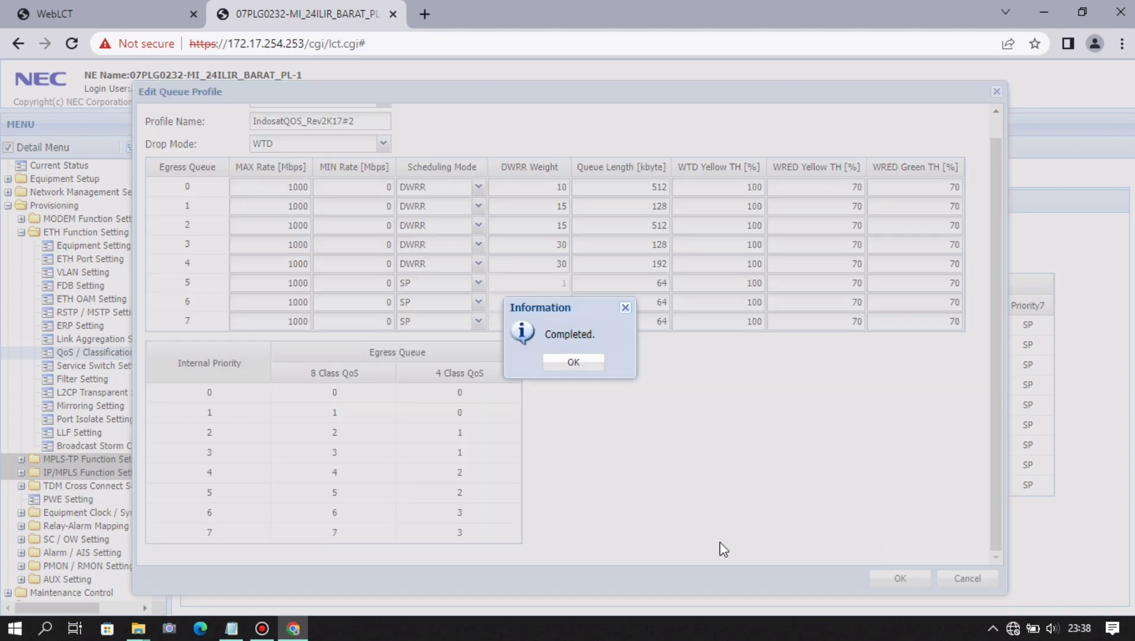
- Assign queue shaper profile 1 to Port01 through Port04
click(592, 369)
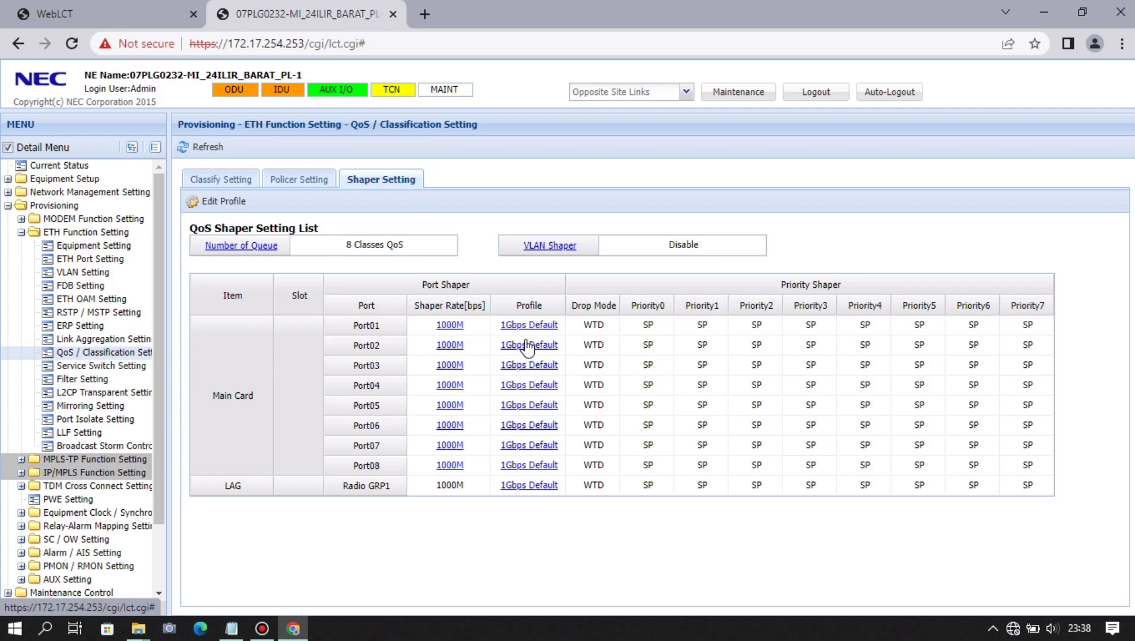
click(537, 325)
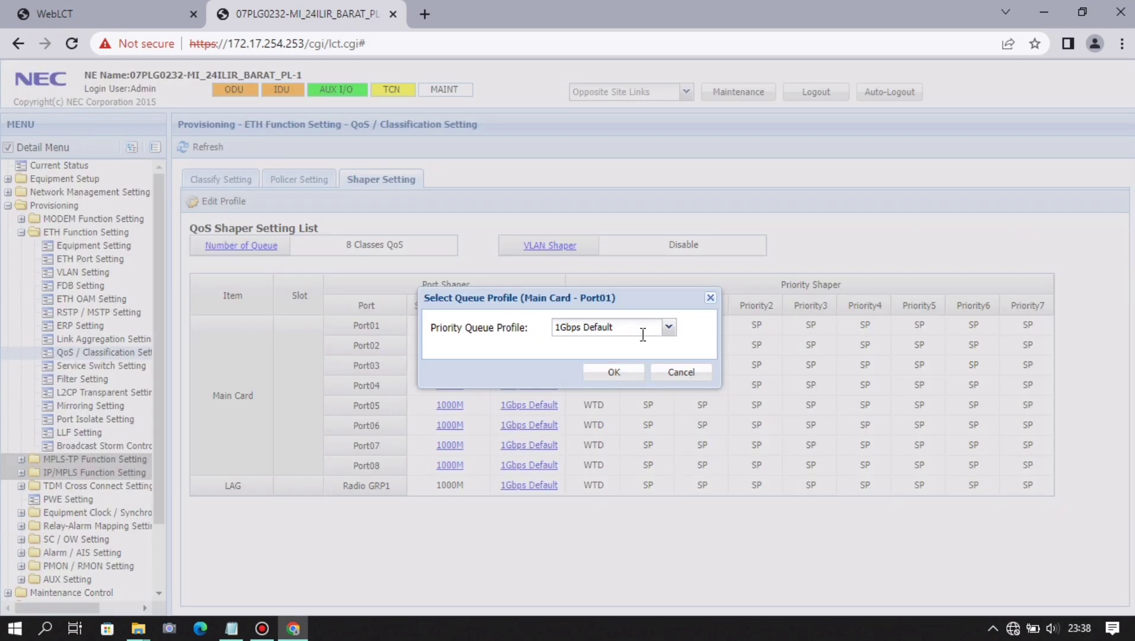
click(668, 327)
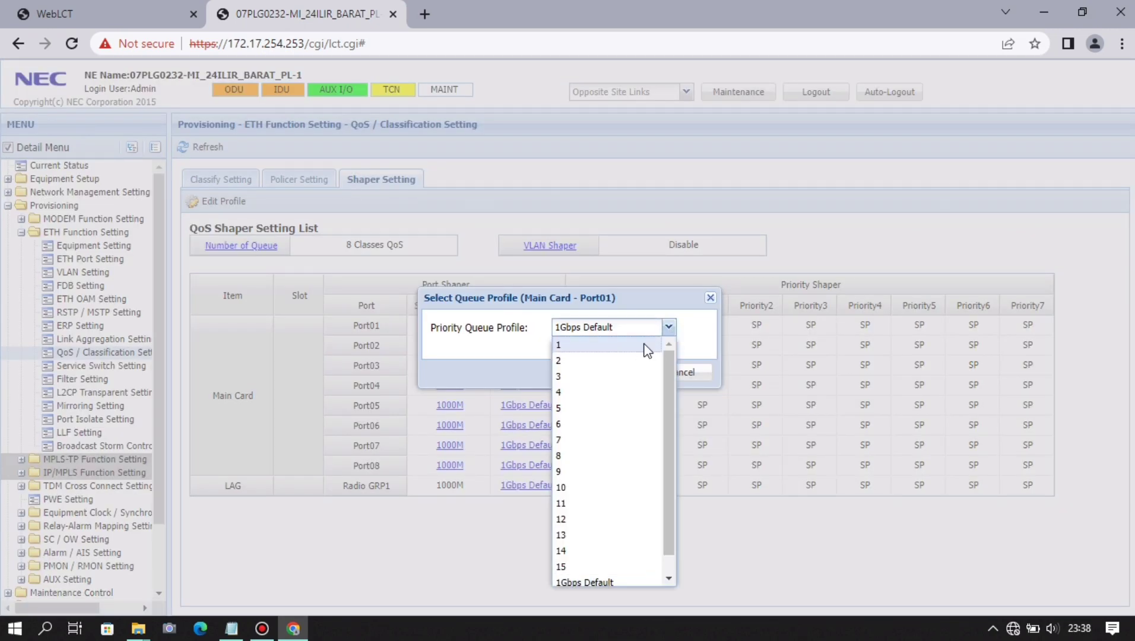
click(645, 345)
click(629, 372)
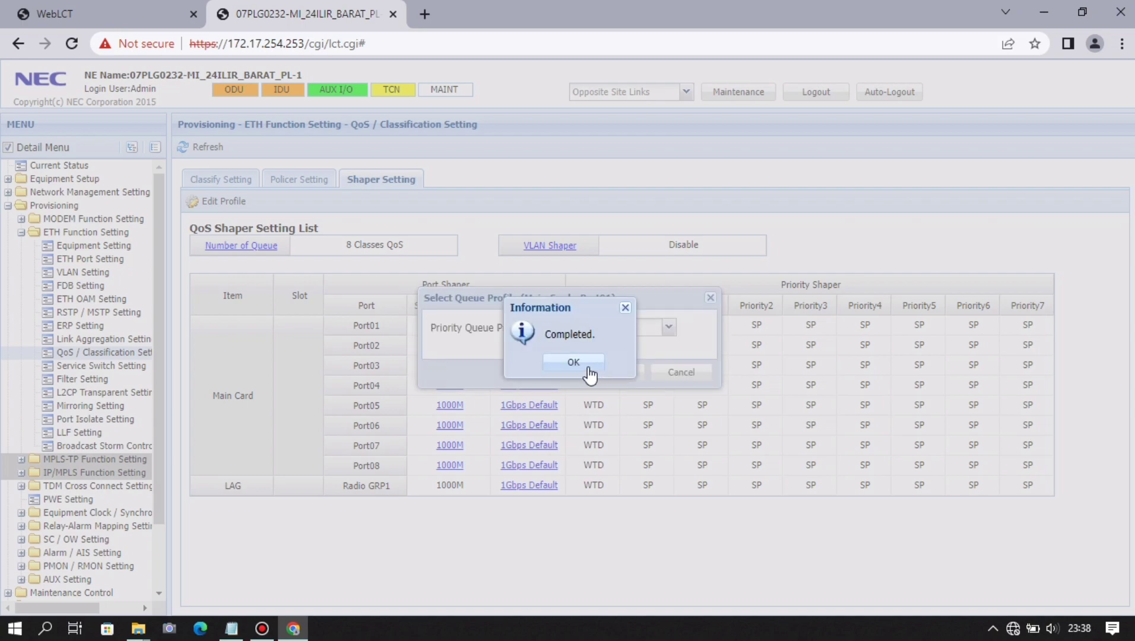
click(589, 371)
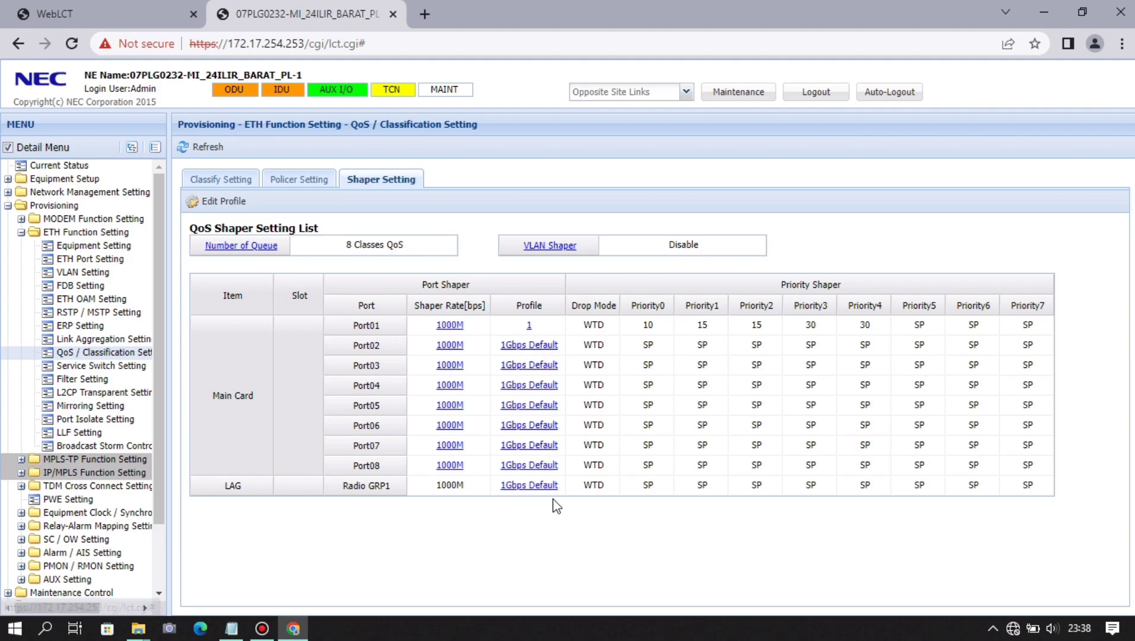
click(549, 354)
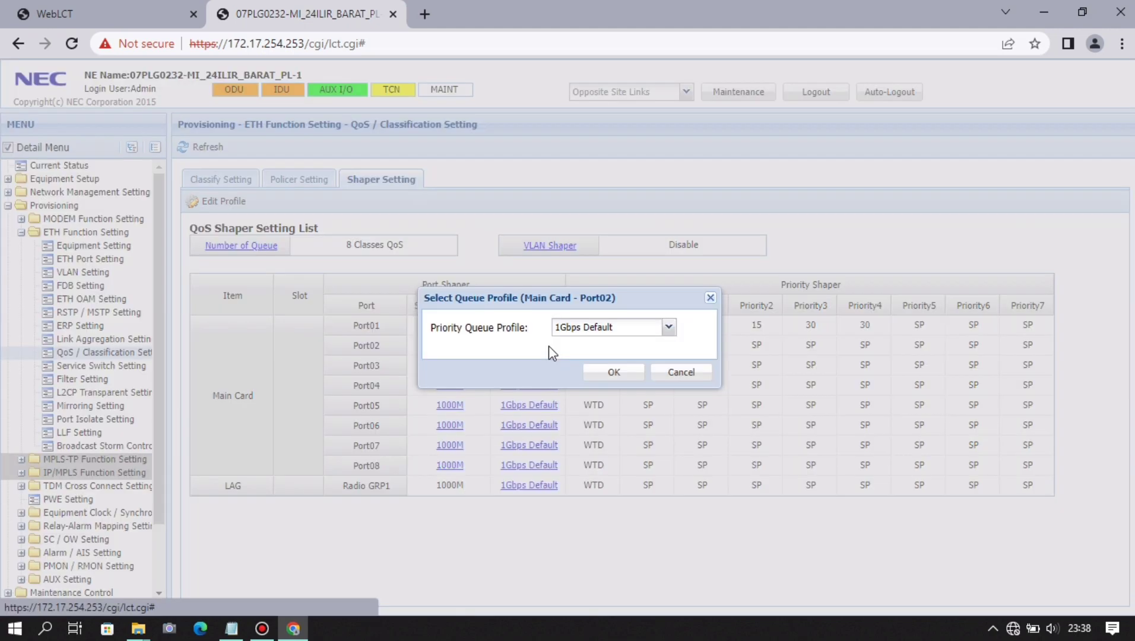
click(670, 327)
click(635, 343)
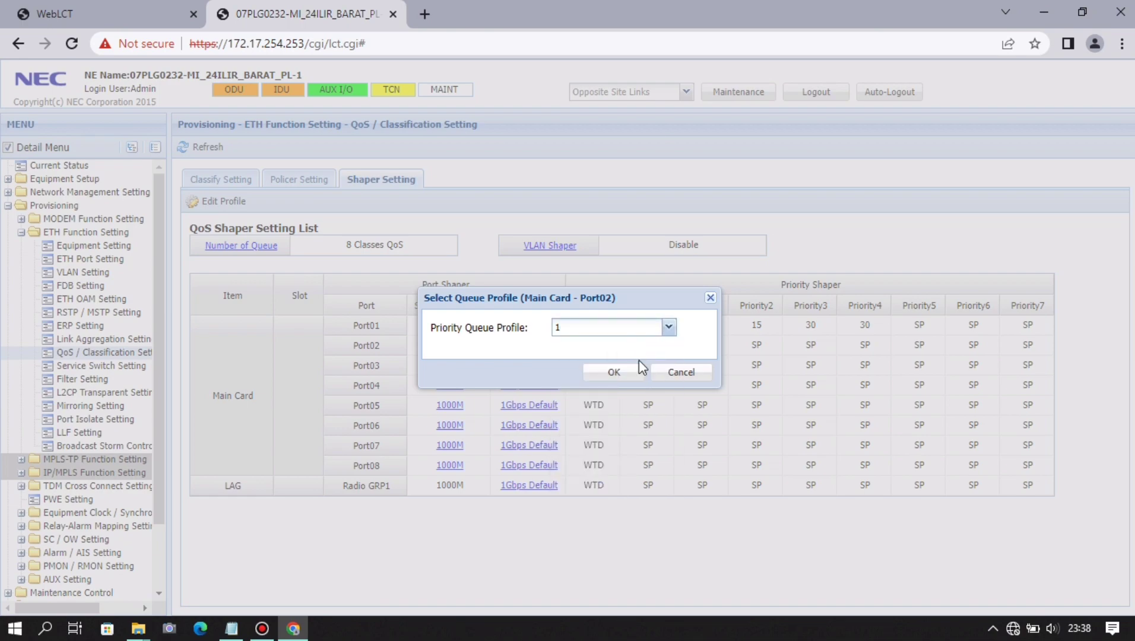
click(627, 378)
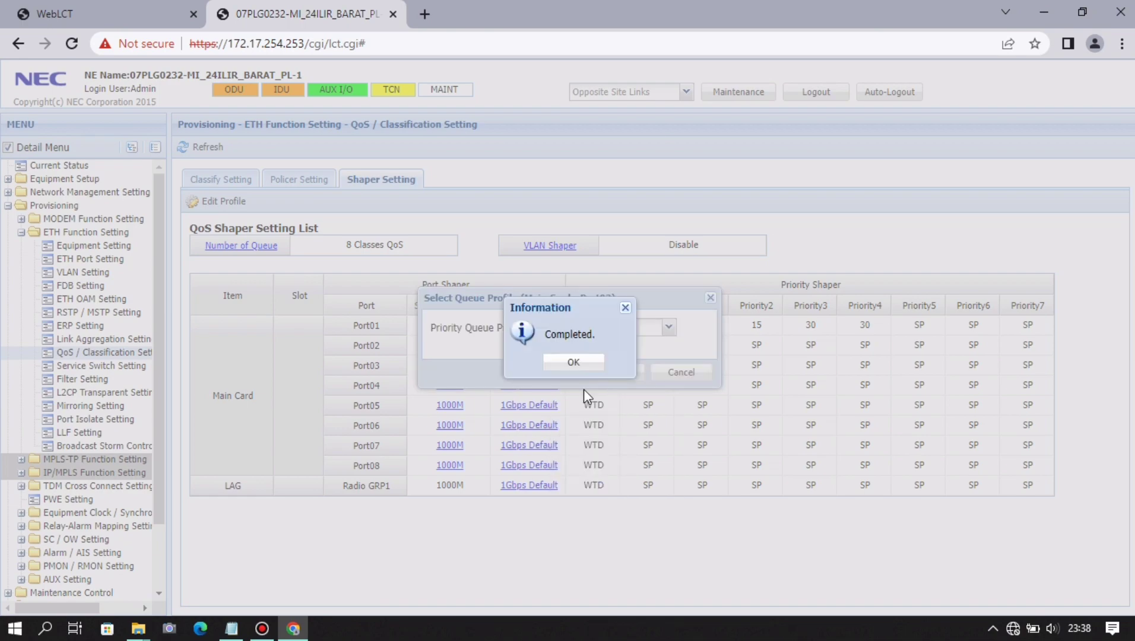
click(553, 365)
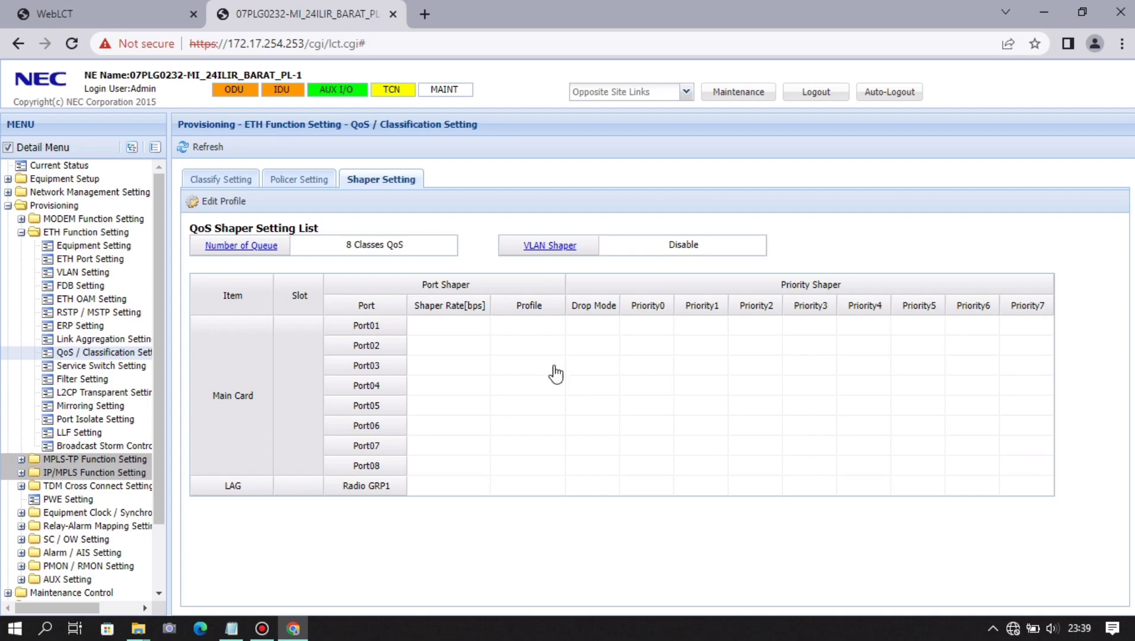
click(552, 365)
click(669, 328)
click(635, 344)
click(603, 370)
click(546, 376)
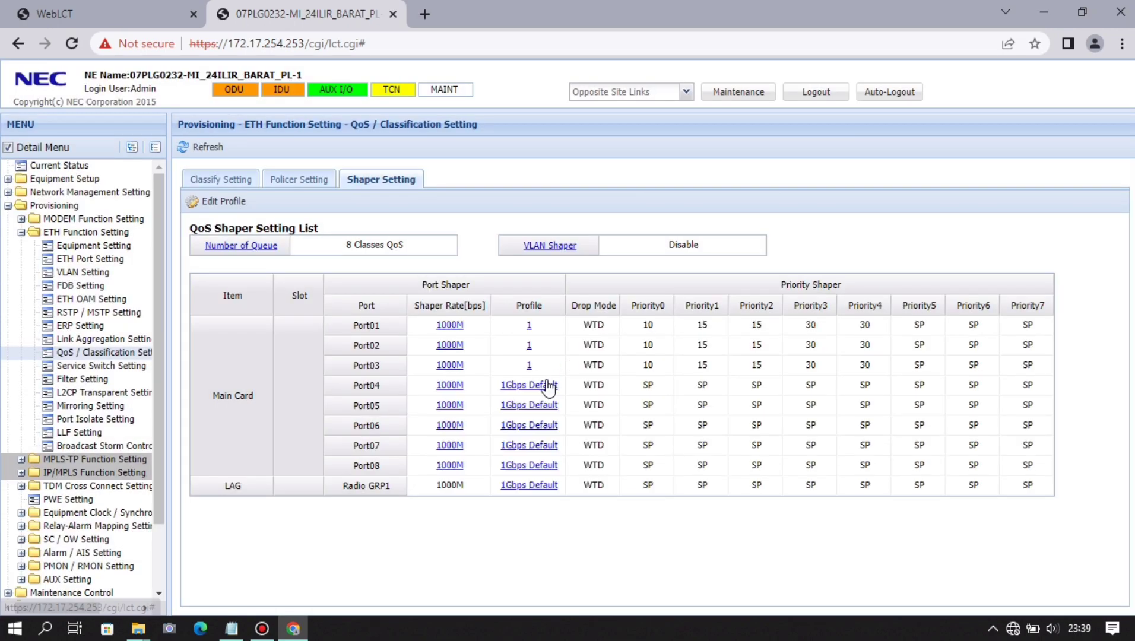
click(548, 386)
click(670, 327)
click(635, 343)
click(610, 374)
click(570, 364)
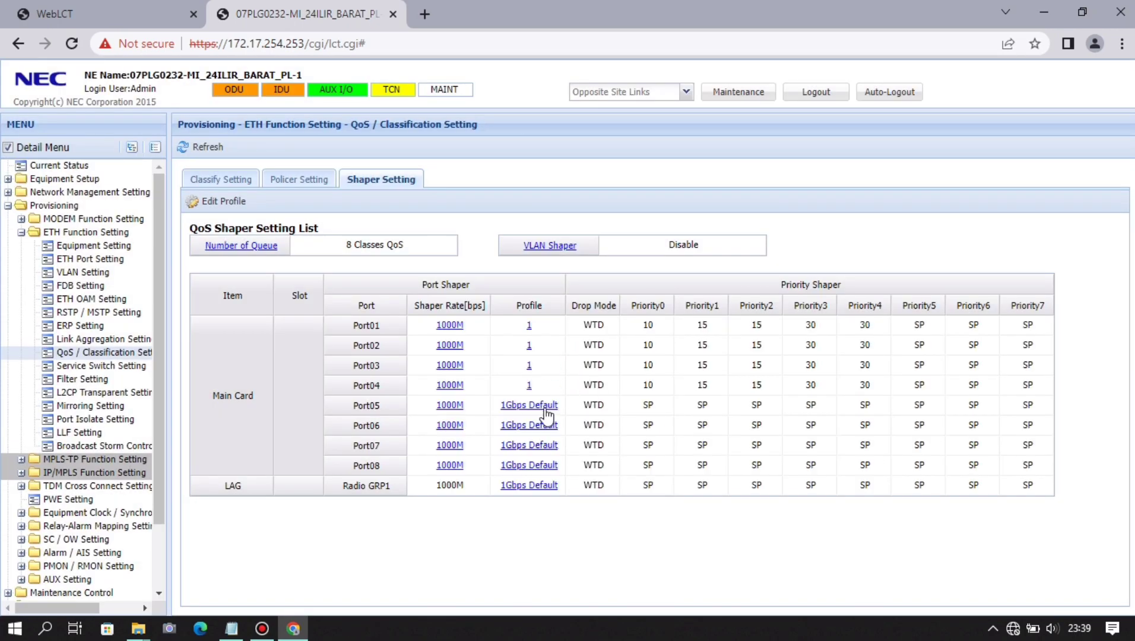
- Assign queue shaper profile 1 to Port05 through Port08 and the Radio GRP1 LAG
click(543, 406)
click(669, 327)
click(635, 343)
click(621, 372)
click(573, 361)
click(547, 426)
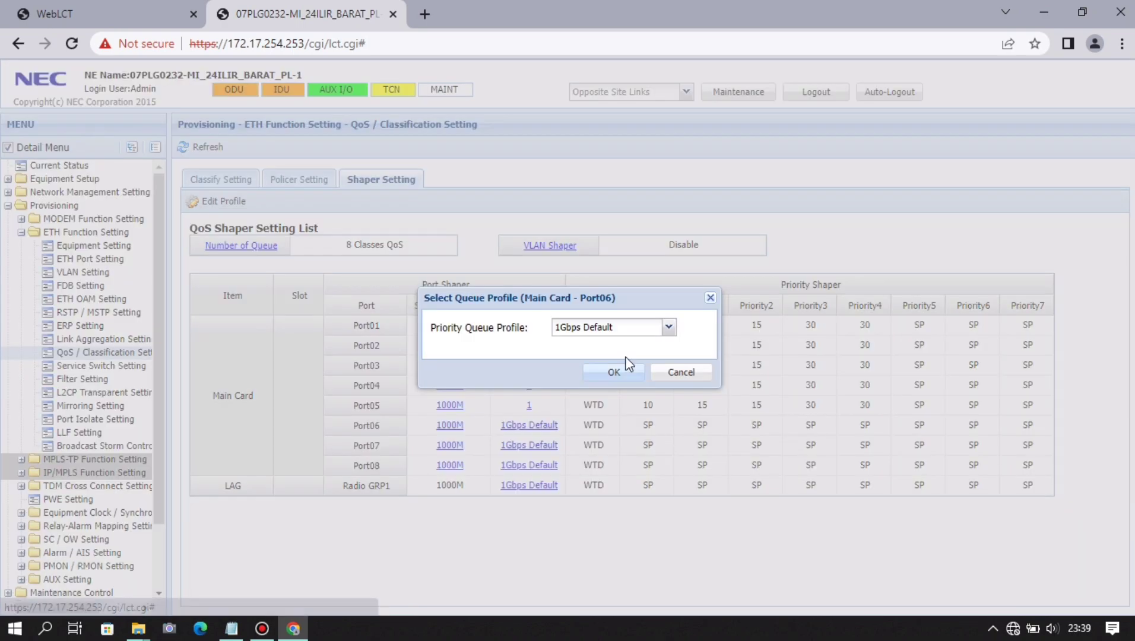
click(670, 327)
click(635, 343)
click(615, 372)
click(571, 363)
click(538, 446)
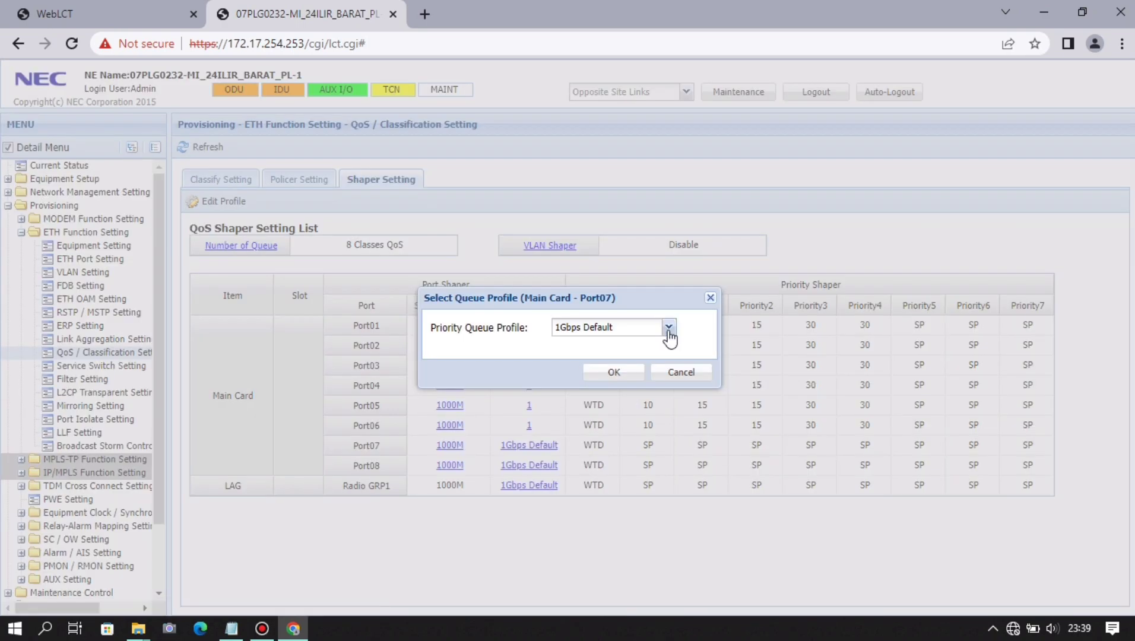
click(670, 329)
click(635, 343)
click(614, 372)
click(575, 362)
click(538, 466)
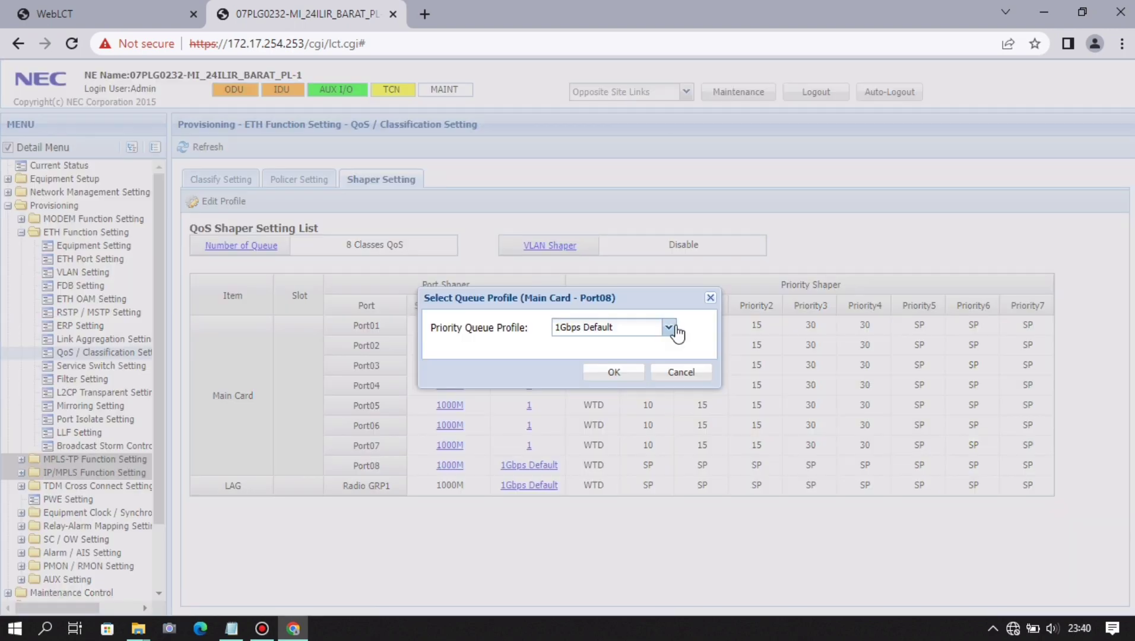
click(676, 331)
click(635, 343)
click(614, 372)
click(573, 362)
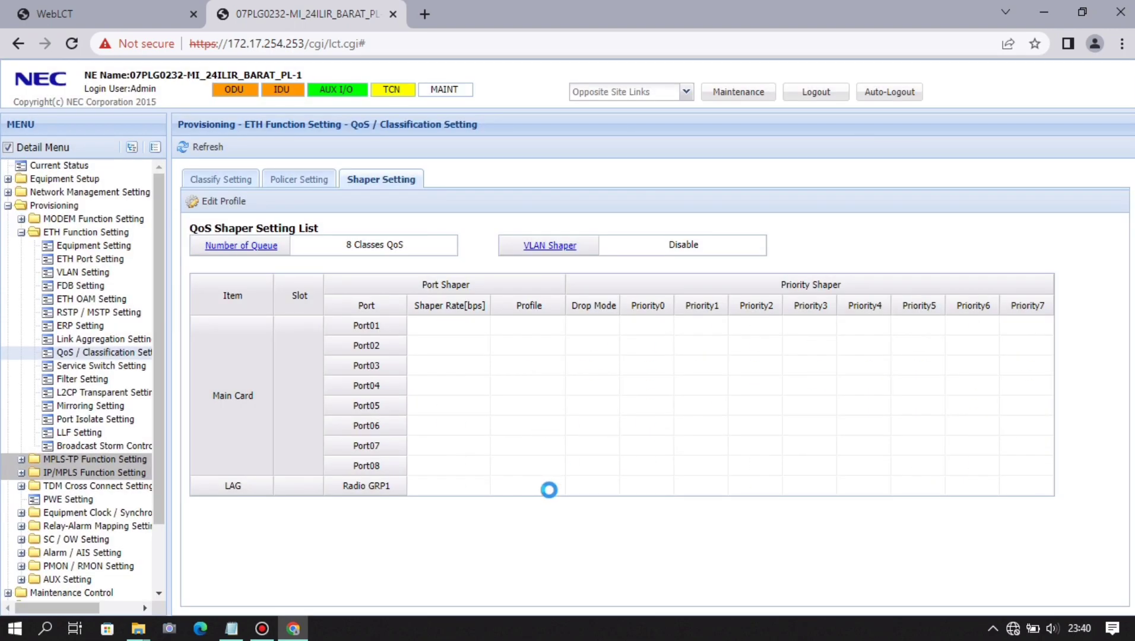
click(549, 487)
click(669, 327)
click(639, 342)
click(613, 372)
click(588, 359)
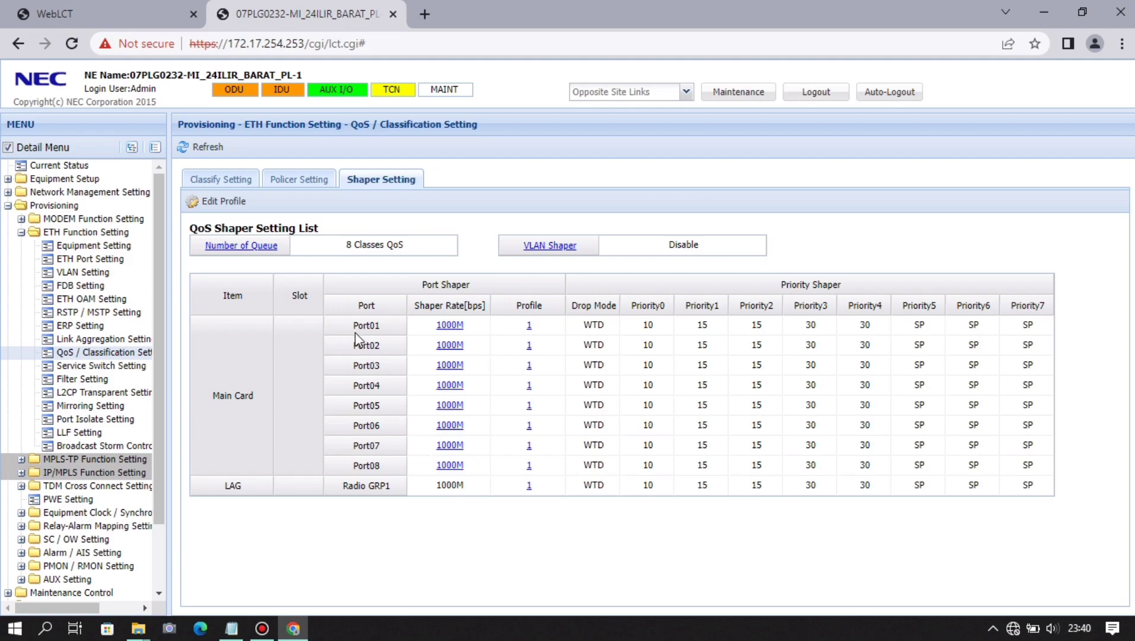
- Set the equipment clock to Slave with PL Mode source selection
click(22, 232)
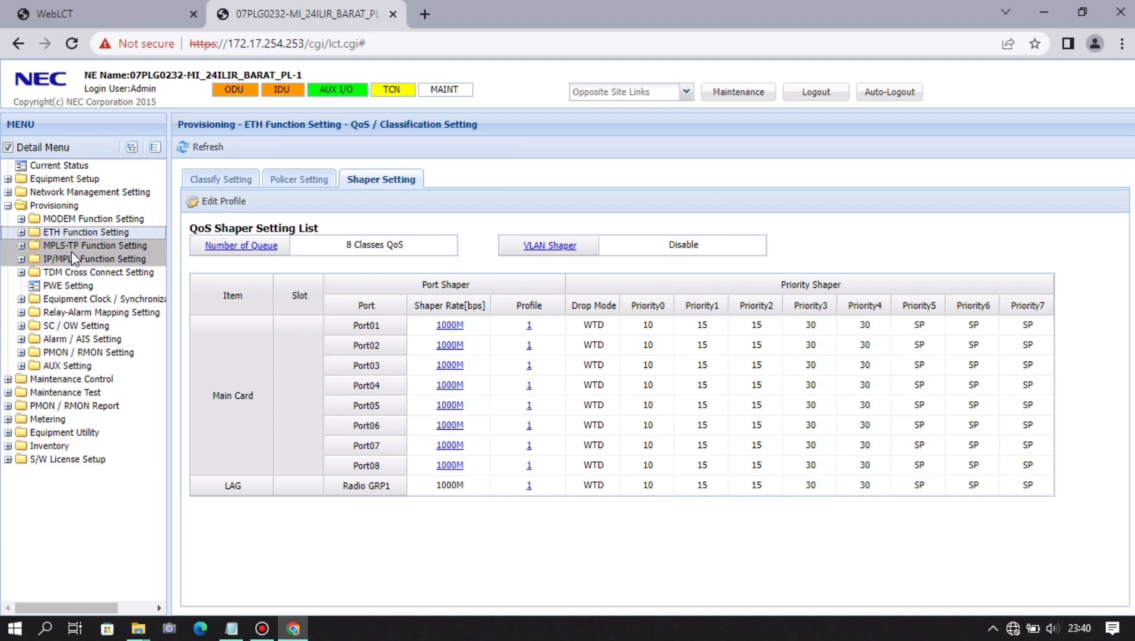
click(94, 300)
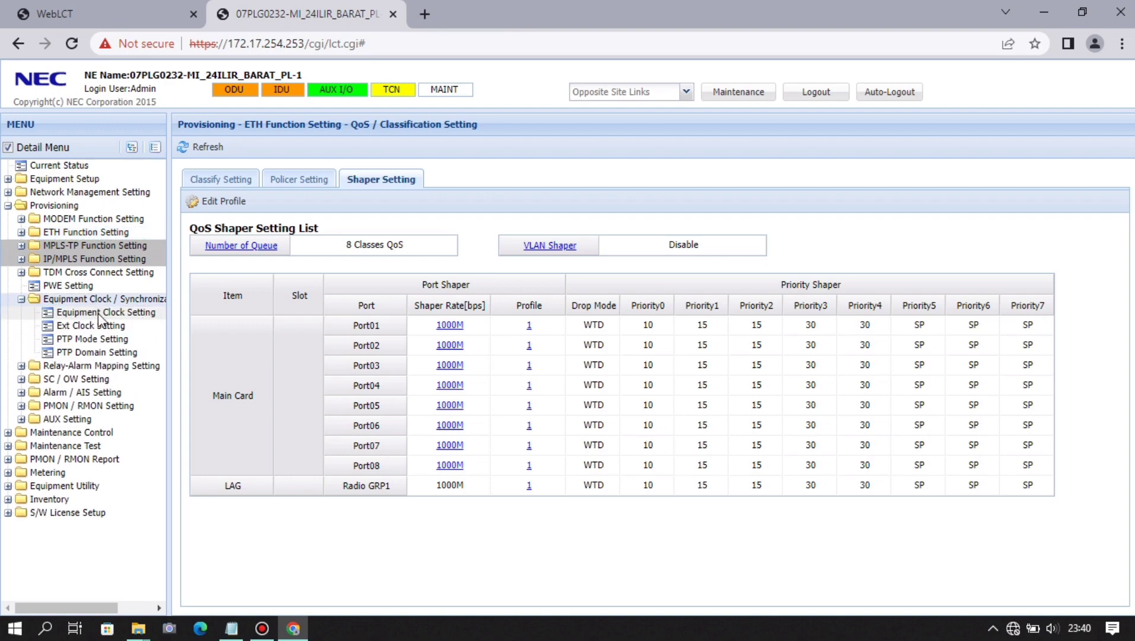
click(98, 314)
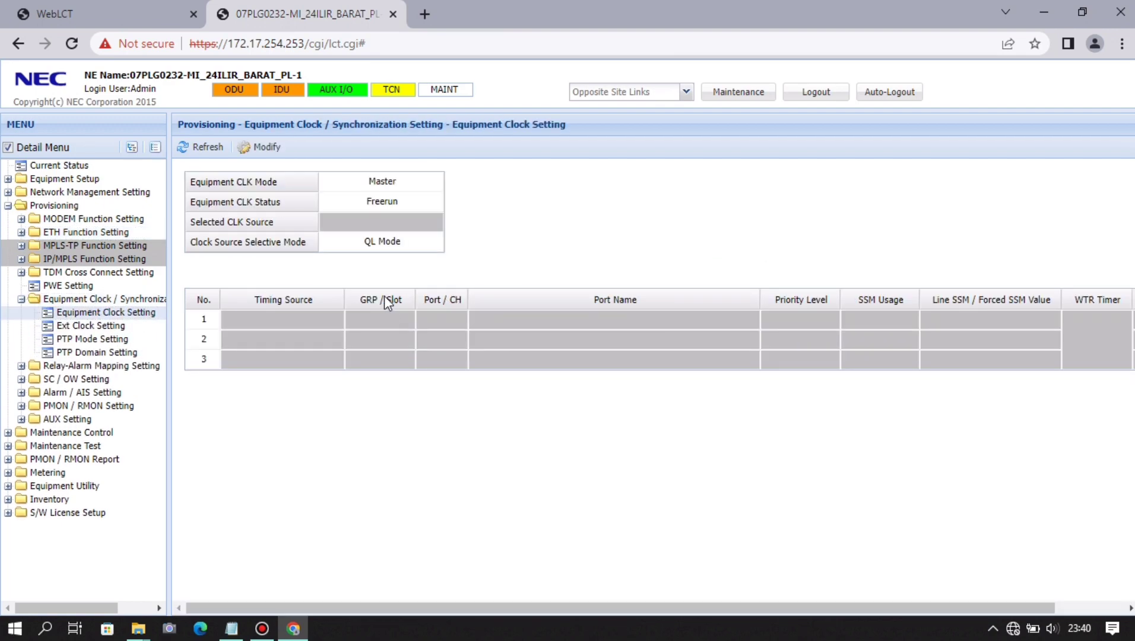
click(269, 149)
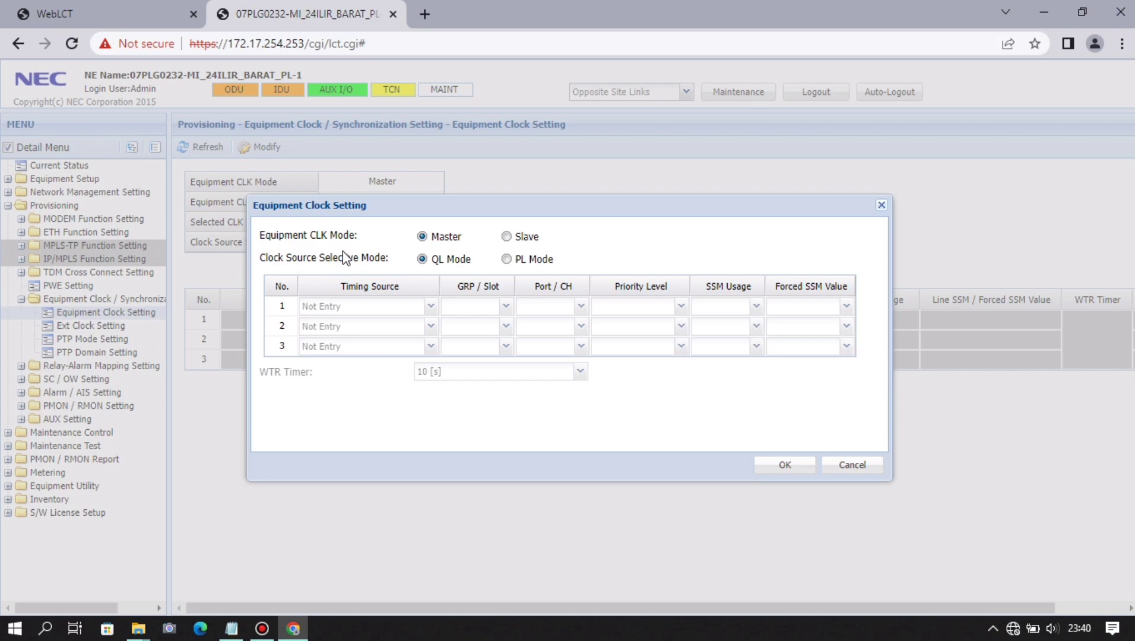
click(506, 237)
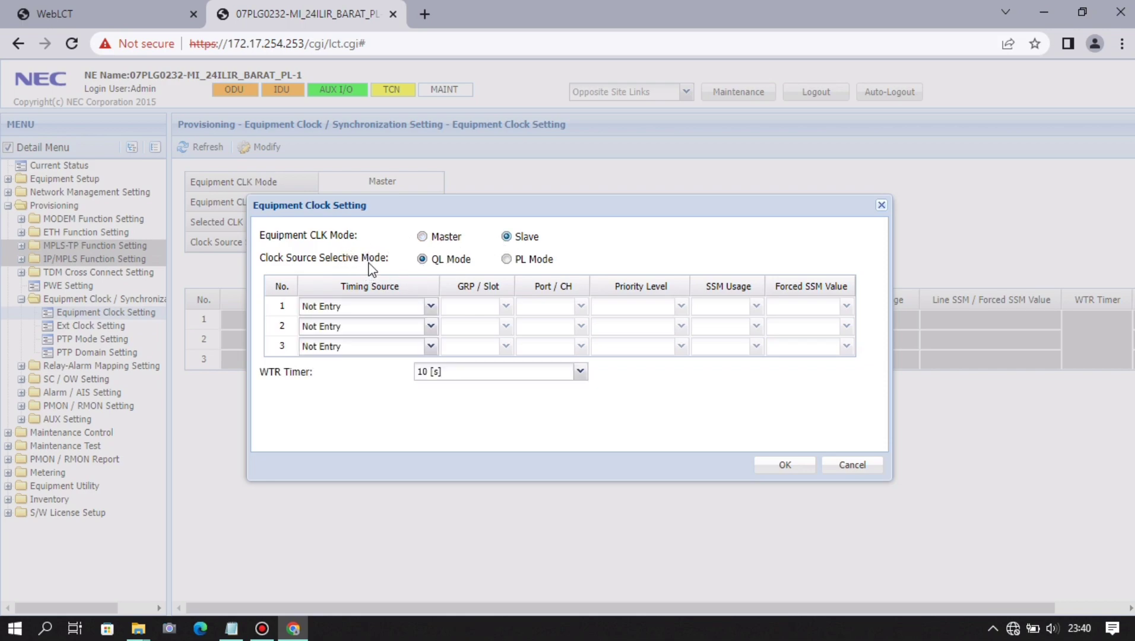
click(507, 261)
- Set clock source row 1 to Line CLK (MODEM) on Radio GRP1, priority 1, and apply
click(431, 306)
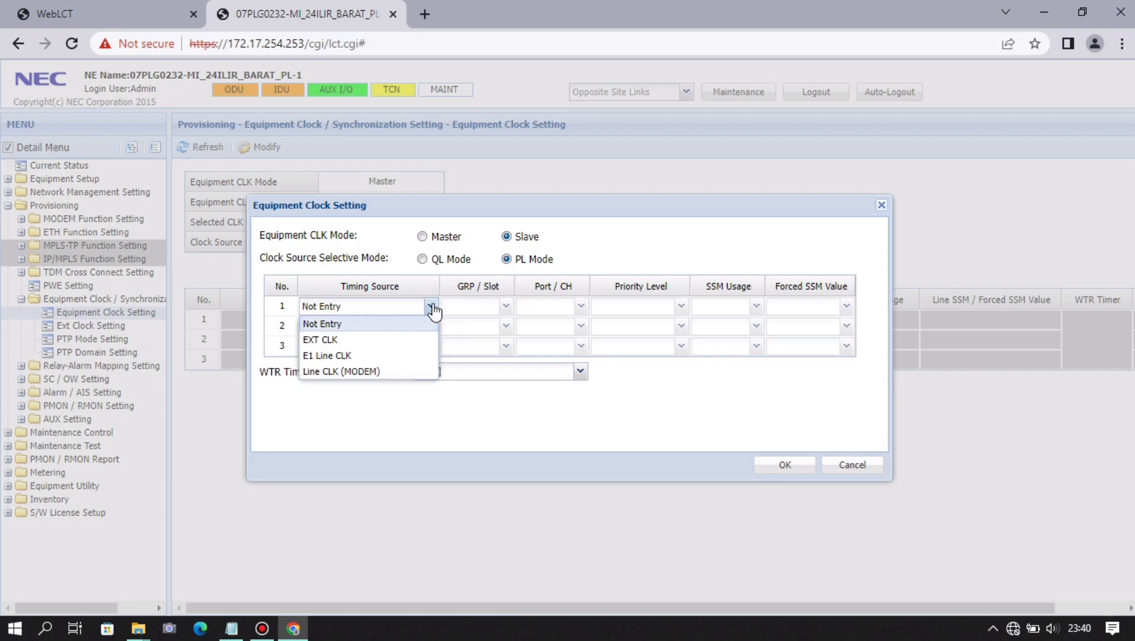
click(416, 372)
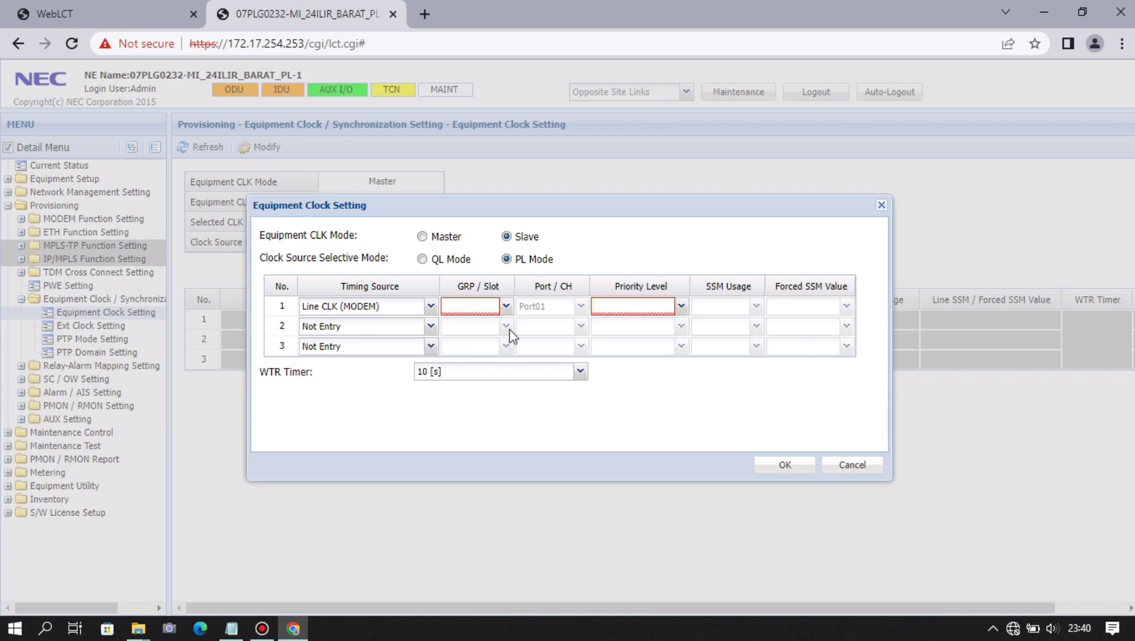
click(507, 307)
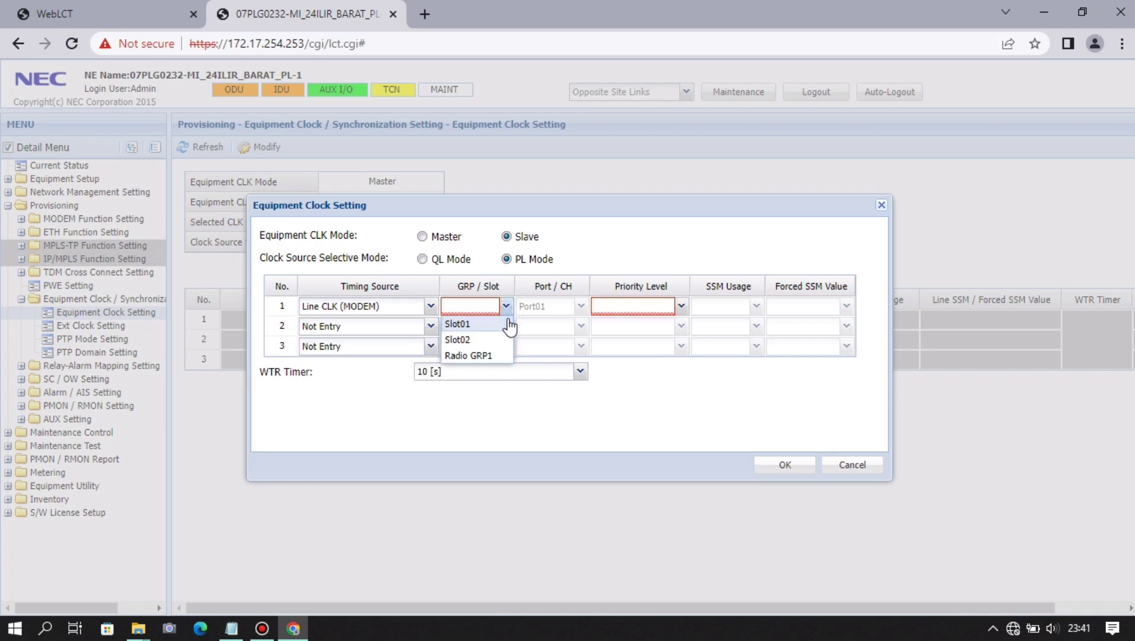
click(498, 357)
click(681, 307)
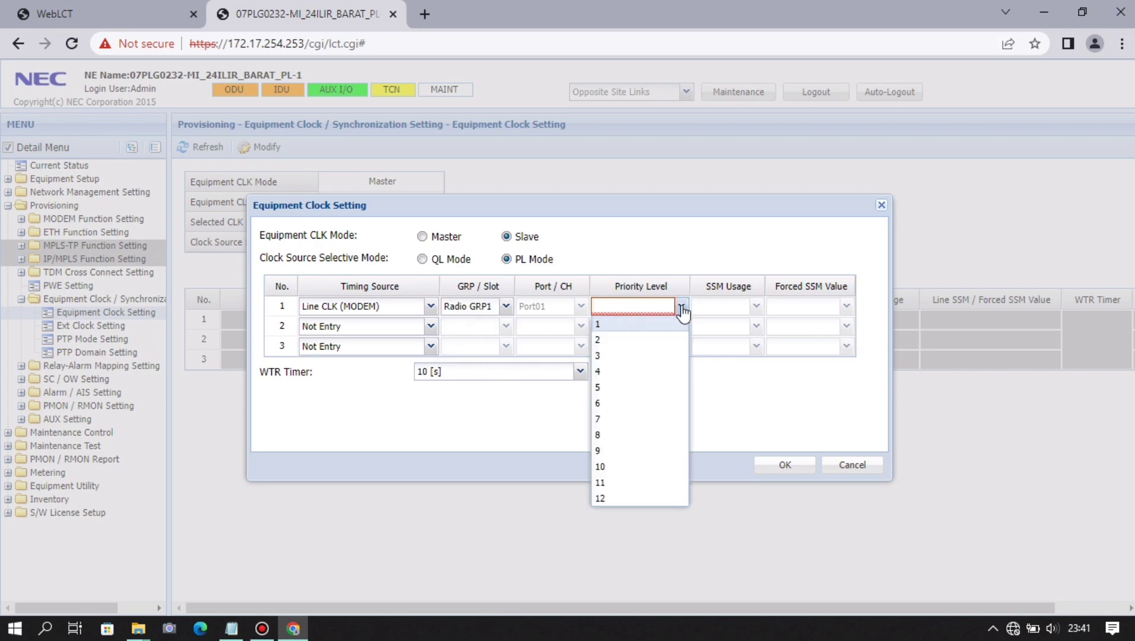
click(671, 326)
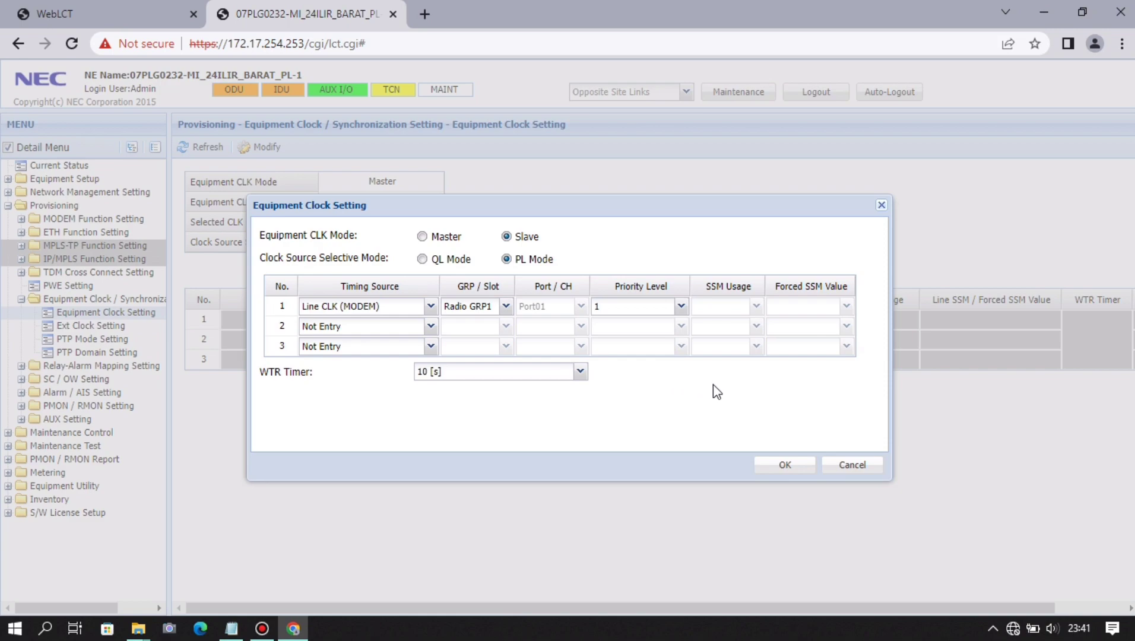
click(785, 466)
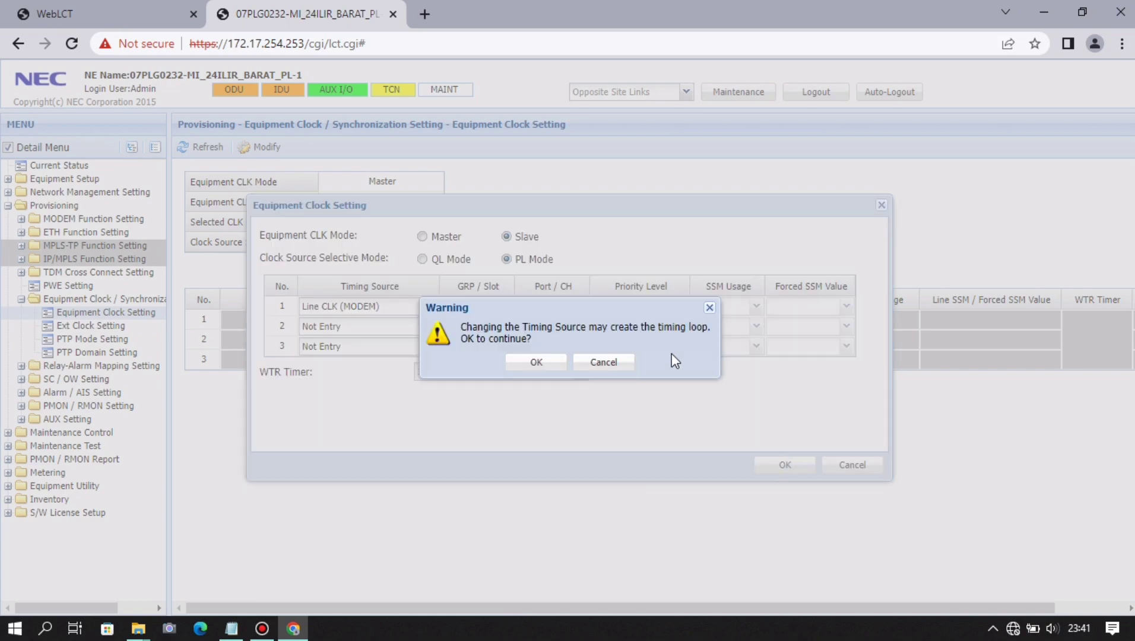
click(537, 364)
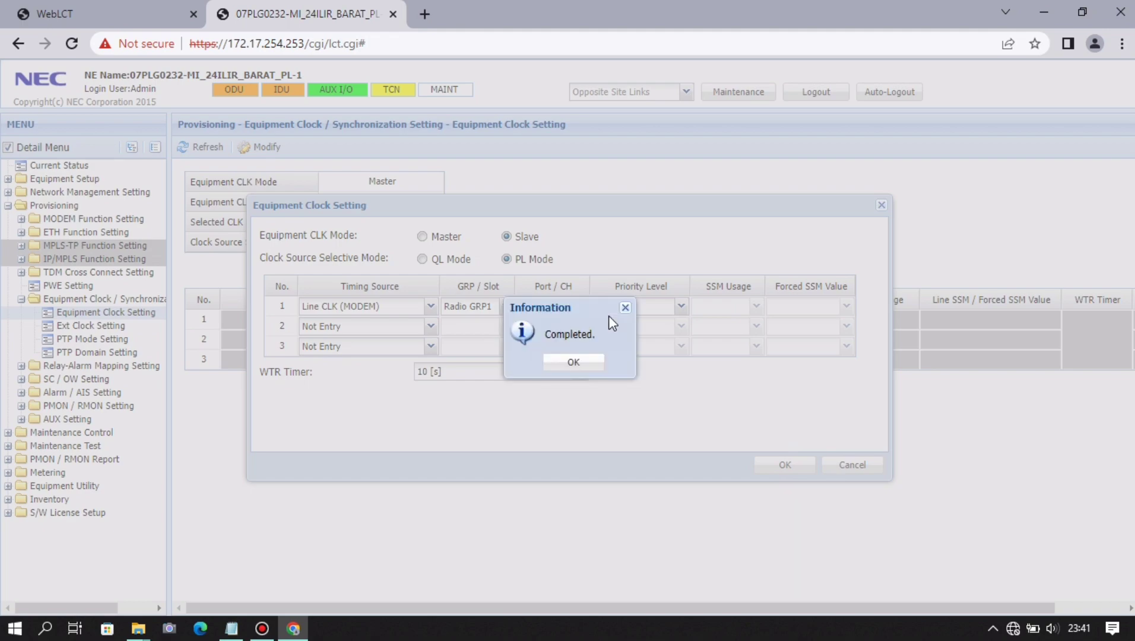
click(573, 363)
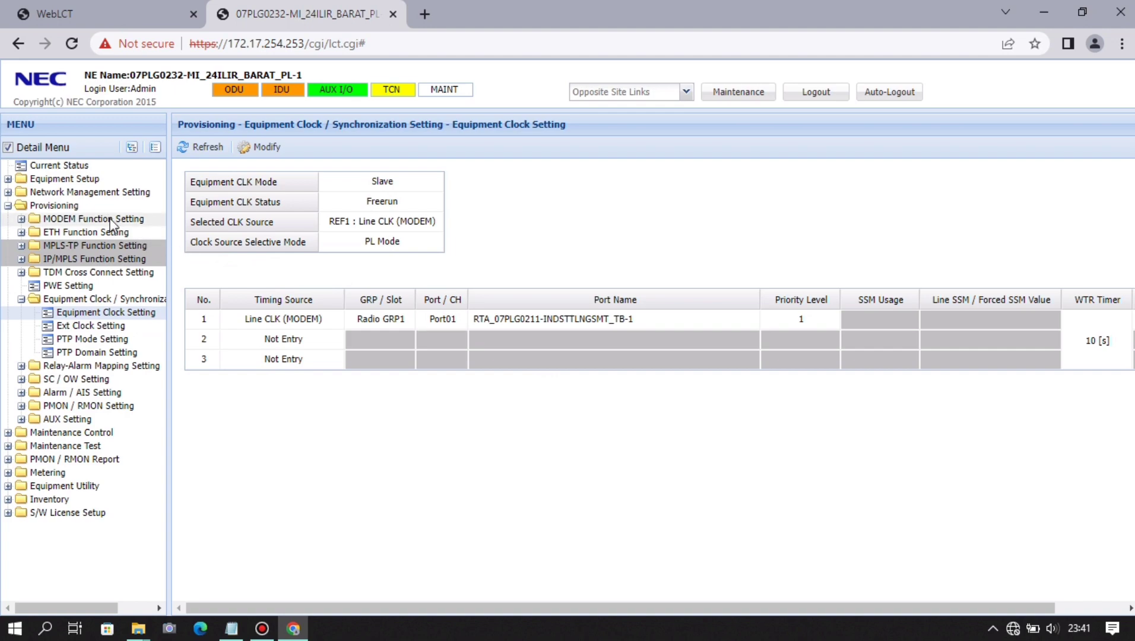
- Check Current Metering readings: both MODEM slots at TX +15.0 dBm, RX -95.0/-96.0 dBm, QPSK
click(92, 208)
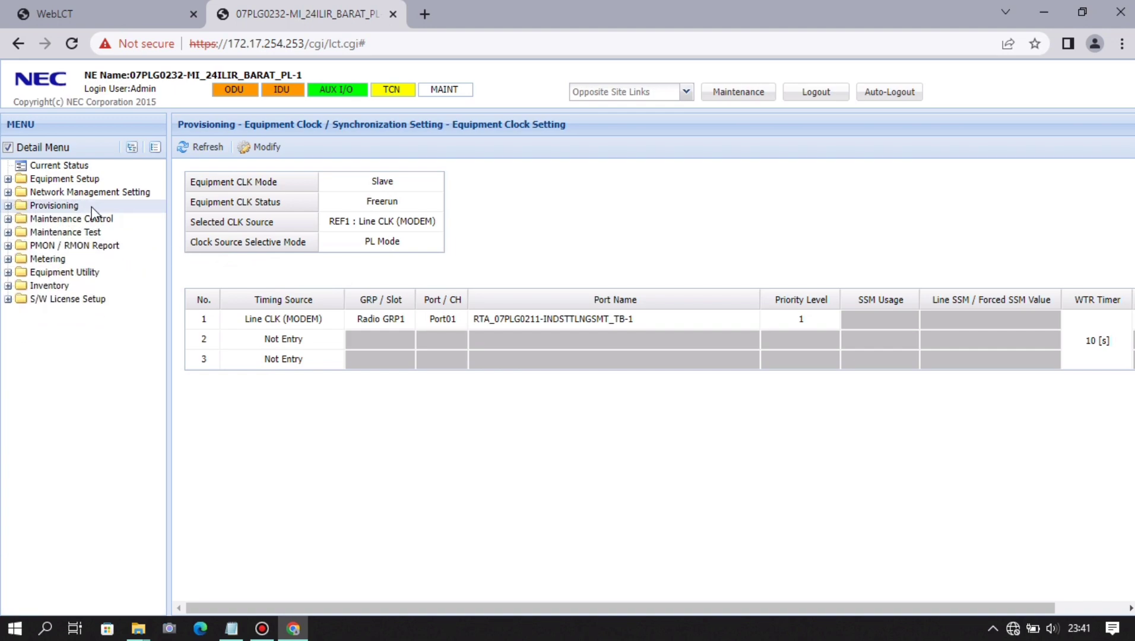
click(92, 259)
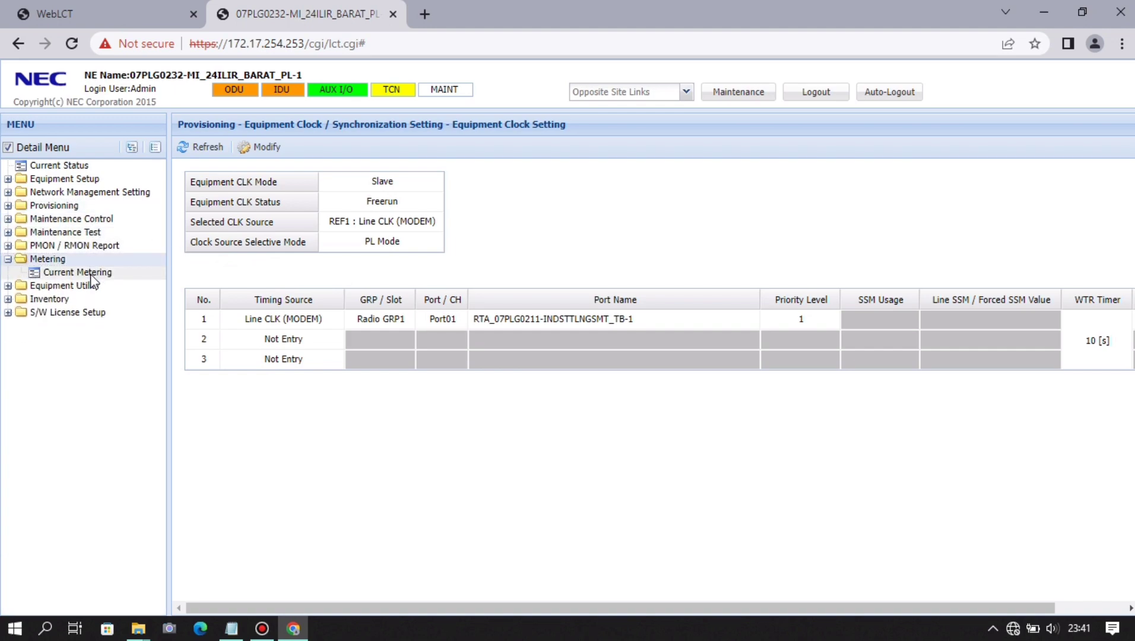
click(91, 273)
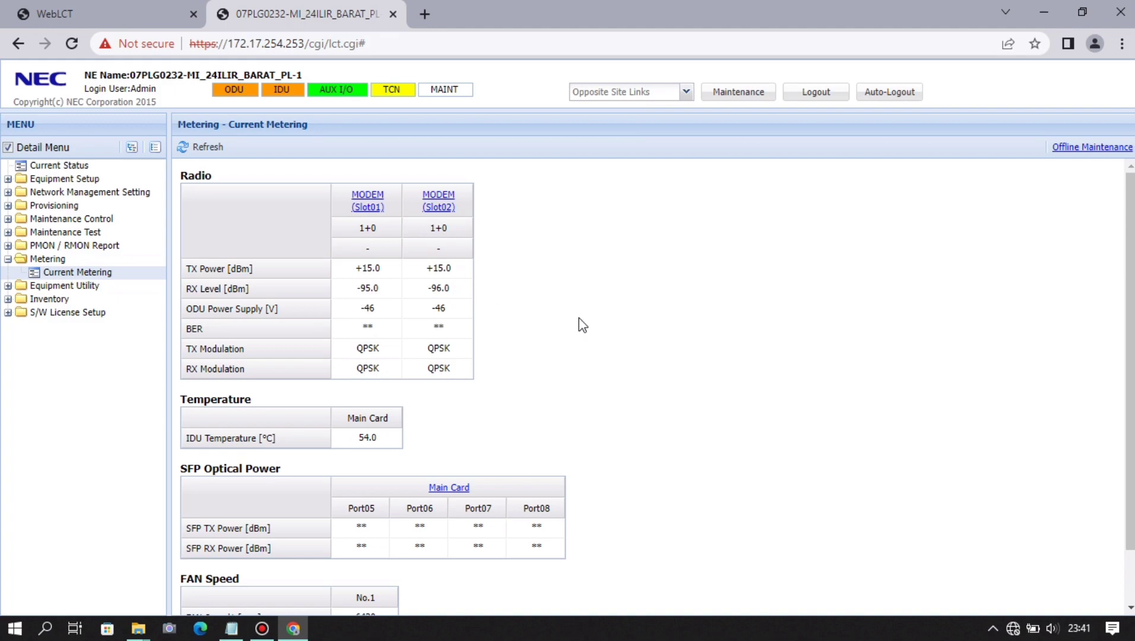
scroll(578, 320, down, 1)
scroll(579, 320, up, 1)
double_click(87, 261)
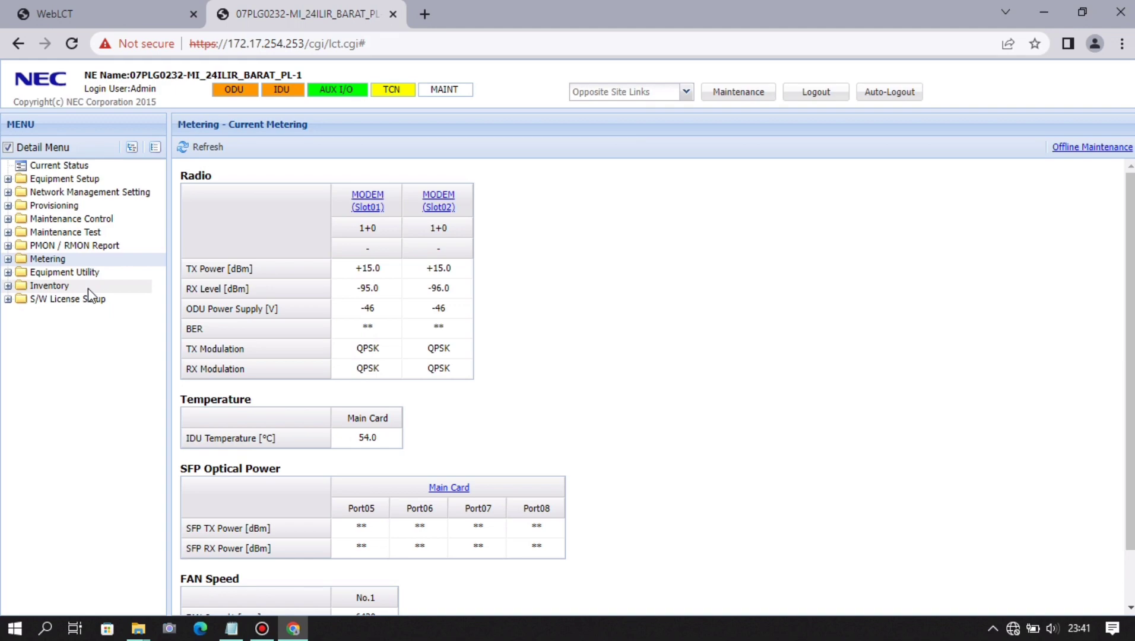
- Review the IDU and ODU equipment inventory, then the S/W licence: 1+0, AMR, 2048QAM, 300 Mbps slots
double_click(88, 286)
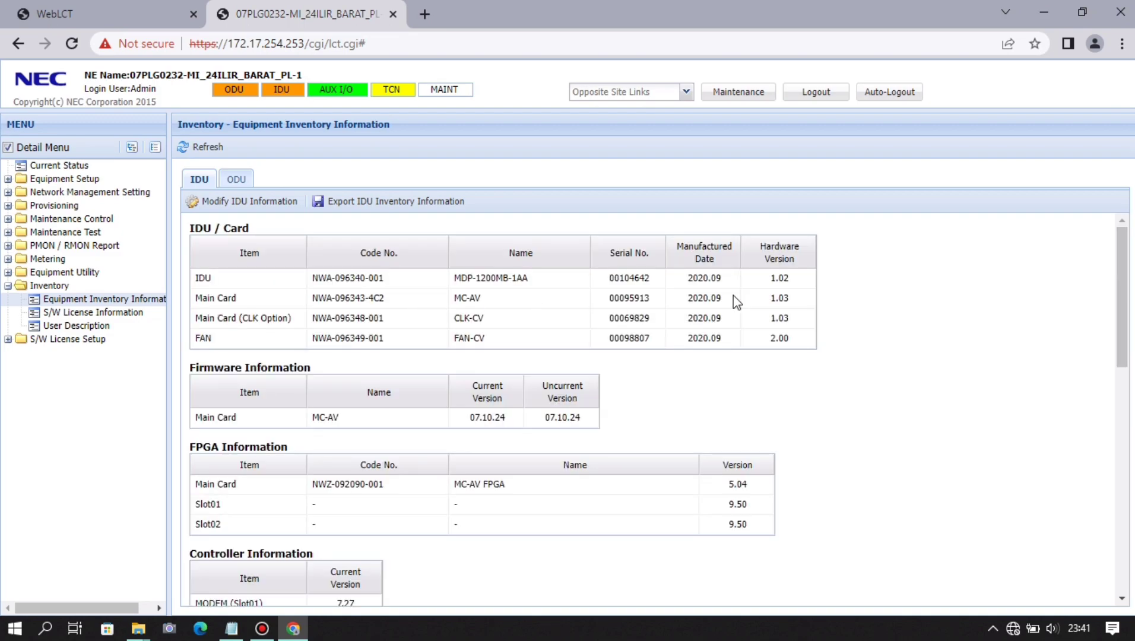
mouse_move(1119, 270)
mouse_down()
mouse_move(1119, 495)
mouse_move(1120, 271)
mouse_up()
drag(197, 279, 770, 346)
click(959, 324)
click(236, 179)
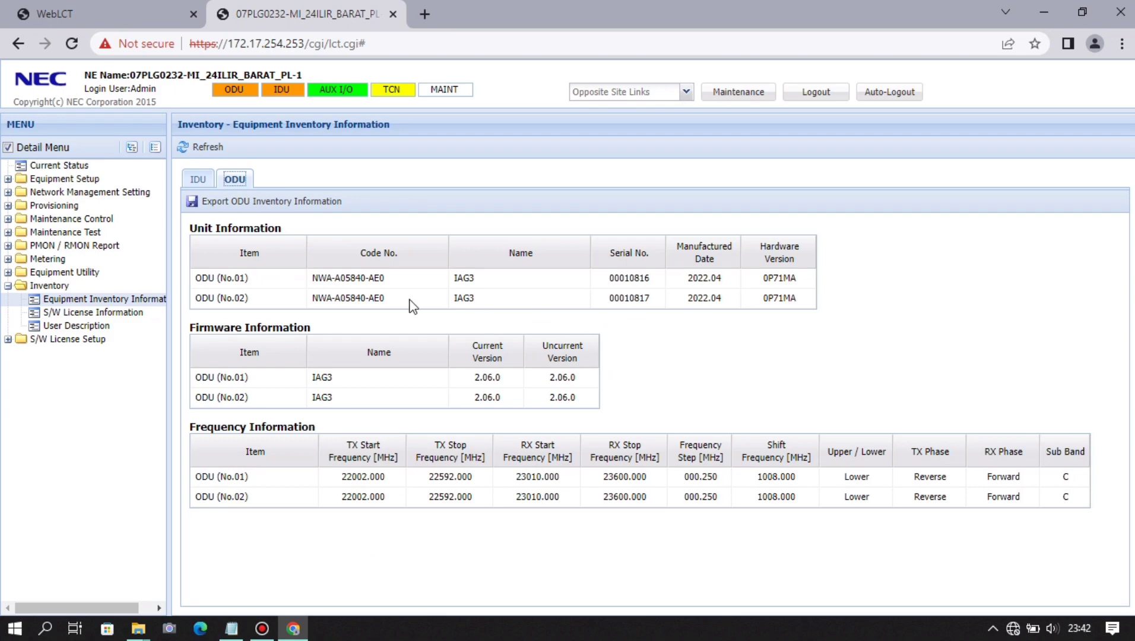
click(85, 311)
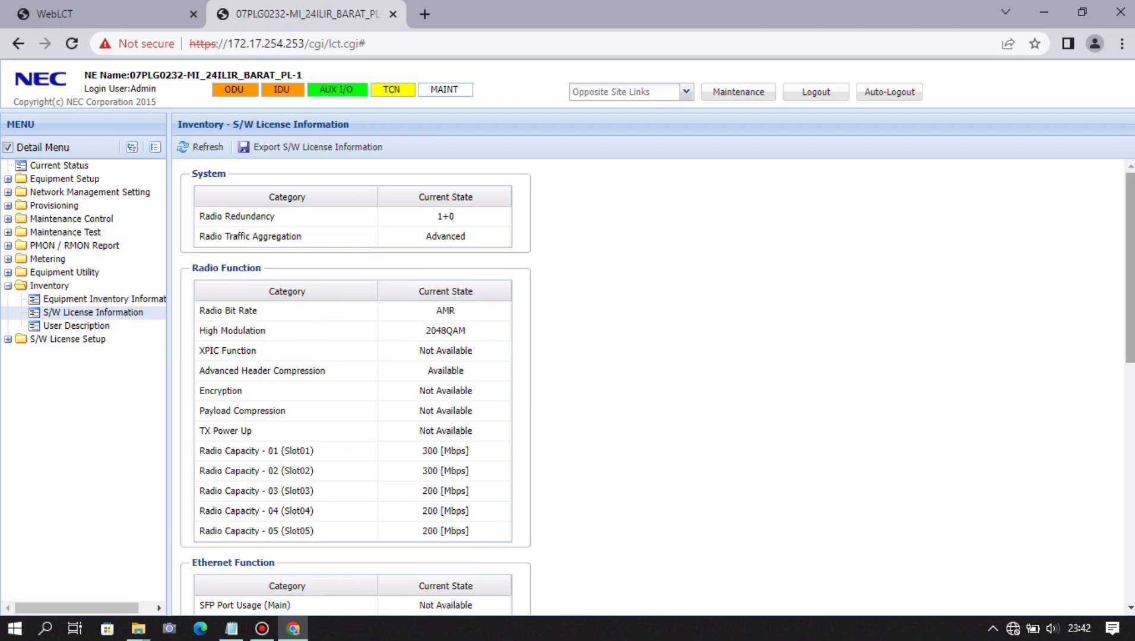
mouse_move(1130, 272)
mouse_down()
mouse_move(1129, 462)
mouse_move(1130, 268)
mouse_up()
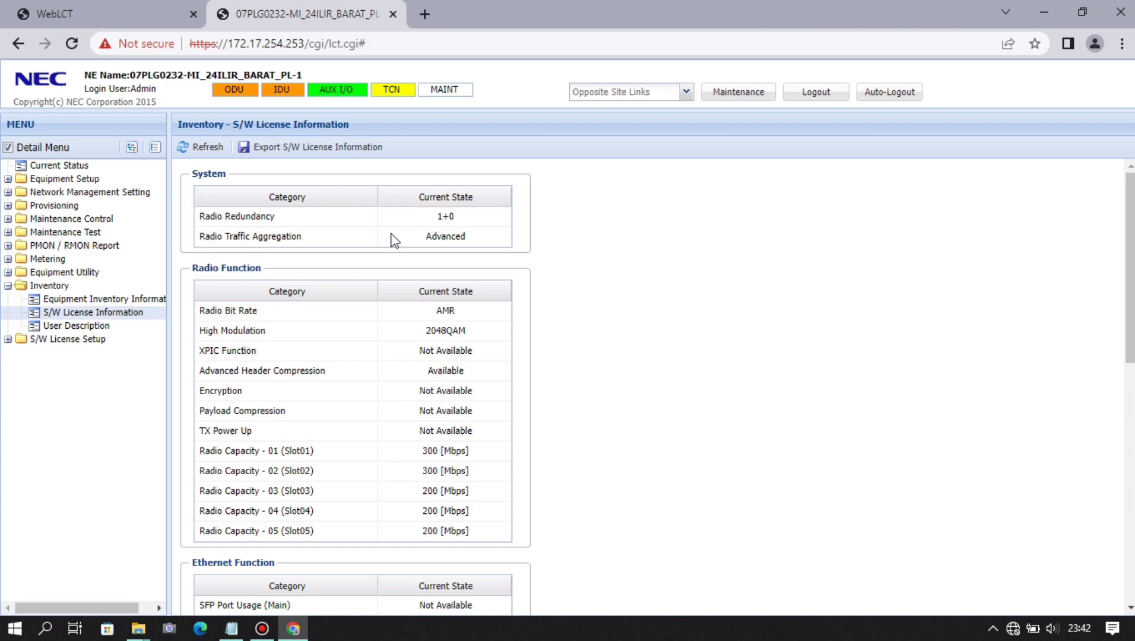
drag(416, 237, 488, 244)
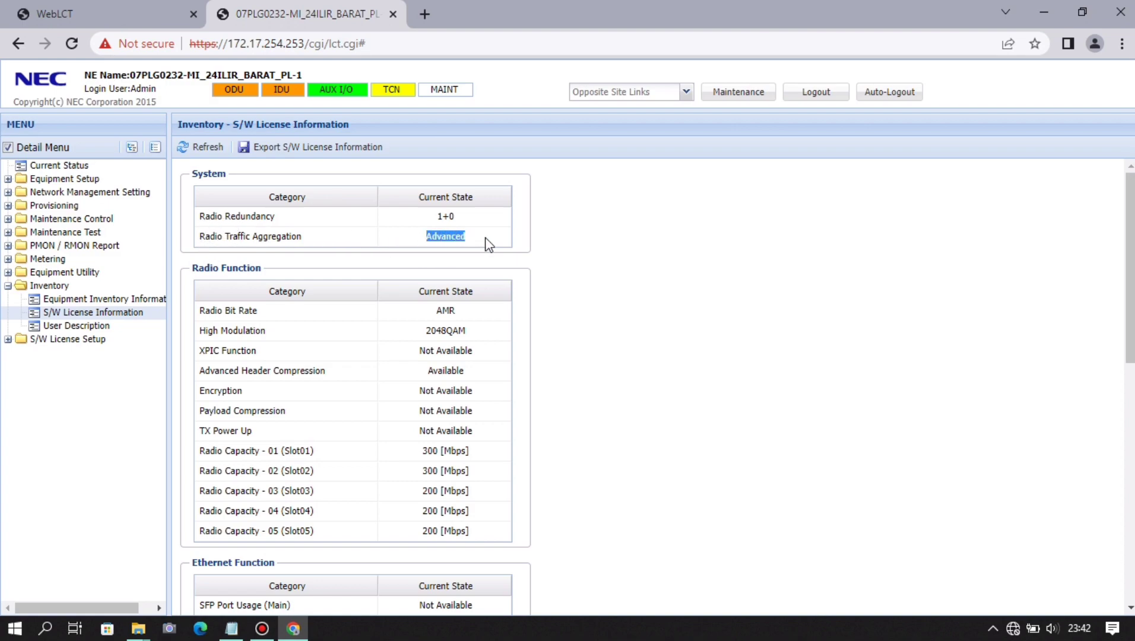
click(602, 259)
double_click(446, 311)
drag(415, 331, 470, 334)
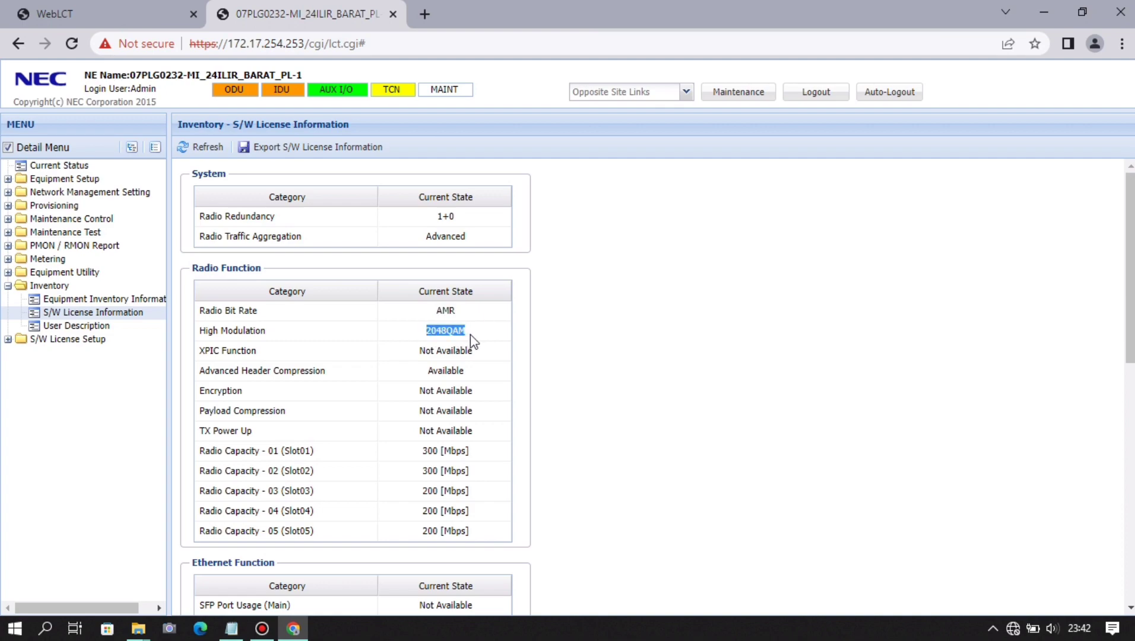
click(613, 328)
drag(424, 452, 462, 472)
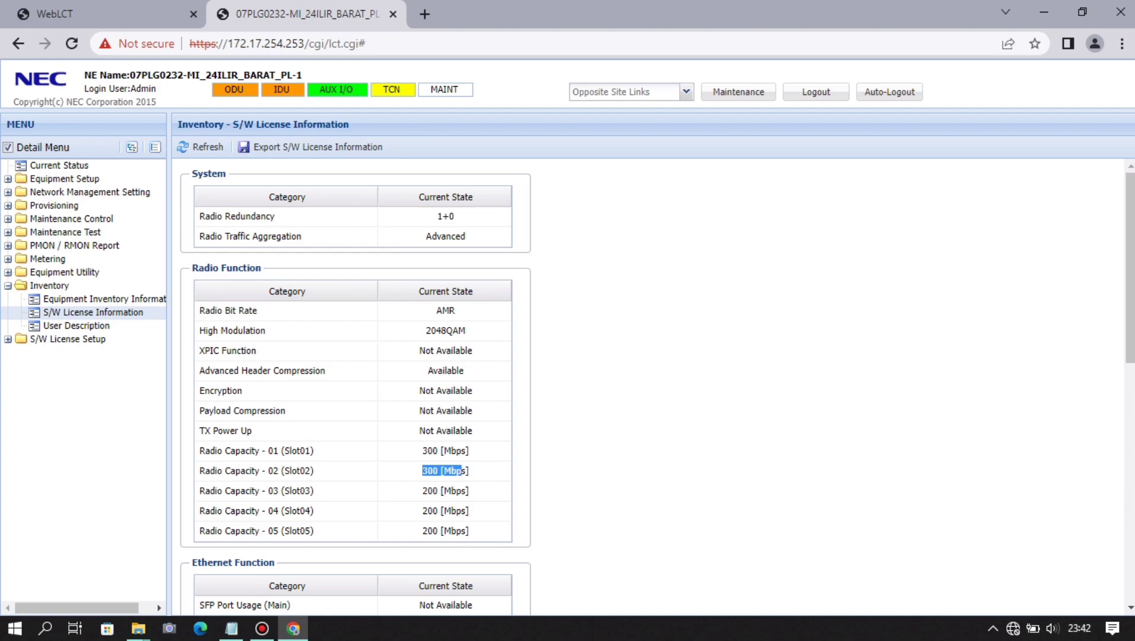
mouse_move(1130, 267)
mouse_down()
mouse_move(1130, 504)
mouse_move(1130, 262)
mouse_up()
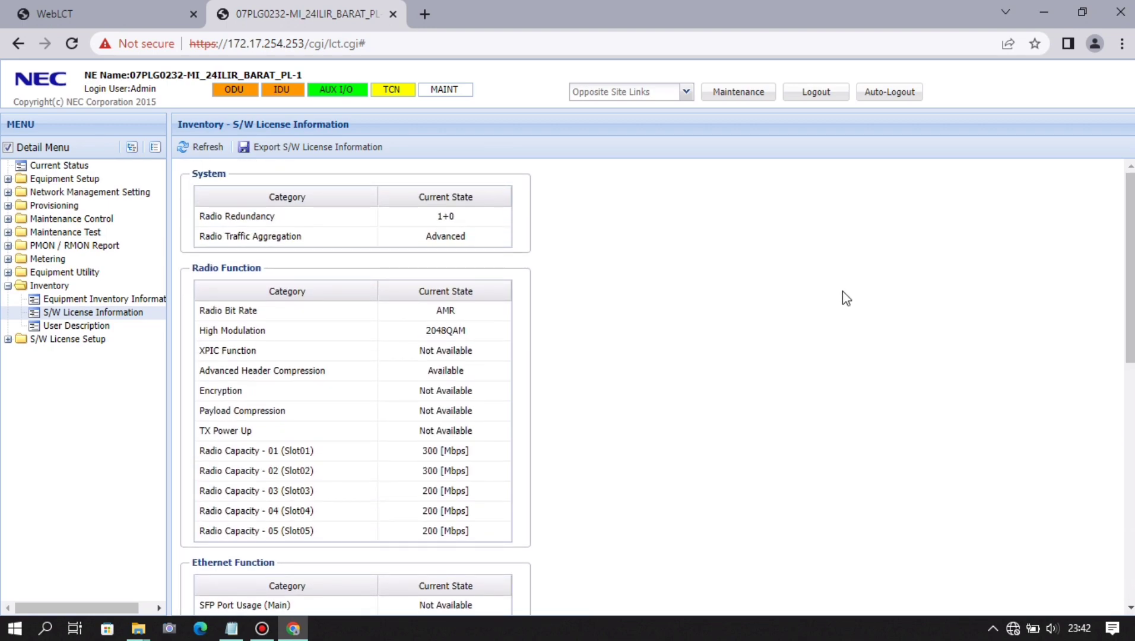